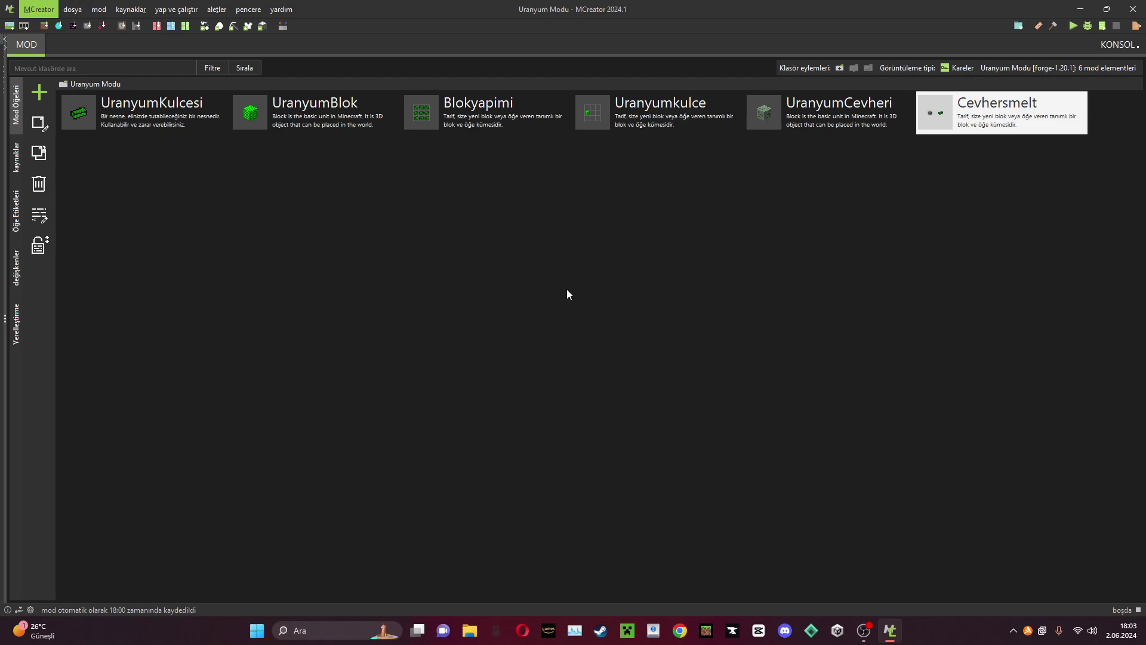
pyautogui.click(821, 129)
pyautogui.click(1003, 132)
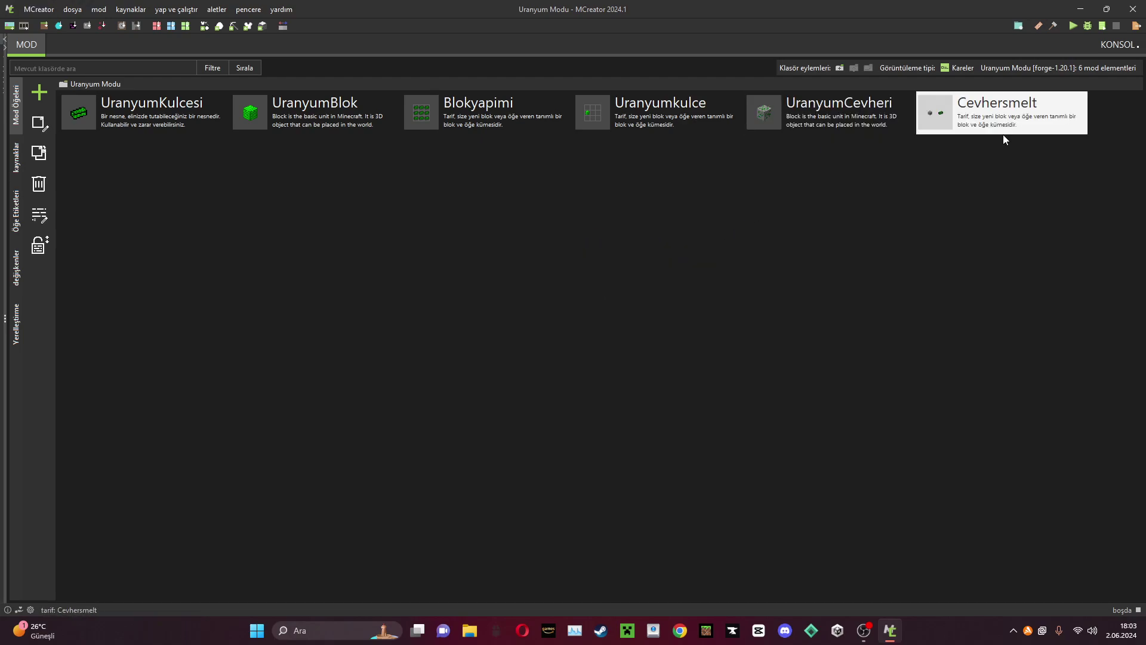
pyautogui.moveTo(995, 166); pyautogui.dragTo(567, 198)
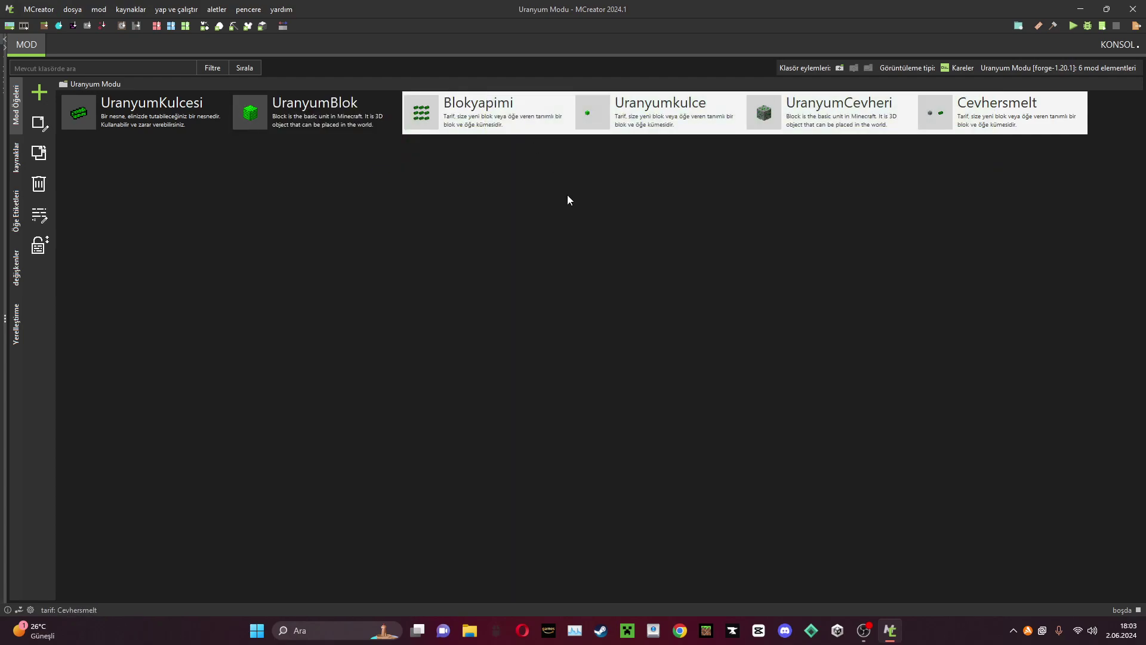
pyautogui.click(563, 205)
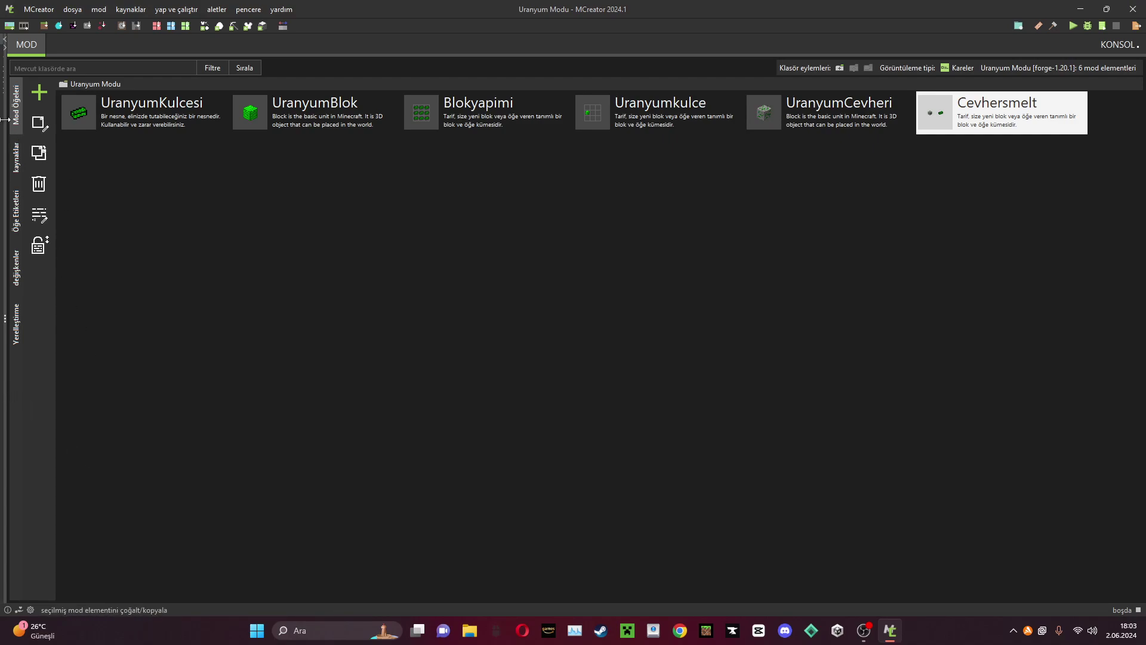
pyautogui.click(38, 92)
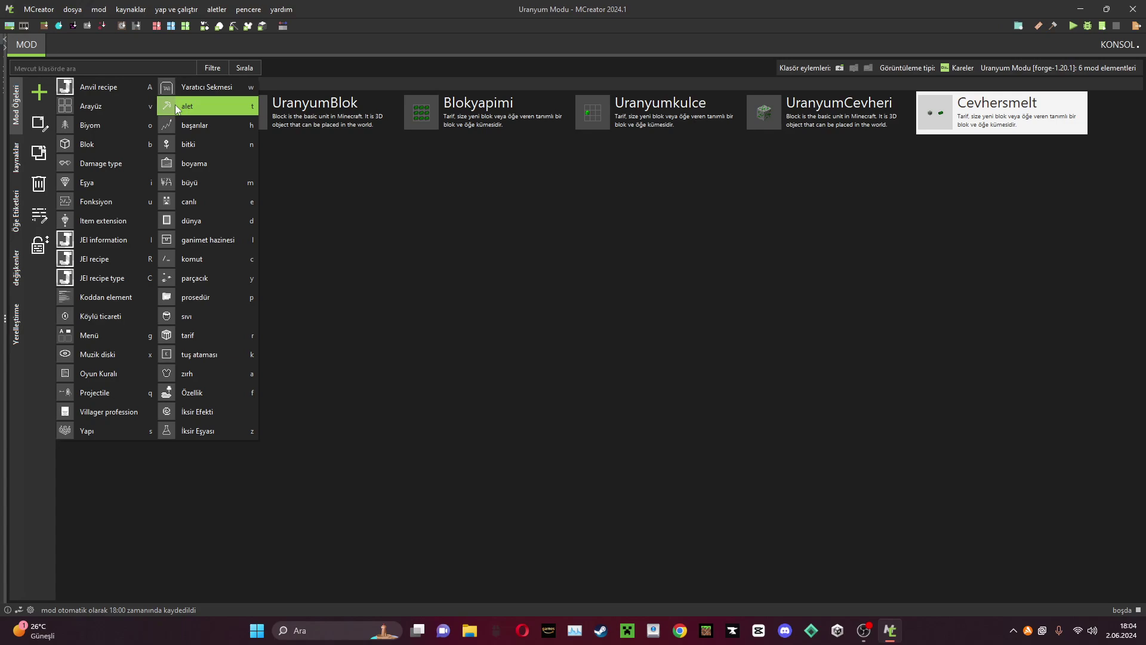
pyautogui.click(196, 86)
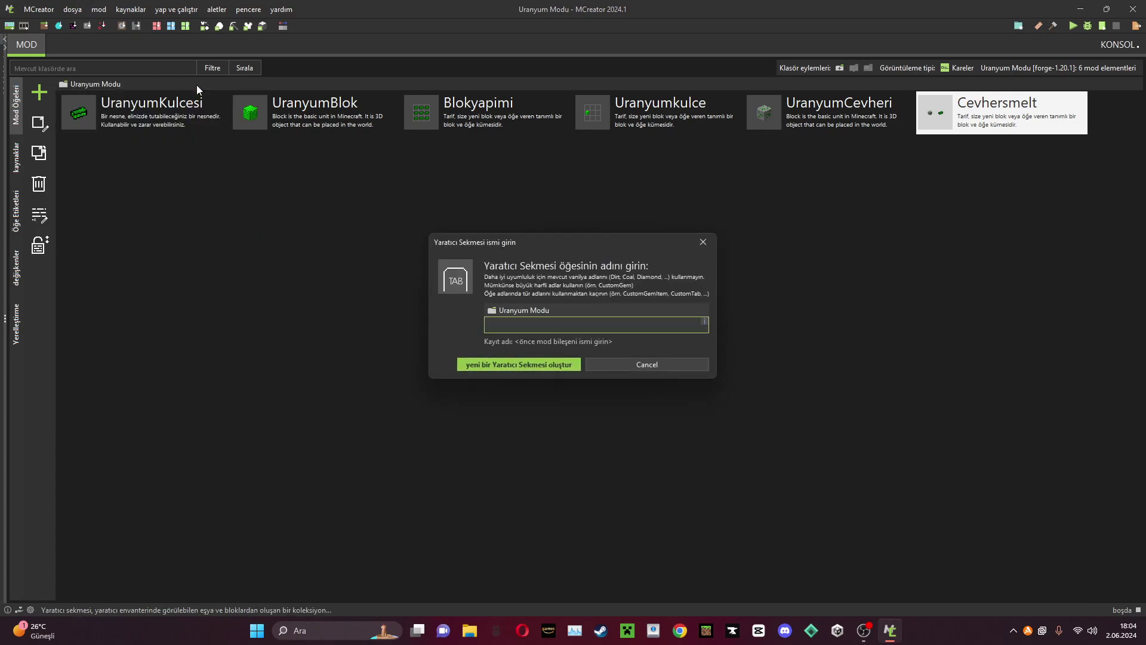
pyautogui.moveTo(628, 366); pyautogui.dragTo(611, 343)
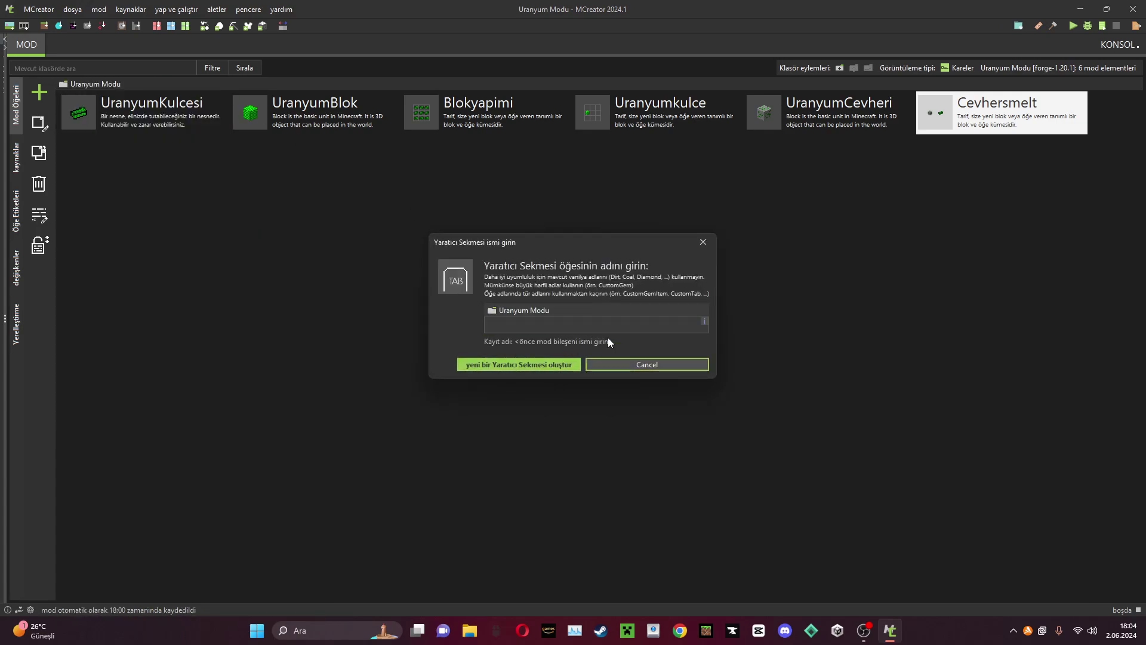
pyautogui.click(621, 364)
# Create a new tool (alet) mod element named Uranyum_Kilic.
pyautogui.click(36, 96)
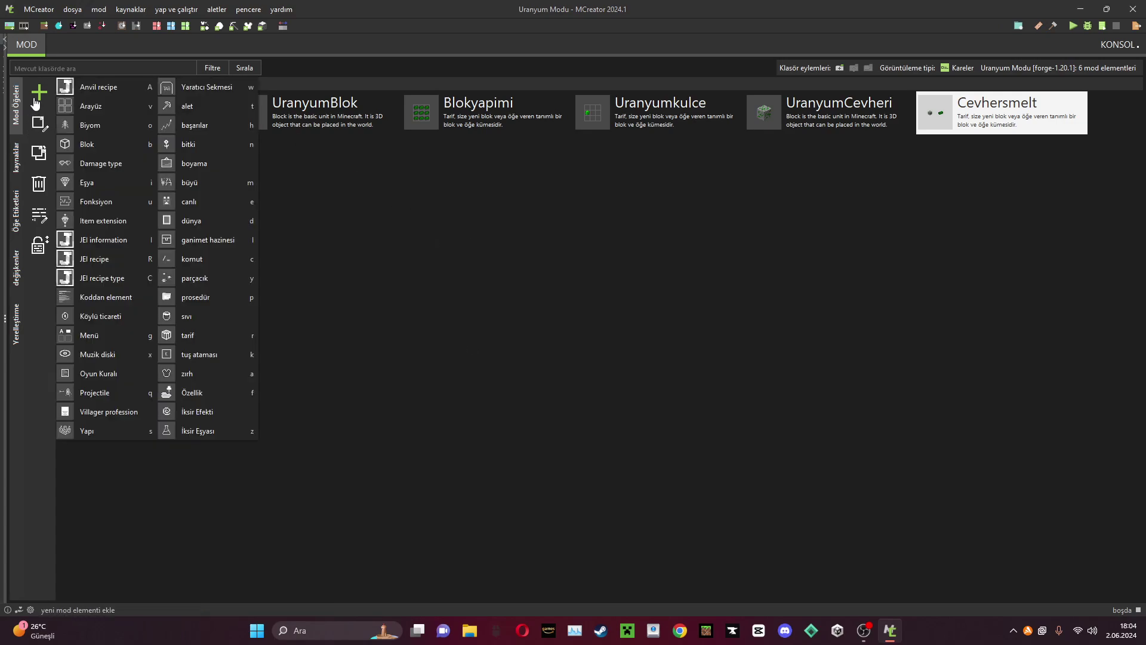
pyautogui.click(188, 106)
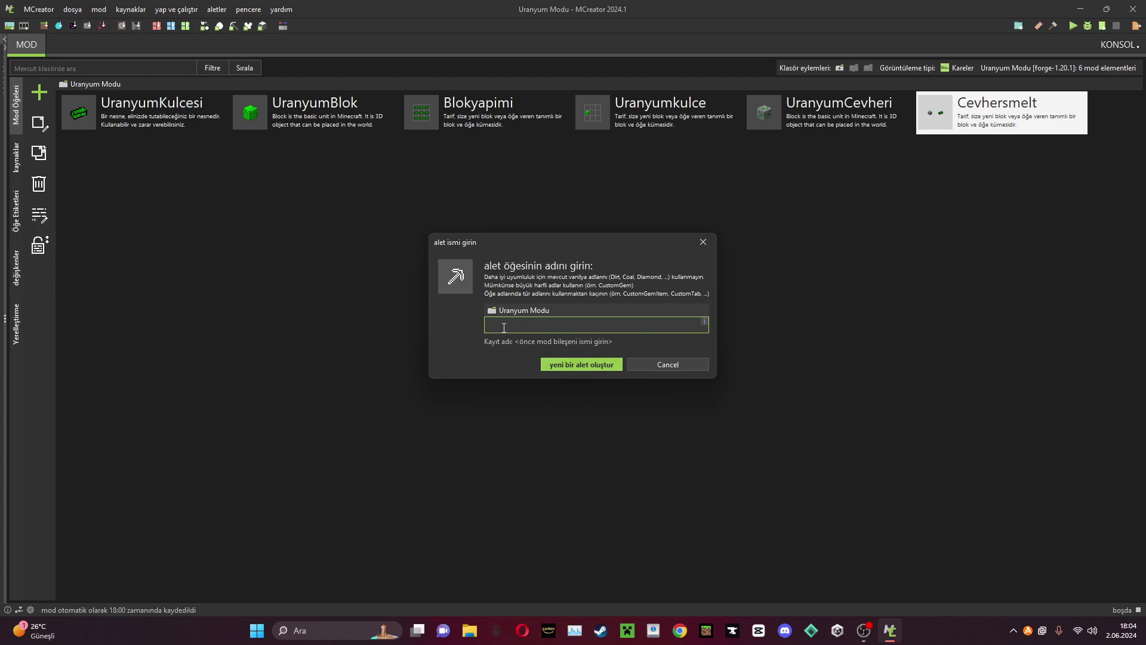
pyautogui.write('Uranyum_Kili')
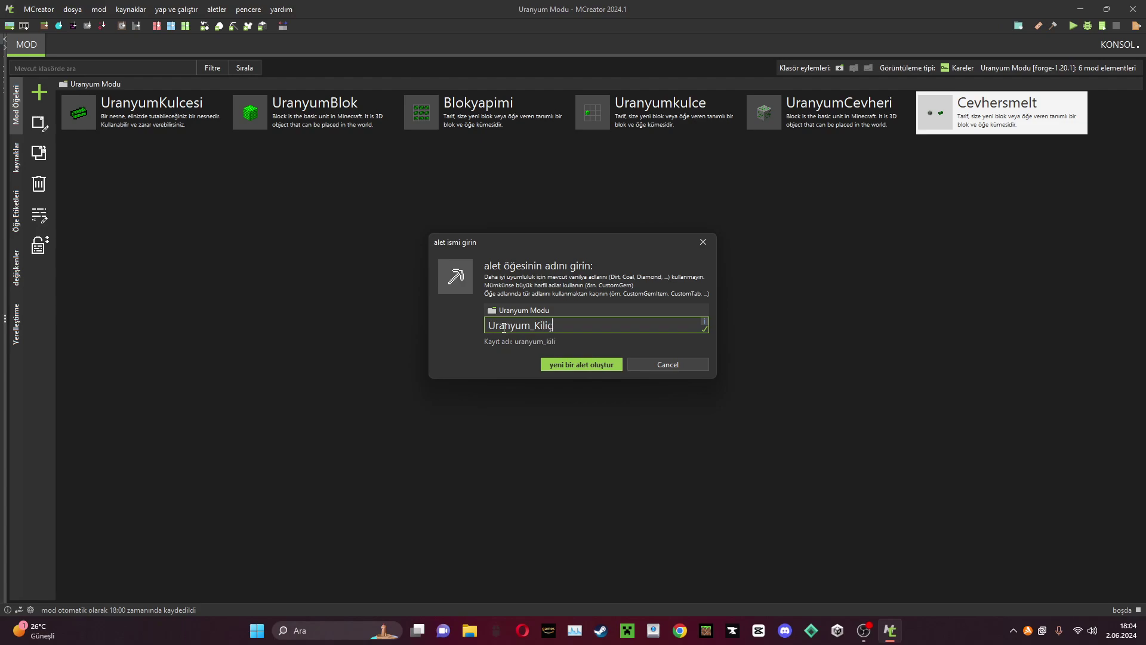
pyautogui.write('ç')
pyautogui.press('BackSpace')
pyautogui.write('c')
pyautogui.click(582, 366)
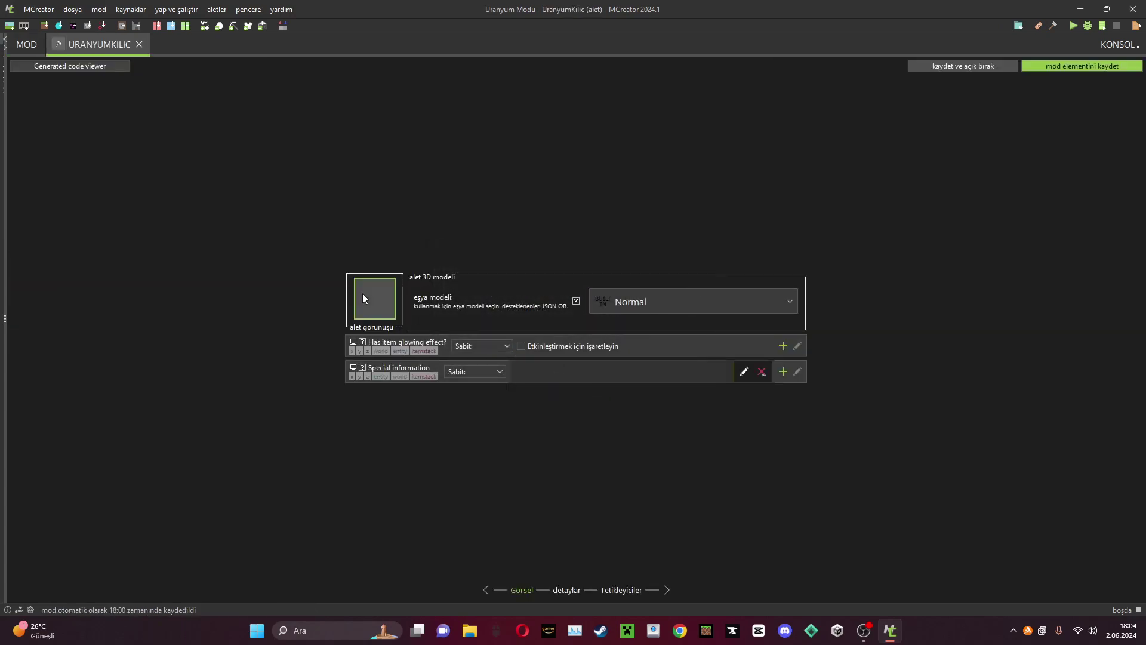
# Create a new 16 x 16 item texture for the tool, filled from the brown wooden stick template.
pyautogui.click(368, 300)
pyautogui.click(380, 189)
pyautogui.click(606, 275)
pyautogui.click(609, 321)
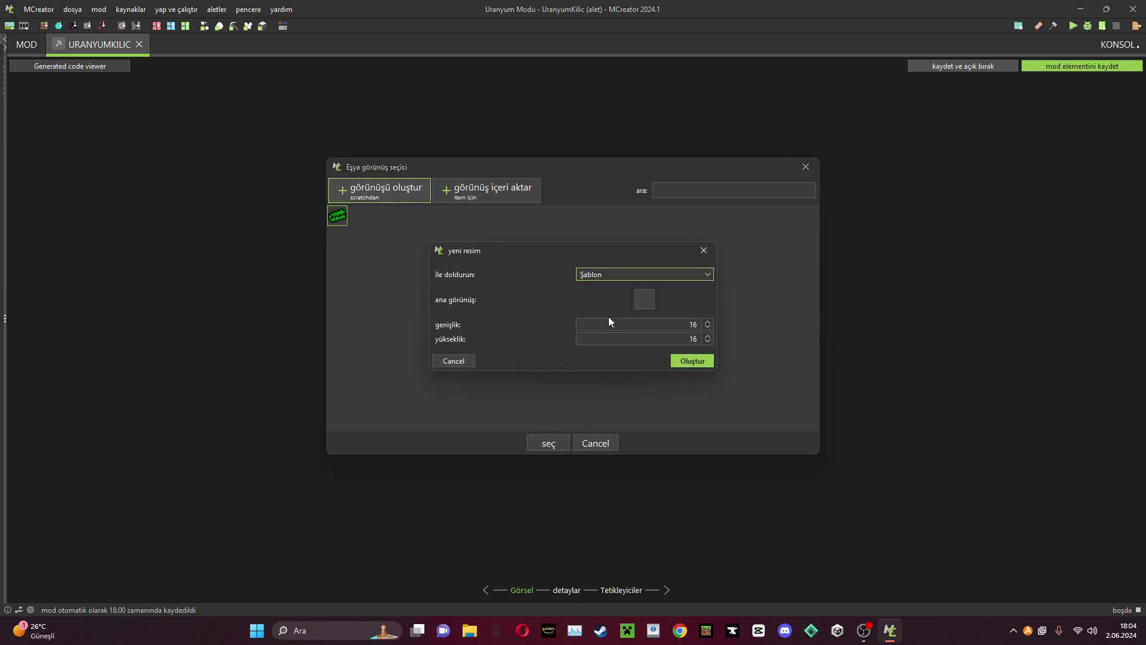
pyautogui.click(644, 299)
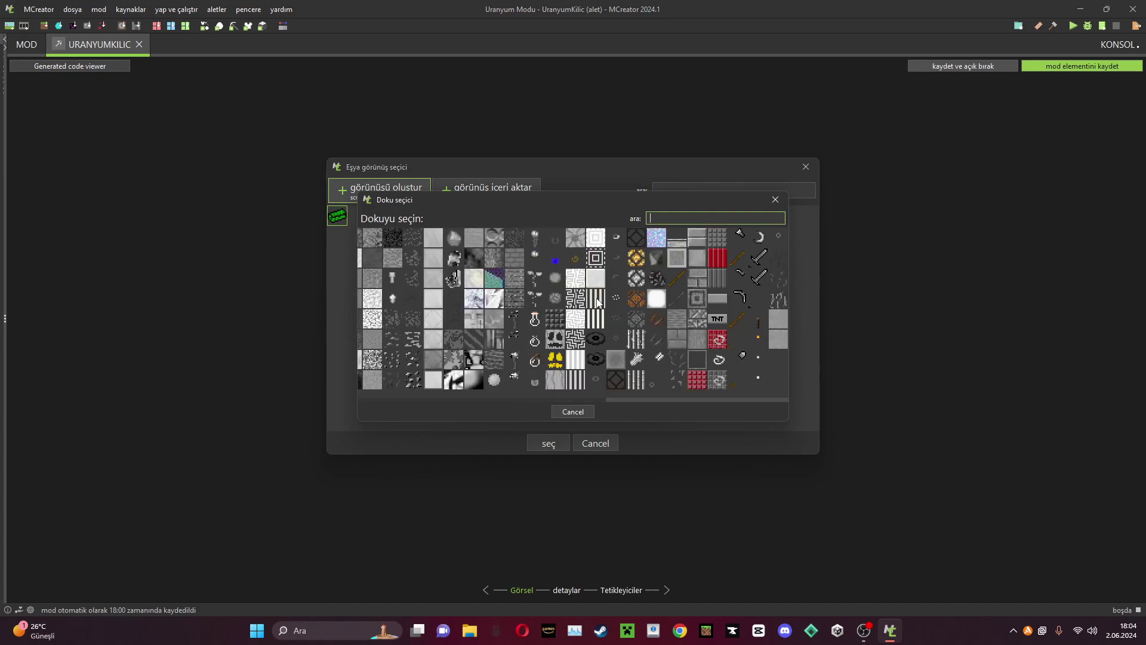
pyautogui.click(737, 258)
pyautogui.click(715, 363)
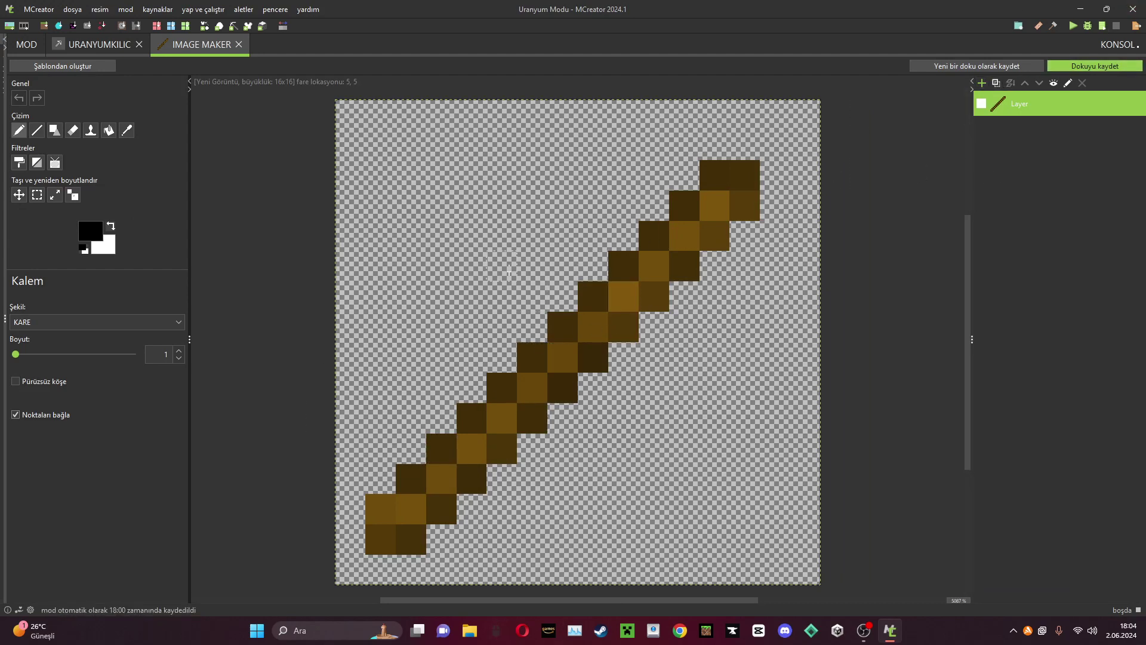
pyautogui.click(982, 83)
pyautogui.click(596, 265)
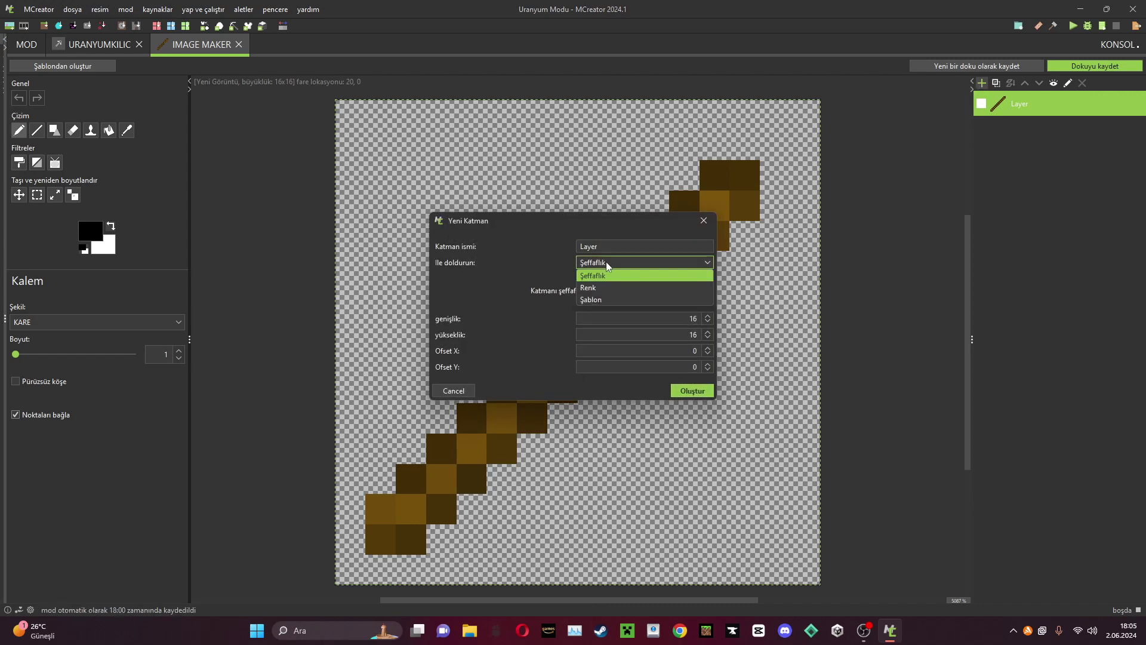
pyautogui.click(599, 297)
pyautogui.click(638, 290)
pyautogui.hscroll(5, 637, 294)
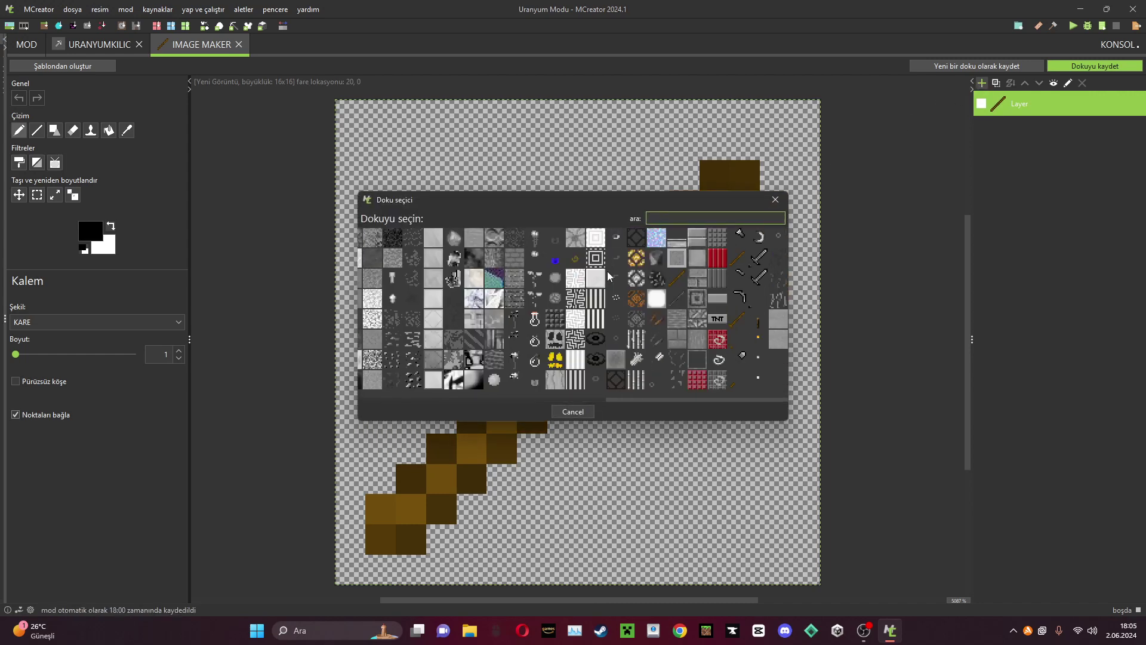
pyautogui.click(740, 298)
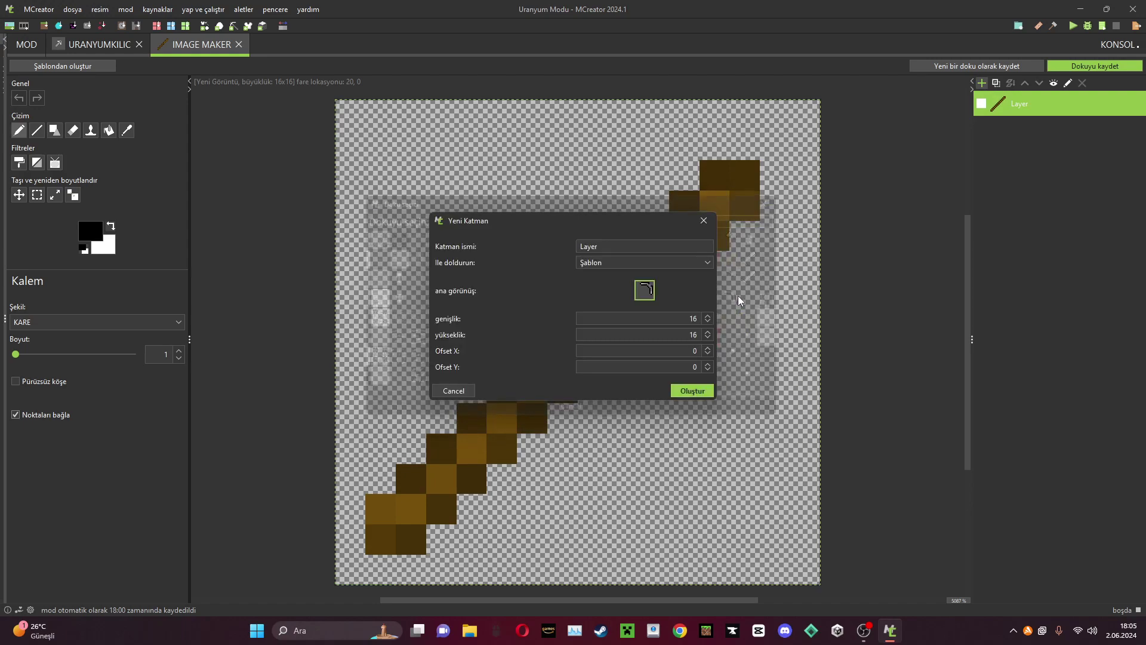
pyautogui.click(690, 388)
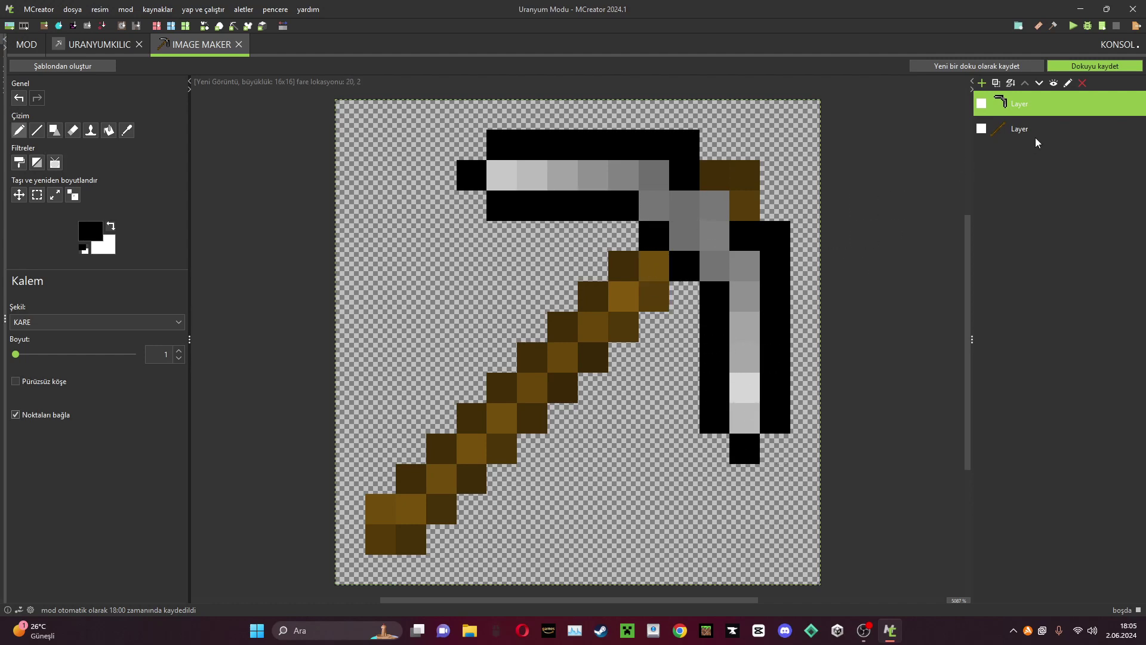
pyautogui.click(1082, 83)
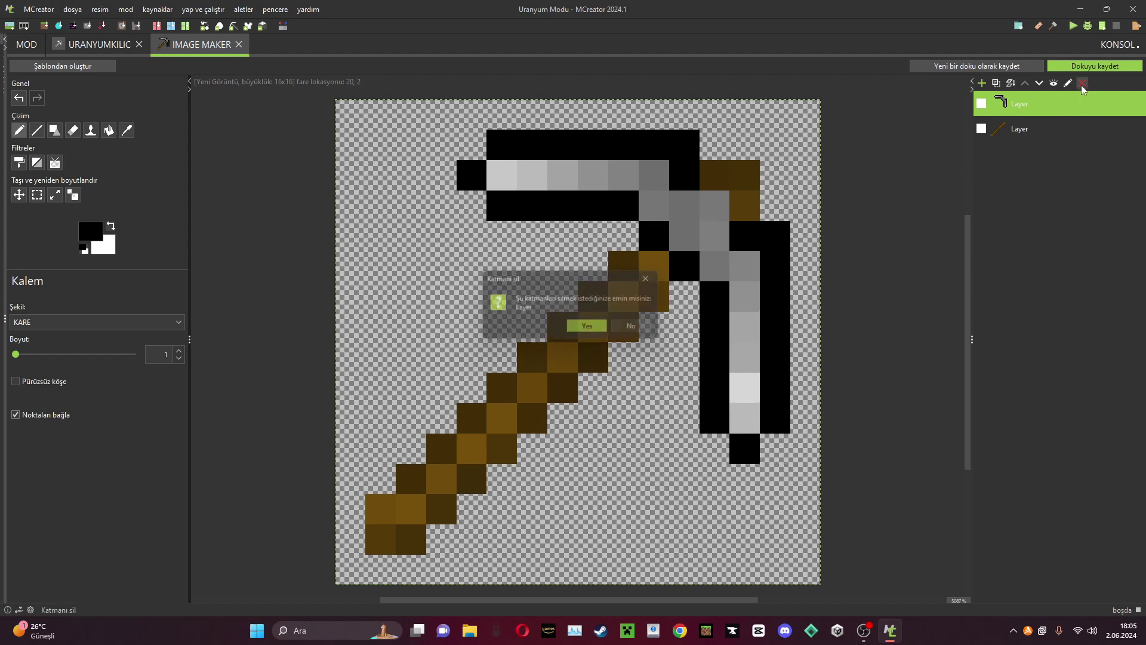
pyautogui.click(587, 327)
# Add a new 16 x 16 layer filled from the sword template above the stick layer.
pyautogui.click(982, 82)
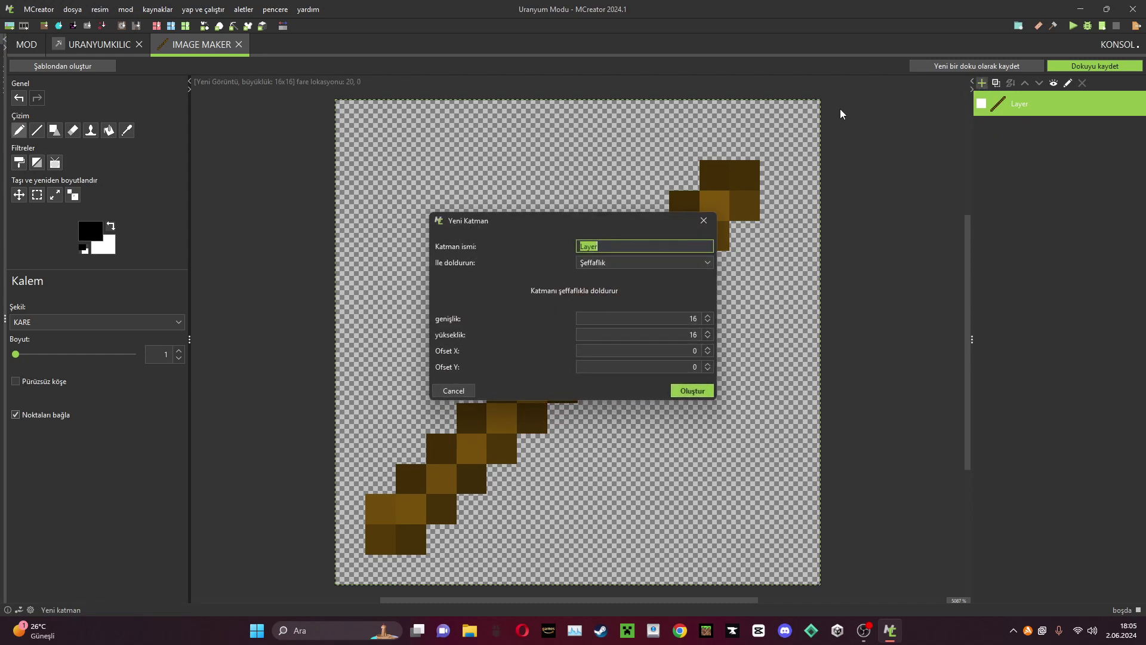
pyautogui.click(653, 268)
pyautogui.click(647, 289)
pyautogui.click(651, 298)
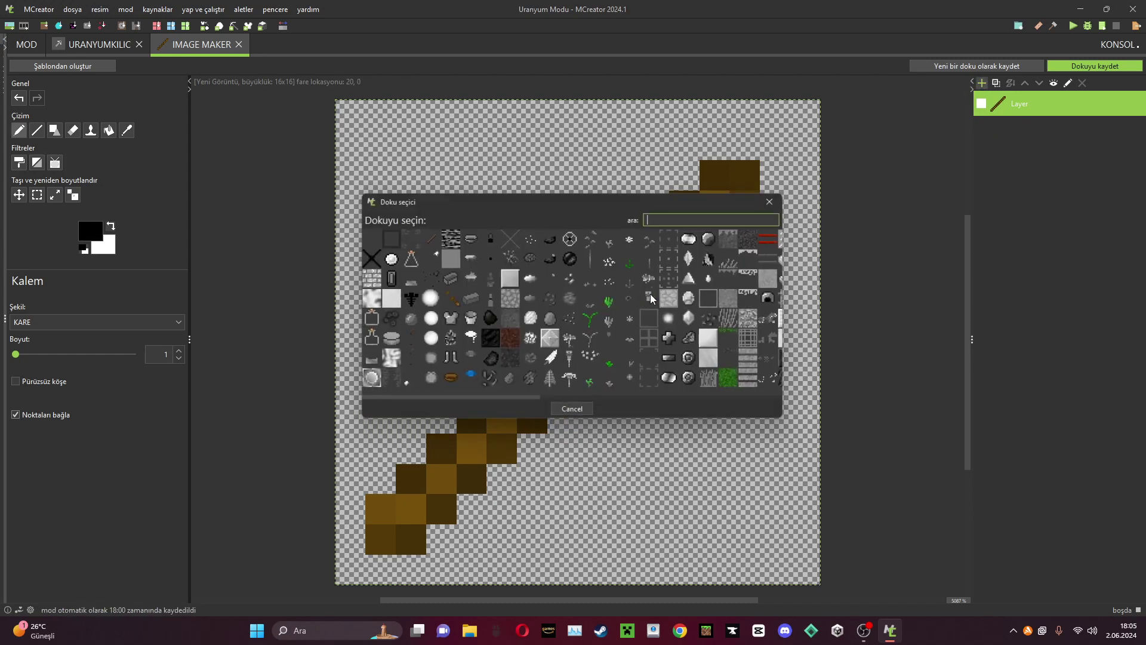
pyautogui.scroll(-1, 648, 298)
pyautogui.click(756, 263)
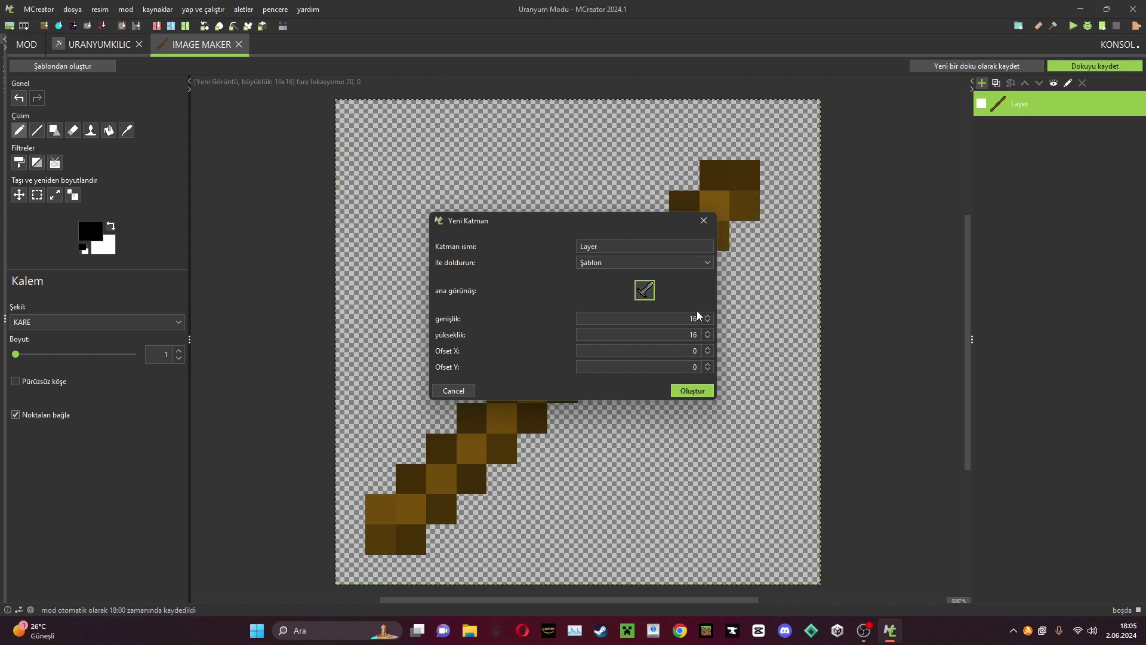
pyautogui.click(691, 391)
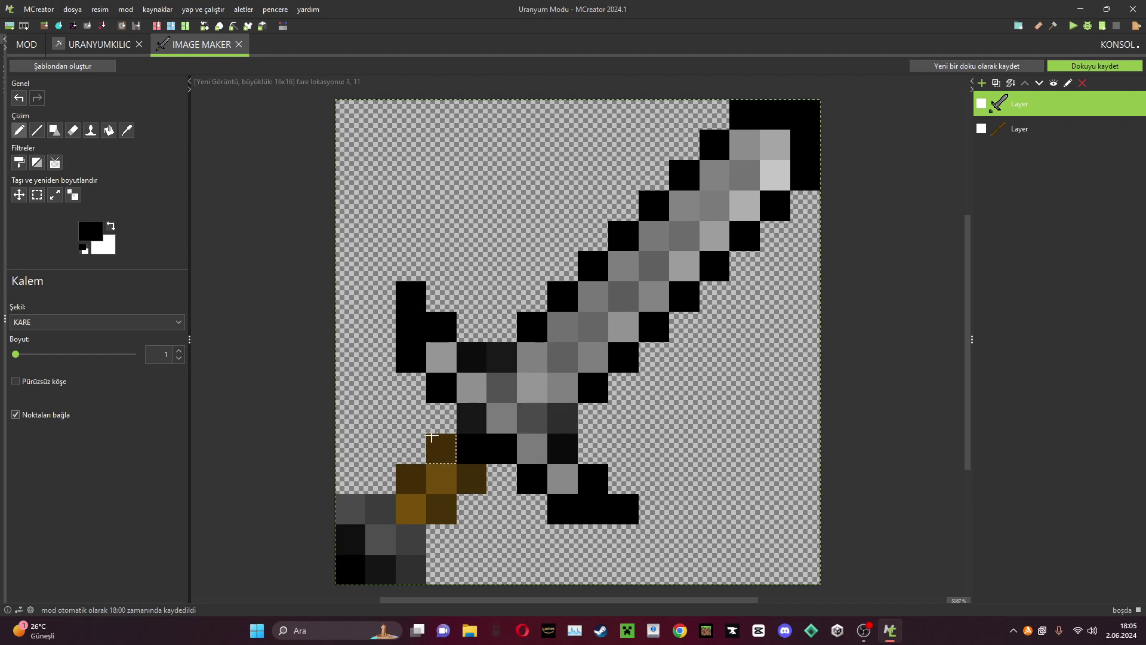
# Set the foreground colour to dark green #003300 and recolour the sword layer with it, leaving shading and saturation unlocked.
pyautogui.click(86, 239)
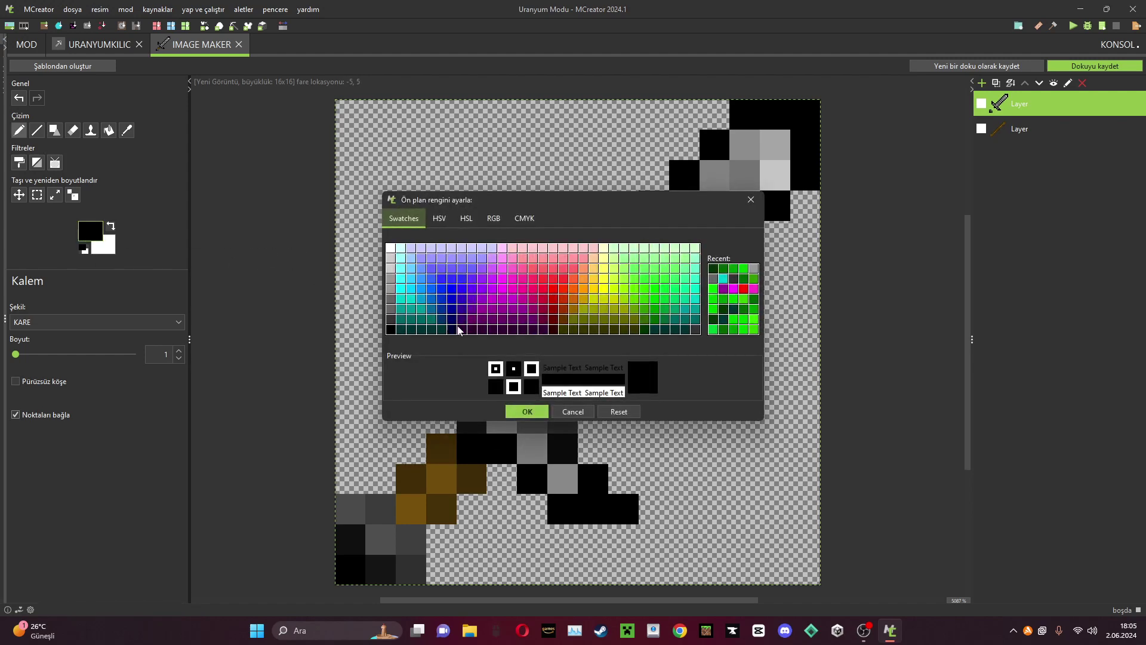
pyautogui.click(644, 313)
pyautogui.click(657, 310)
pyautogui.click(654, 300)
pyautogui.click(646, 330)
pyautogui.click(527, 411)
pyautogui.click(19, 163)
pyautogui.click(535, 324)
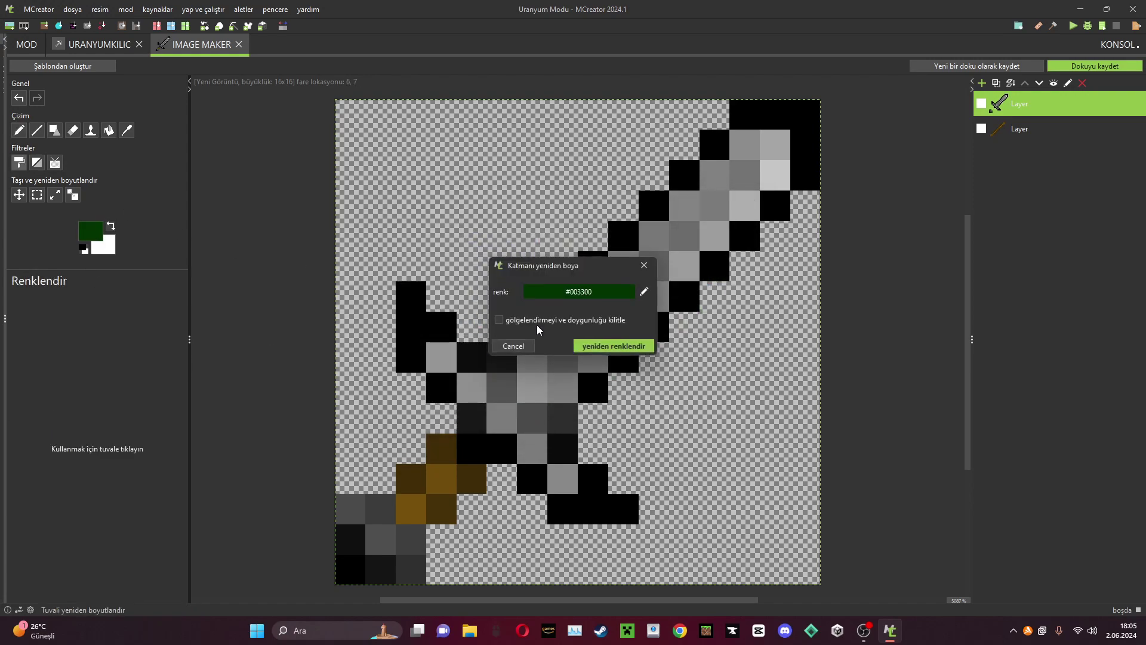
pyautogui.click(597, 345)
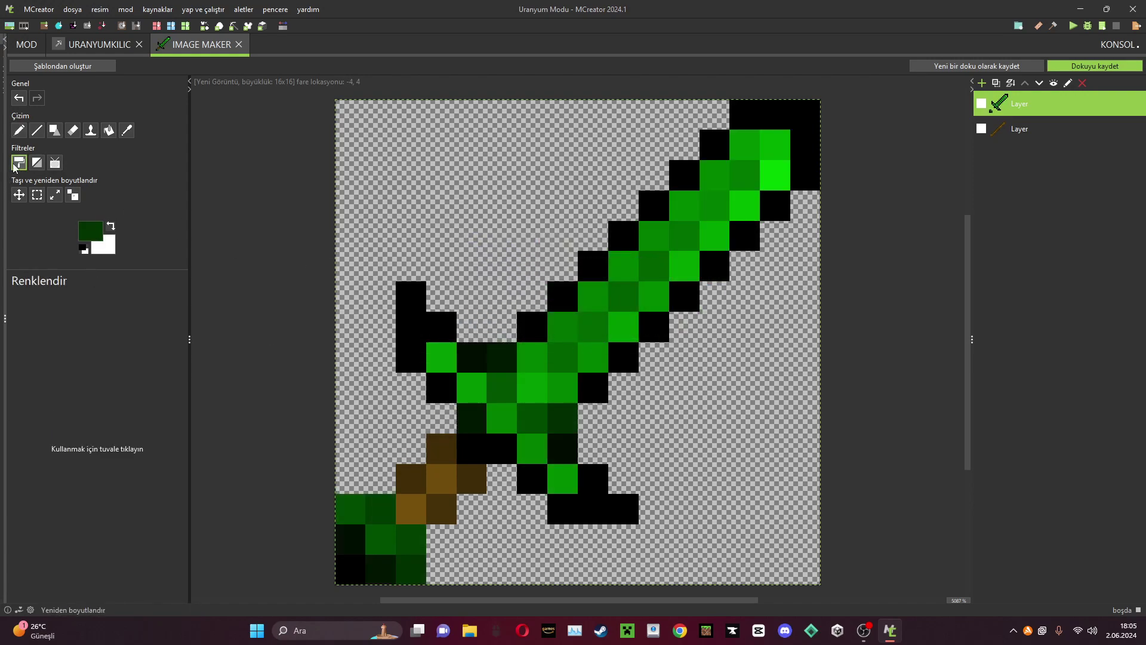
# Pencil the dark green border pixels of the pommel and crossguard in black, keeping the pommel's centre pixel green.
pyautogui.click(19, 130)
pyautogui.click(91, 230)
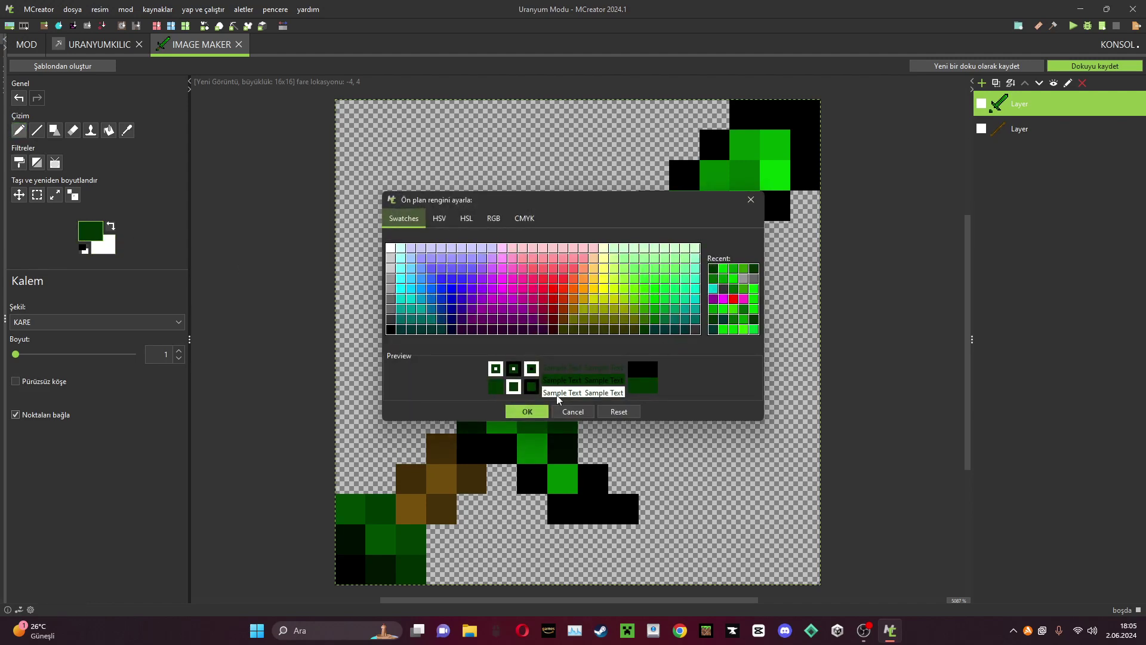
pyautogui.click(521, 413)
pyautogui.click(90, 231)
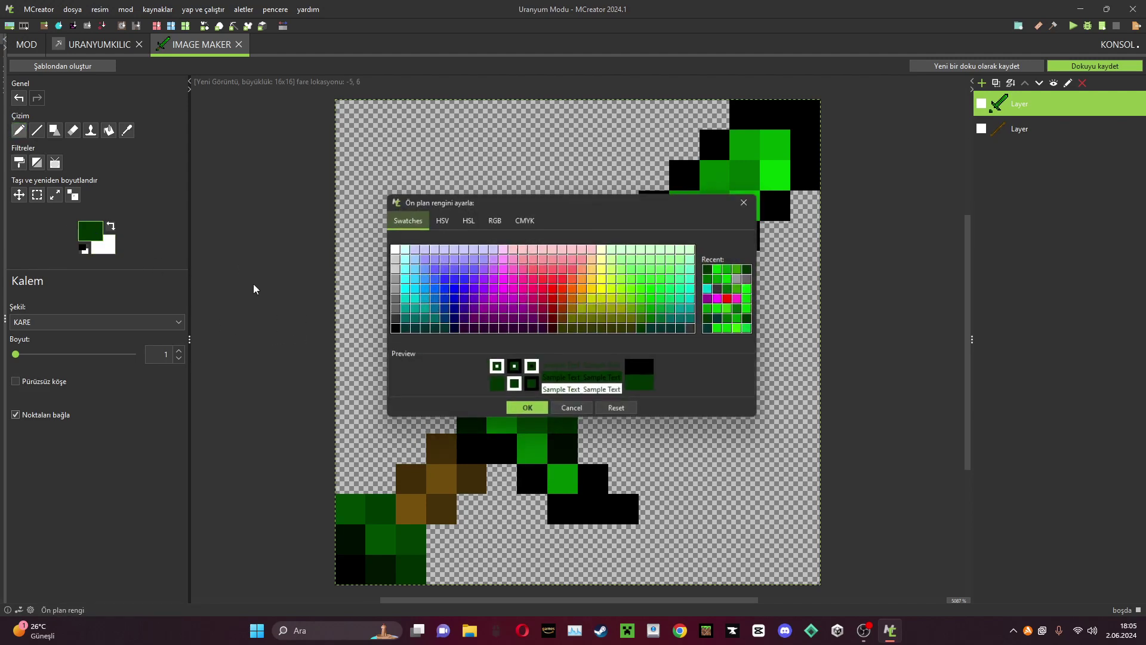
pyautogui.click(389, 330)
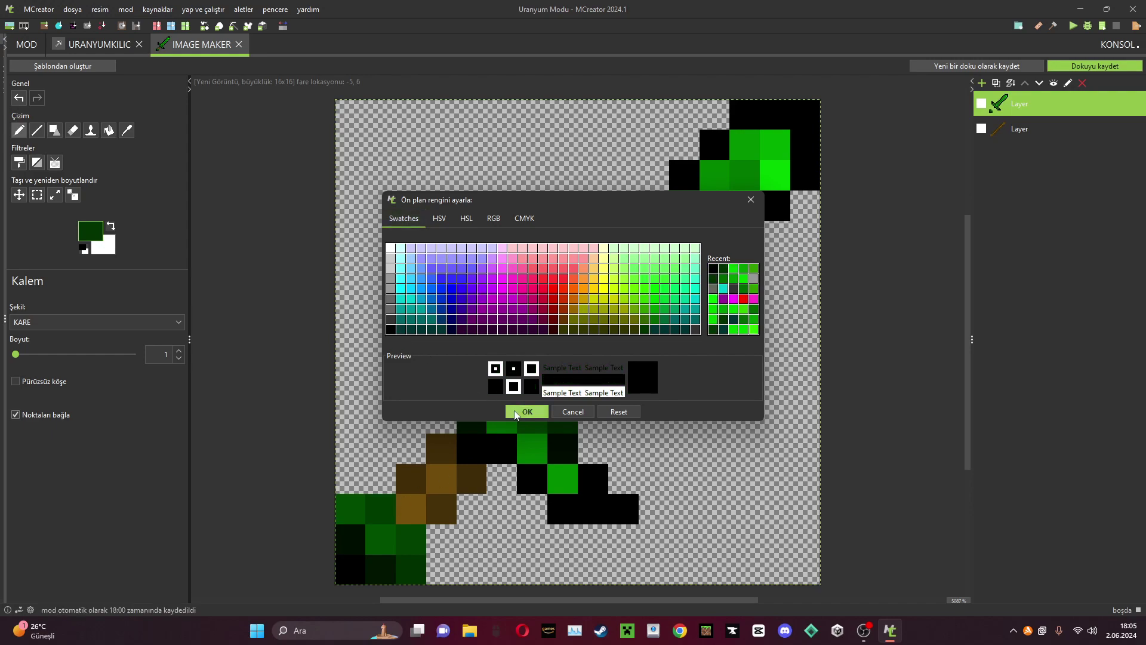
pyautogui.click(527, 412)
pyautogui.moveTo(376, 507)
pyautogui.mouseDown()
pyautogui.moveTo(346, 558)
pyautogui.moveTo(411, 539)
pyautogui.mouseUp()
pyautogui.click(469, 417)
pyautogui.click(478, 361)
pyautogui.click(501, 358)
pyautogui.moveTo(561, 419); pyautogui.dragTo(566, 451)
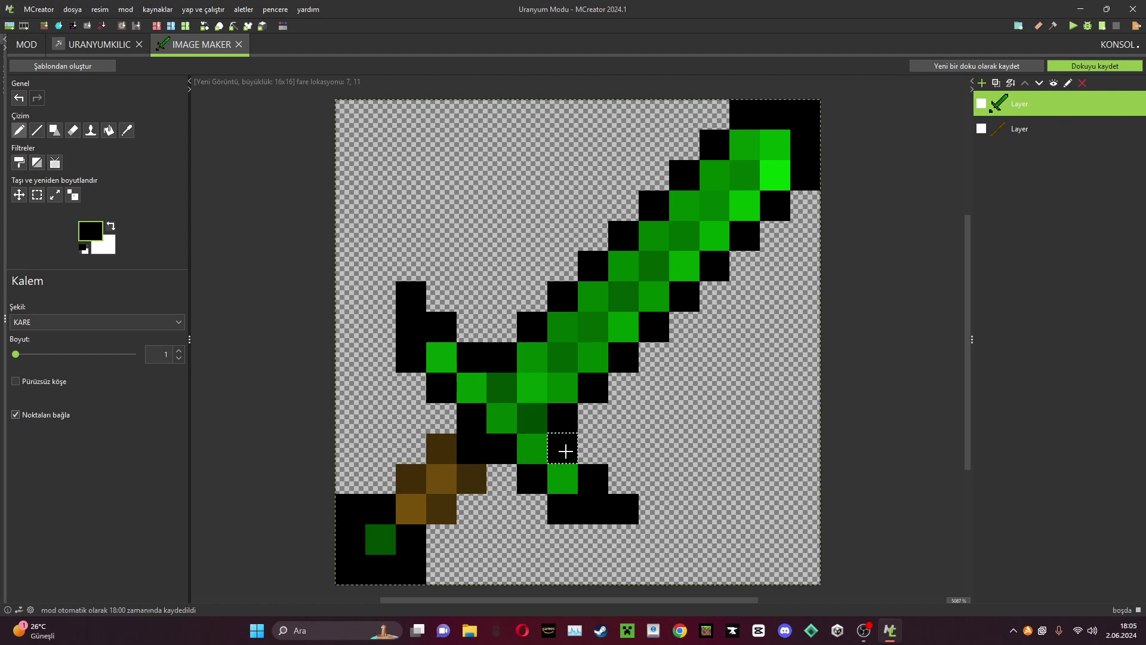
# Paint two crossguard pixels and one lower blade pixel dark green with the pencil.
pyautogui.click(93, 230)
pyautogui.click(650, 329)
pyautogui.click(524, 413)
pyautogui.click(525, 417)
pyautogui.click(559, 360)
pyautogui.click(501, 388)
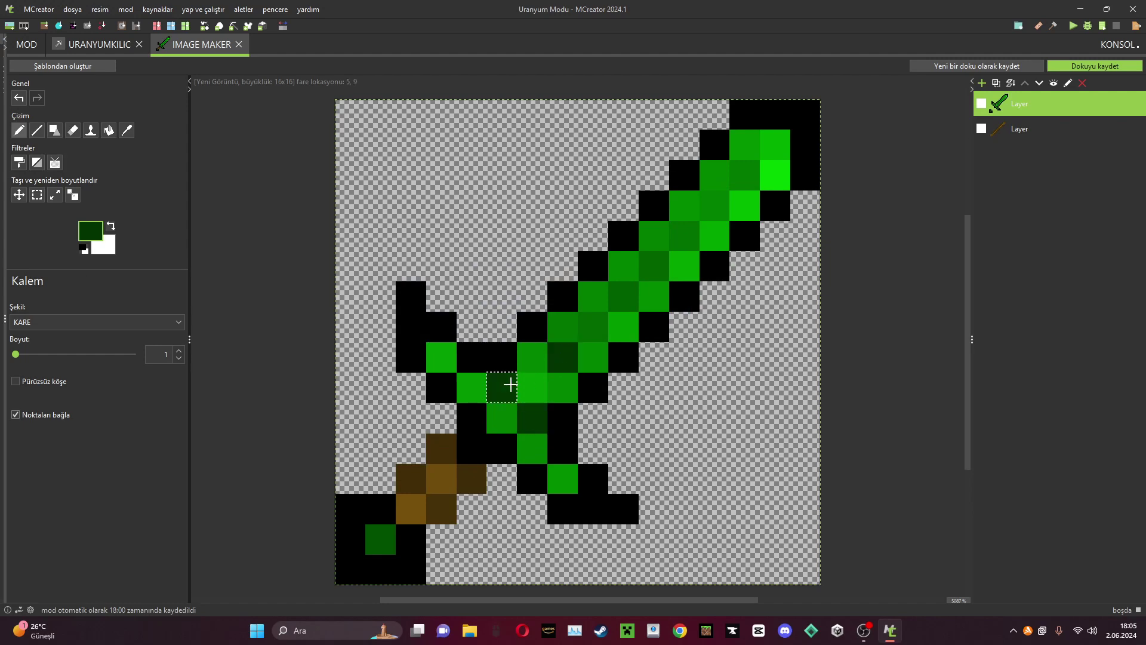
# Paint the whole inside of the blade and crossguard bright green with the pencil.
pyautogui.click(90, 231)
pyautogui.click(666, 307)
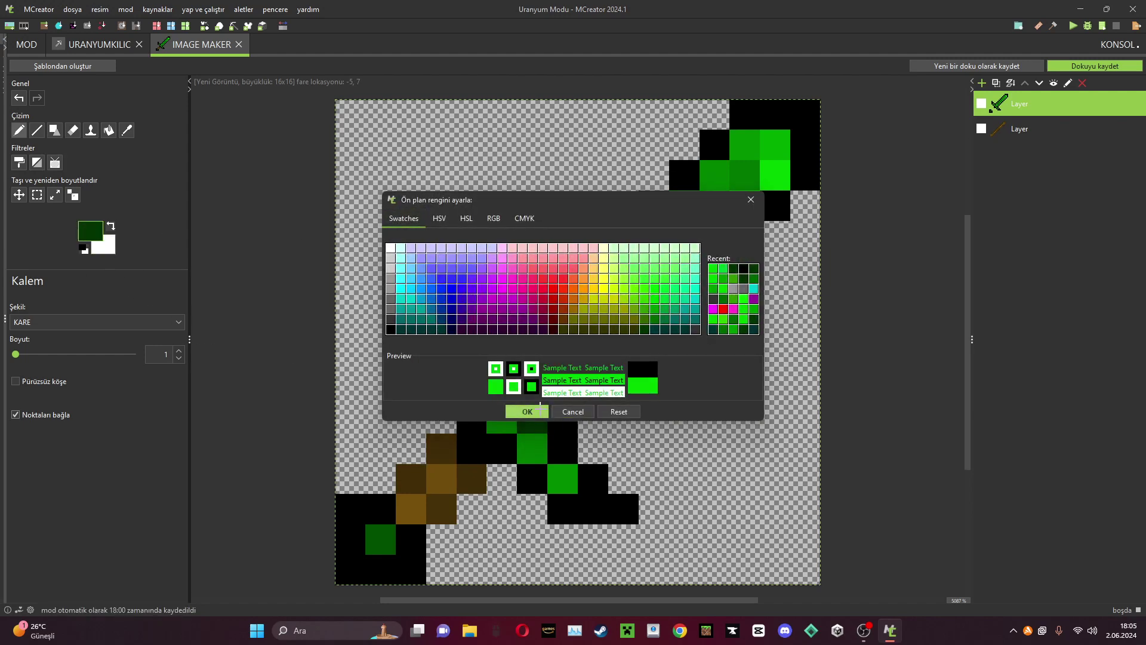
pyautogui.click(527, 411)
pyautogui.click(561, 478)
pyautogui.moveTo(534, 447)
pyautogui.mouseDown()
pyautogui.moveTo(502, 398)
pyautogui.moveTo(471, 391)
pyautogui.moveTo(524, 378)
pyautogui.moveTo(591, 327)
pyautogui.moveTo(632, 263)
pyautogui.moveTo(734, 192)
pyautogui.moveTo(742, 204)
pyautogui.moveTo(762, 145)
pyautogui.mouseUp()
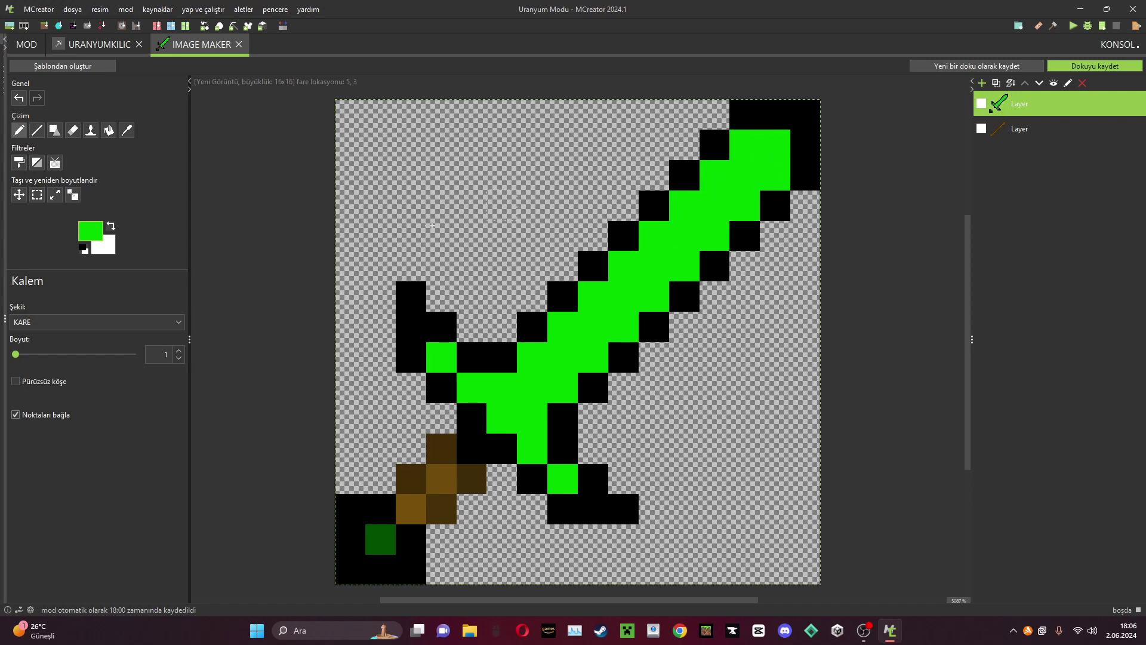
# Set the foreground colour to dark green and pencil the two crossguard pixels beside the blade's base.
pyautogui.click(90, 230)
pyautogui.click(645, 329)
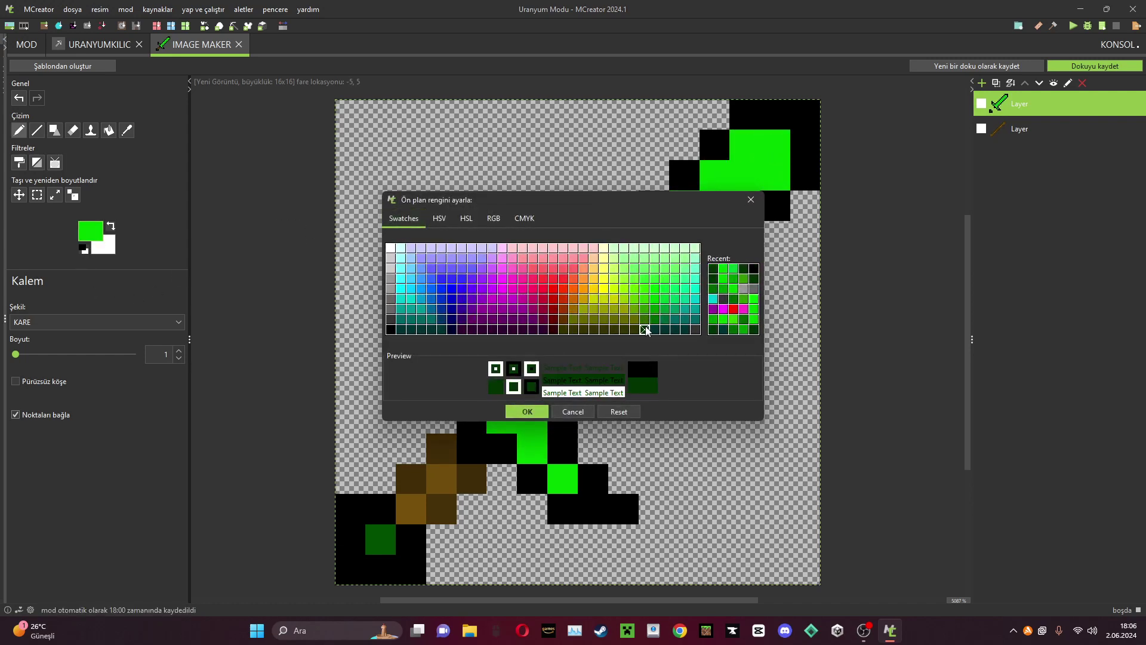
pyautogui.click(518, 412)
pyautogui.click(524, 415)
pyautogui.click(503, 388)
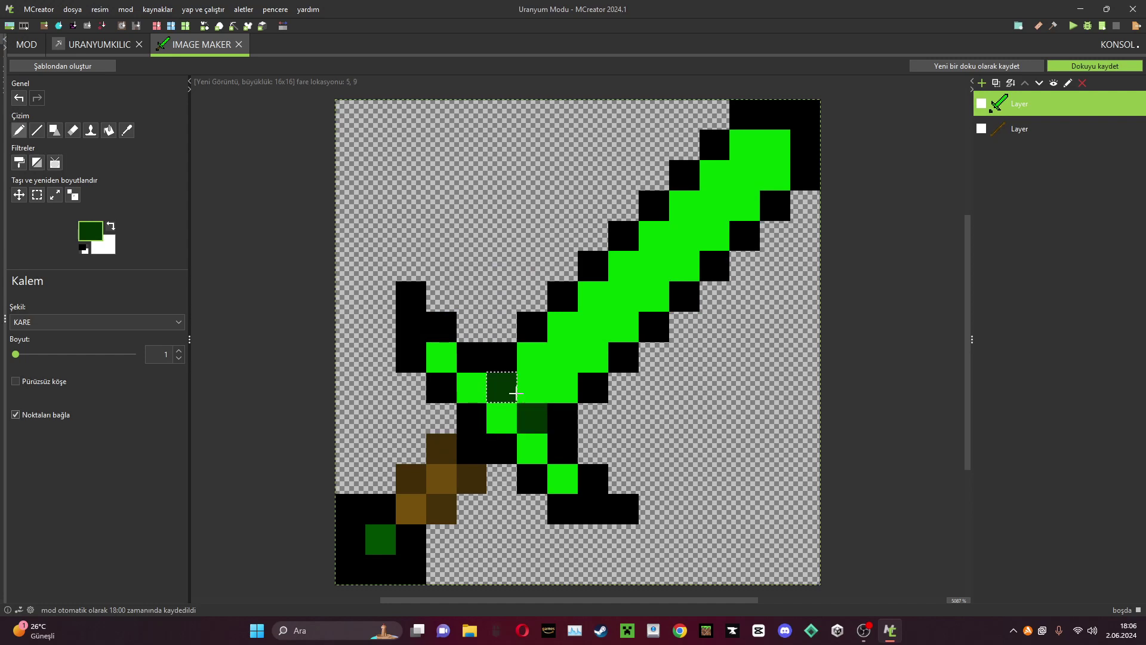
# Pencil a dark green diagonal line along the centre of the blade up to its tip.
pyautogui.click(564, 358)
pyautogui.click(593, 327)
pyautogui.click(623, 296)
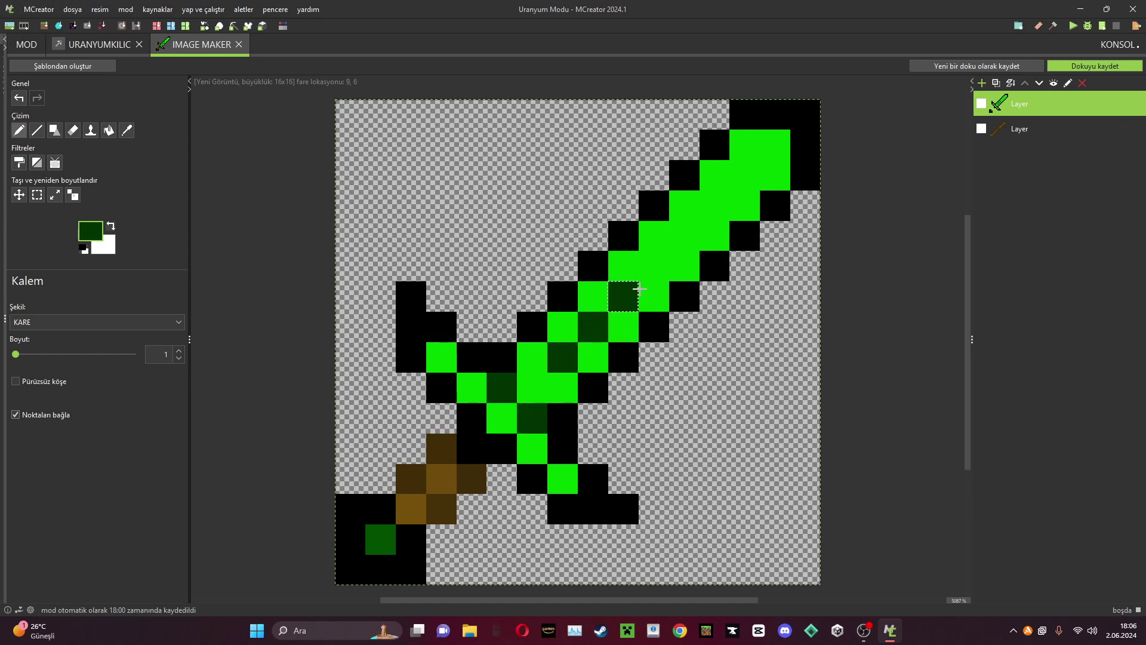
pyautogui.click(653, 266)
pyautogui.click(686, 245)
pyautogui.click(714, 206)
pyautogui.click(745, 175)
pyautogui.click(775, 145)
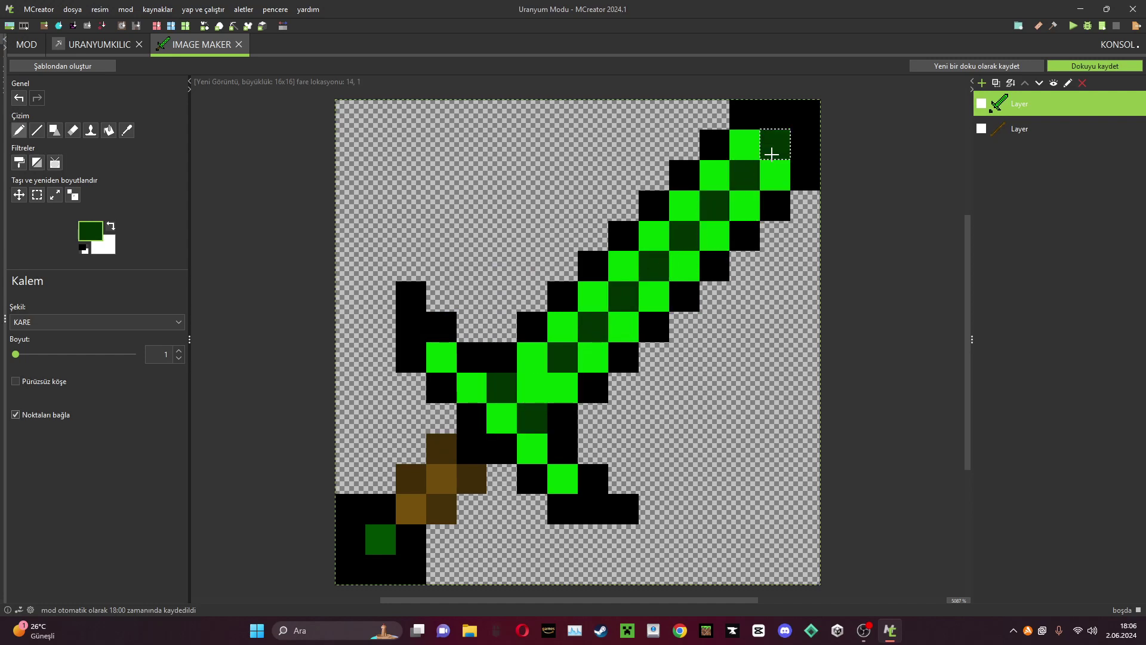
# Pencil the blade's central base pixel, the pommel's centre and both end pixels of the crossguard dark green.
pyautogui.click(532, 388)
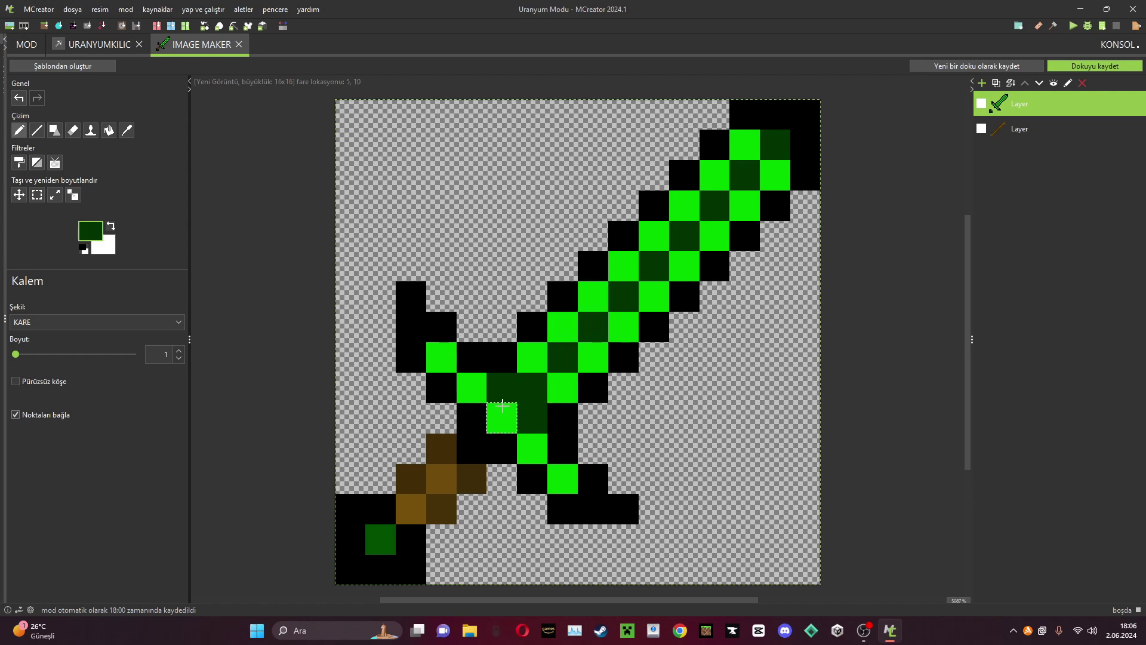
pyautogui.click(380, 538)
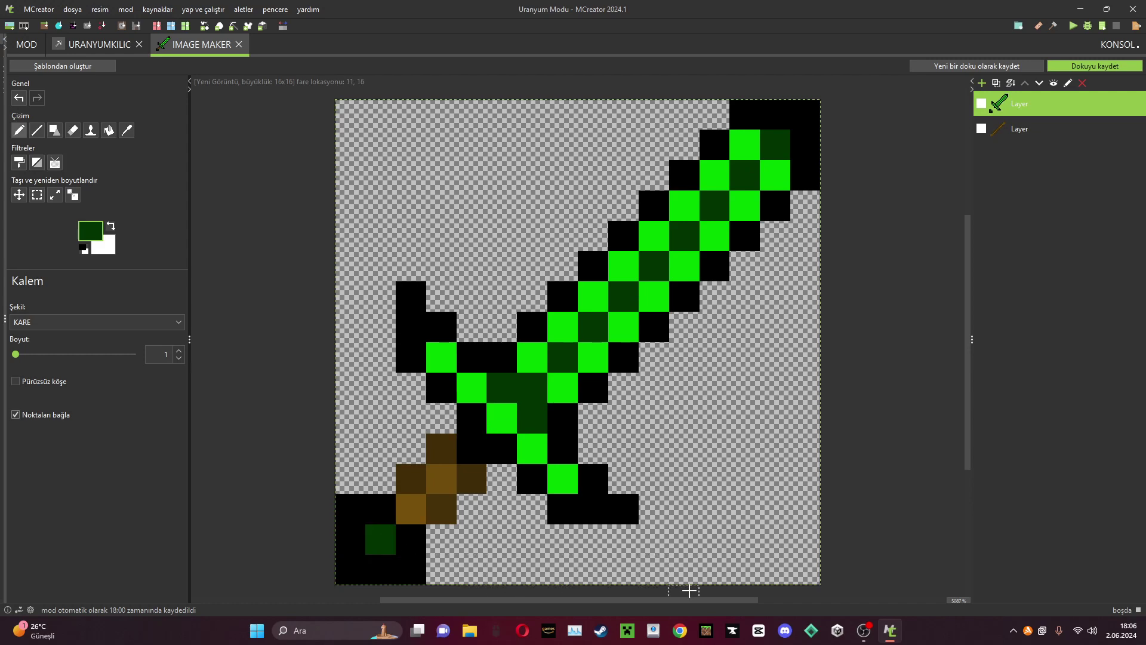
pyautogui.click(562, 479)
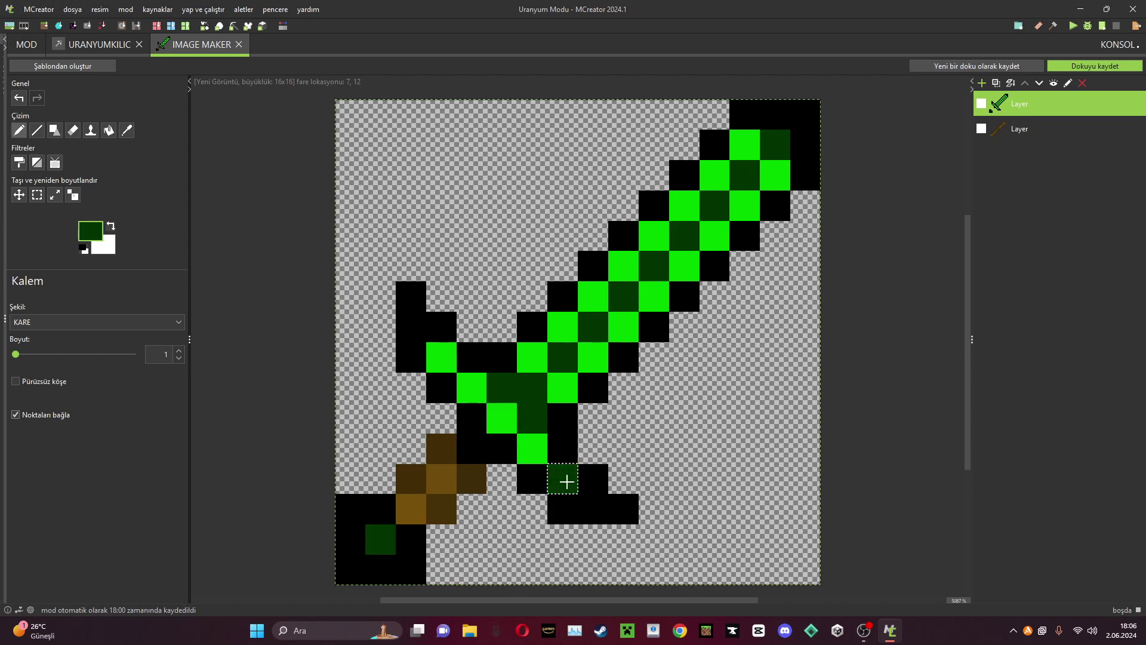
pyautogui.click(428, 351)
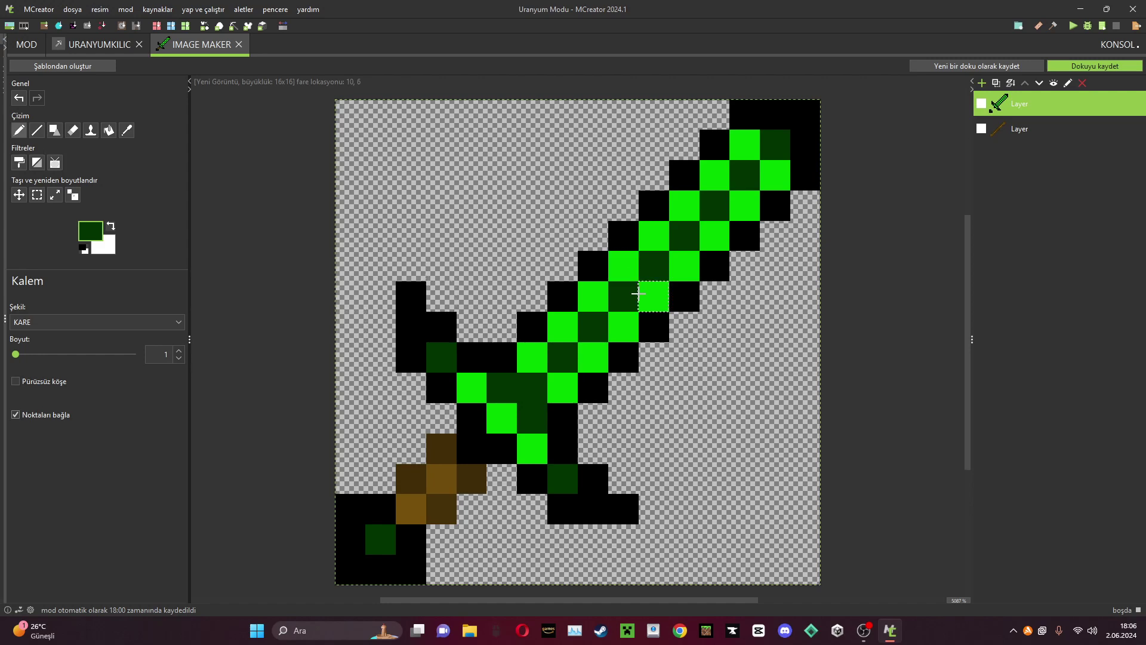
# Try three-pixel dark green diagonals branching outward from each side of the blade.
pyautogui.click(655, 357)
pyautogui.click(685, 388)
pyautogui.click(713, 417)
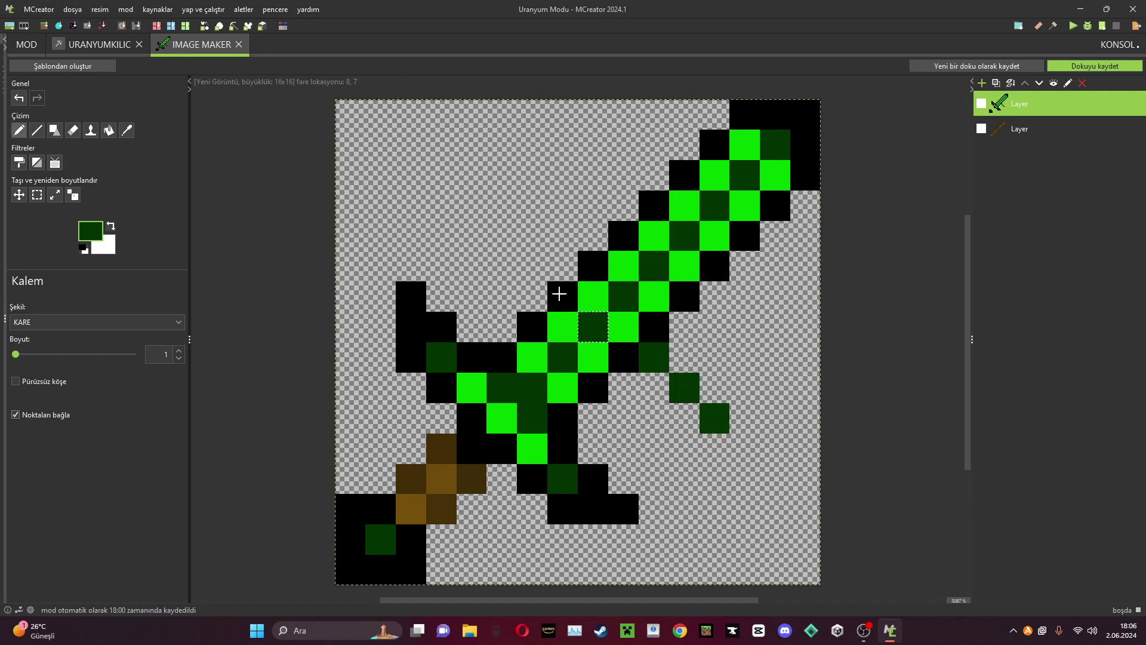
pyautogui.click(560, 264)
pyautogui.click(538, 237)
pyautogui.click(505, 205)
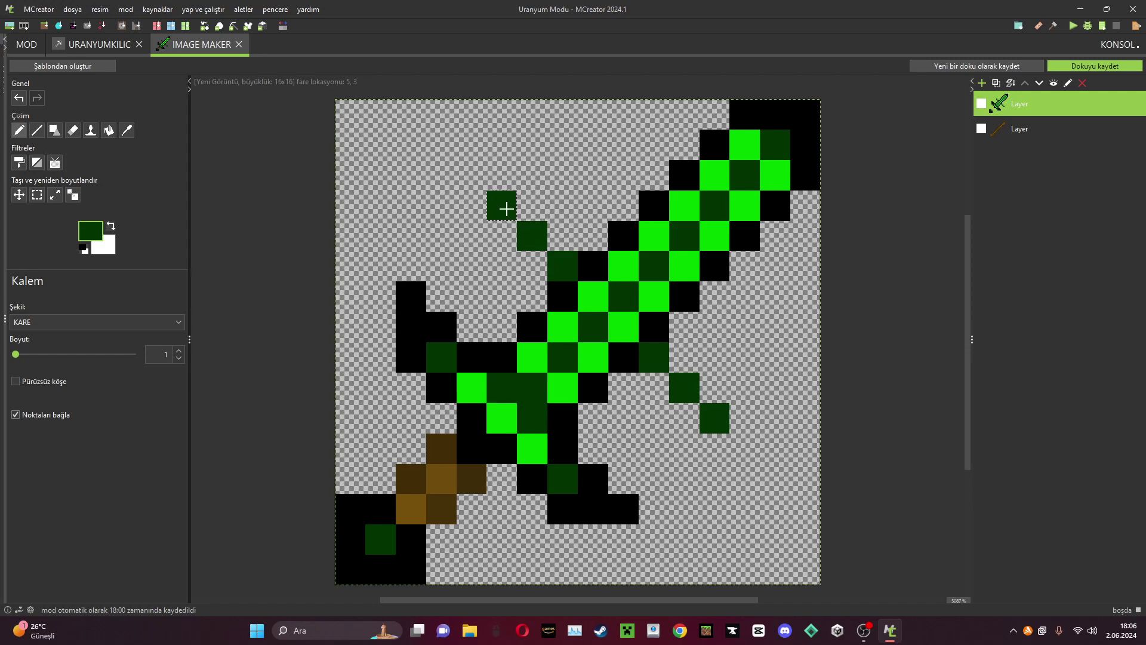
# Undo the dark green diagonals branching from both sides of the blade.
pyautogui.hotkey('ctrl', 'z')
pyautogui.hotkey('ctrl', 'z')
pyautogui.hotkey('ctrl', 'z')
pyautogui.hotkey('ctrl', 'z')
pyautogui.hotkey('ctrl', 'z')
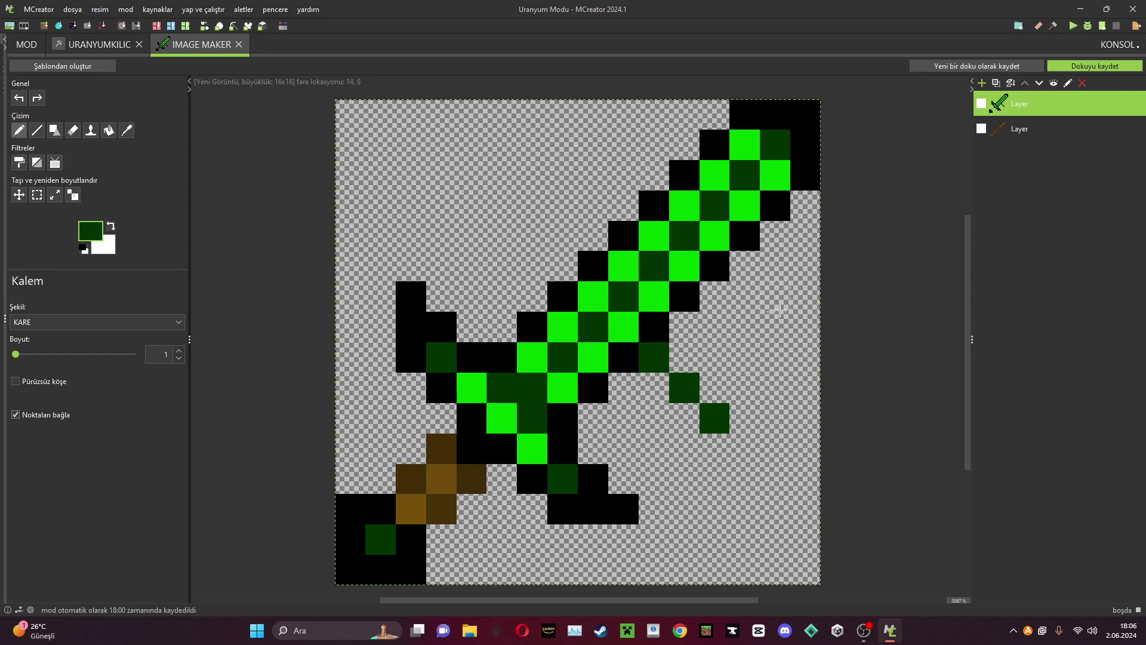
pyautogui.hotkey('ctrl', 'z')
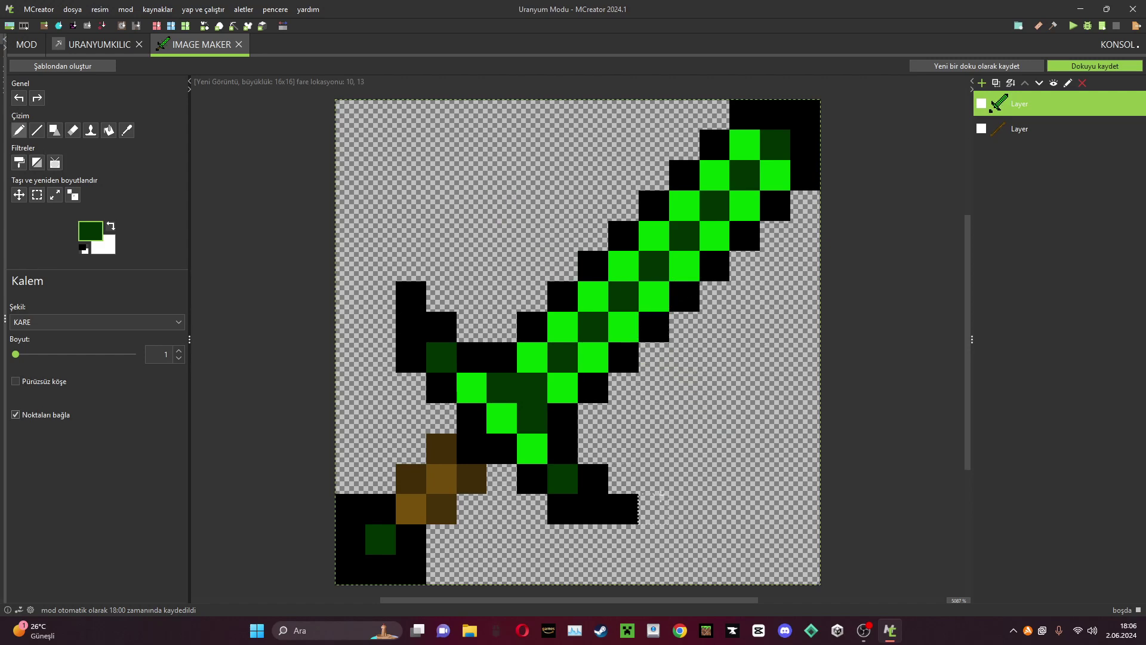
# Pencil a three-pixel dark green diagonal prong beyond each end of the crossguard, parallel to the blade.
pyautogui.click(652, 481)
pyautogui.click(683, 447)
pyautogui.click(441, 265)
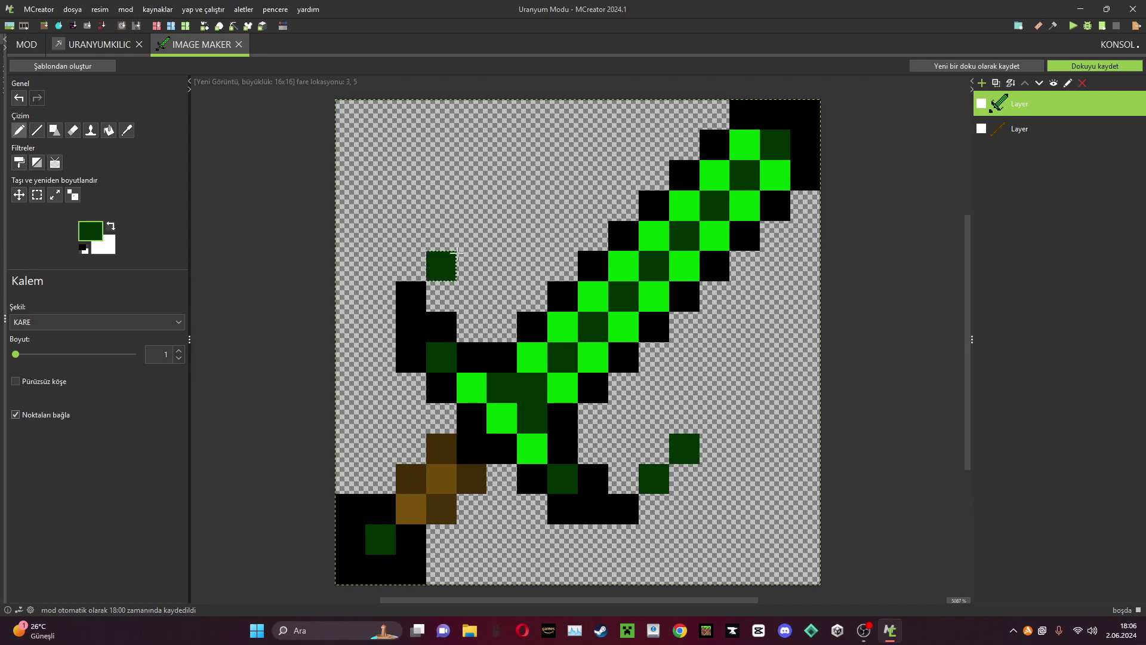
pyautogui.click(472, 236)
pyautogui.click(499, 206)
pyautogui.click(714, 418)
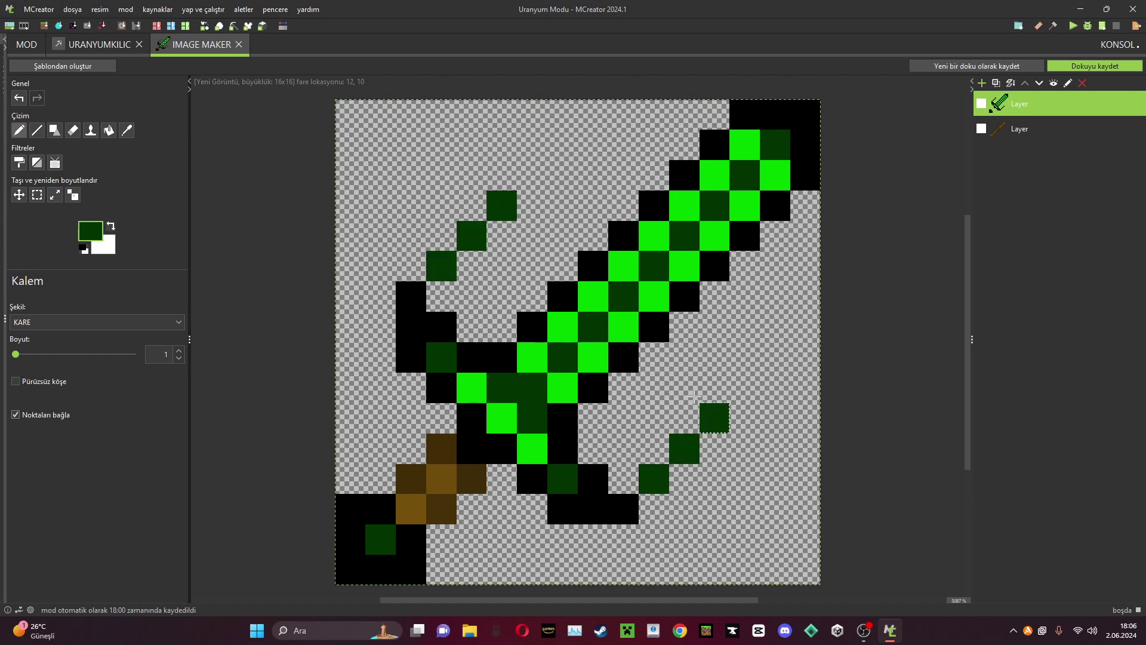
# Try extra three-pixel dark green diagonals on either side of each crossguard prong.
pyautogui.click(440, 205)
pyautogui.click(471, 175)
pyautogui.click(501, 144)
pyautogui.click(501, 265)
pyautogui.click(533, 236)
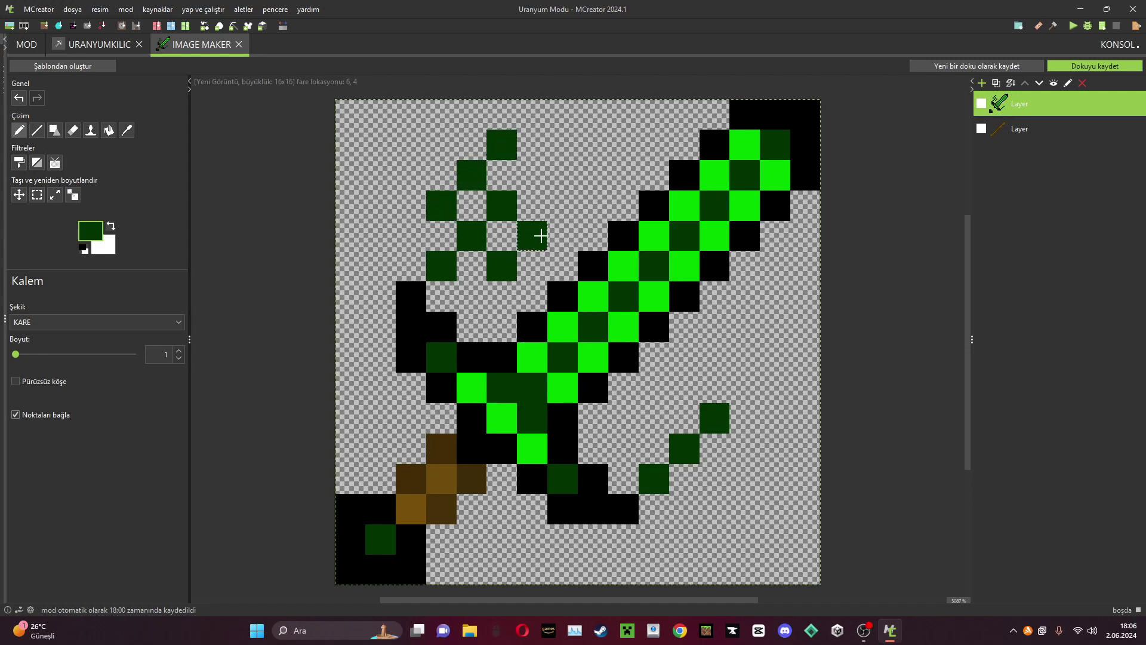
pyautogui.click(562, 206)
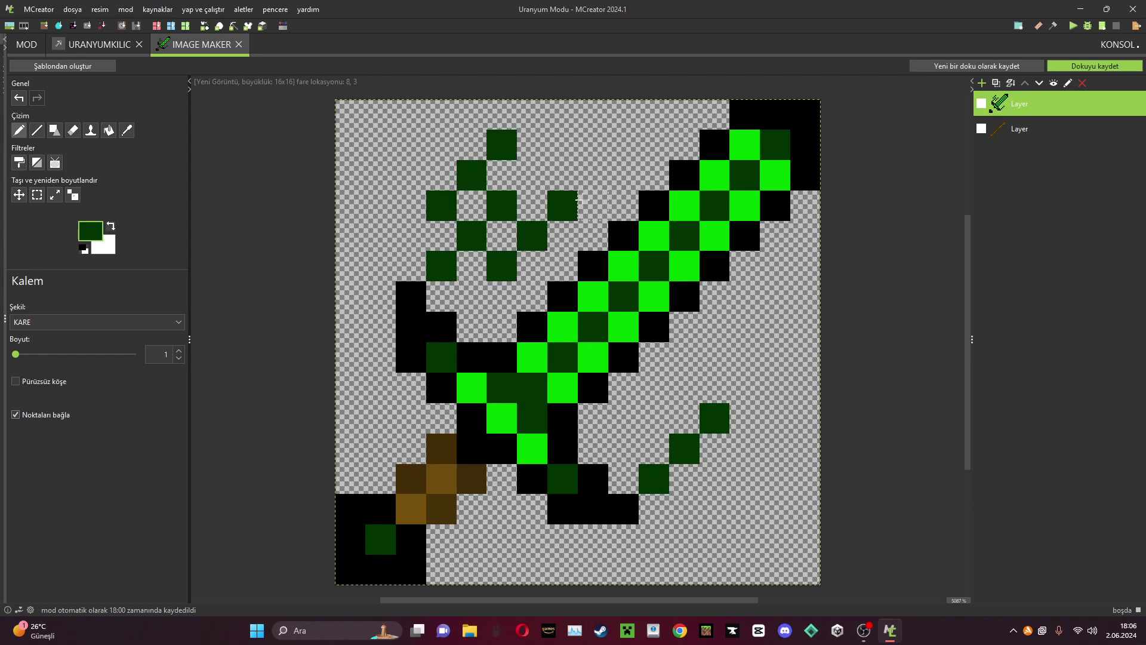
pyautogui.click(653, 418)
pyautogui.click(683, 388)
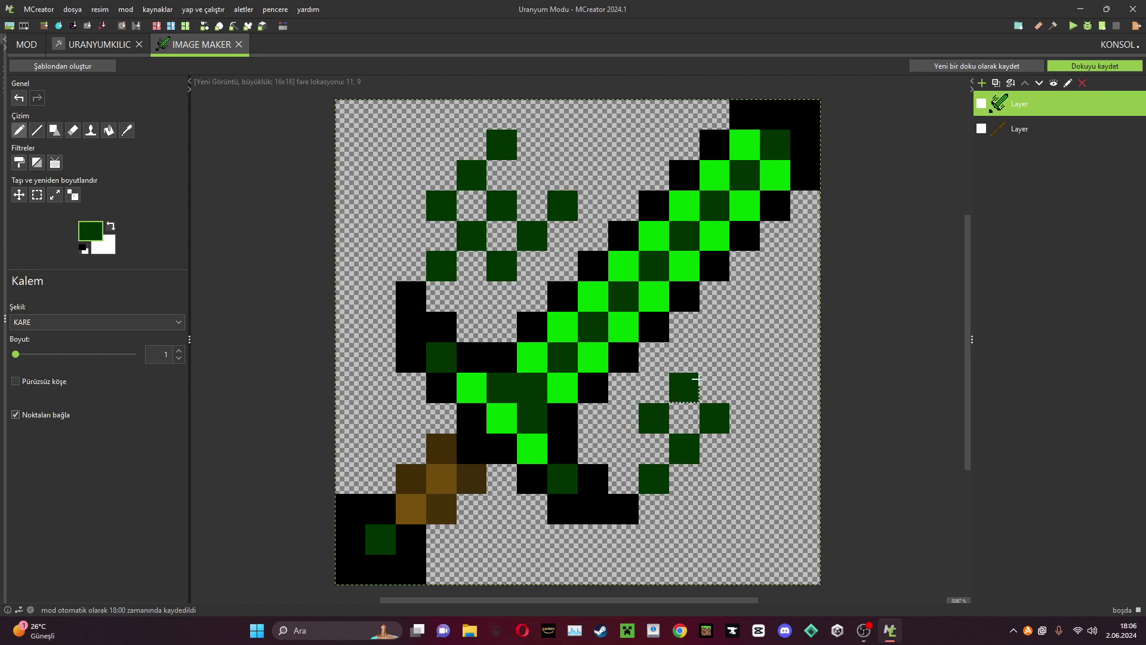
pyautogui.click(714, 358)
pyautogui.click(717, 480)
pyautogui.click(739, 451)
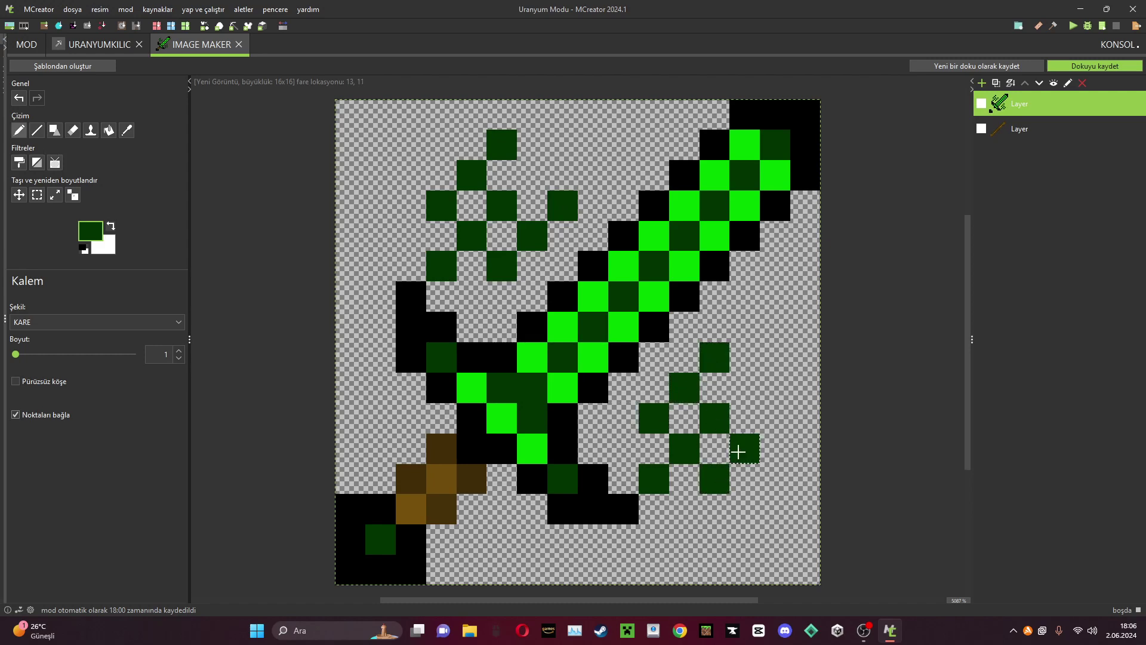
pyautogui.click(774, 417)
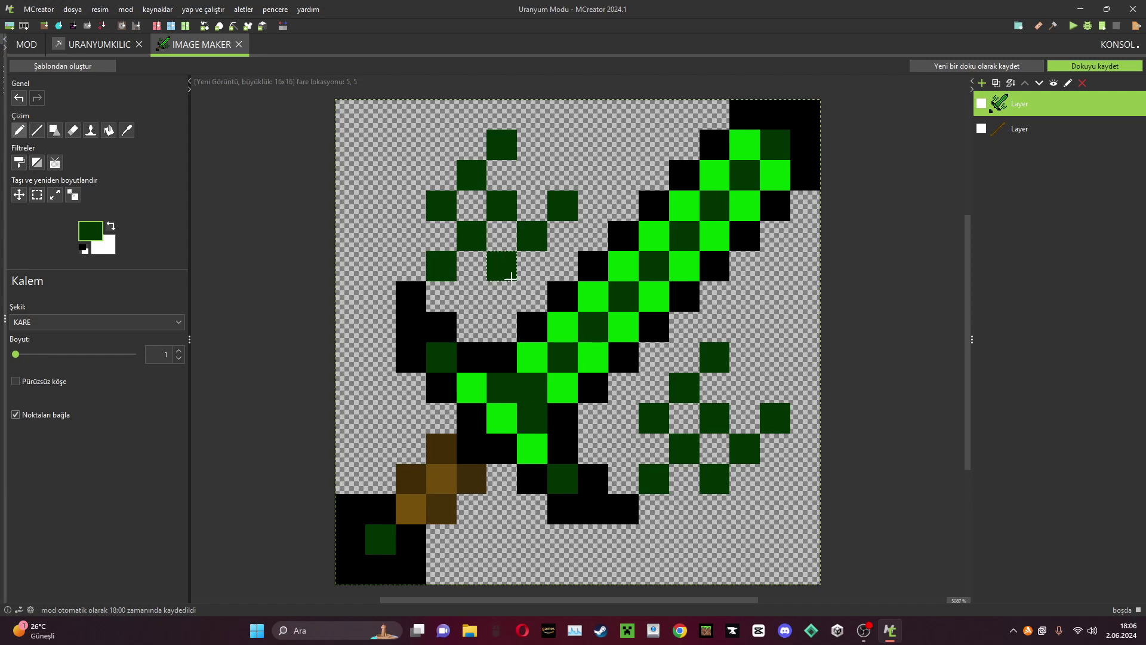
# Undo the extra dark green diagonals, leaving one three-pixel prong at each crossguard end.
pyautogui.hotkey('ctrl', 'z')
pyautogui.hotkey('ctrl', 'z')
pyautogui.hotkey('ctrl', 'z')
pyautogui.hotkey('ctrl', 'z')
pyautogui.hotkey('ctrl', 'z')
pyautogui.hotkey('ctrl', 'z')
pyautogui.hotkey('ctrl', 'z')
pyautogui.hotkey('ctrl', 'z')
pyautogui.hotkey('ctrl', 'z')
pyautogui.hotkey('ctrl', 'z')
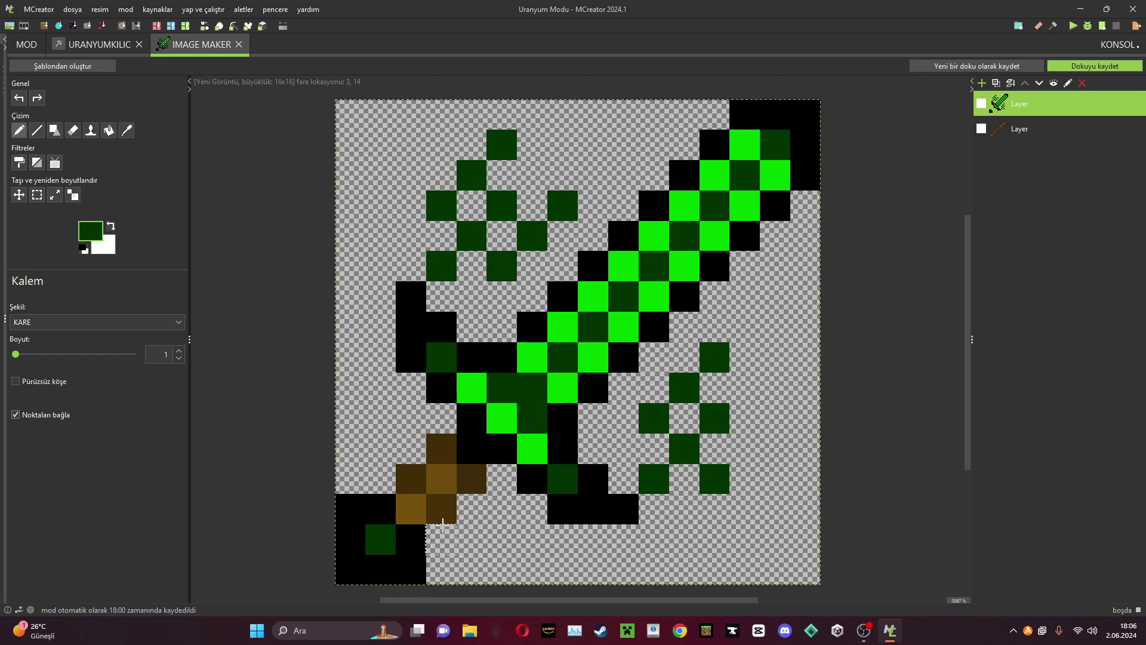
pyautogui.hotkey('ctrl', 'z')
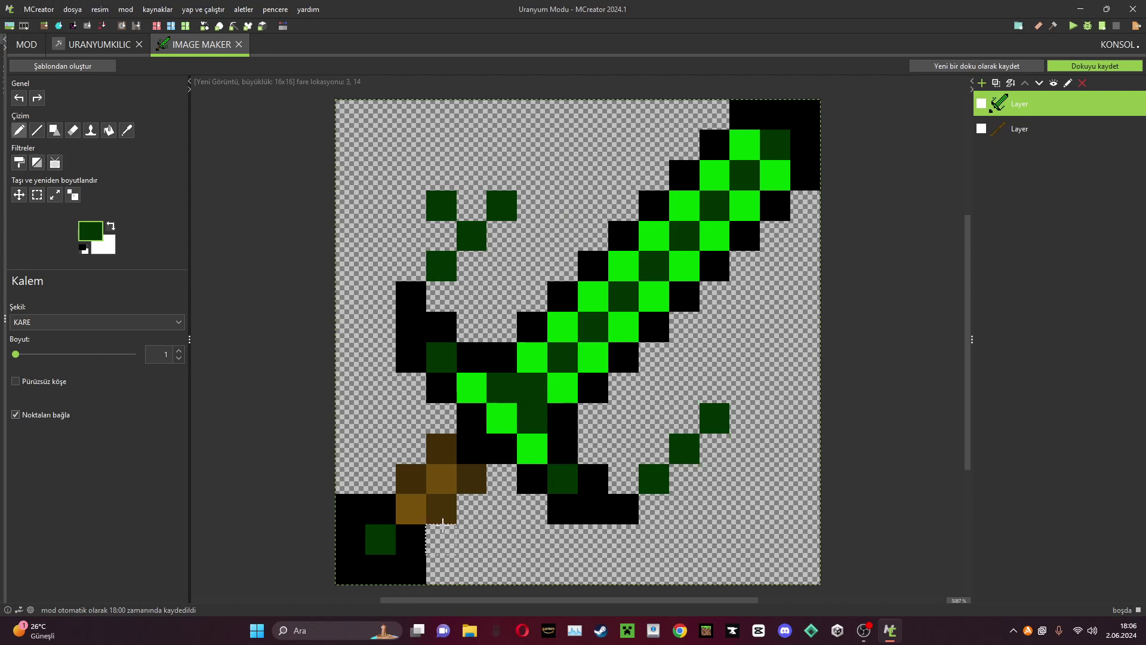
pyautogui.hotkey('ctrl', 'z')
# Set the foreground colour to black and outline the dark green prong above the blade, joining it to the crossguard.
pyautogui.click(116, 238)
pyautogui.click(391, 329)
pyautogui.click(537, 412)
pyautogui.click(442, 296)
pyautogui.click(472, 266)
pyautogui.click(445, 236)
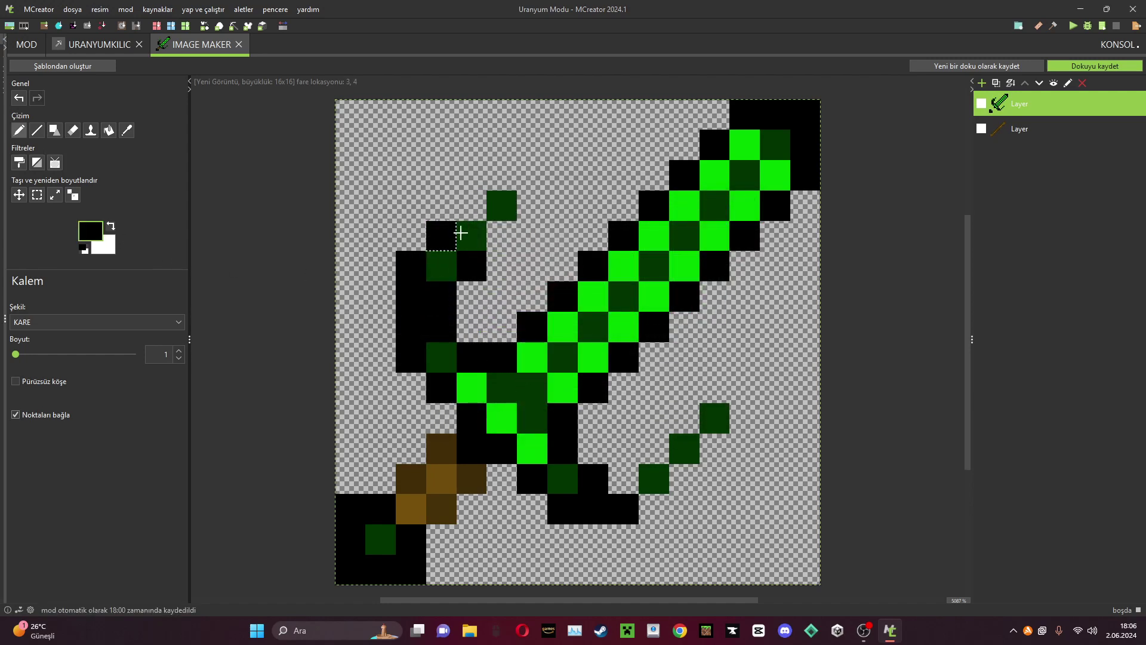
pyautogui.click(472, 205)
pyautogui.click(502, 205)
pyautogui.click(501, 236)
pyautogui.hotkey('ctrl', 'z')
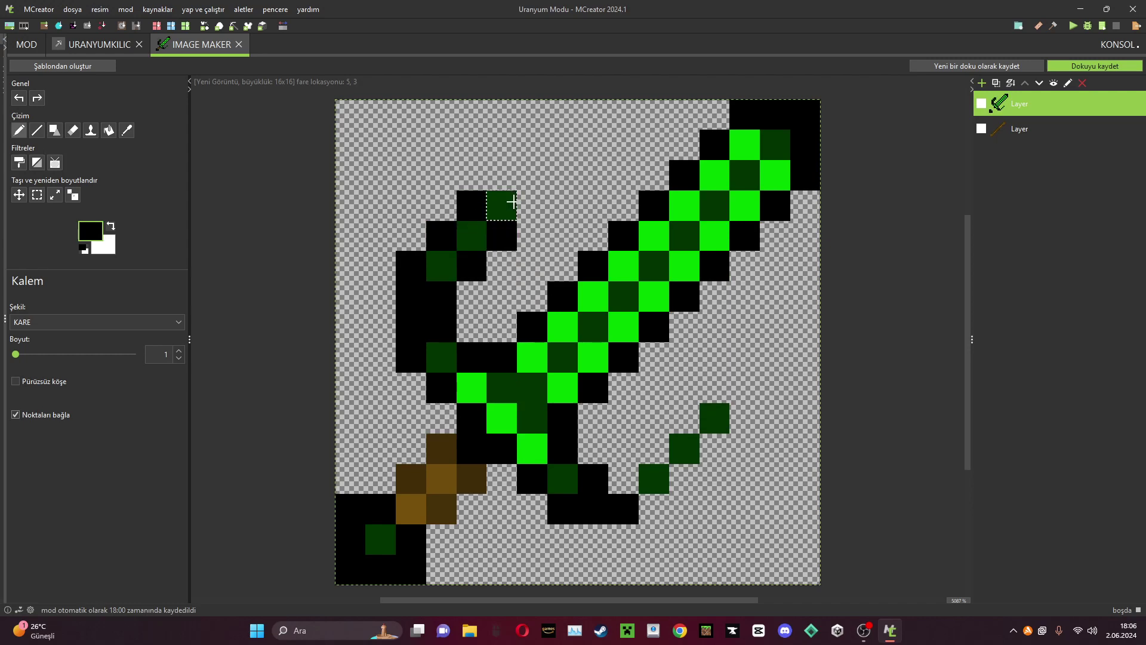
pyautogui.click(531, 206)
pyautogui.moveTo(502, 175); pyautogui.dragTo(529, 182)
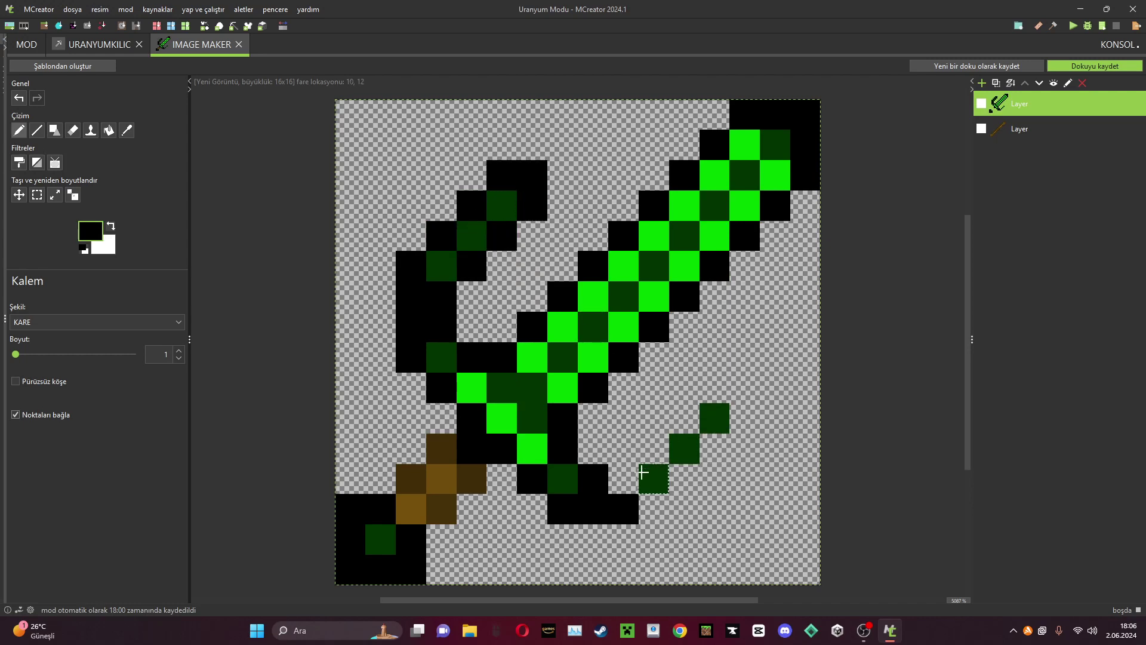
# Outline the dark green prong below the blade in black, joining it to the crossguard.
pyautogui.click(623, 478)
pyautogui.click(653, 448)
pyautogui.click(690, 486)
pyautogui.click(654, 508)
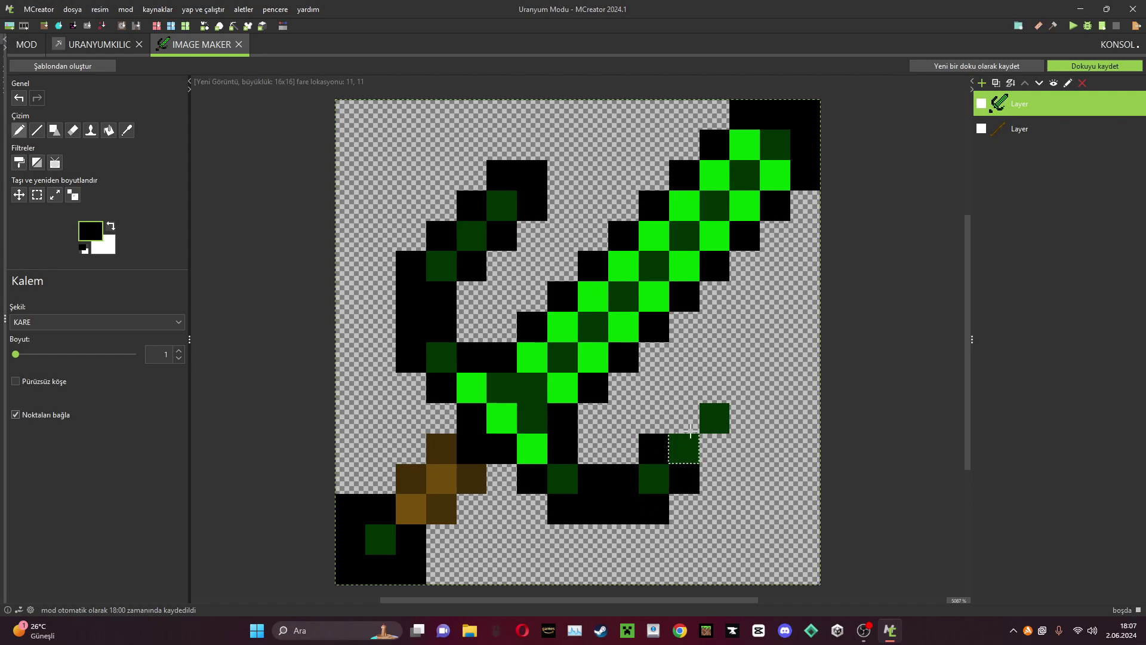
pyautogui.click(684, 418)
pyautogui.click(715, 448)
pyautogui.click(715, 388)
pyautogui.click(733, 391)
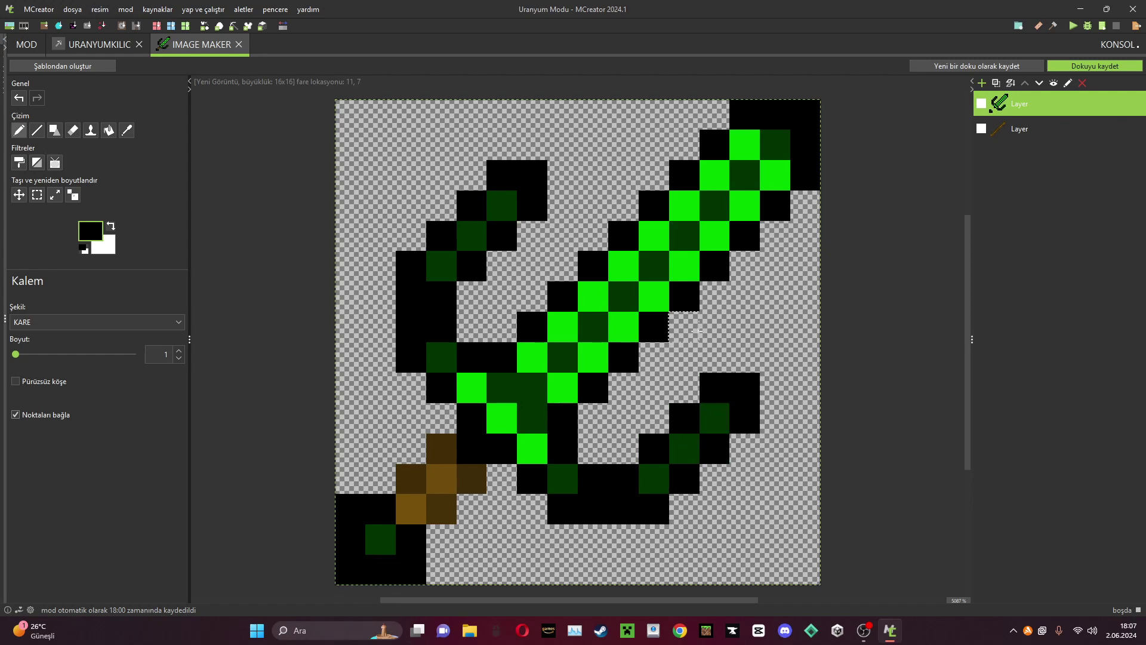
# Save the texture as type Eşya with the name uranyumkilic.
pyautogui.click(1086, 66)
pyautogui.click(607, 307)
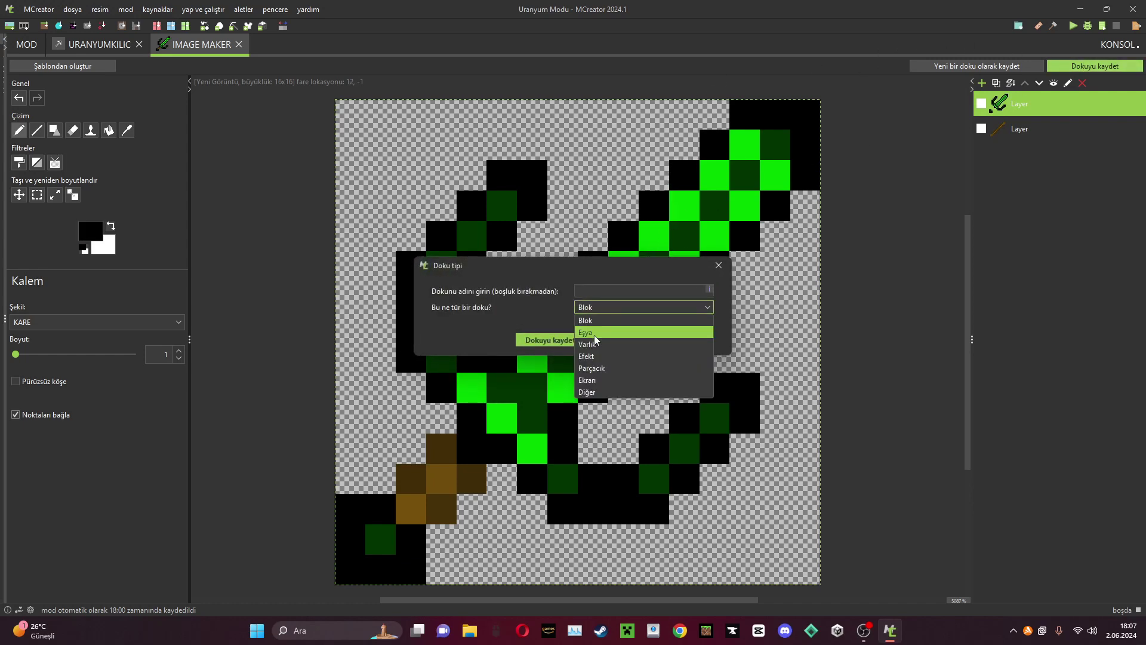
pyautogui.click(594, 332)
pyautogui.click(623, 290)
pyautogui.write('uranyumkiliç')
pyautogui.press('BackSpace')
pyautogui.write('c')
pyautogui.click(550, 339)
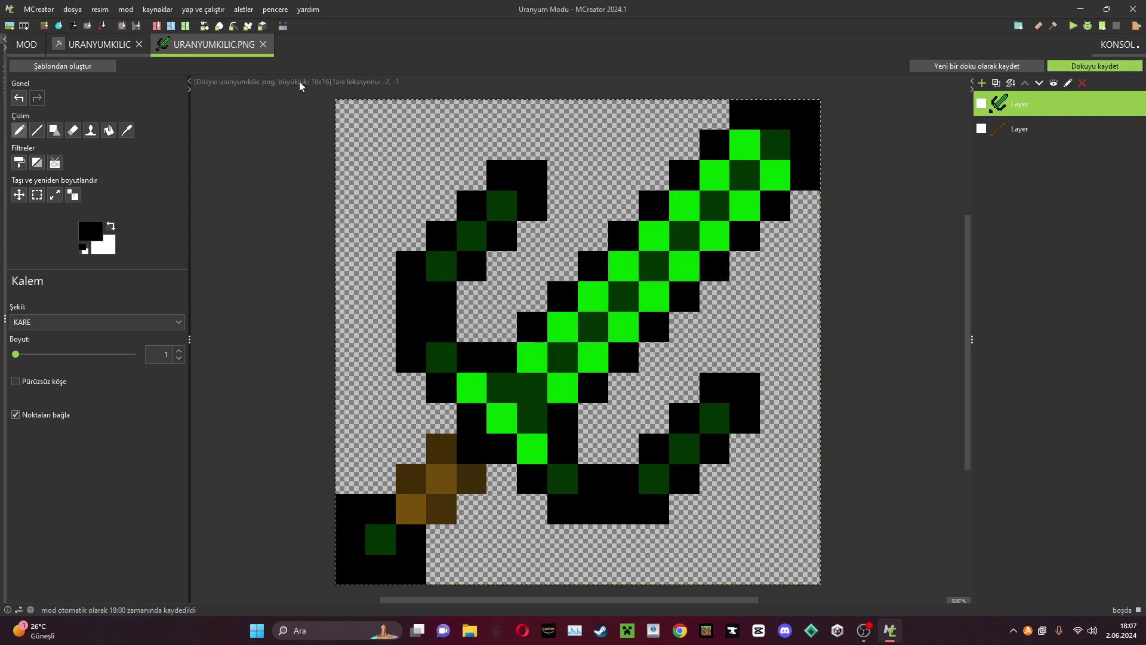
# Close the texture image and assign the new sword texture to the UranyumKilic tool.
pyautogui.click(264, 44)
pyautogui.click(102, 47)
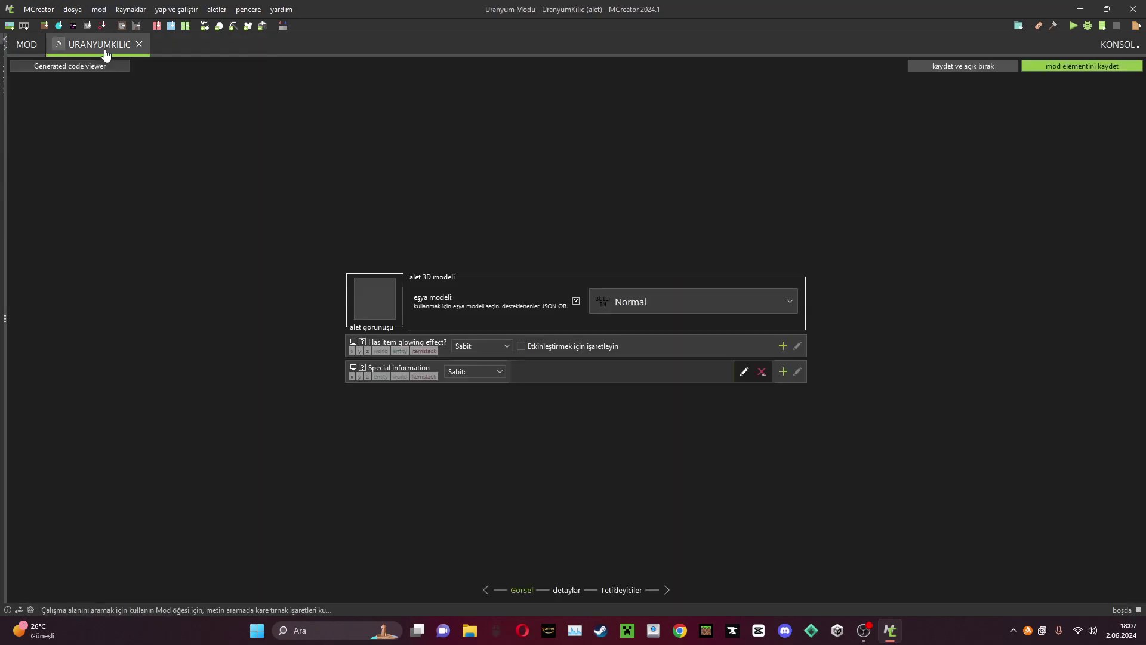
pyautogui.click(391, 301)
pyautogui.doubleClick(342, 216)
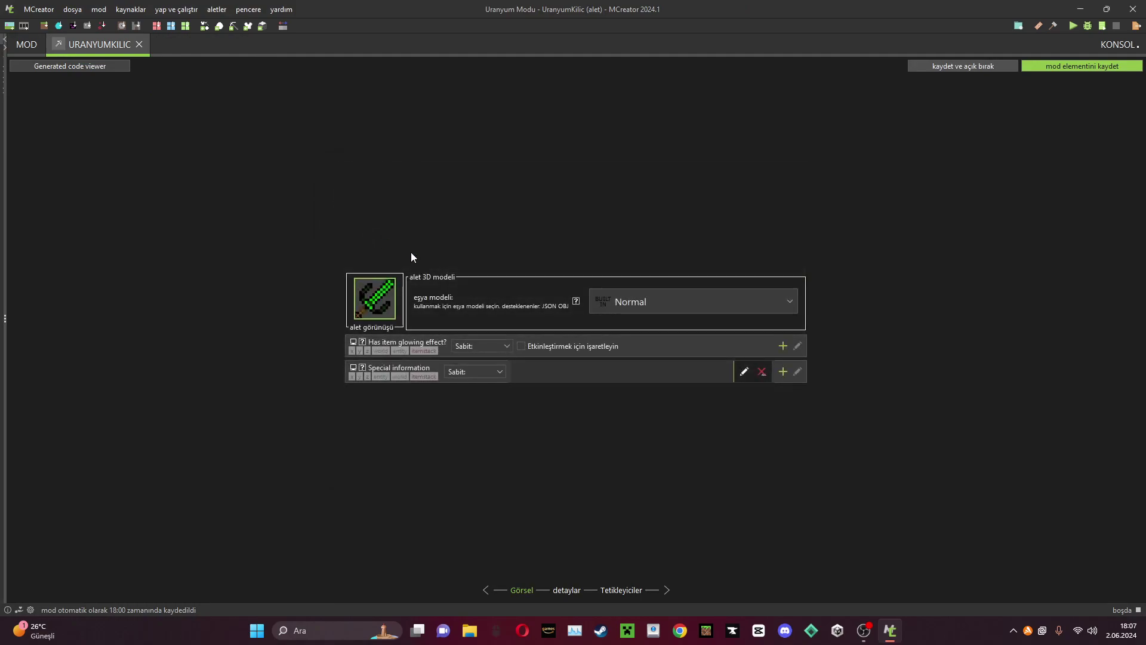
# Set the tool's in-game name to Uranyum Kılıç in its details.
pyautogui.click(560, 590)
pyautogui.moveTo(649, 159); pyautogui.dragTo(626, 155)
pyautogui.press('BackSpace')
pyautogui.write('Kılıç')
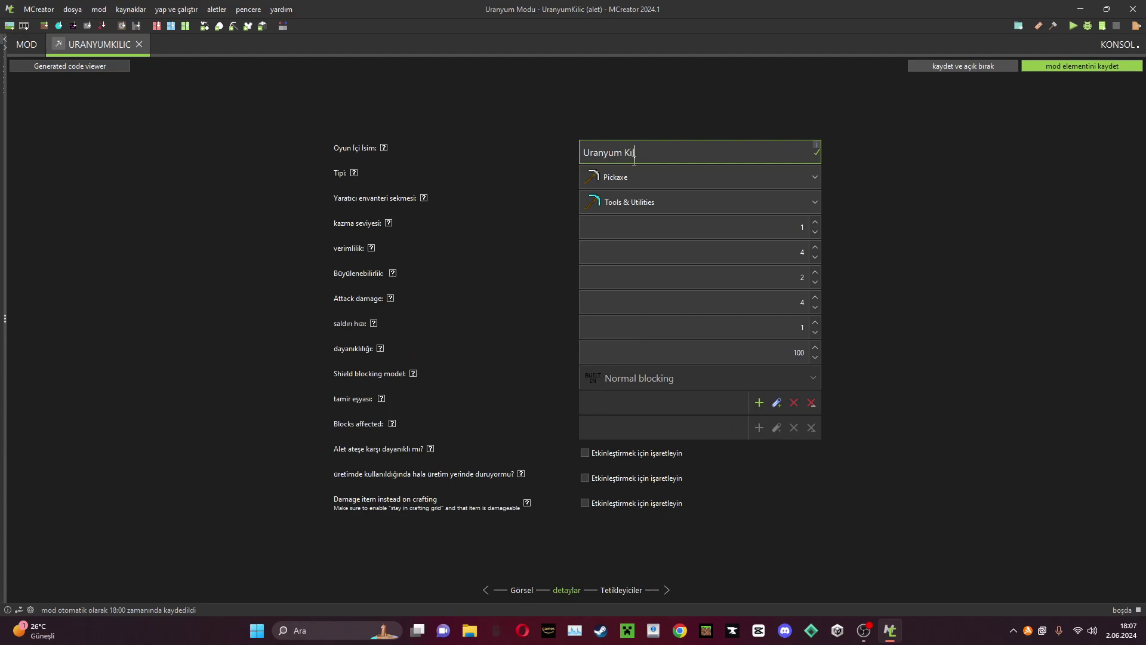
# Set the tool type to Sword and keep Tools & Utilities as its creative inventory tab.
pyautogui.click(628, 178)
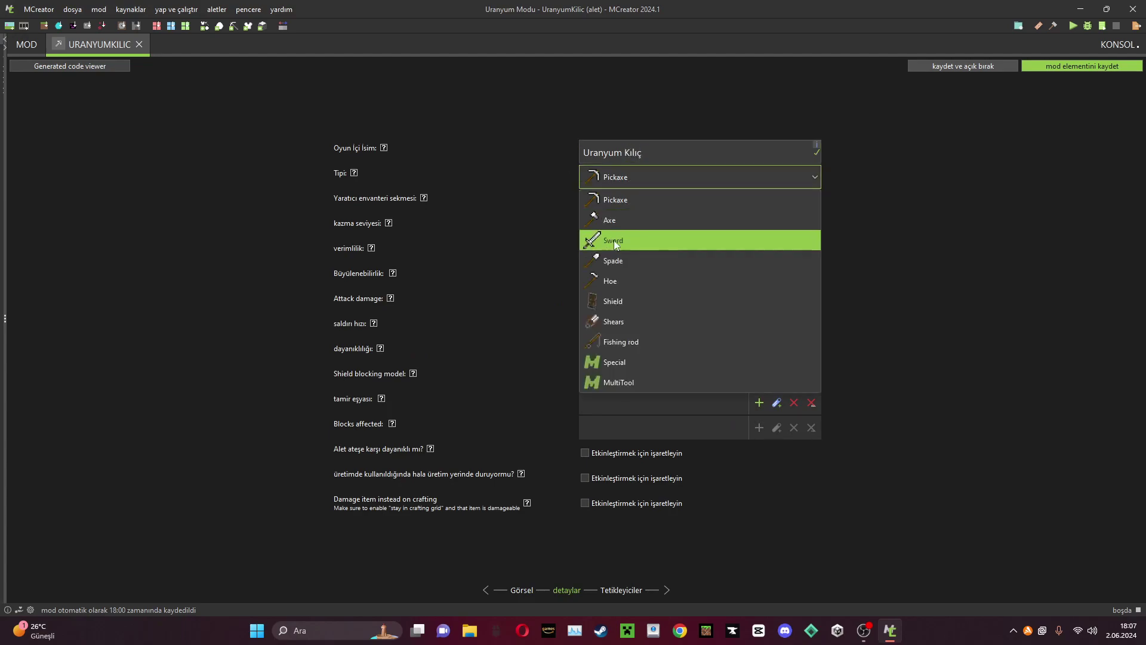
pyautogui.click(613, 238)
pyautogui.click(622, 202)
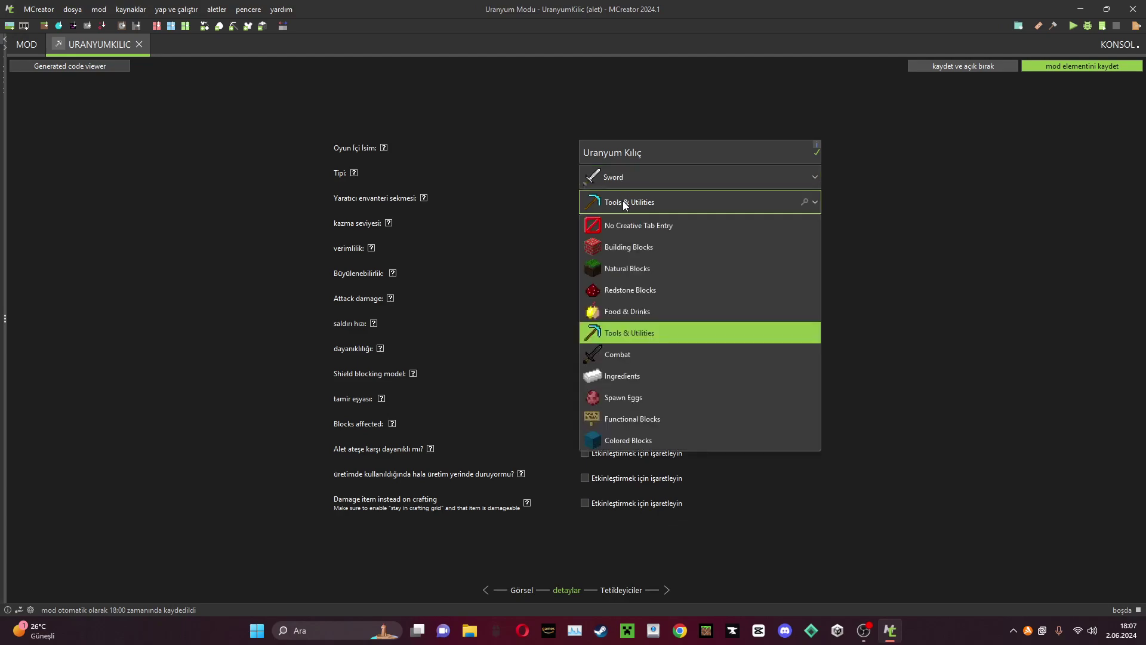
pyautogui.click(668, 203)
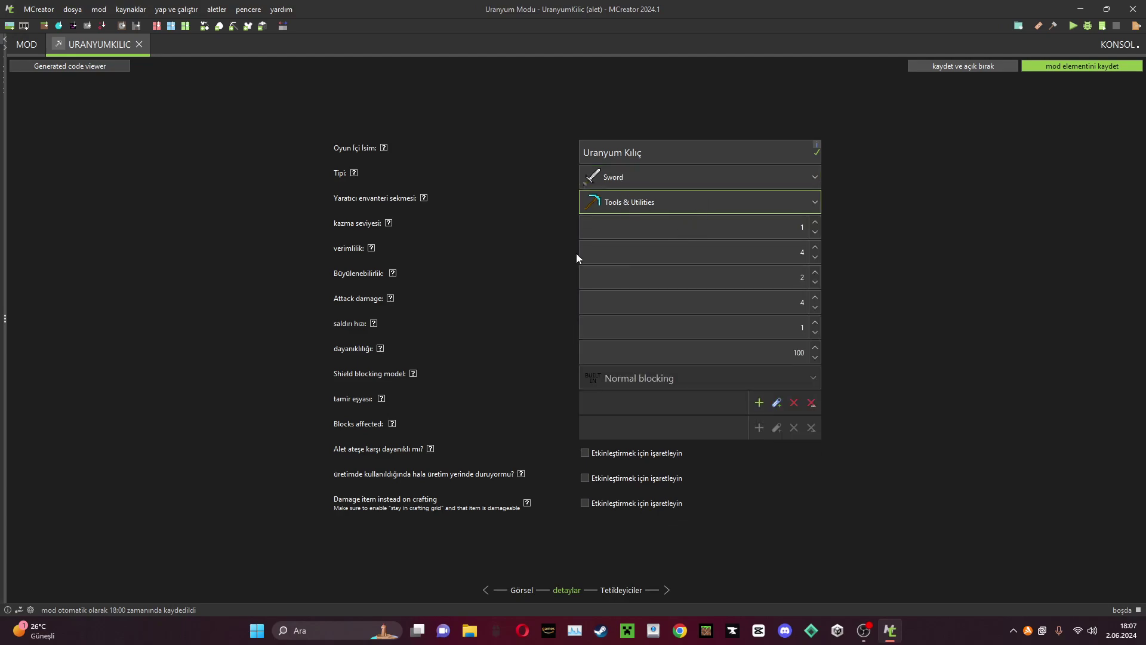
pyautogui.press('Tab')
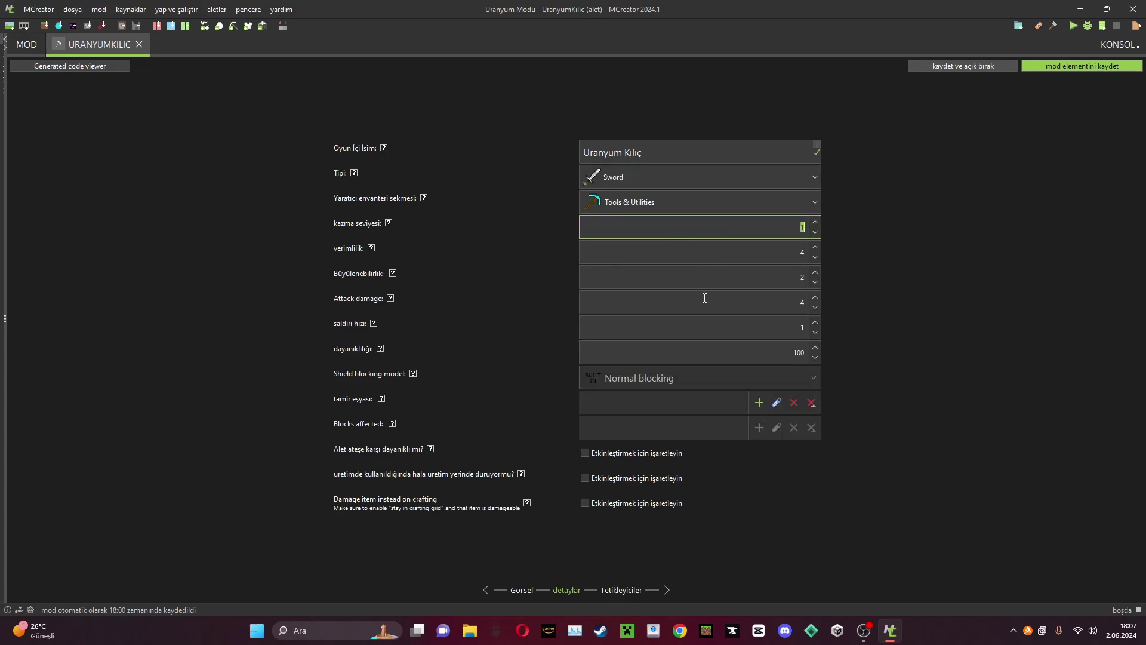
# Set the uranium sword's enchantability (Büyülenebilirlik) to 10.
pyautogui.click(707, 288)
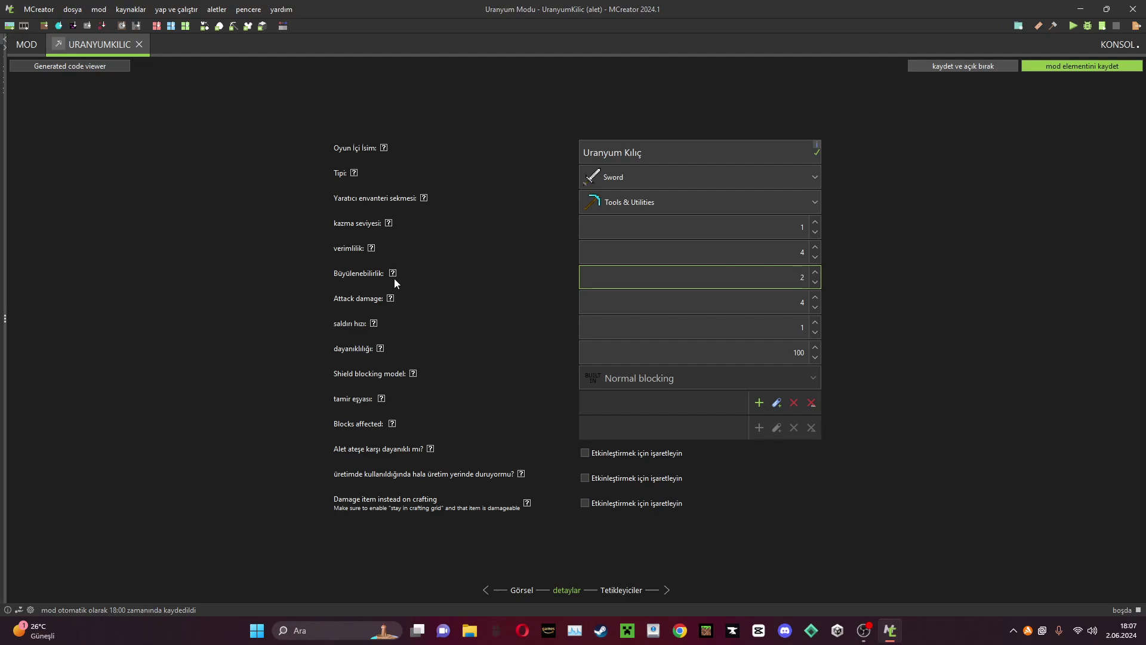
pyautogui.moveTo(792, 289); pyautogui.dragTo(844, 283)
pyautogui.click(758, 223)
pyautogui.click(721, 260)
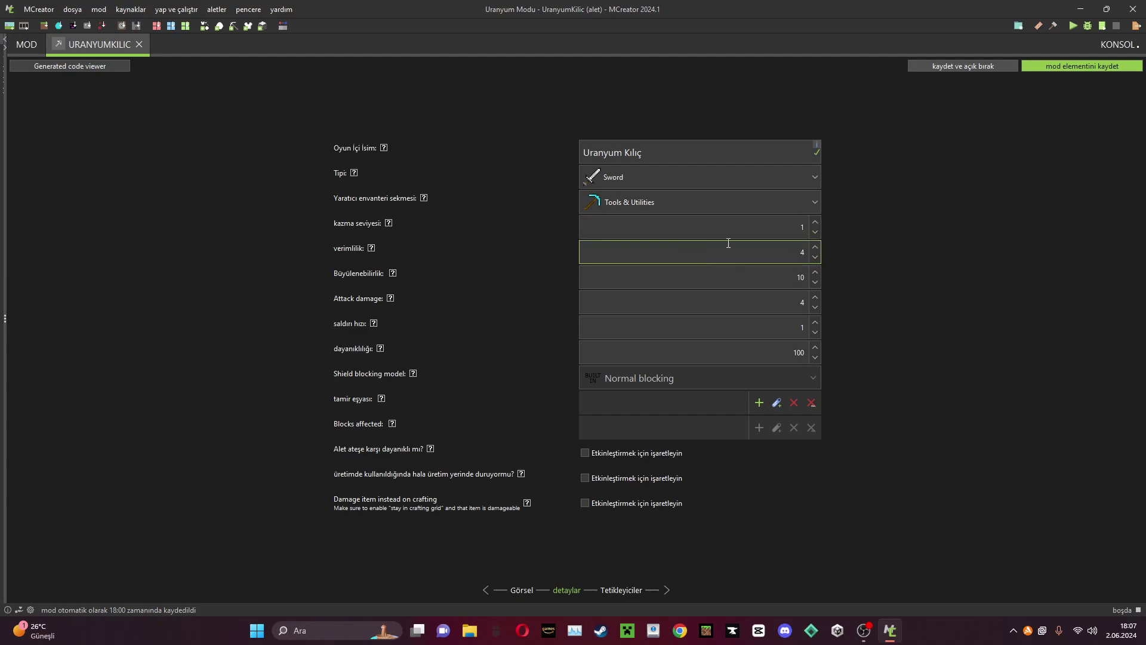
pyautogui.doubleClick(742, 225)
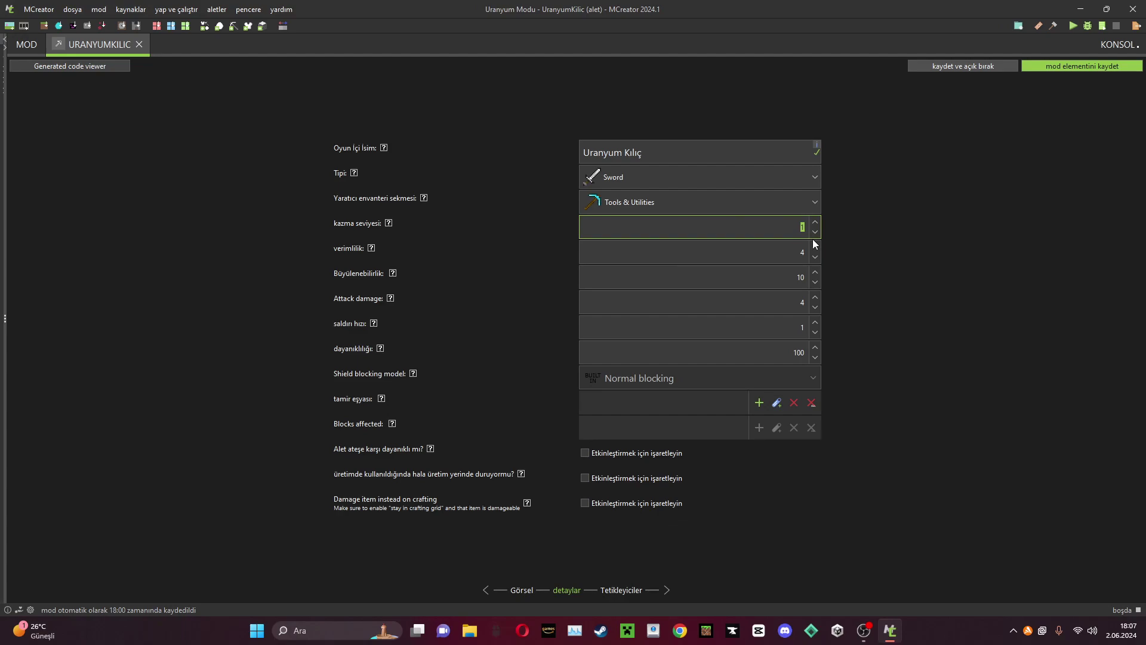
# Set the sword's attack damage to 12,5 and its attack speed (saldırı hızı) to 2,5.
pyautogui.doubleClick(723, 311)
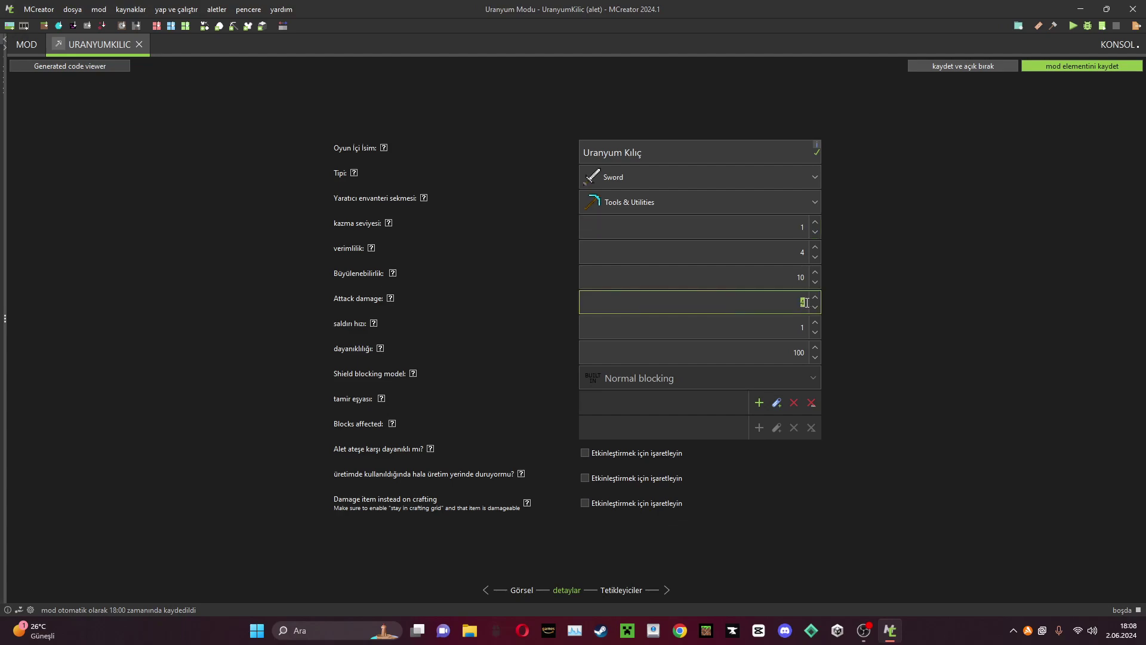
pyautogui.press('BackSpace')
pyautogui.write('12,5')
pyautogui.click(774, 303)
pyautogui.press('Tab')
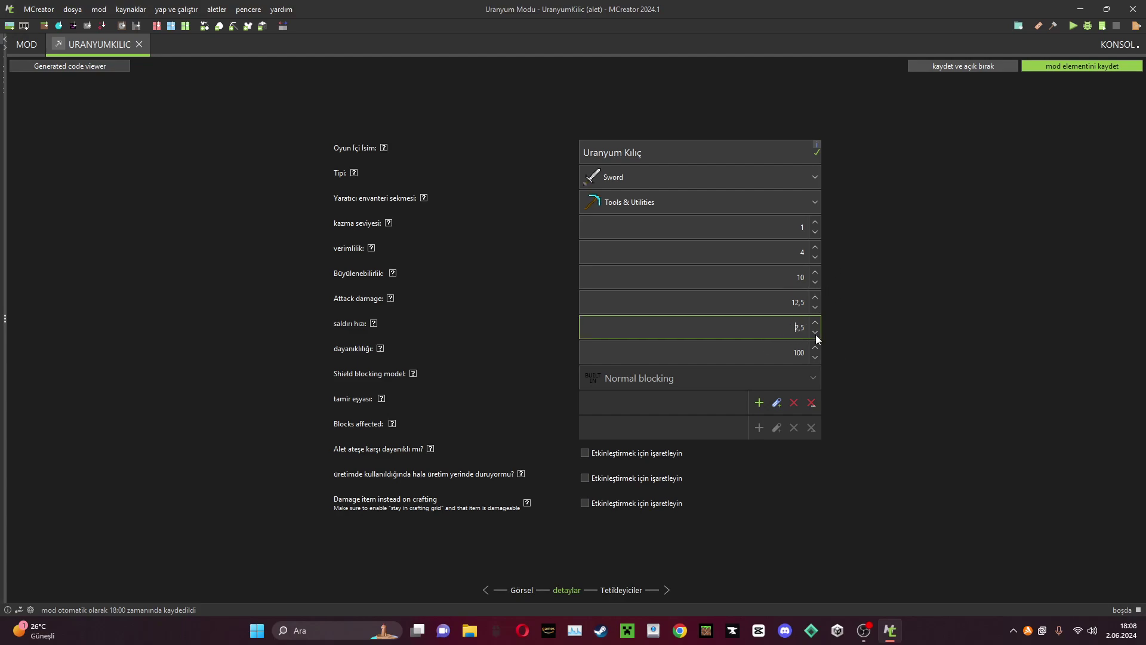
pyautogui.doubleClick(806, 308)
# Set the sword's durability to 10.000 and add the UranyumKulcesi ingot as its repair item.
pyautogui.click(783, 354)
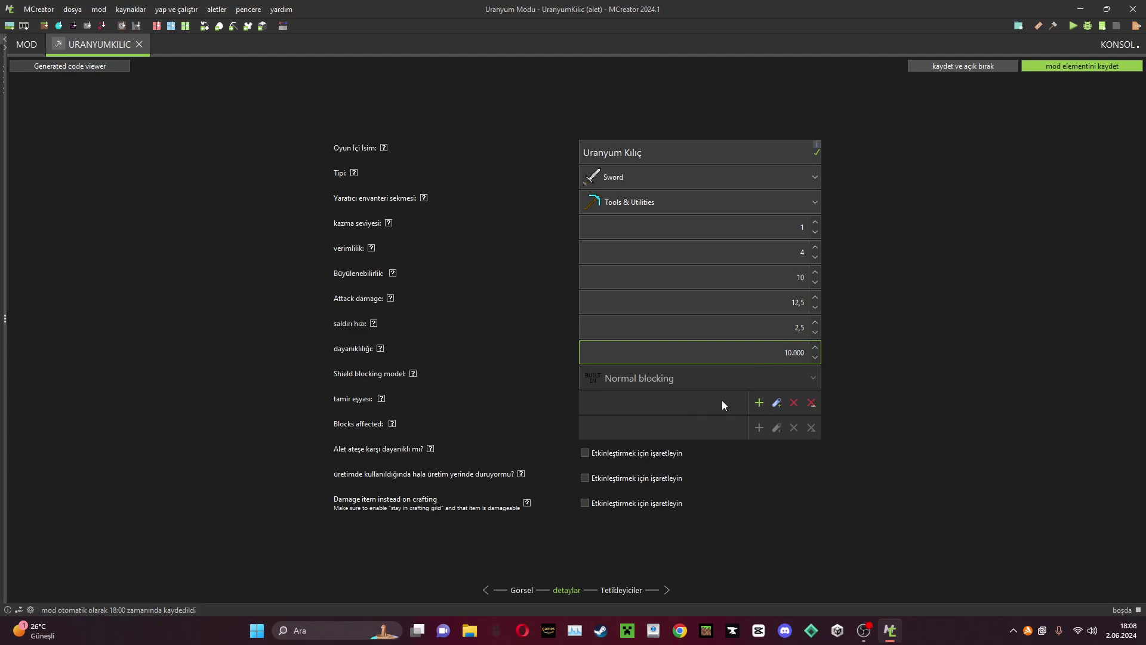
pyautogui.click(758, 402)
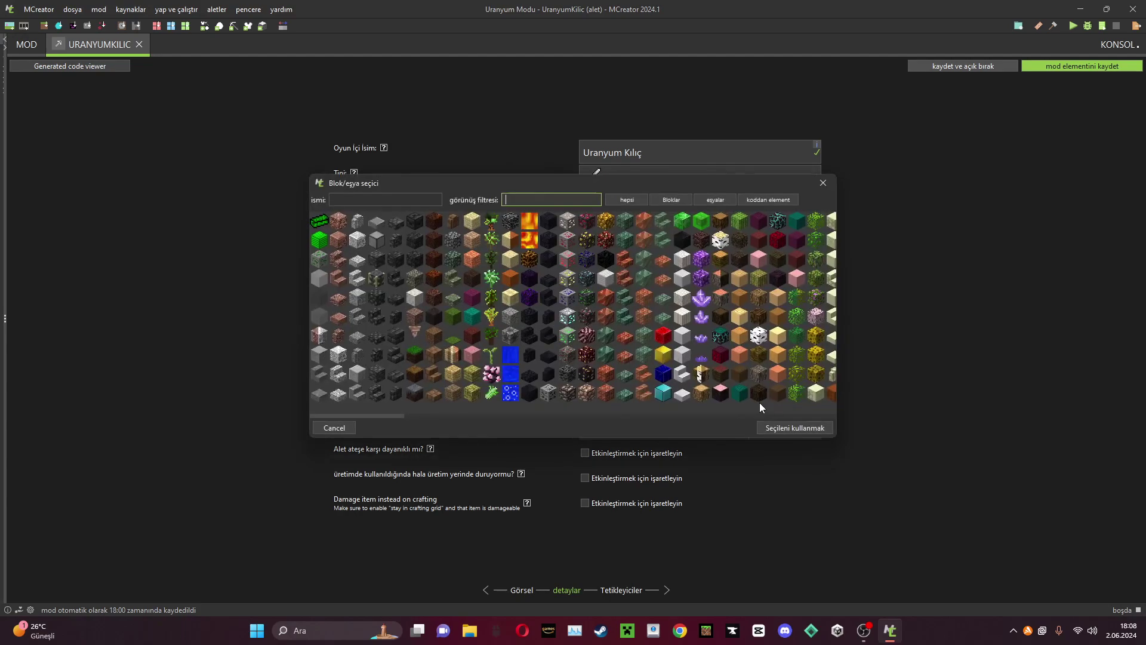
pyautogui.doubleClick(320, 228)
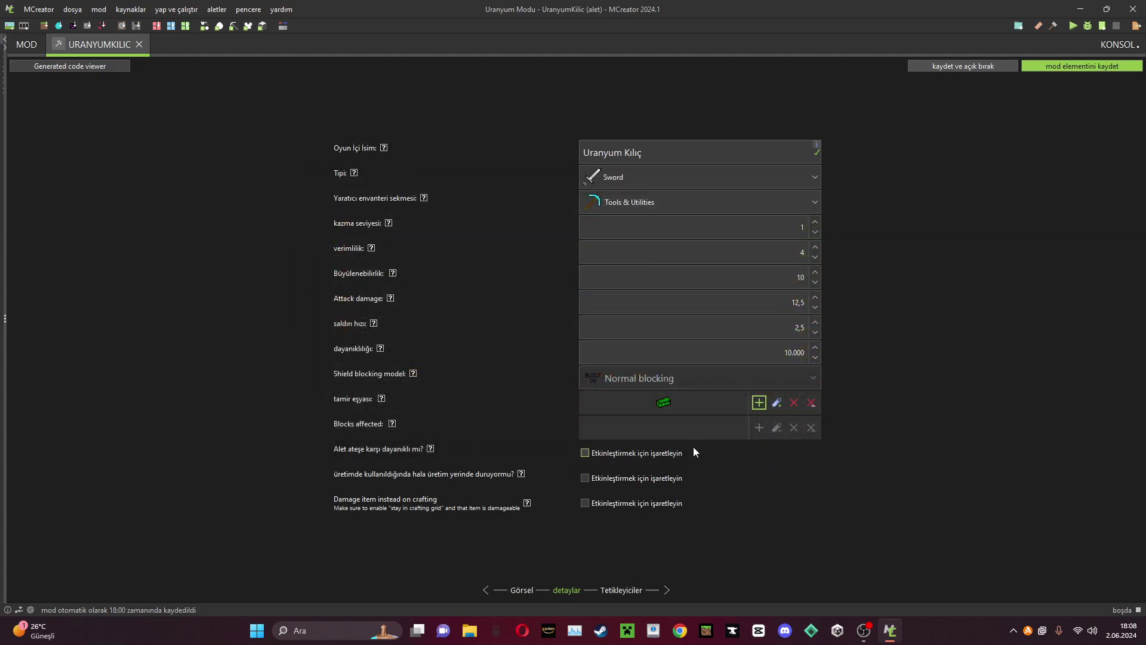
# Toggle the sword's fire resistance option and save the mod element.
pyautogui.click(607, 450)
pyautogui.click(626, 591)
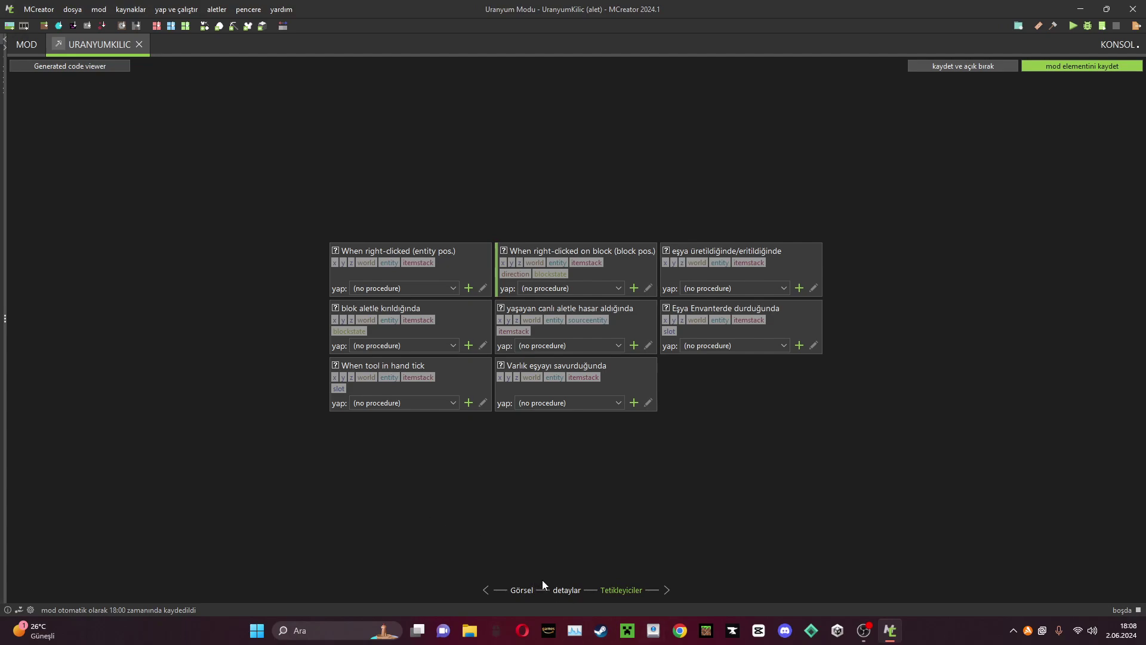
pyautogui.click(523, 592)
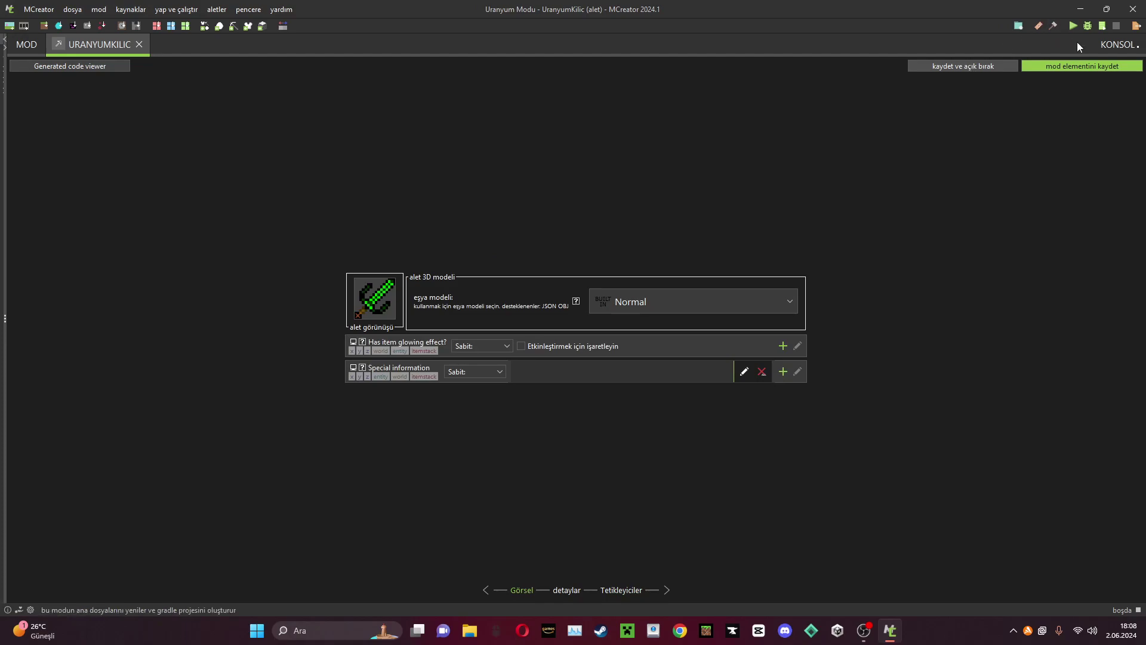
pyautogui.click(1072, 66)
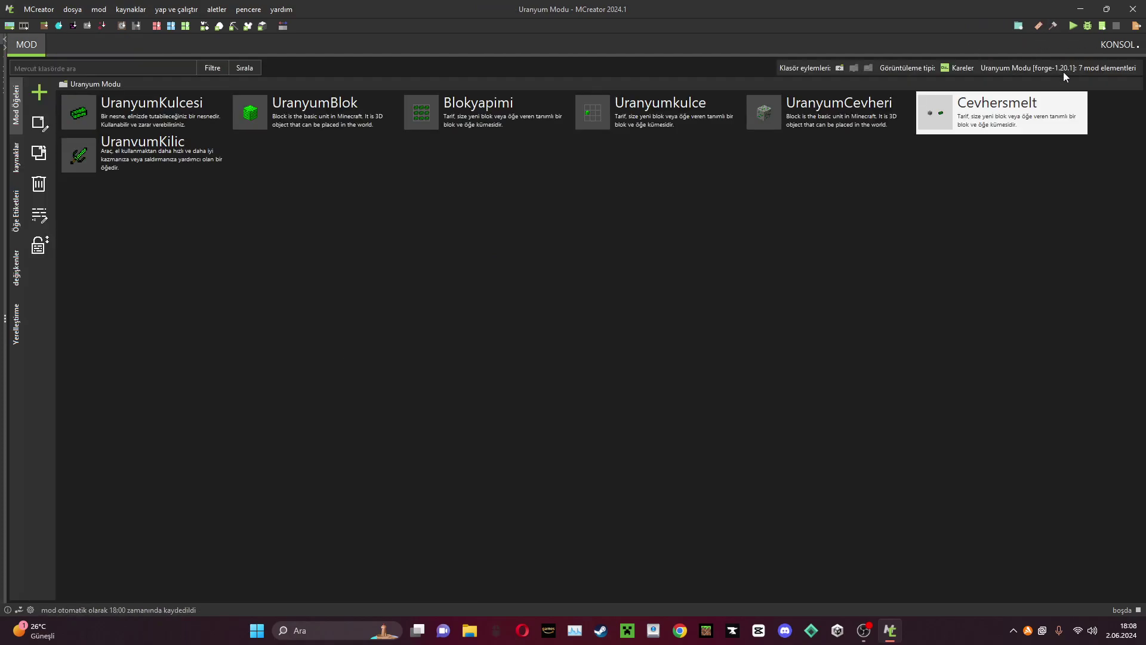
# Create a recipe (tarif) element named Kilic with the UranyumKilic sword as its crafting result.
pyautogui.click(39, 98)
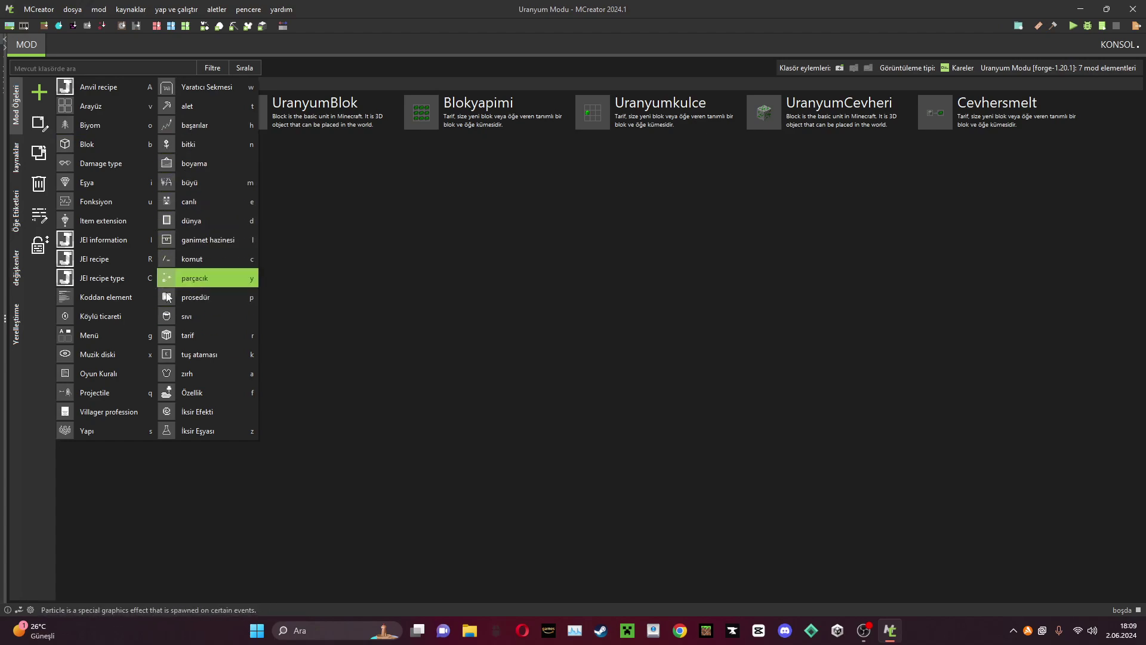
pyautogui.click(185, 335)
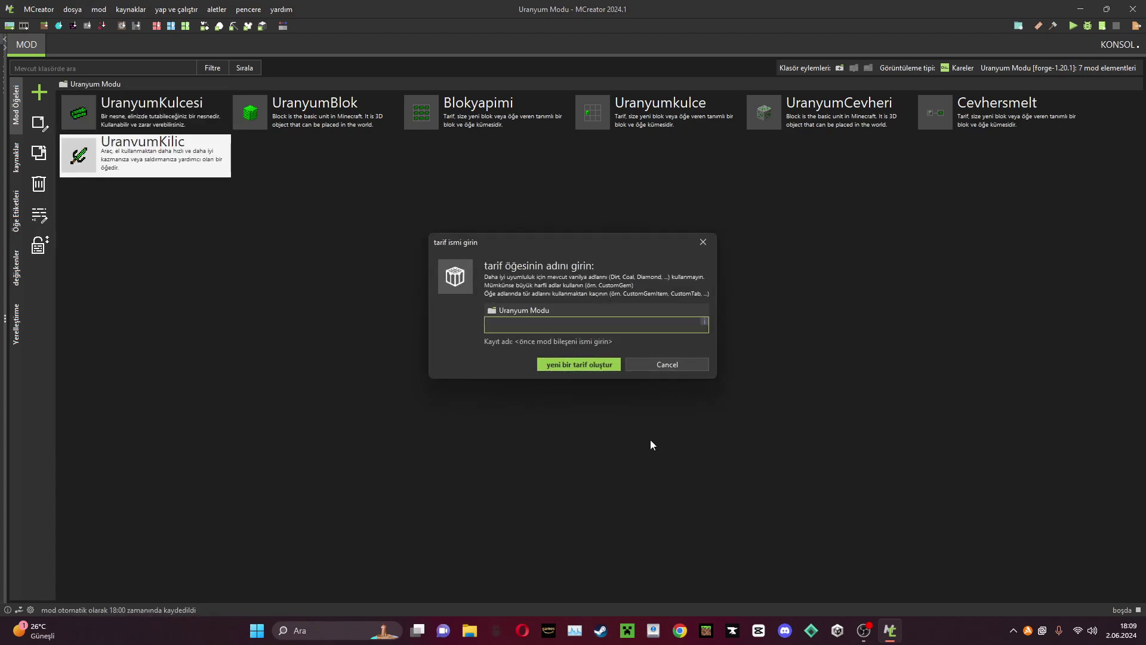
pyautogui.write('Kilic')
pyautogui.click(606, 363)
pyautogui.click(778, 322)
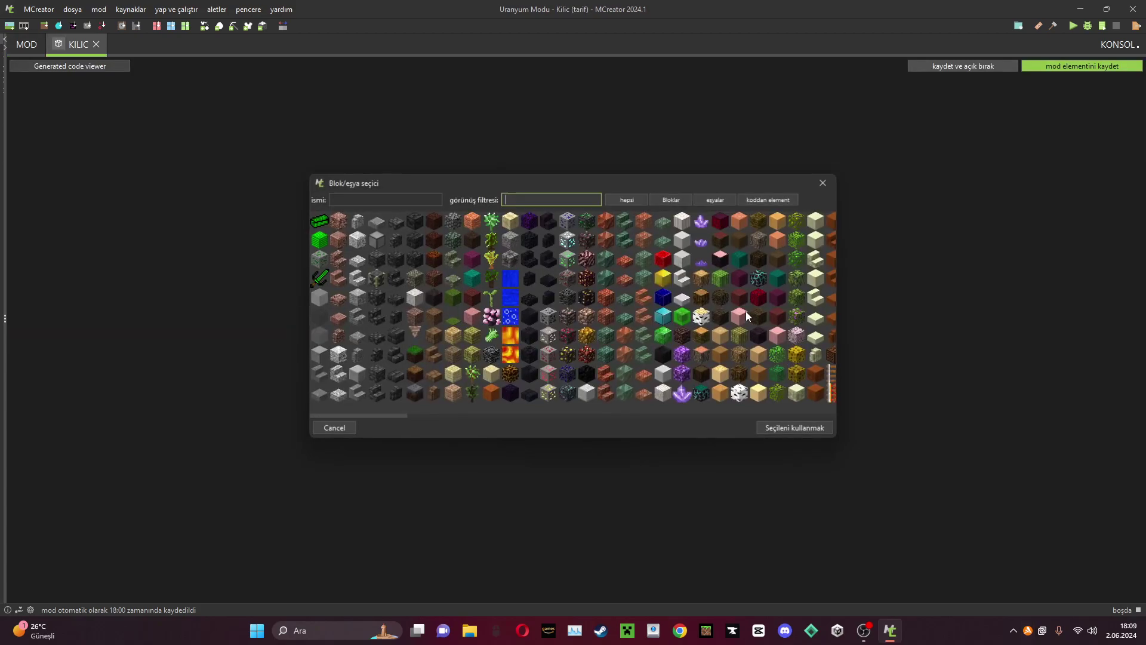
pyautogui.doubleClick(320, 277)
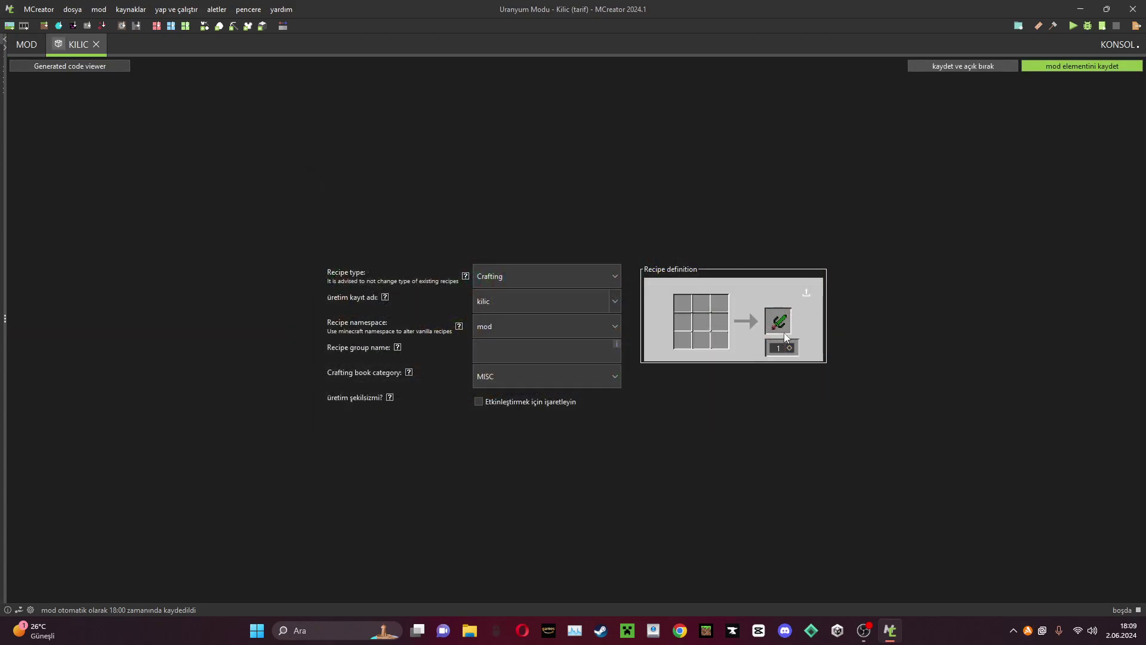
# Fill the crafting grid's middle column with two uranium ingots above a Stick, and save the recipe element.
pyautogui.click(707, 309)
pyautogui.doubleClick(320, 221)
pyautogui.moveTo(701, 304); pyautogui.dragTo(702, 324)
pyautogui.click(702, 343)
pyautogui.write('stic')
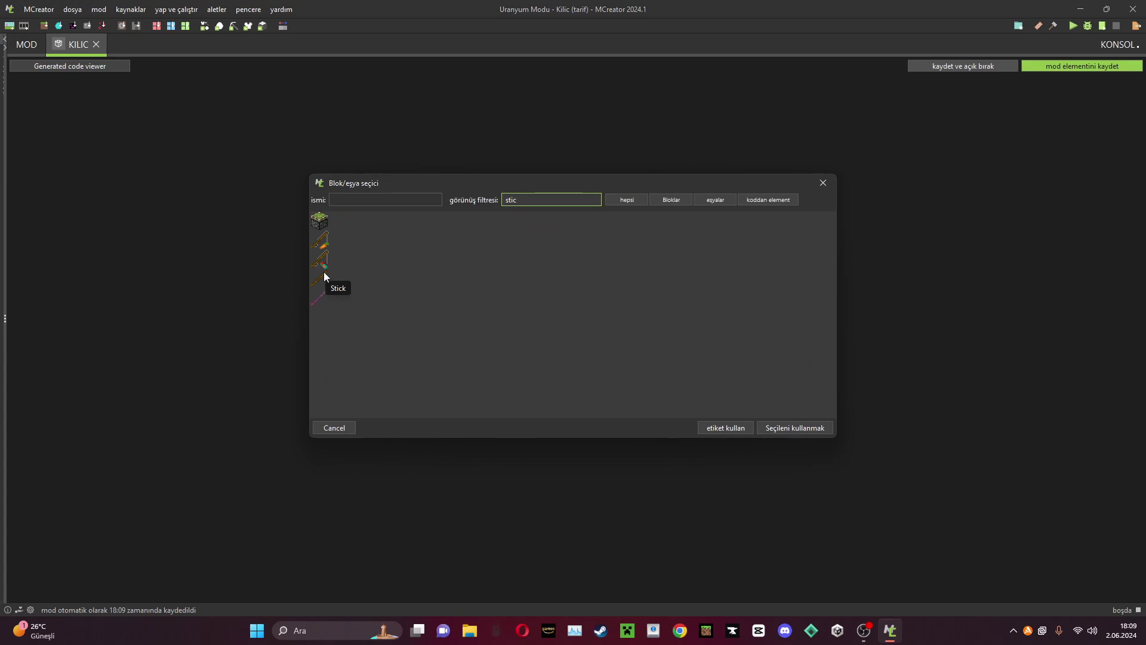
pyautogui.doubleClick(323, 277)
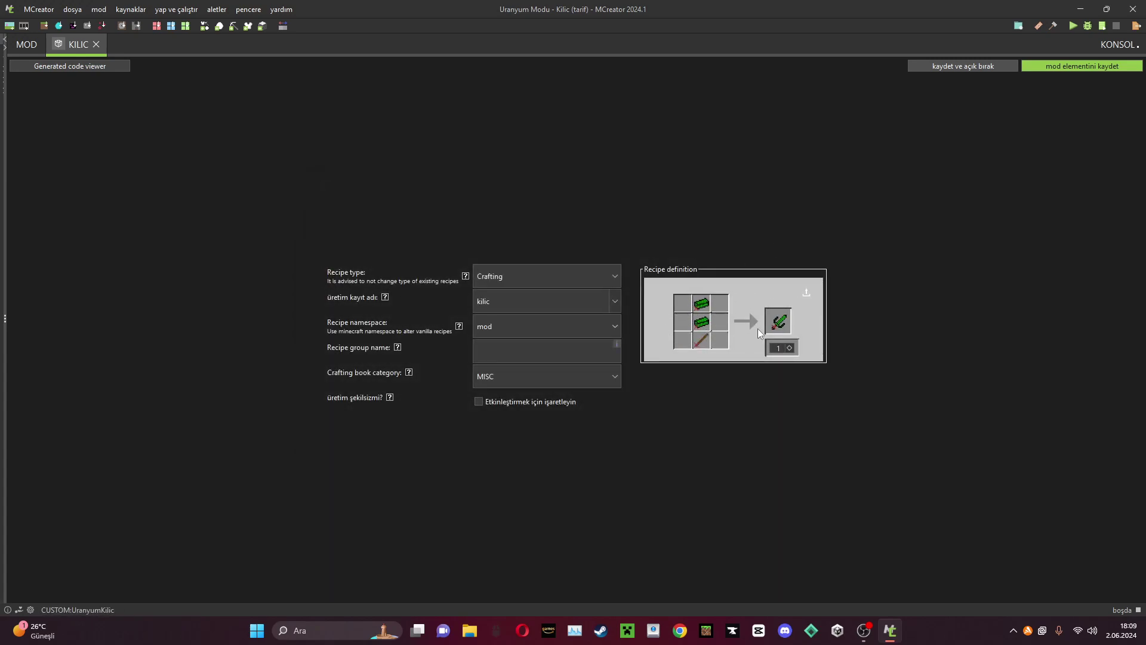
pyautogui.click(1072, 65)
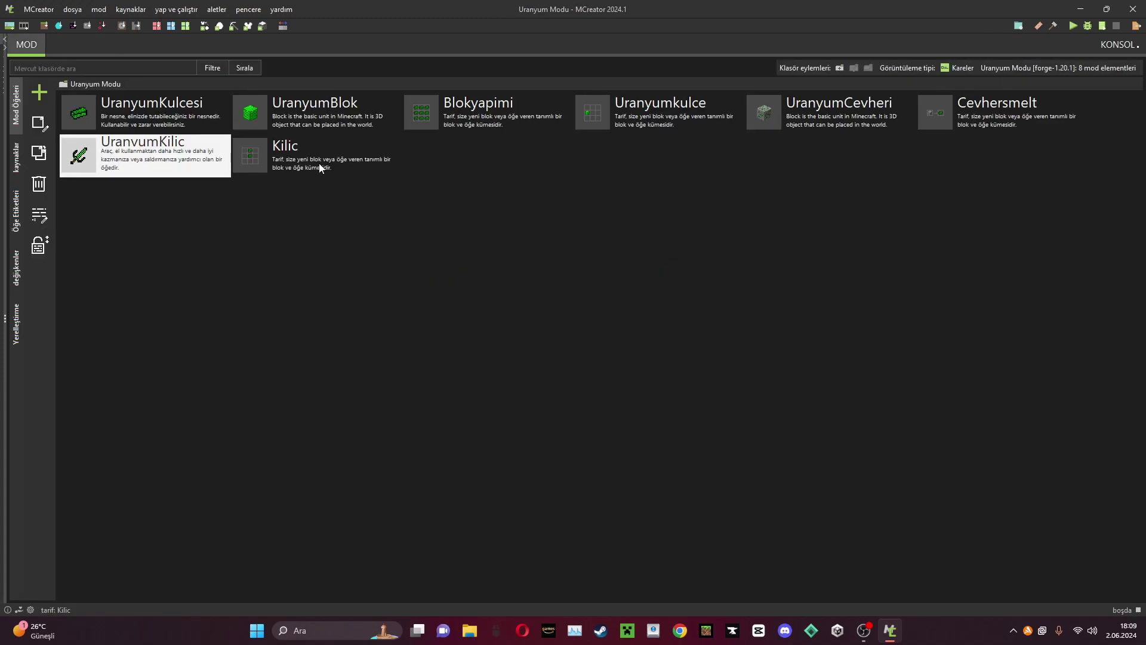
pyautogui.click(321, 168)
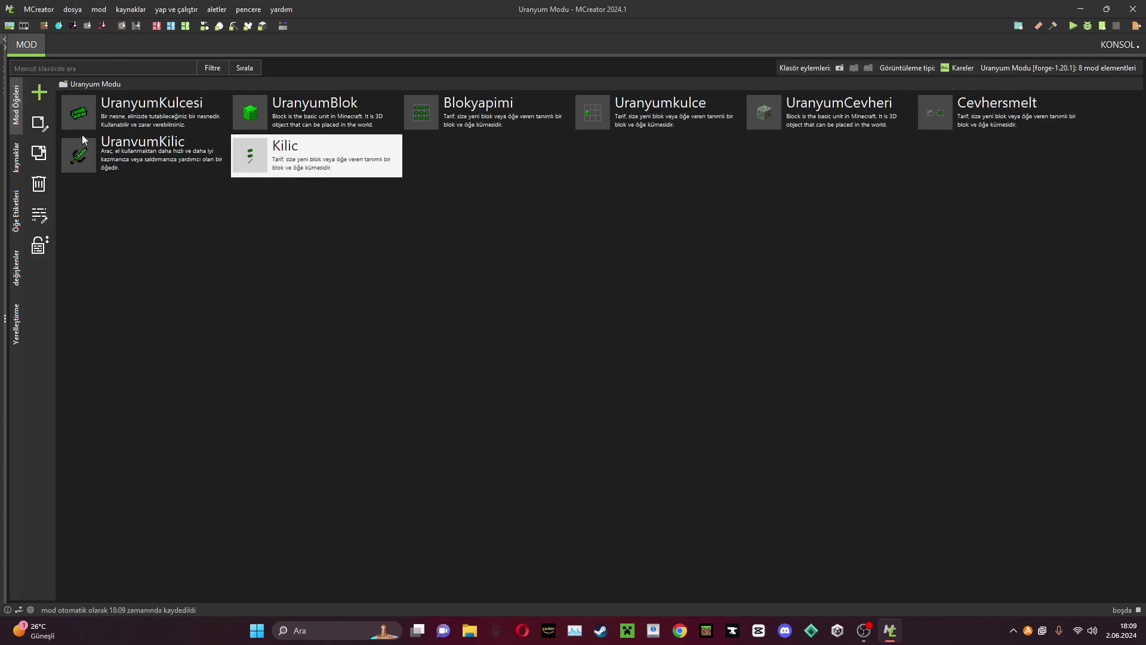
# Create a new tool (alet) element named Uranyum_Kazma.
pyautogui.click(41, 105)
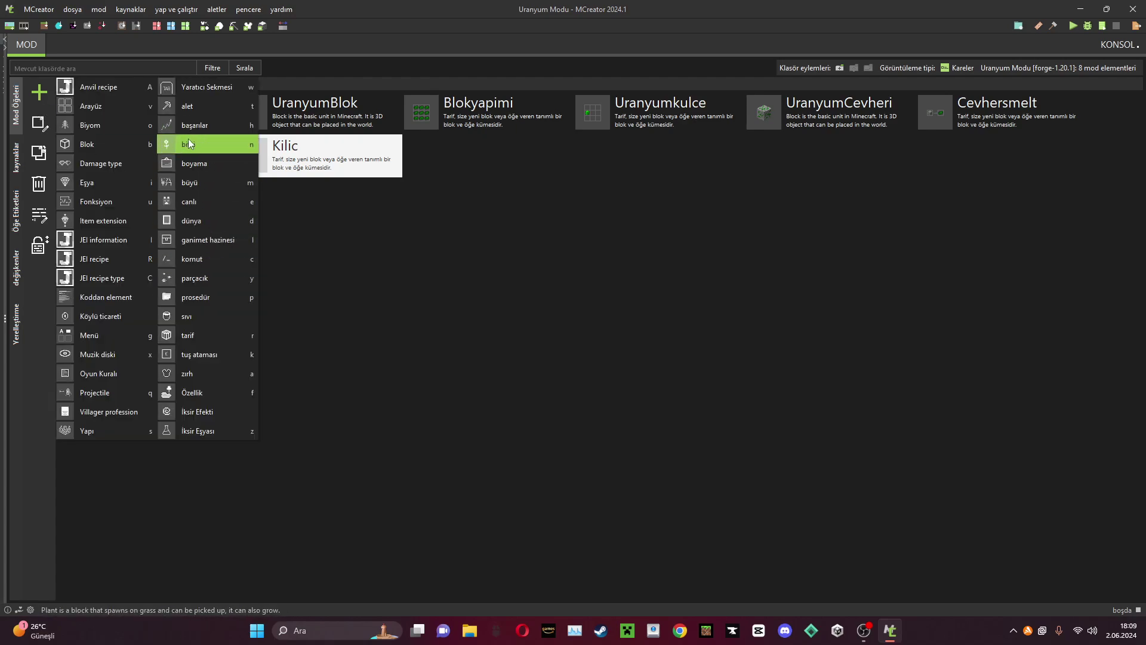
pyautogui.click(188, 109)
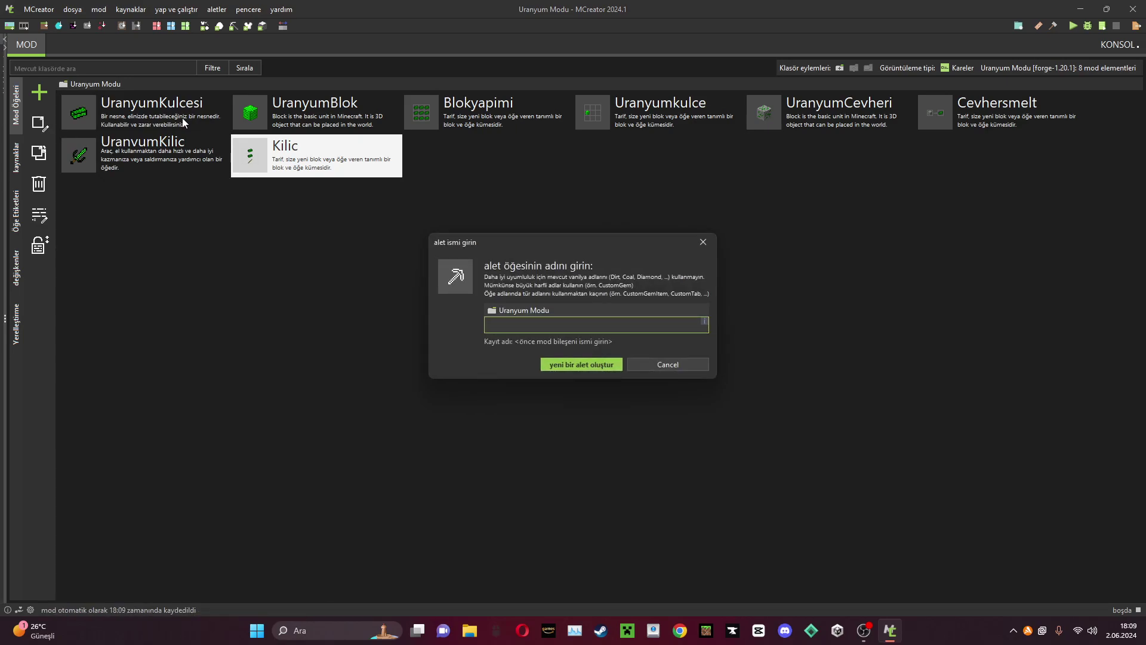
pyautogui.write('Uranyum_Kazma')
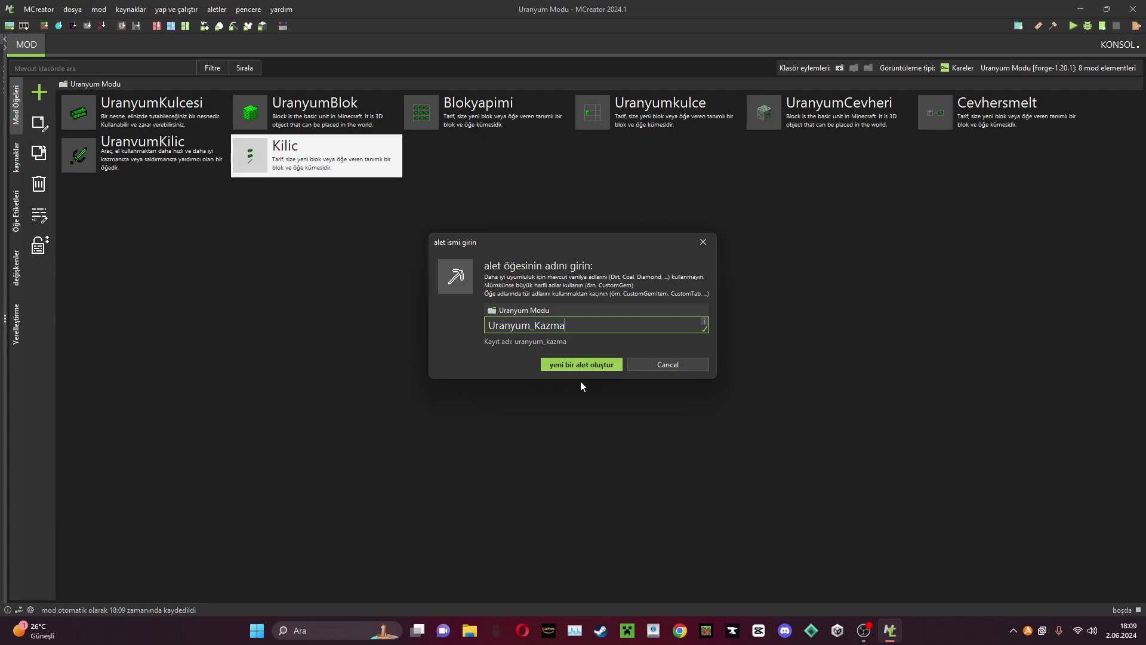
pyautogui.click(575, 363)
# Create a new 16 x 16 item texture for the pickaxe from the brown tool handle template.
pyautogui.click(373, 288)
pyautogui.click(382, 192)
pyautogui.click(602, 274)
pyautogui.click(619, 311)
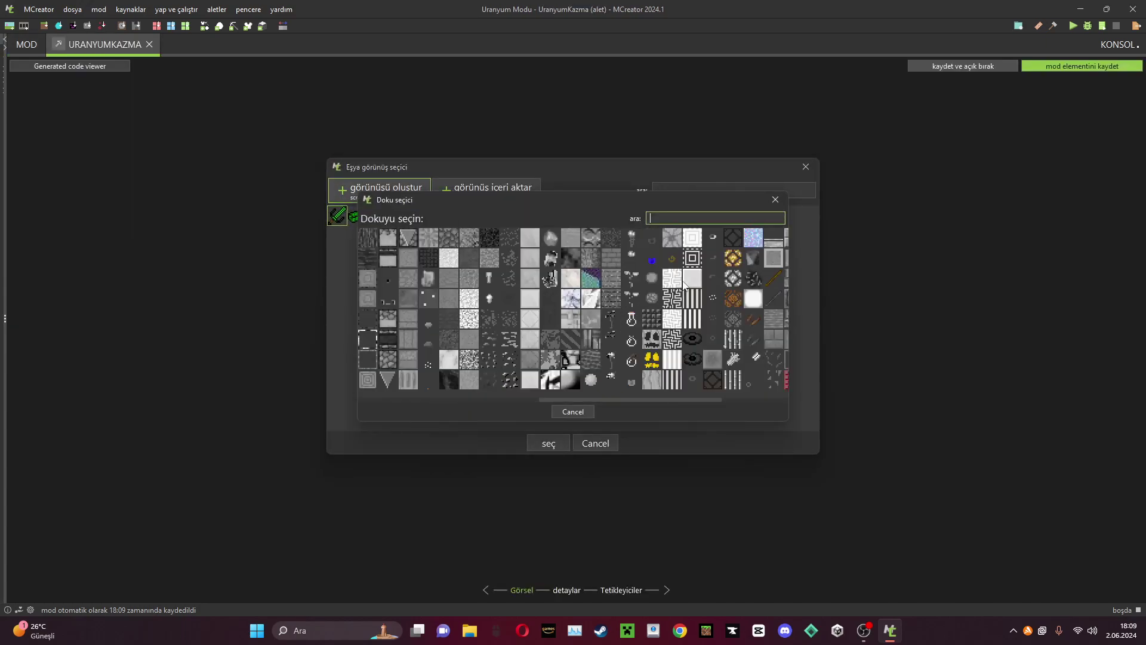
pyautogui.click(733, 266)
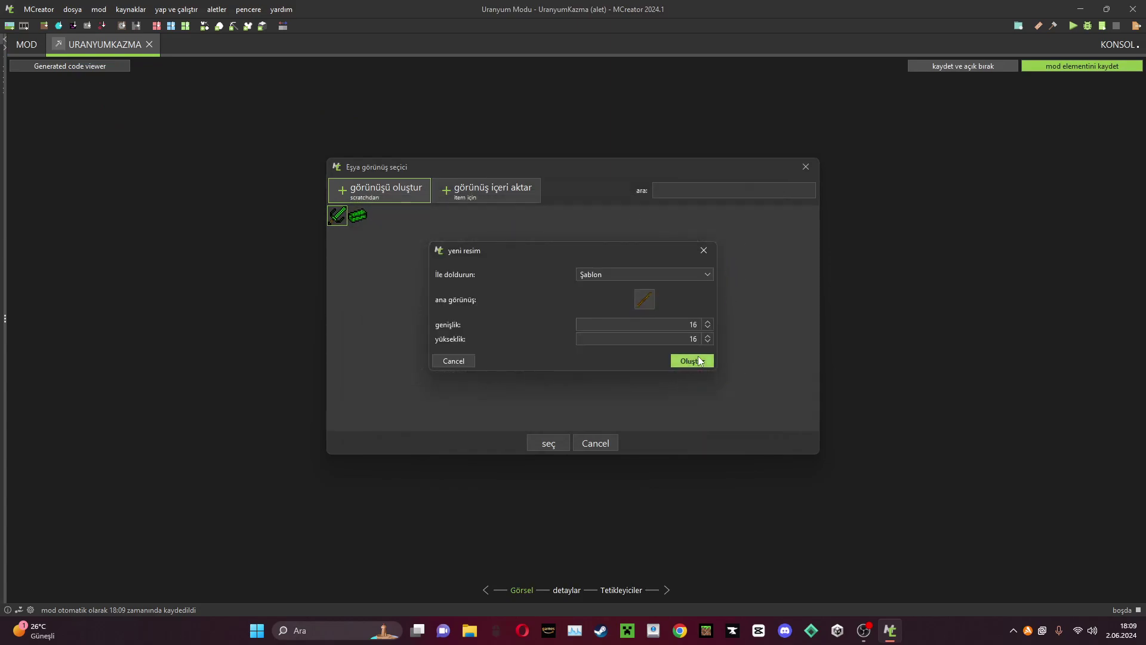
pyautogui.click(686, 362)
# Add a 16 x 16 layer filled with the pickaxe head template over the handle.
pyautogui.click(981, 83)
pyautogui.click(644, 262)
pyautogui.click(645, 291)
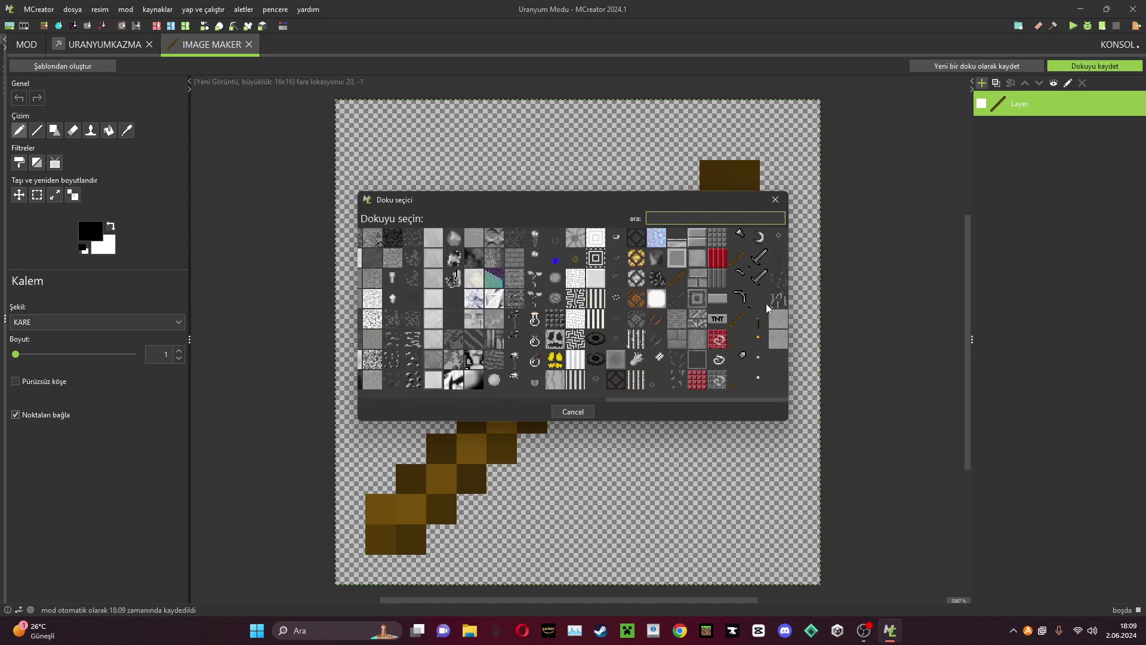
pyautogui.click(740, 310)
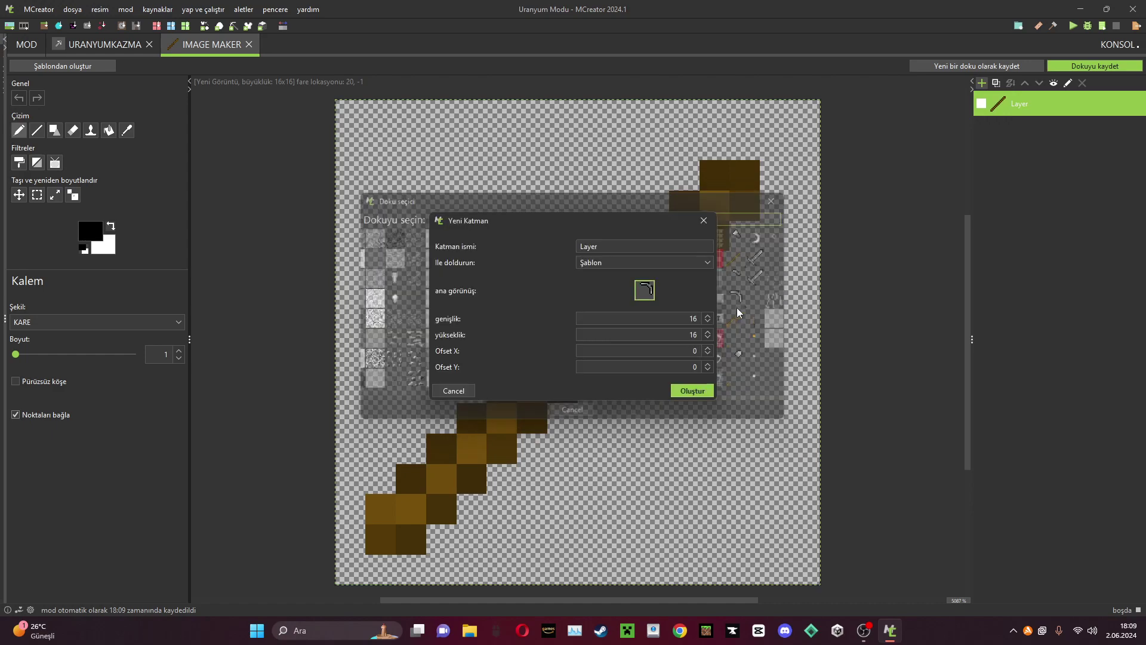
pyautogui.click(686, 392)
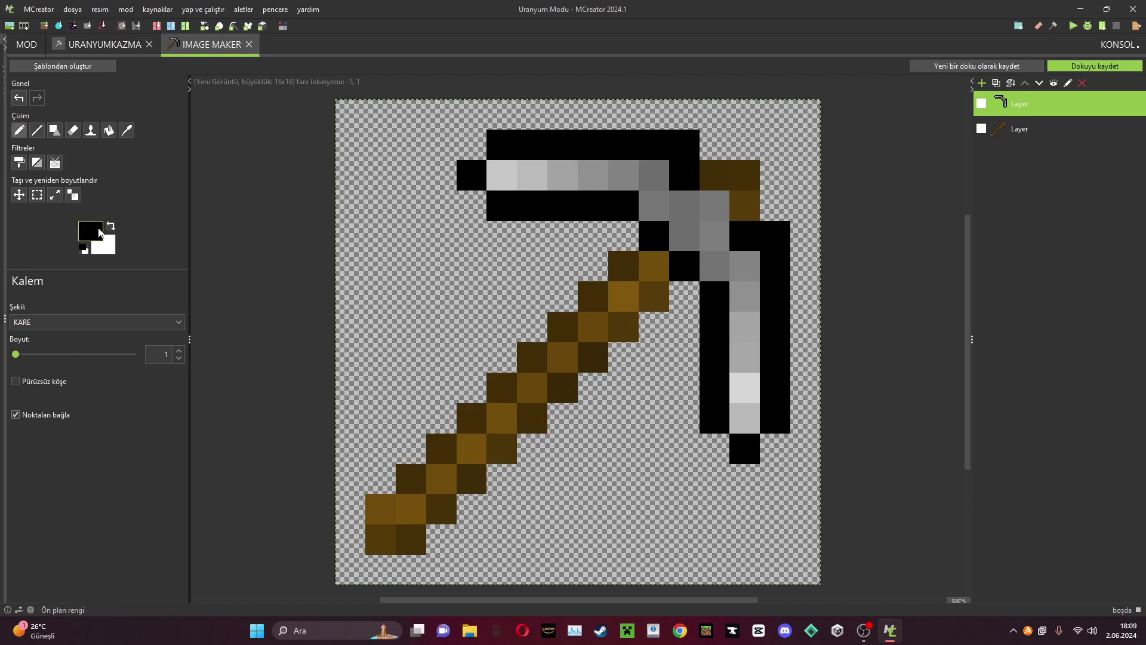
# Paint the grey inner pixels of the pickaxe head dark green.
pyautogui.click(100, 232)
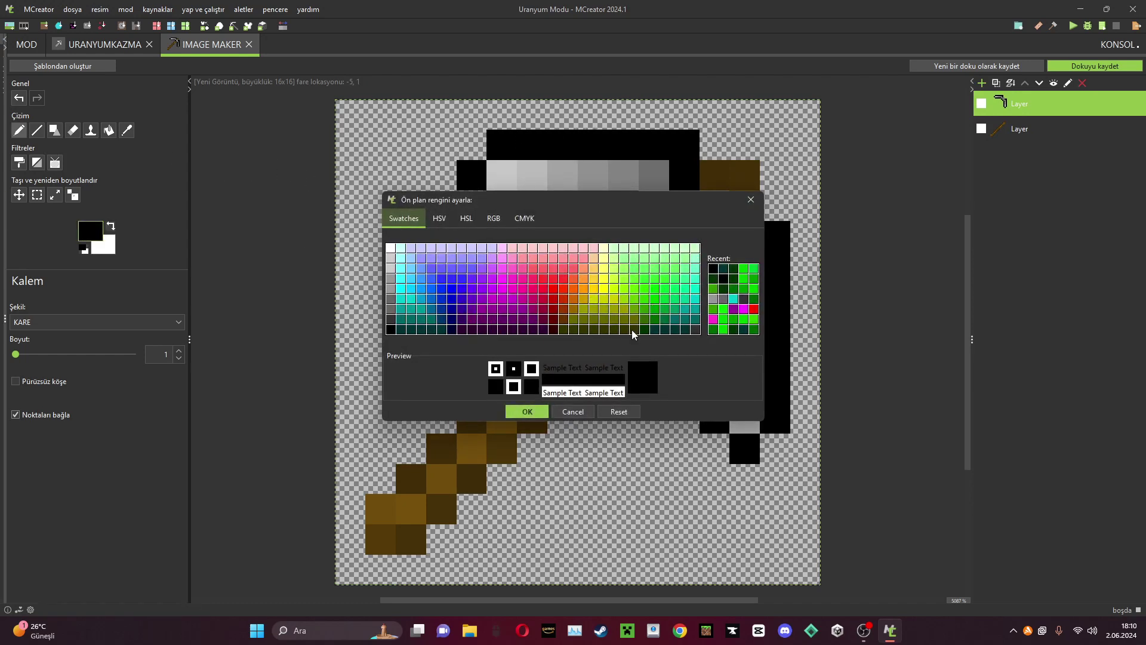
pyautogui.click(645, 328)
pyautogui.click(527, 411)
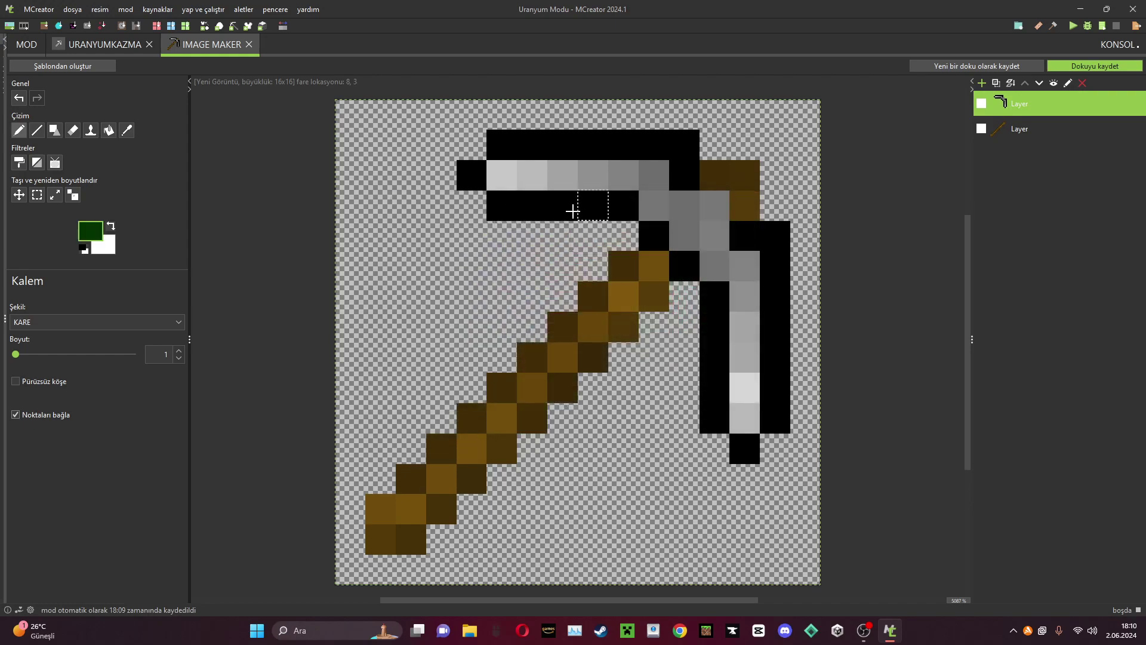
pyautogui.moveTo(505, 176)
pyautogui.mouseDown()
pyautogui.moveTo(652, 174)
pyautogui.moveTo(713, 214)
pyautogui.moveTo(706, 233)
pyautogui.moveTo(736, 263)
pyautogui.moveTo(744, 418)
pyautogui.mouseUp()
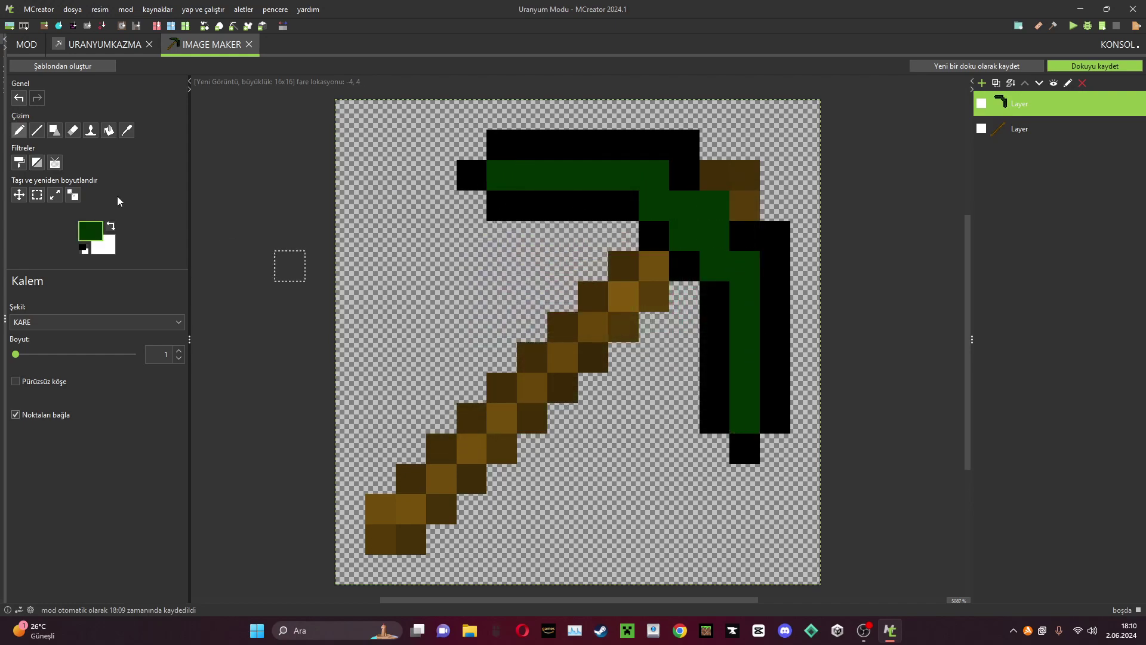
# Set the foreground colour to a medium green swatch.
pyautogui.click(89, 230)
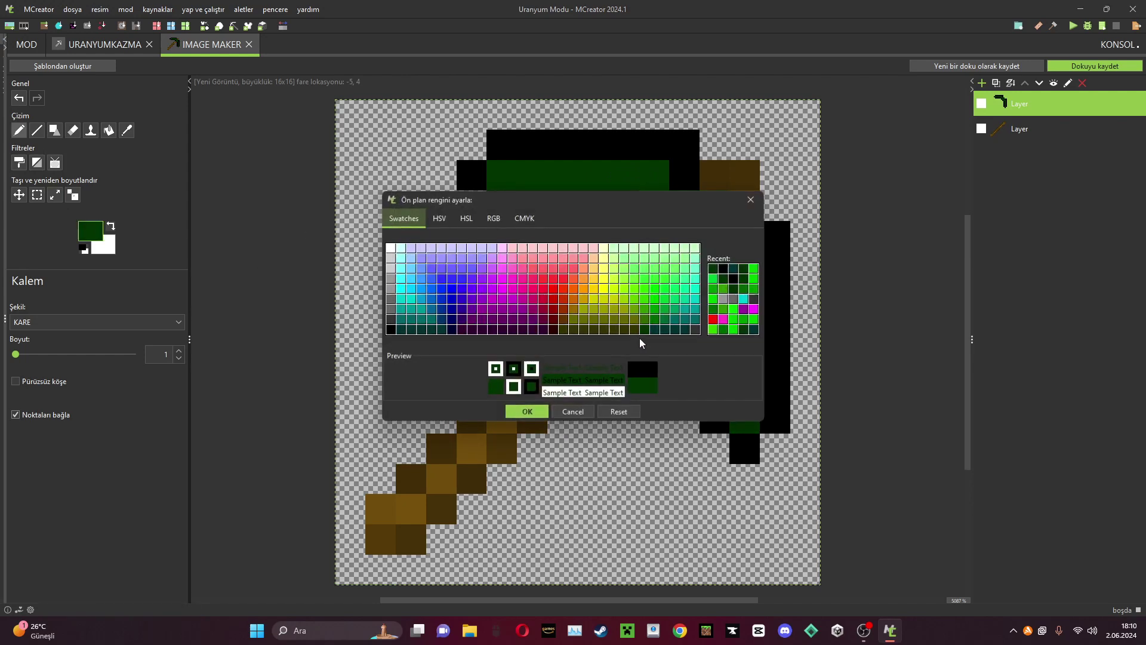
pyautogui.click(655, 319)
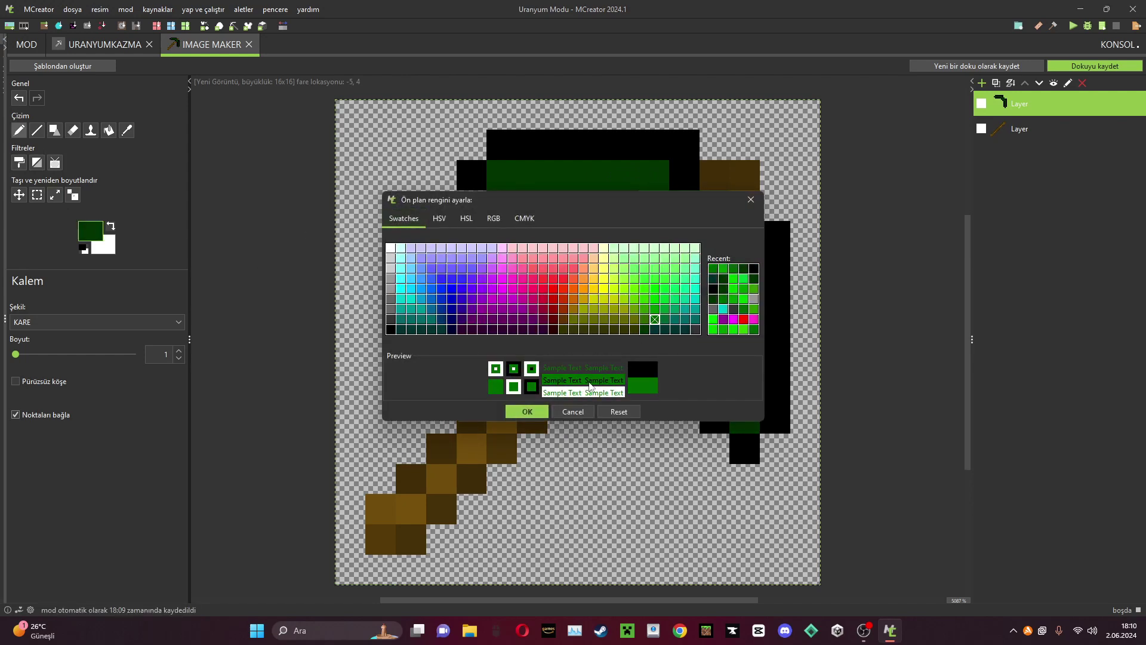
pyautogui.click(527, 411)
pyautogui.moveTo(532, 174)
pyautogui.mouseDown()
pyautogui.moveTo(625, 172)
pyautogui.moveTo(706, 227)
pyautogui.mouseUp()
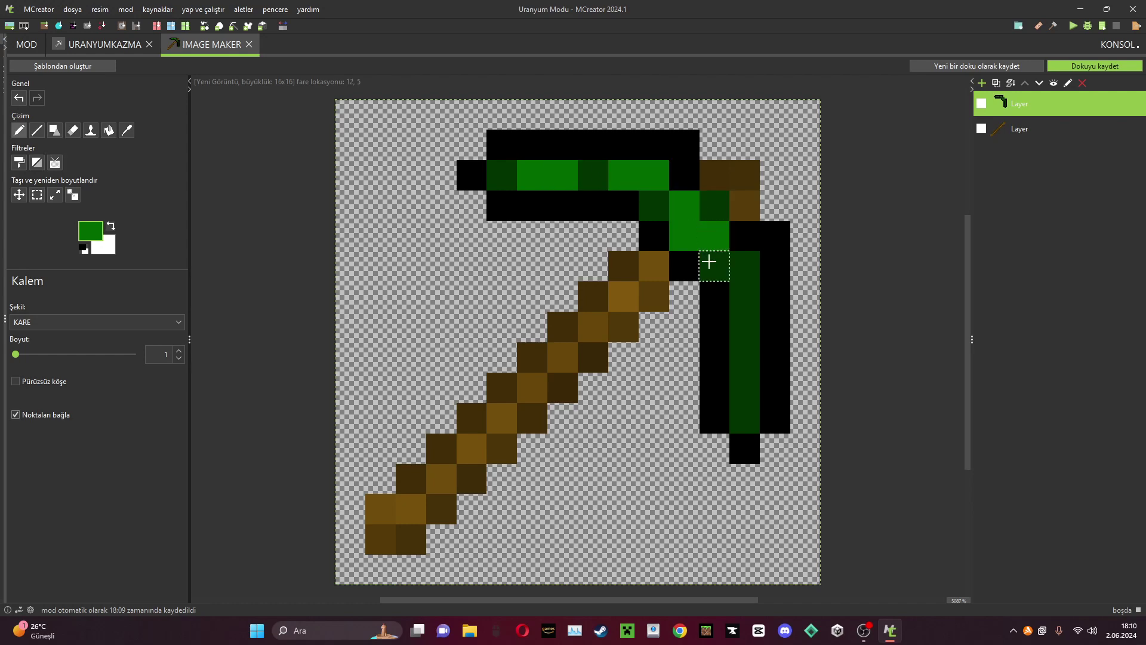
pyautogui.click(19, 99)
pyautogui.click(19, 99)
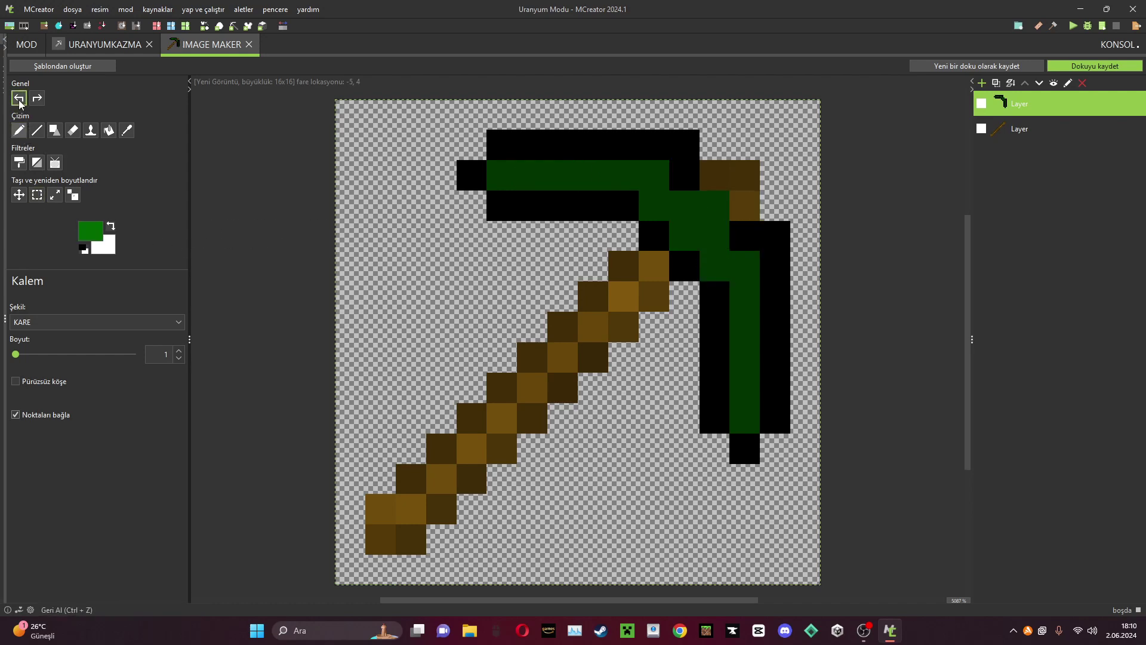
# Paint every other inner pixel along the pickaxe head medium green, alternating with the dark green.
pyautogui.click(528, 175)
pyautogui.click(591, 176)
pyautogui.click(652, 178)
pyautogui.click(691, 215)
pyautogui.click(714, 236)
pyautogui.click(744, 266)
pyautogui.click(748, 379)
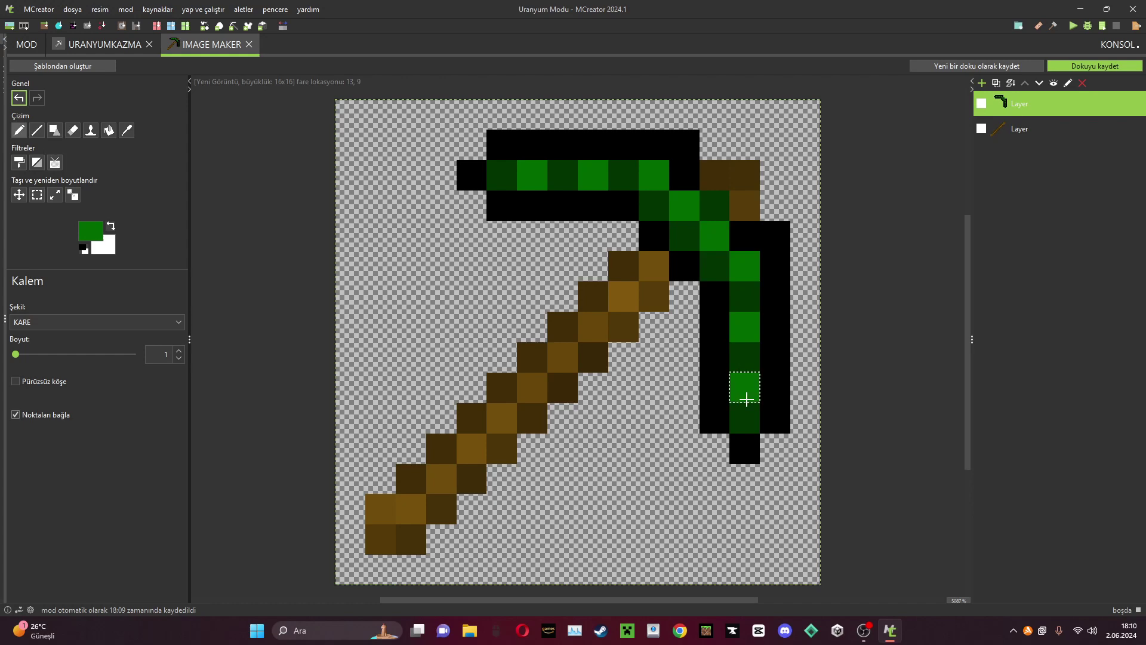
pyautogui.click(688, 240)
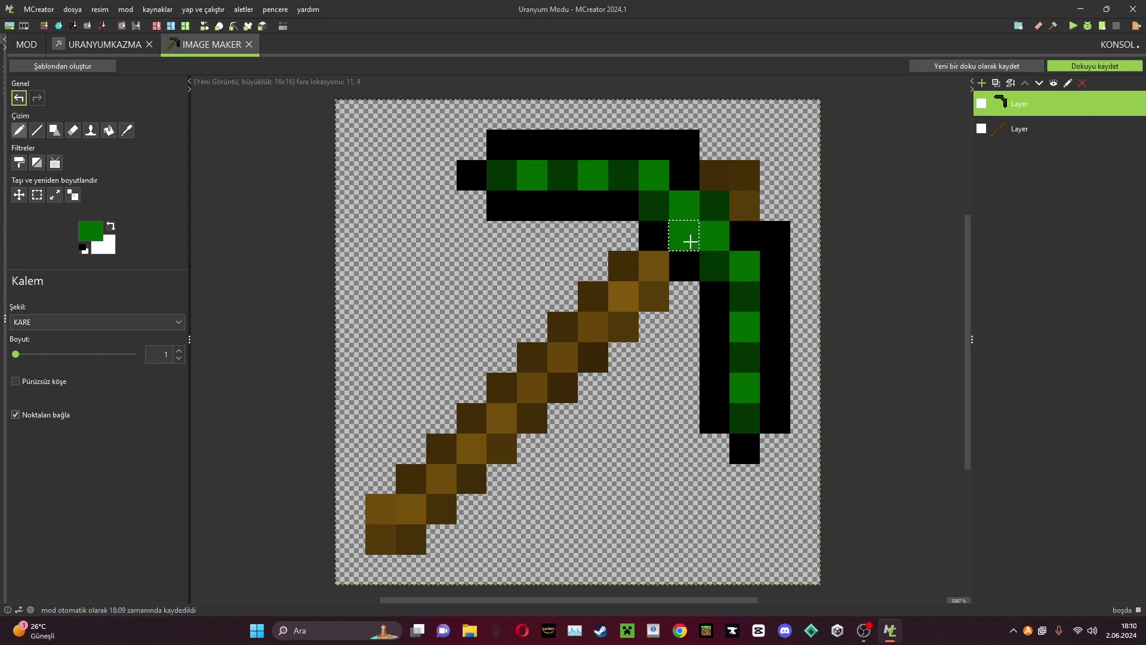
pyautogui.click(713, 215)
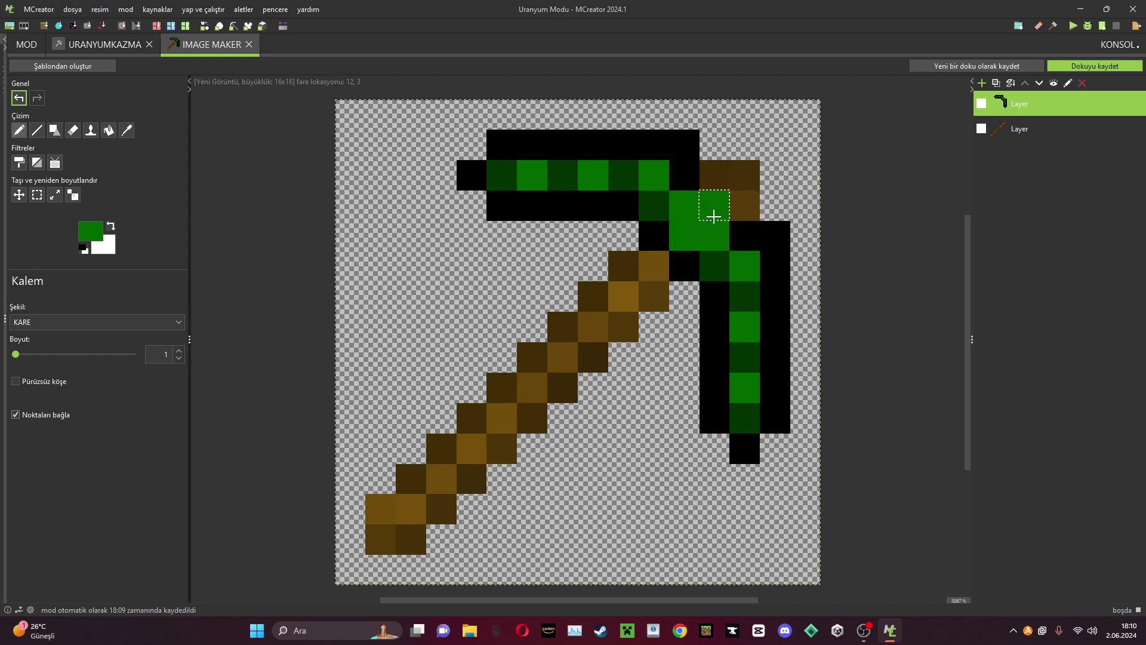
pyautogui.click(18, 98)
pyautogui.click(18, 98)
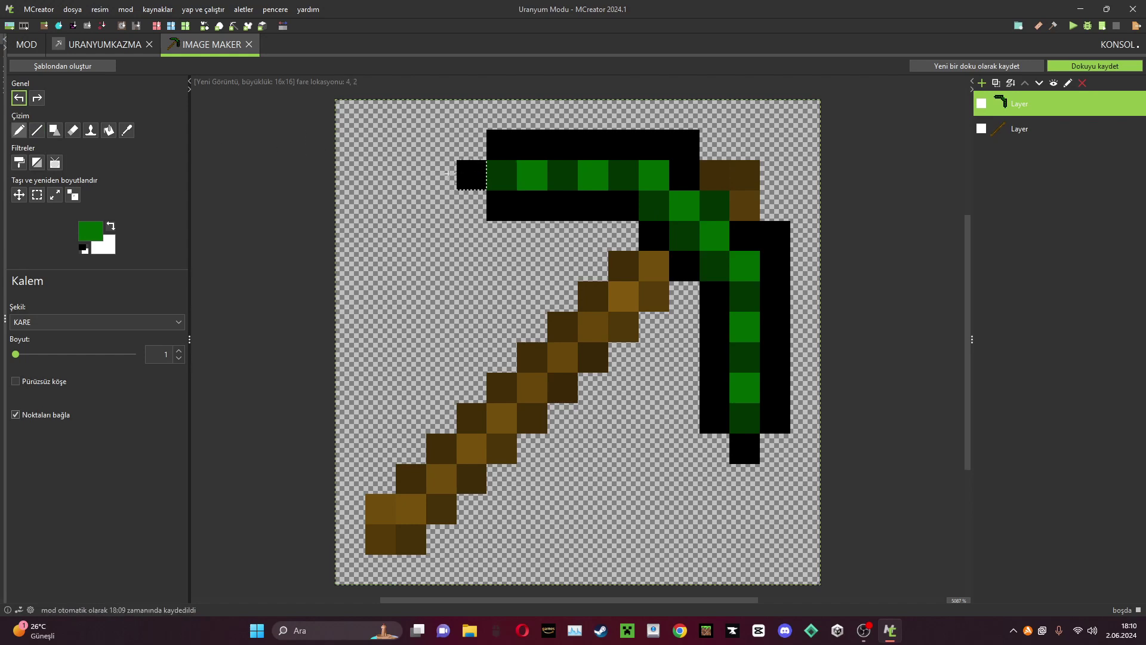
# Set the foreground colour to bright green and paint the four dark pixels at the head's bend plus one dark pixel midway along each arm.
pyautogui.click(90, 230)
pyautogui.click(664, 314)
pyautogui.click(527, 411)
pyautogui.click(654, 205)
pyautogui.click(714, 205)
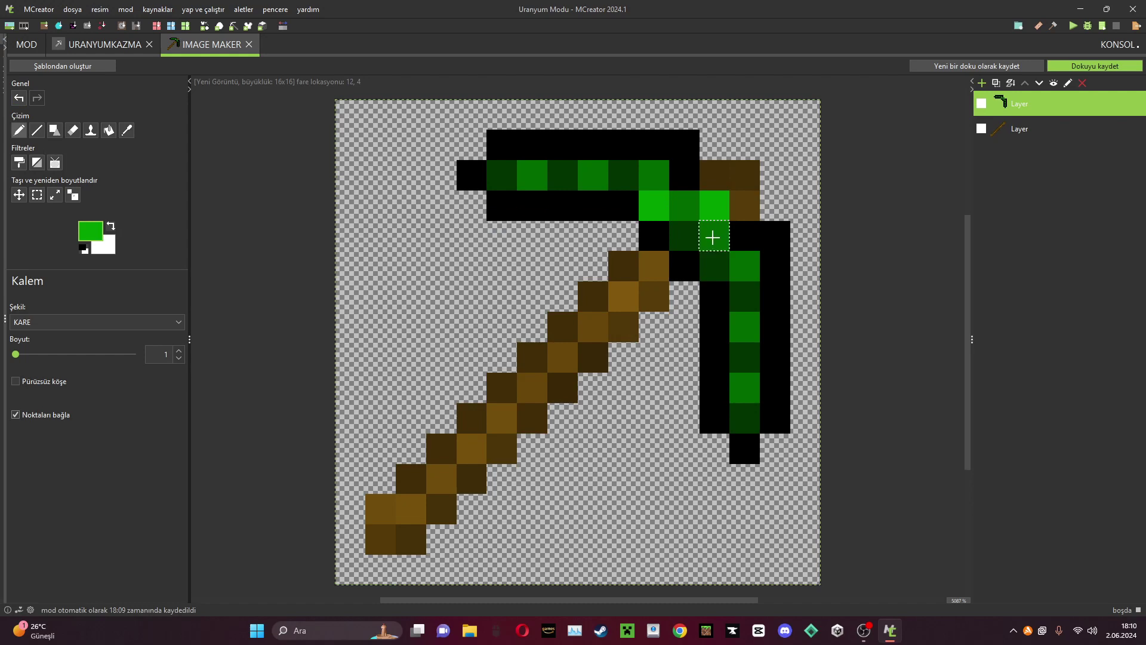
pyautogui.click(714, 266)
pyautogui.click(687, 238)
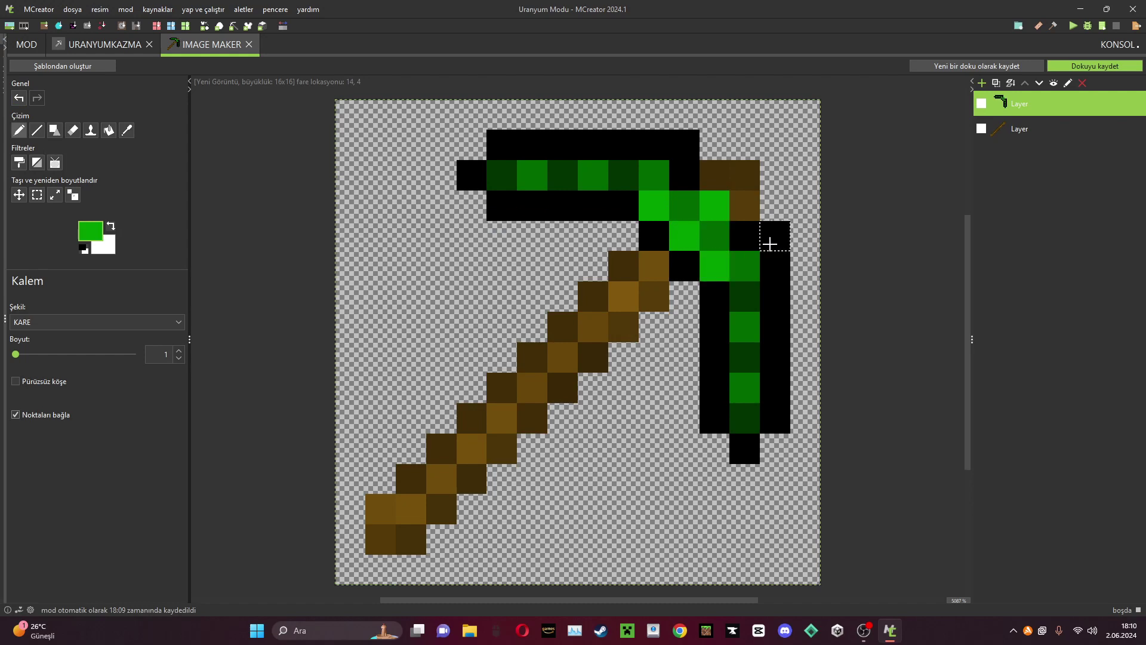
pyautogui.click(744, 357)
pyautogui.click(555, 176)
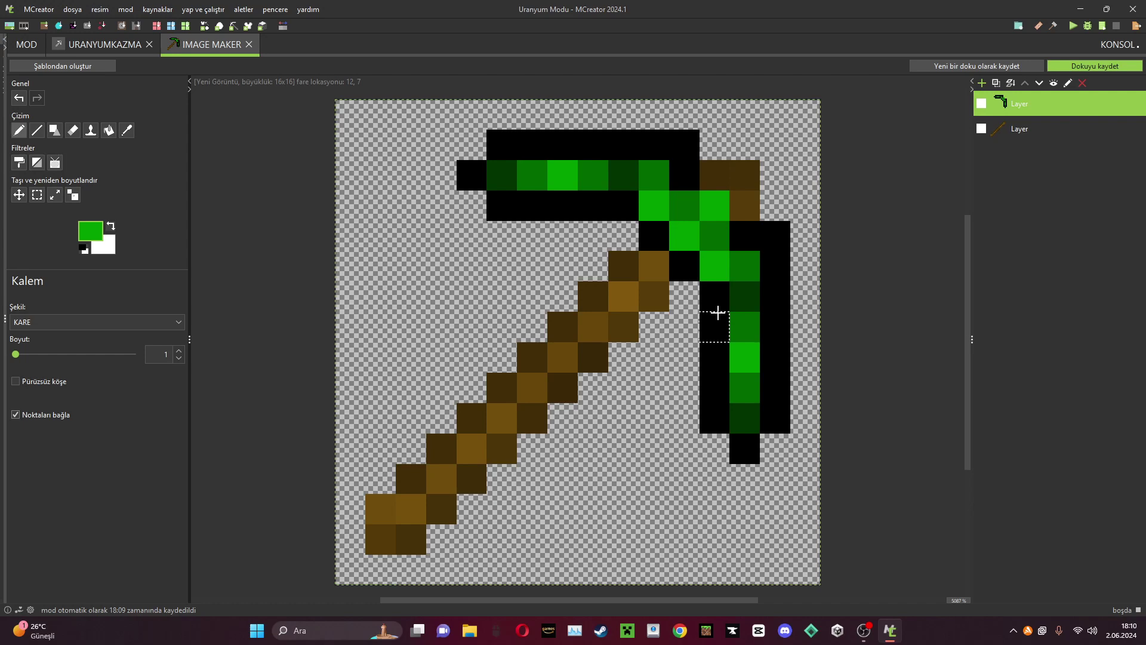
pyautogui.click(556, 452)
pyautogui.click(471, 356)
pyautogui.click(470, 327)
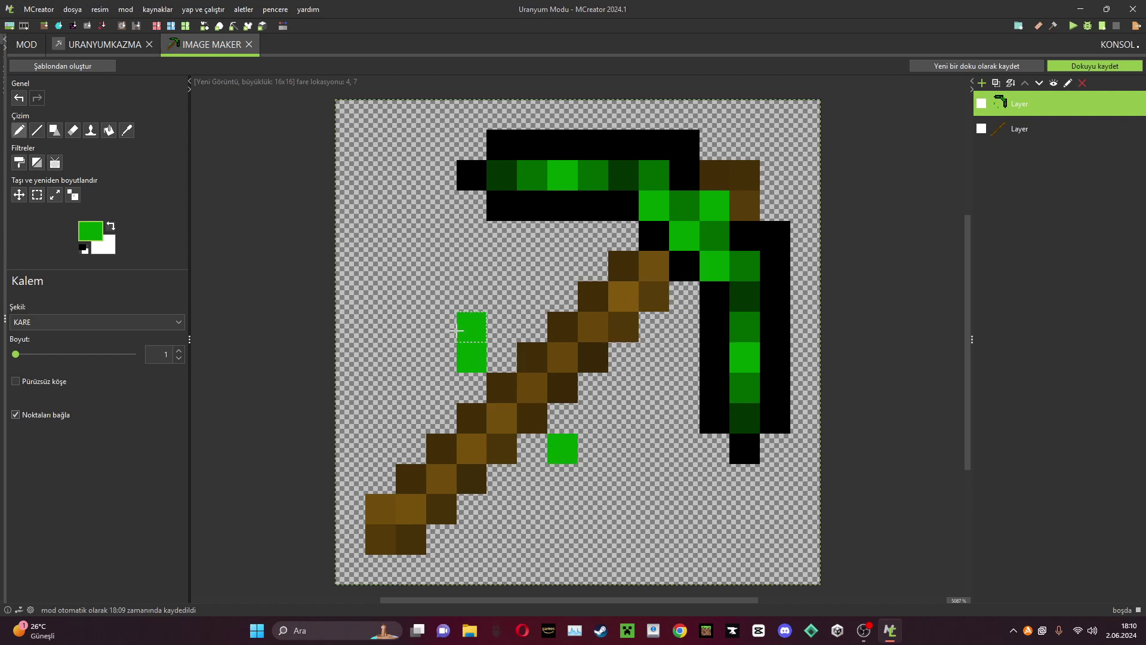
pyautogui.hotkey('ctrl', 'z')
pyautogui.hotkey('ctrl', 'z')
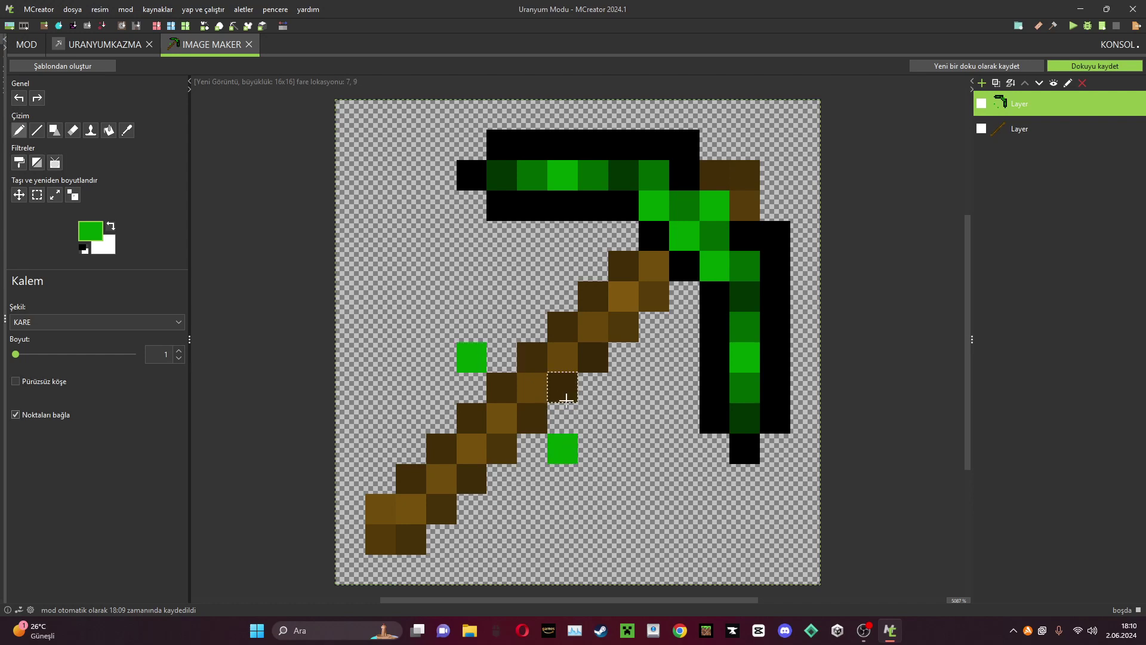
pyautogui.hotkey('ctrl', 'z')
pyautogui.scroll(2, 549, 333)
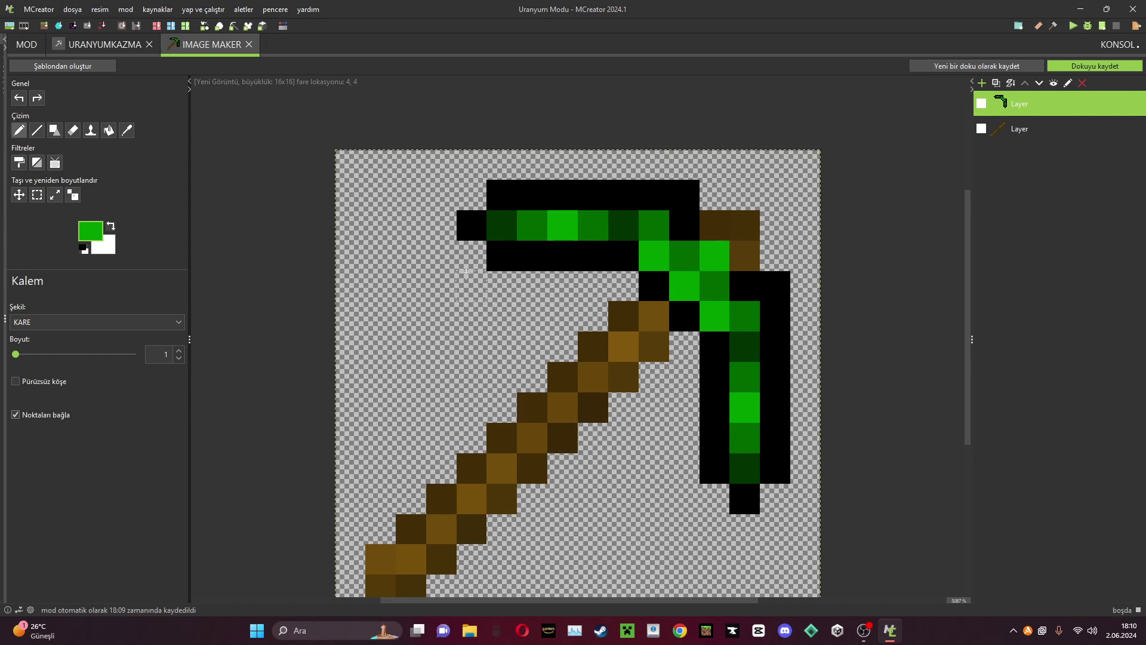
pyautogui.scroll(-3, 483, 247)
pyautogui.click(478, 213)
pyautogui.click(474, 97)
pyautogui.scroll(2, 739, 266)
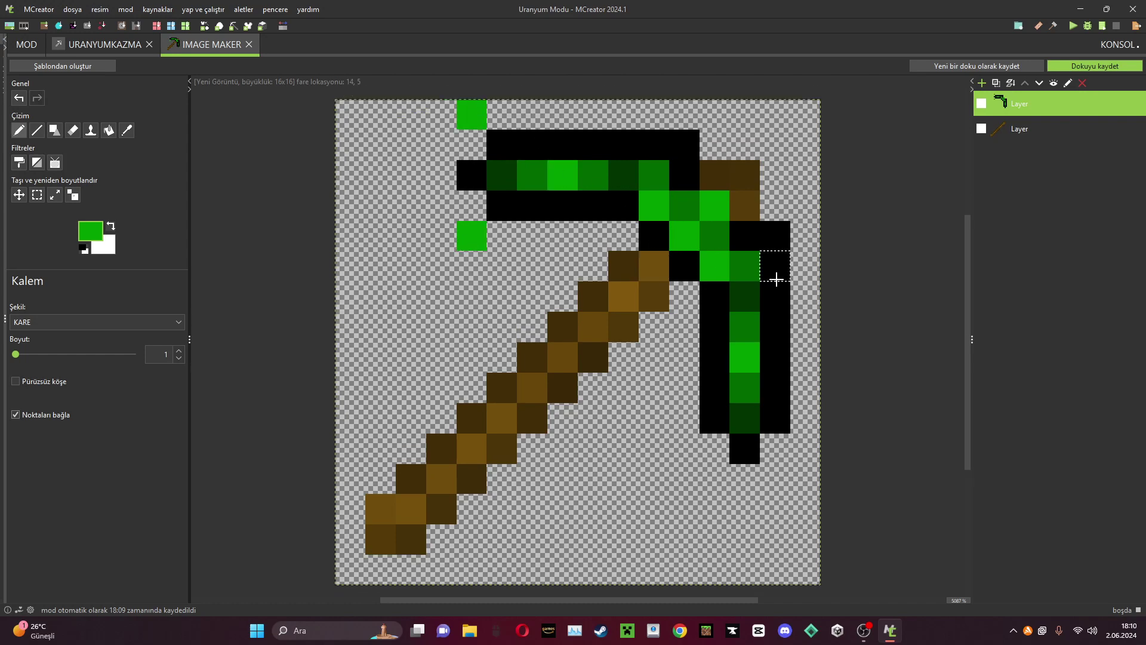
pyautogui.hotkey('ctrl', 'z')
pyautogui.hotkey('ctrl', 'z')
pyautogui.hotkey('ctrl', 'z')
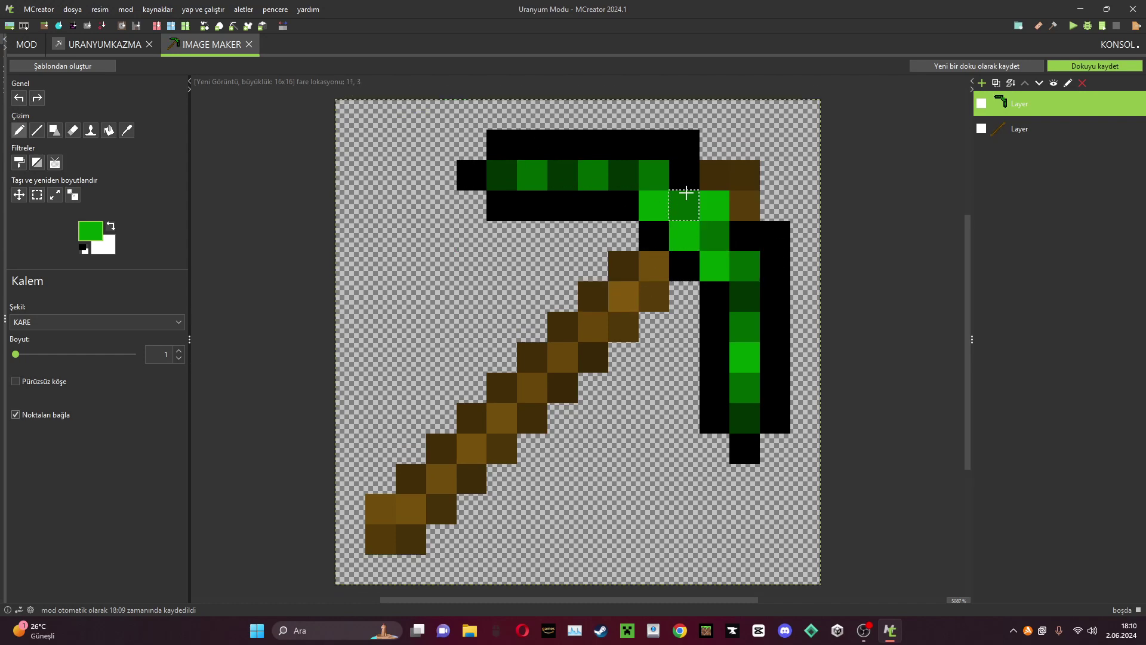
pyautogui.click(37, 98)
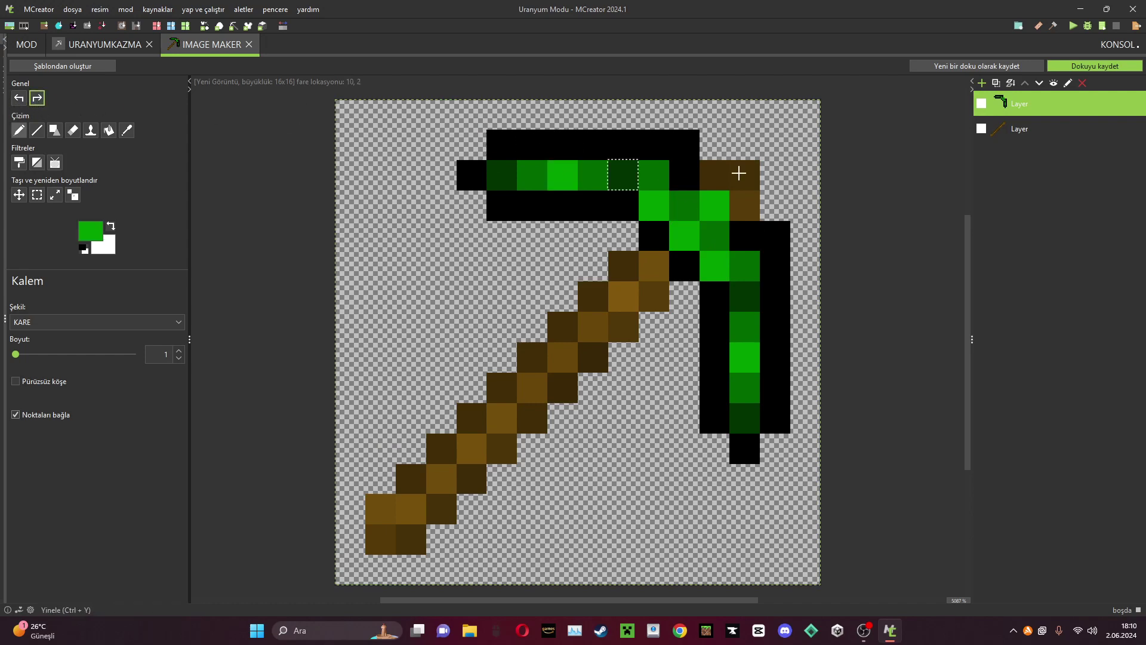
# Save the pickaxe texture under the name kazma as an item (Eşya) texture.
pyautogui.click(1116, 68)
pyautogui.click(638, 306)
pyautogui.click(596, 327)
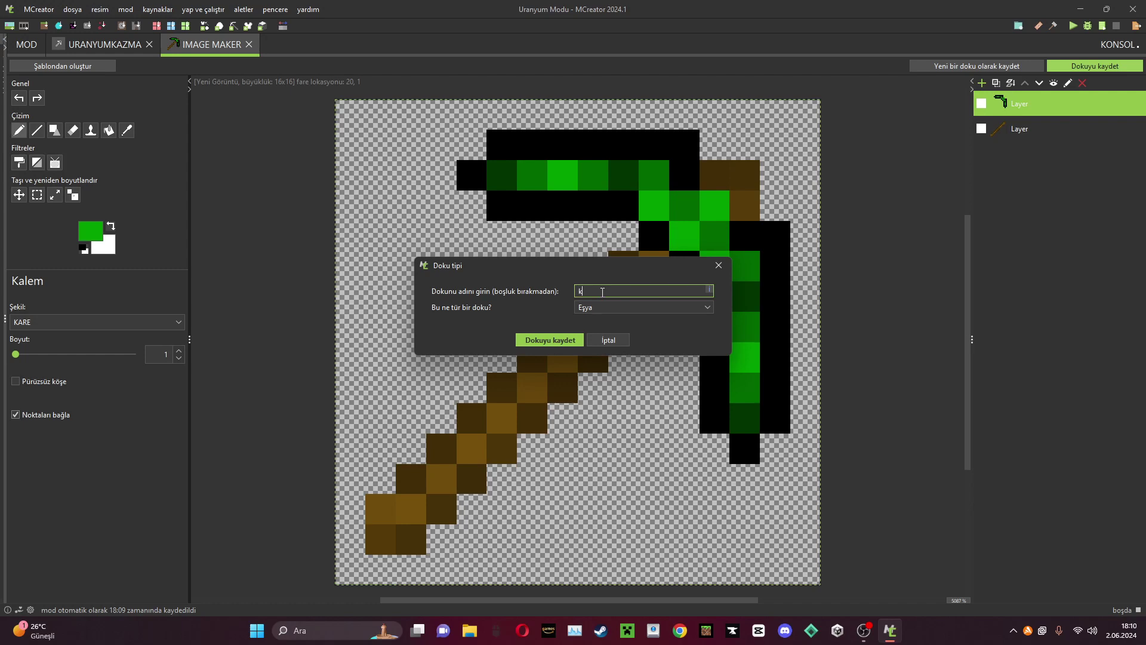
pyautogui.click(548, 340)
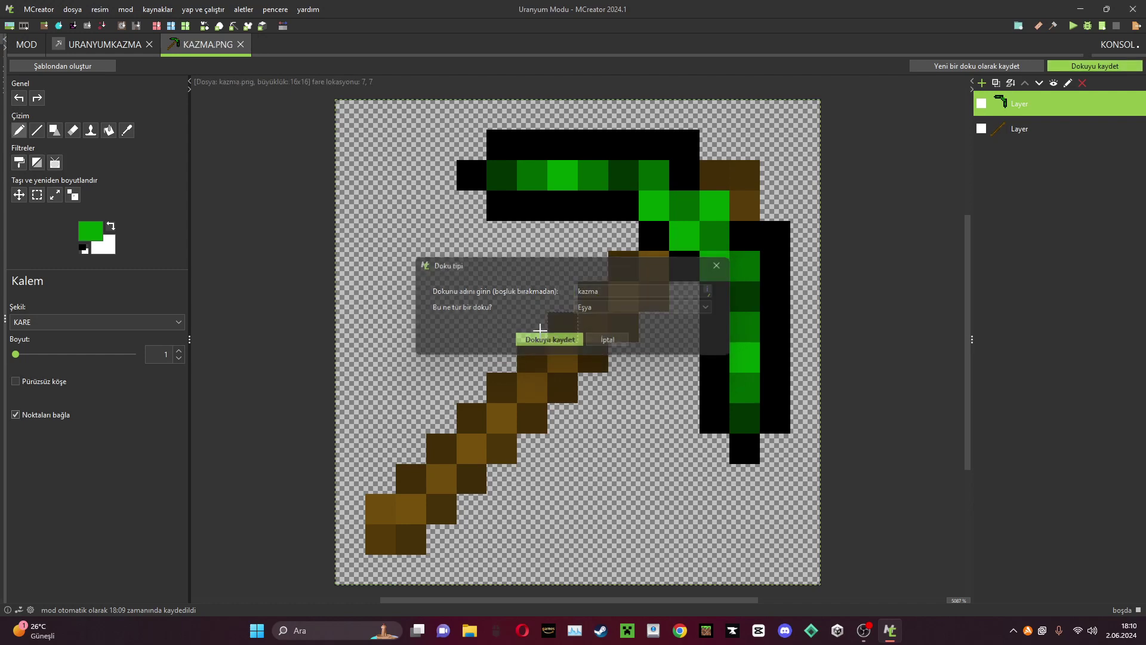
# Close the texture editor and assign the kazma texture to the UranyumKazma tool.
pyautogui.click(249, 44)
pyautogui.click(383, 305)
pyautogui.click(345, 214)
pyautogui.click(543, 442)
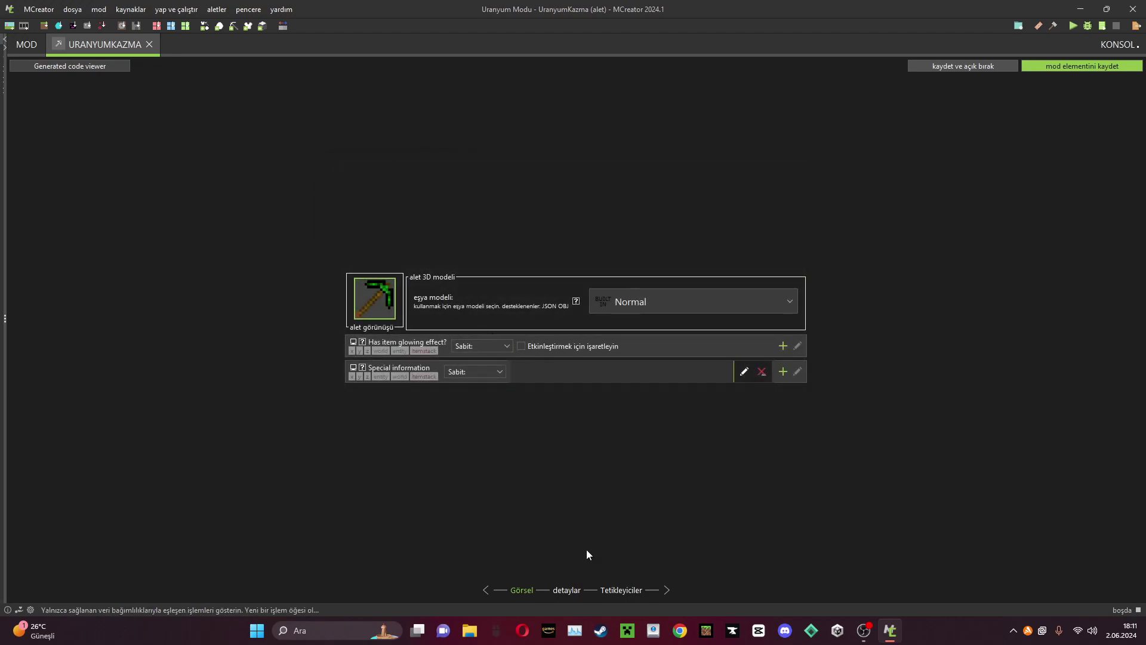
# In the tool's details, set the type to Pickaxe and the harvest level (kazma seviyesi) to 4.
pyautogui.click(565, 589)
pyautogui.click(650, 177)
pyautogui.click(631, 202)
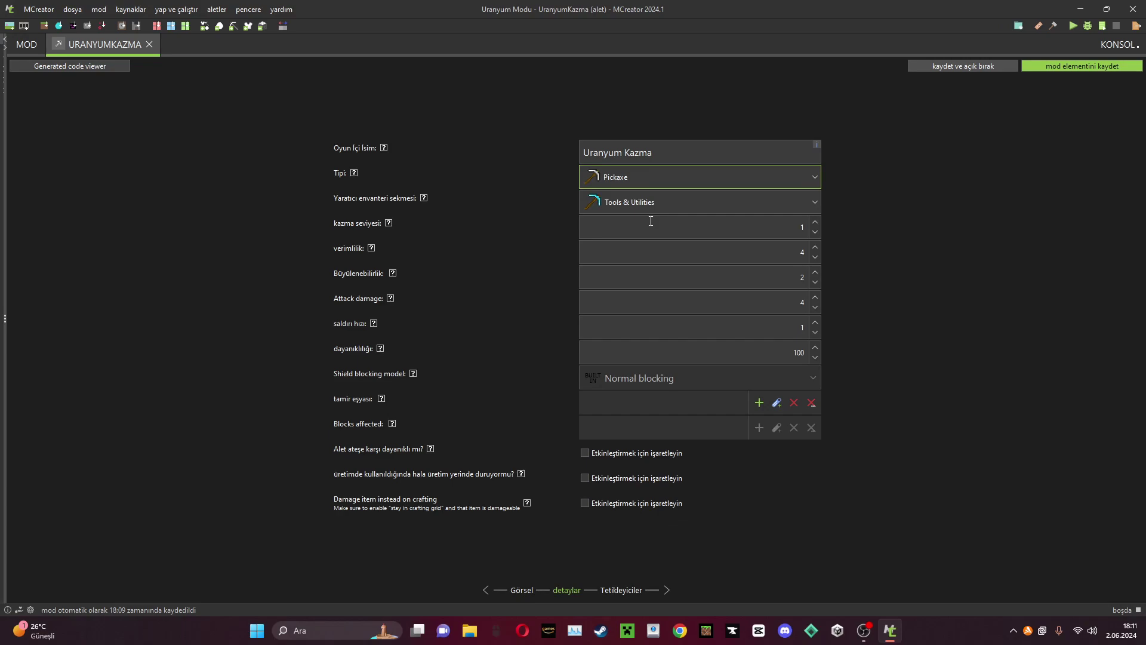
pyautogui.click(684, 227)
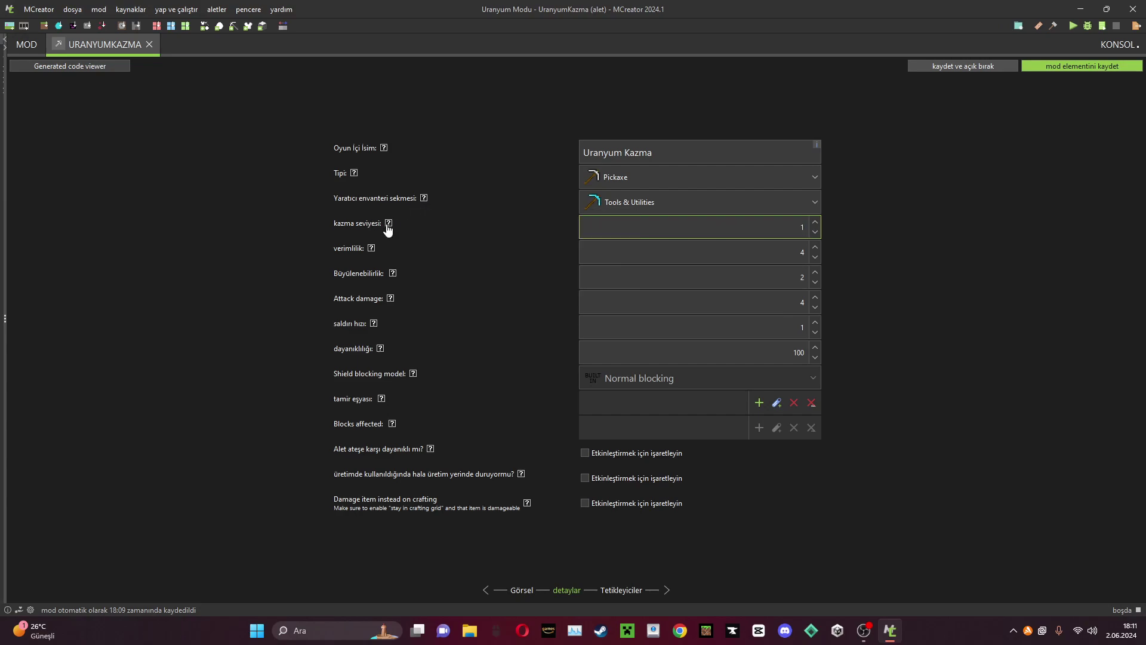
pyautogui.moveTo(388, 228)
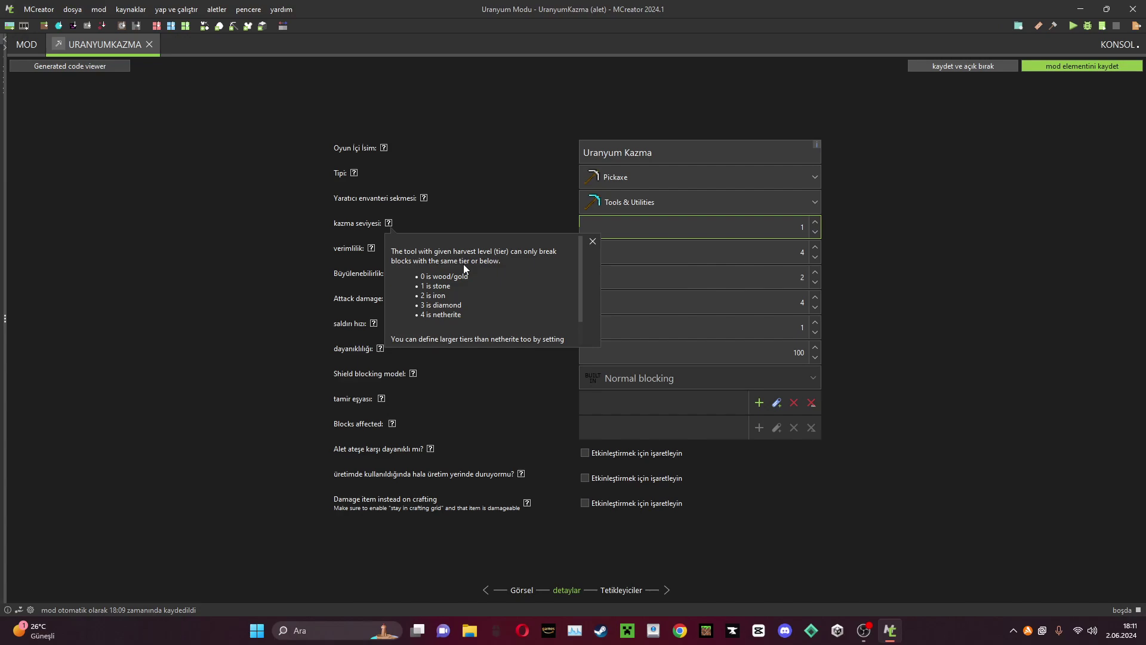
pyautogui.click(730, 233)
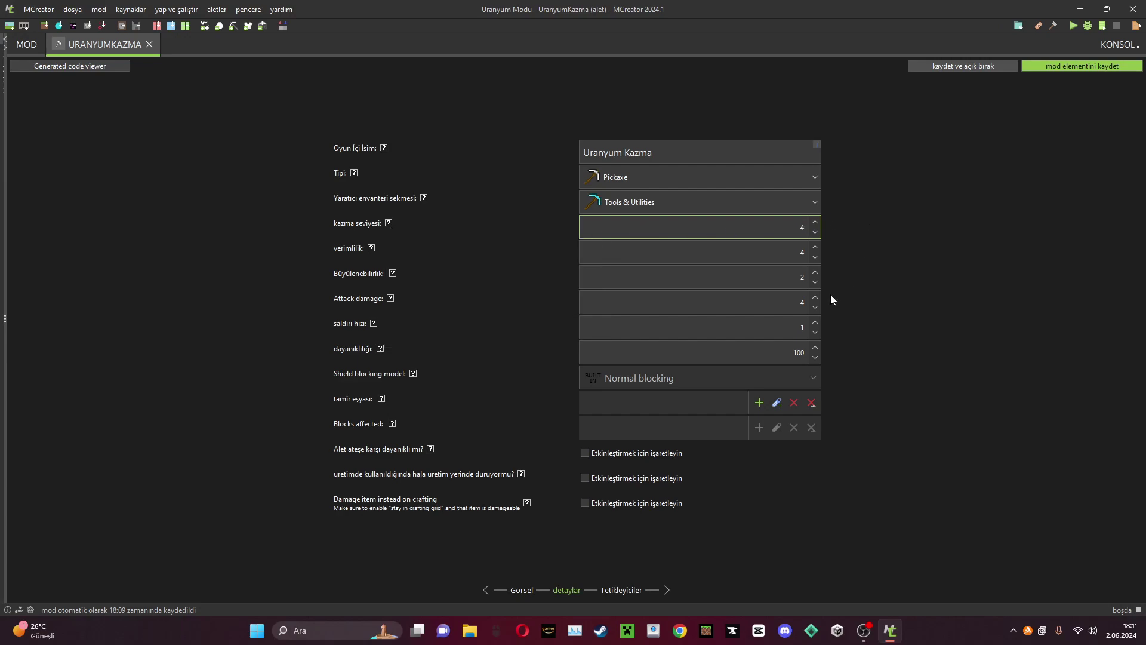
# Set the pickaxe's efficiency (verimlilik) to 16 and its enchantability (Büyülenebilirlik) to 20.
pyautogui.click(758, 257)
pyautogui.moveTo(370, 250)
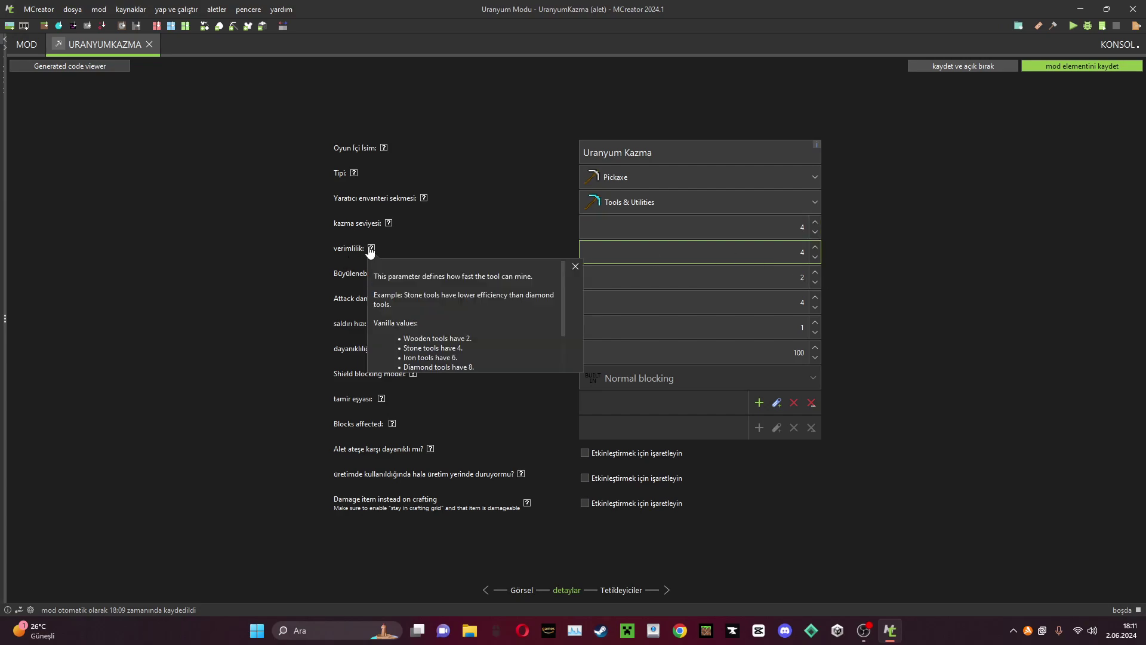
pyautogui.scroll(-1, 437, 338)
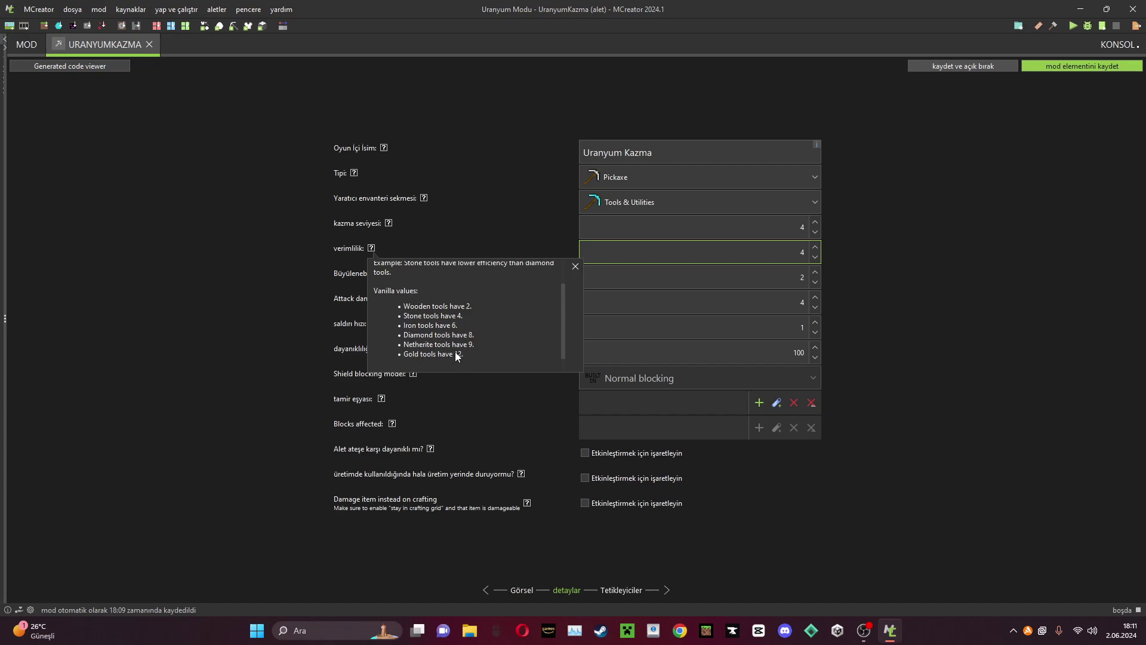
pyautogui.doubleClick(765, 257)
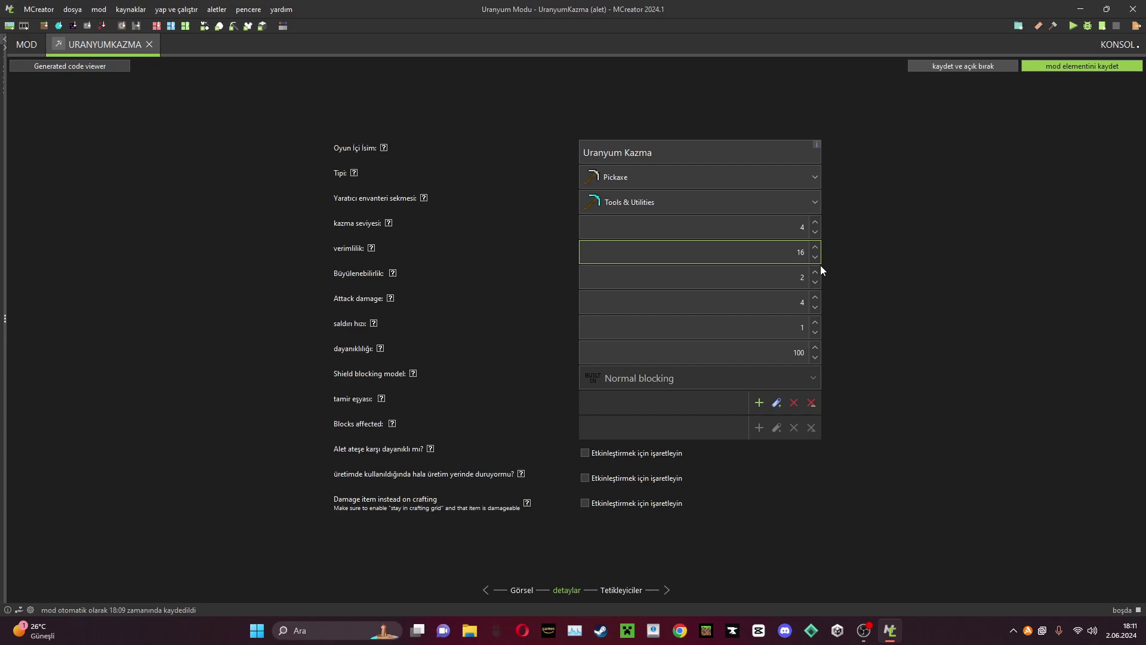
pyautogui.click(739, 276)
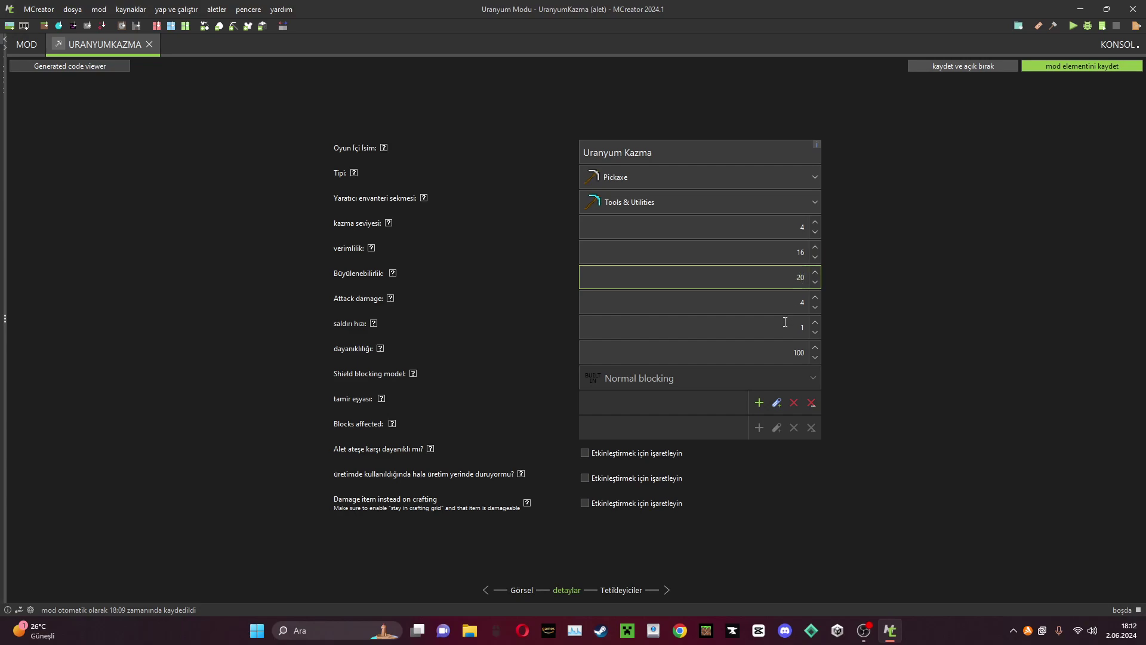
# Set the pickaxe's durability (dayanıklılığı) to 10000 and add UranyumKulcesi as its repair item.
pyautogui.click(760, 324)
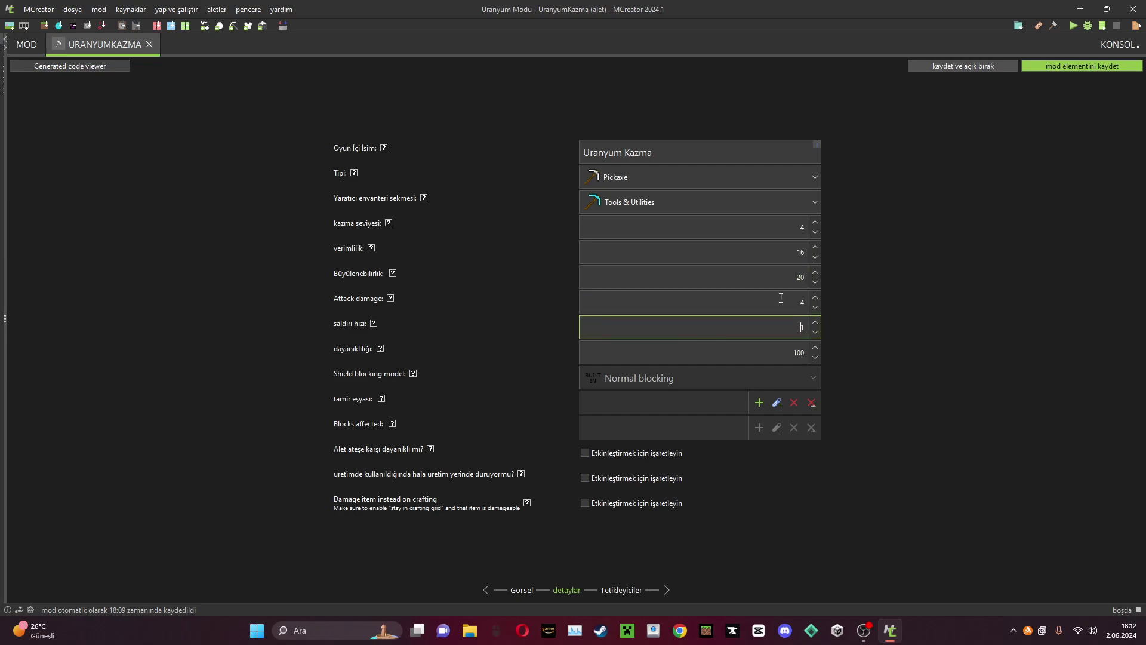
pyautogui.click(803, 355)
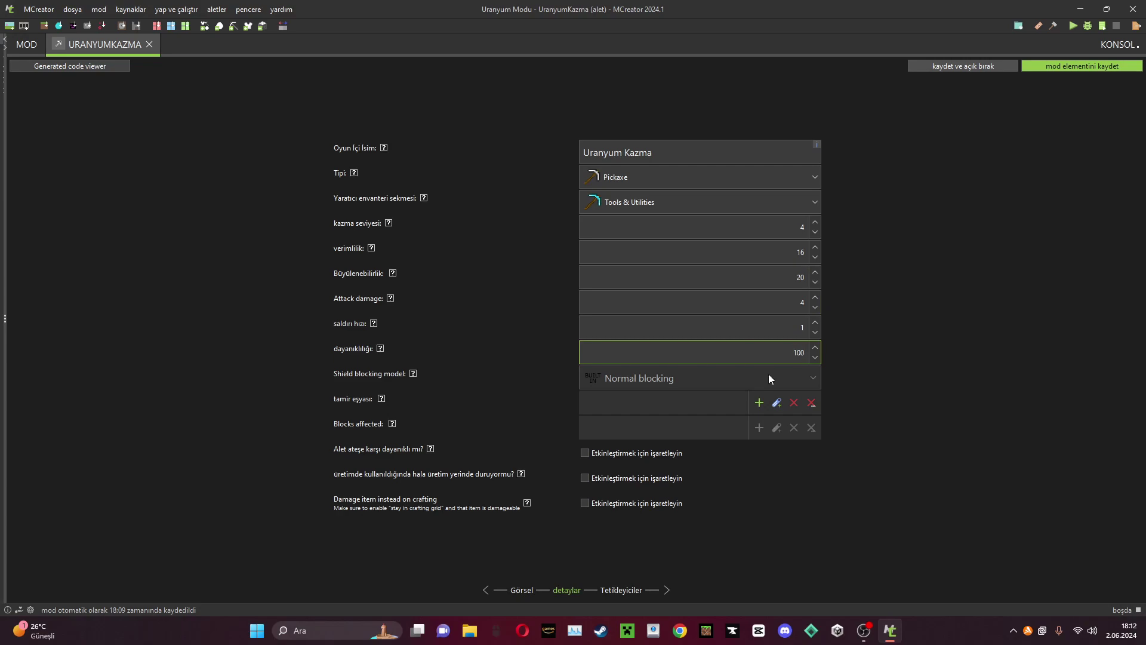
pyautogui.click(758, 403)
pyautogui.doubleClick(319, 224)
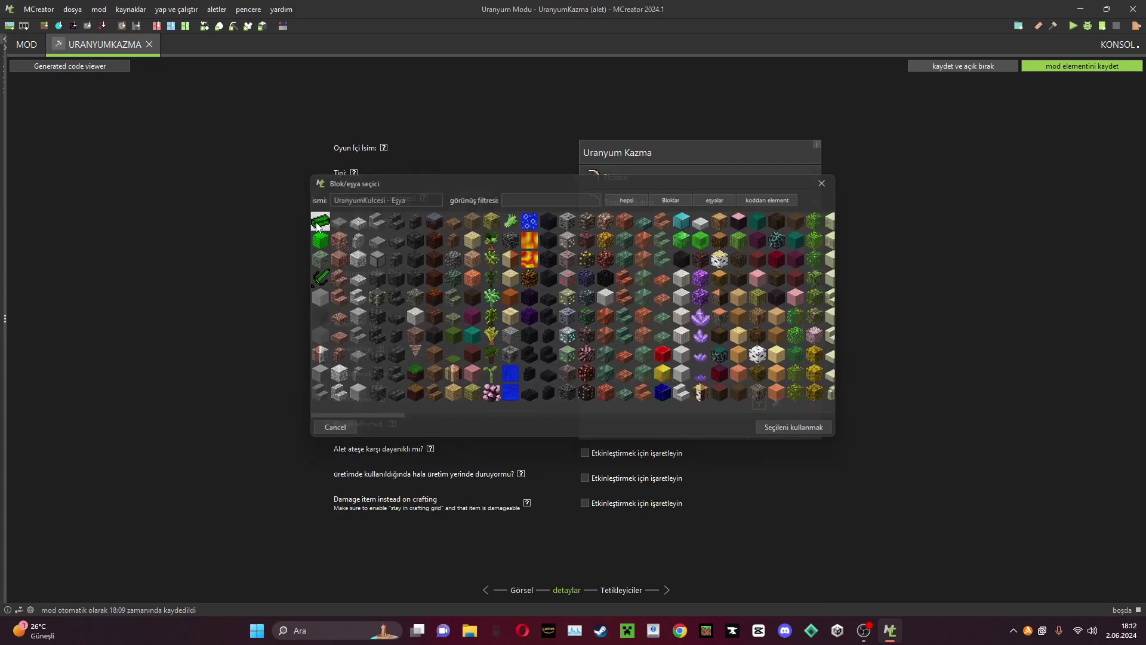
# Make the pickaxe fire resistant and save the UranyumKazma mod element.
pyautogui.click(585, 452)
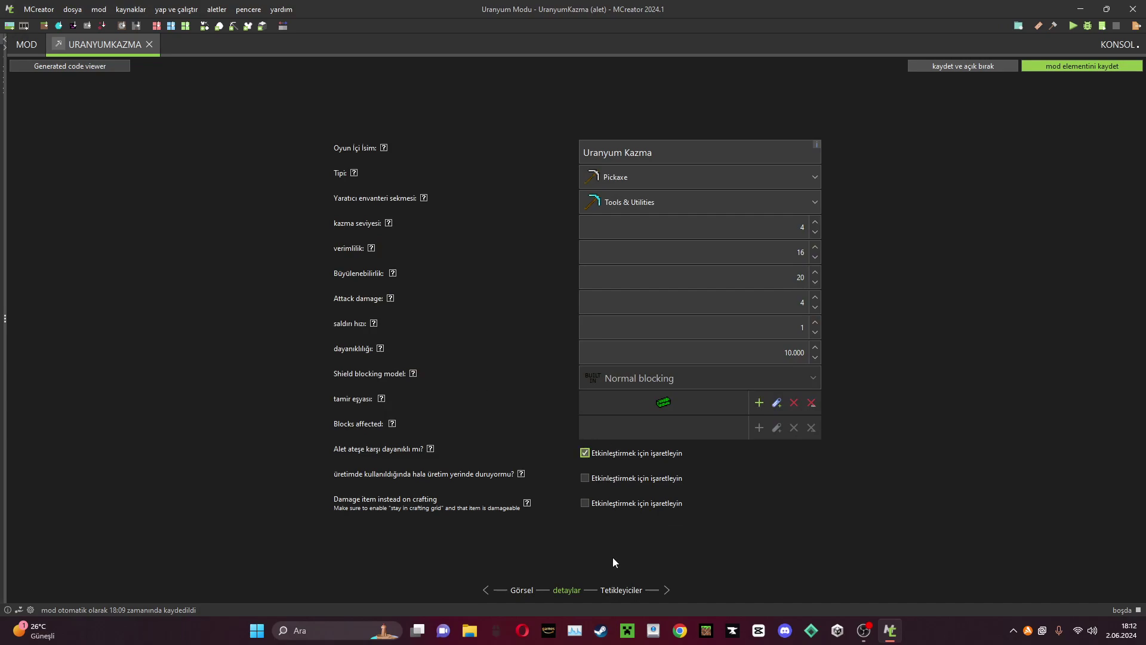
pyautogui.click(621, 590)
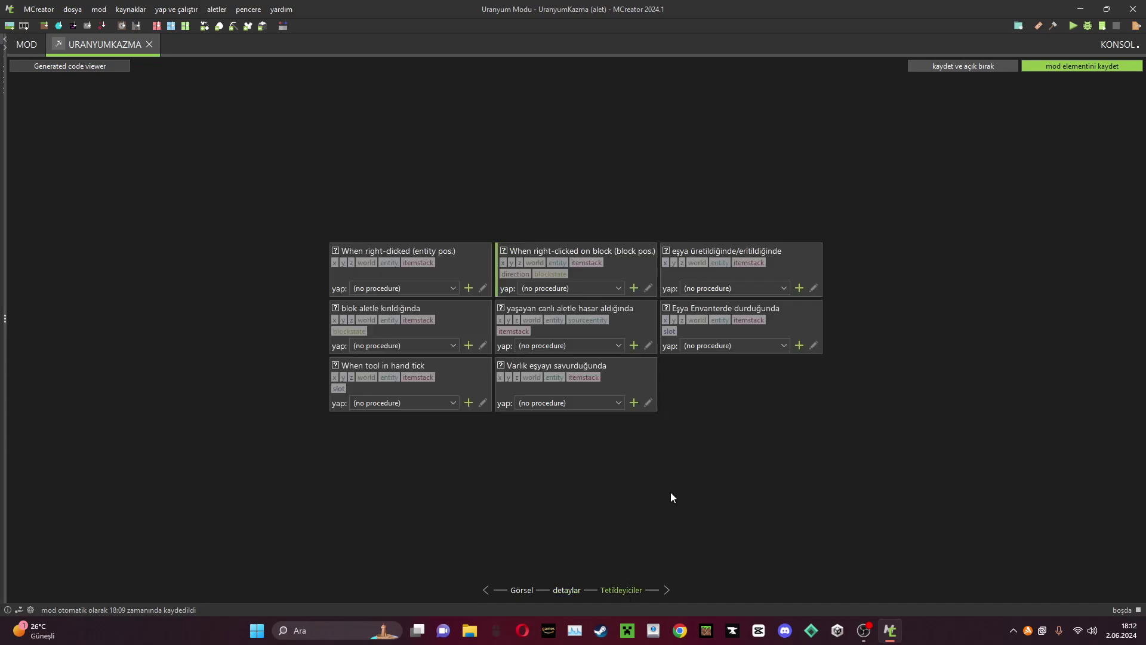
pyautogui.click(1079, 65)
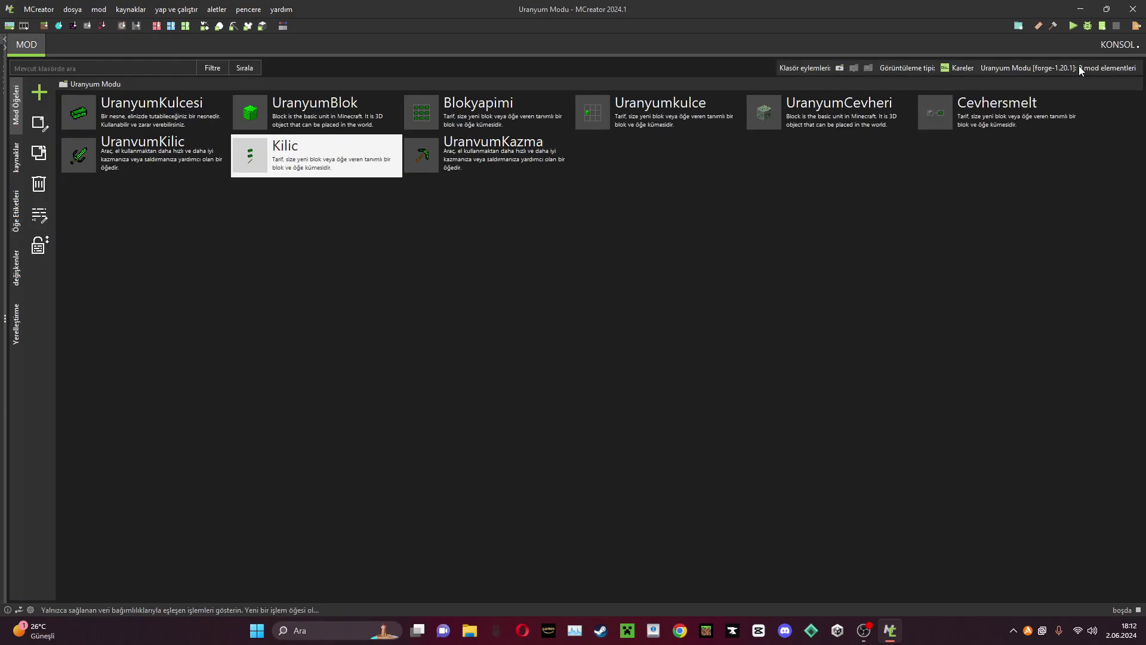
# Create a new recipe (tarif) mod element named Kazma.
pyautogui.click(39, 91)
pyautogui.click(212, 339)
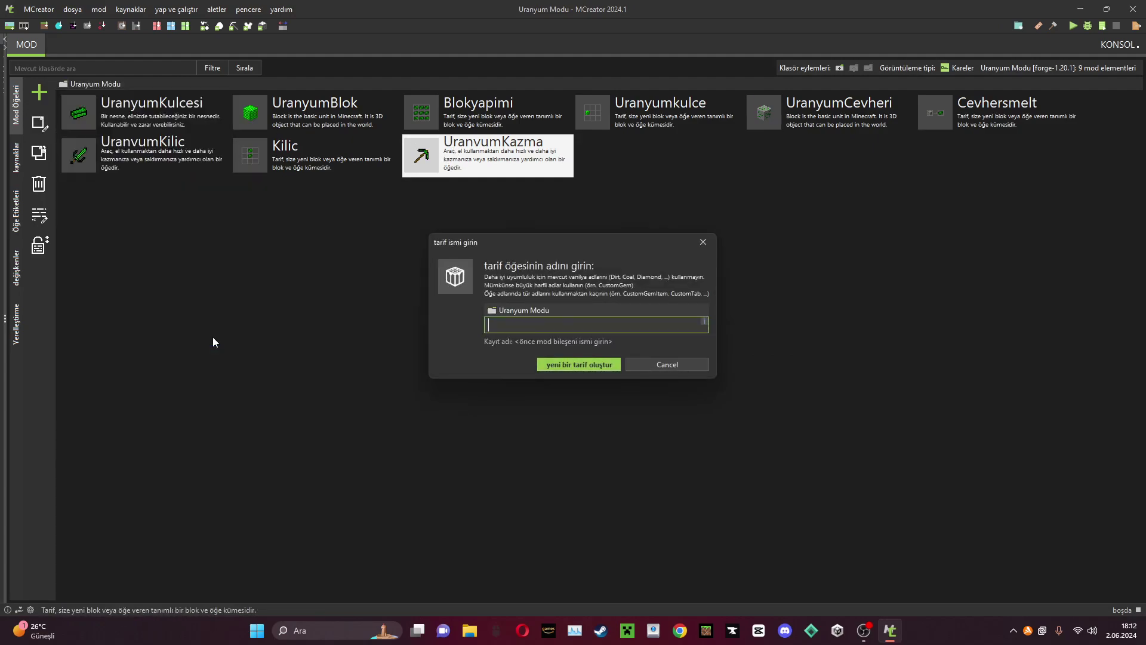
pyautogui.write('Kazma')
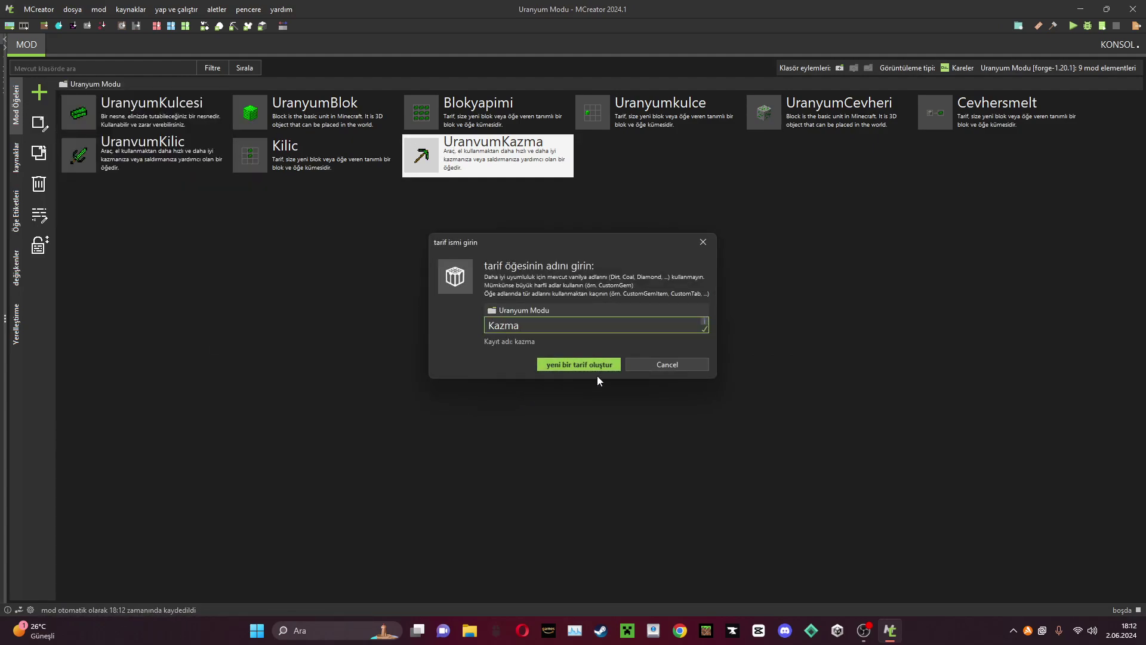
pyautogui.click(582, 365)
# Set the uranium pickaxe as the crafting result and fill the grid's top row with three UranyumKulcesi ingots.
pyautogui.click(774, 325)
pyautogui.doubleClick(705, 340)
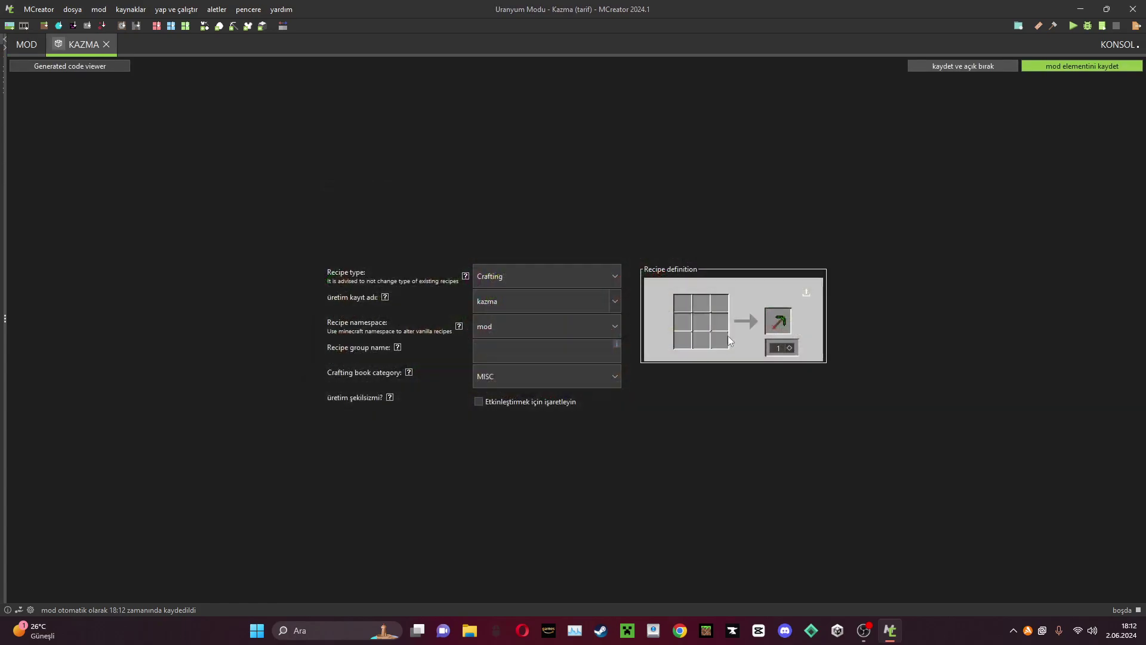
pyautogui.click(683, 303)
pyautogui.doubleClick(534, 284)
pyautogui.moveTo(682, 302); pyautogui.dragTo(719, 302)
# Place a stick in the centre slot of the crafting grid and save the Kazma recipe.
pyautogui.click(698, 317)
pyautogui.write('stic')
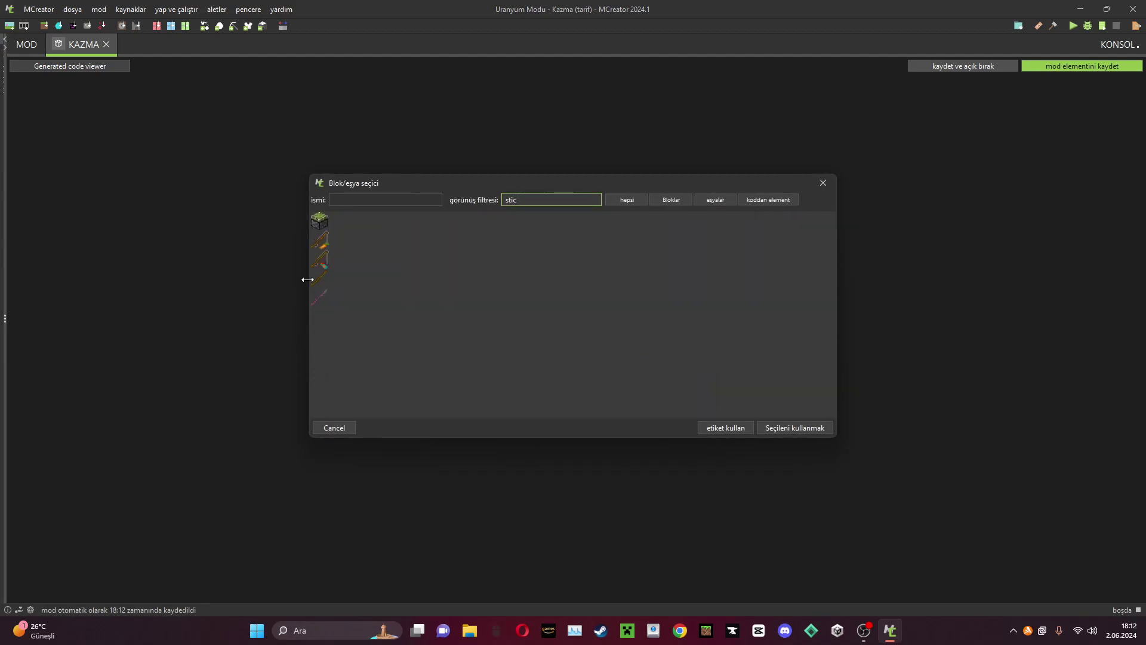
pyautogui.doubleClick(313, 279)
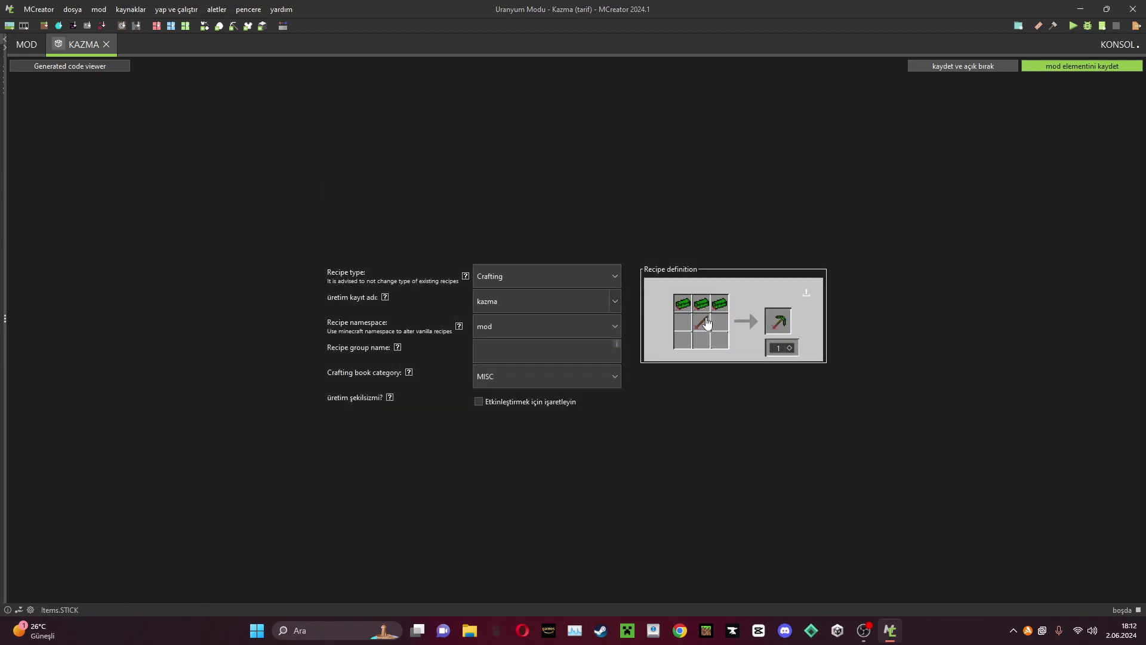
pyautogui.click(1081, 66)
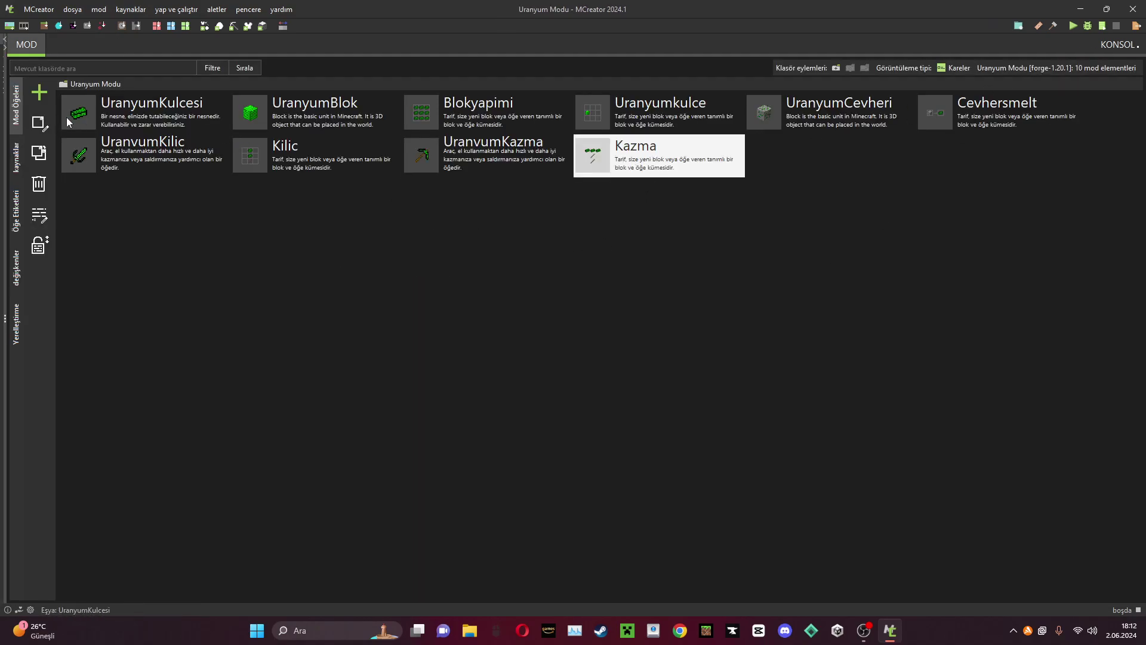
# Create a new tool (alet) mod element named UranyumBalta.
pyautogui.click(39, 94)
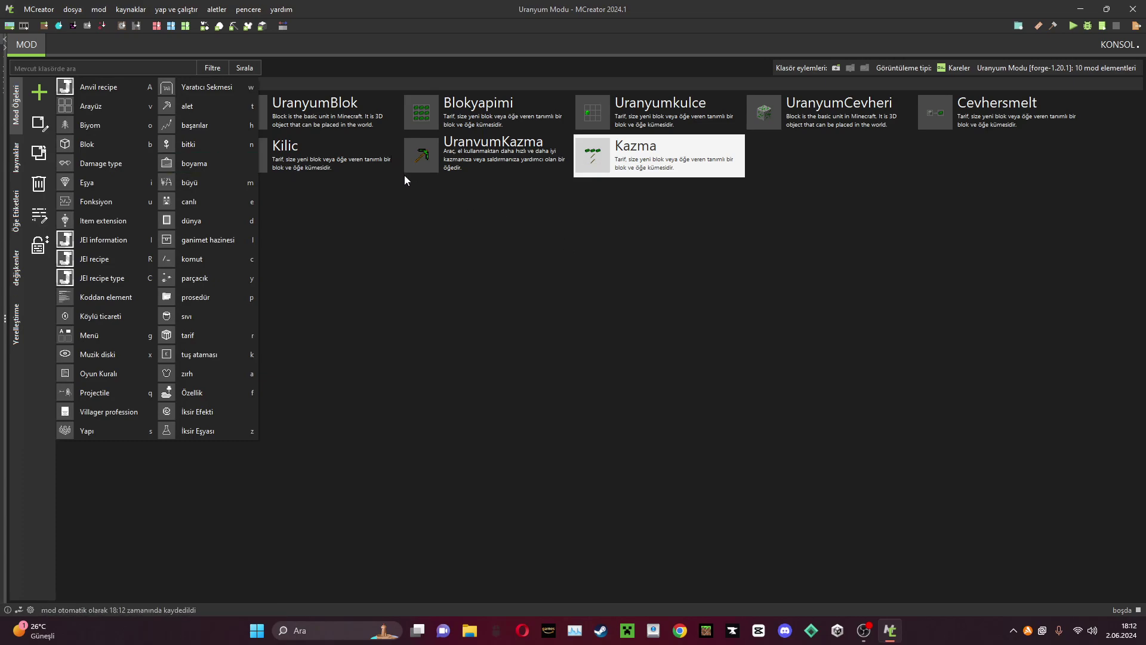
pyautogui.click(186, 106)
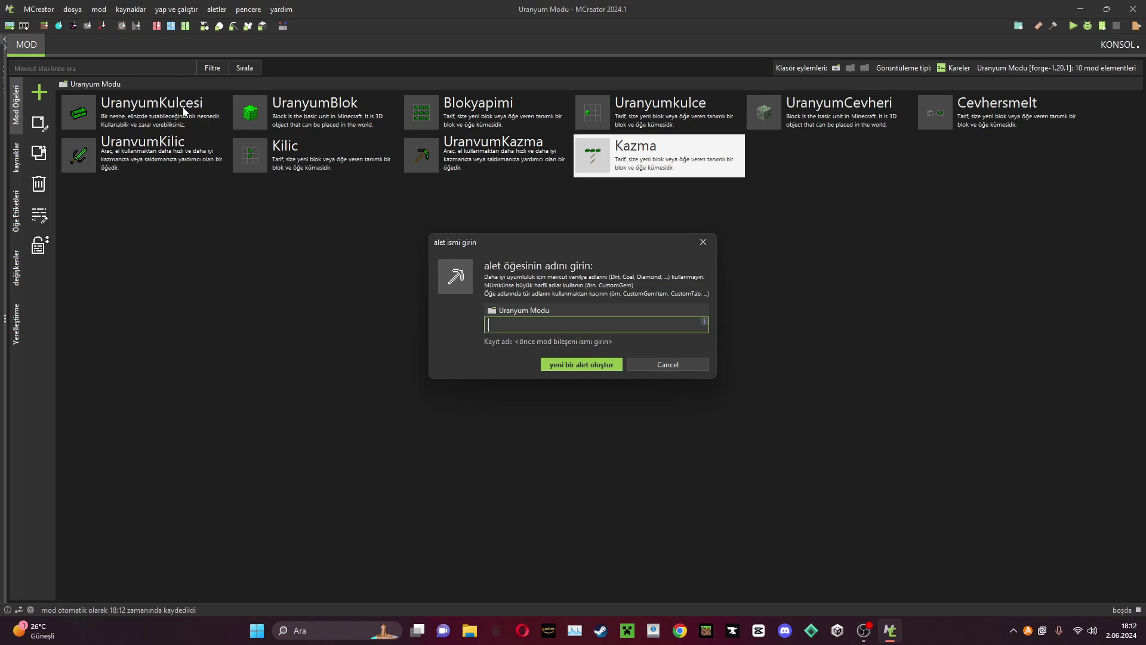
pyautogui.write('U')
pyautogui.press('BackSpace')
pyautogui.write('Uranyum-')
pyautogui.press('BackSpace')
pyautogui.write('_bLATA')
pyautogui.press('BackSpace')
pyautogui.press('BackSpace')
pyautogui.press('BackSpace')
pyautogui.press('BackSpace')
pyautogui.press('BackSpace')
pyautogui.write('Balta')
pyautogui.click(552, 365)
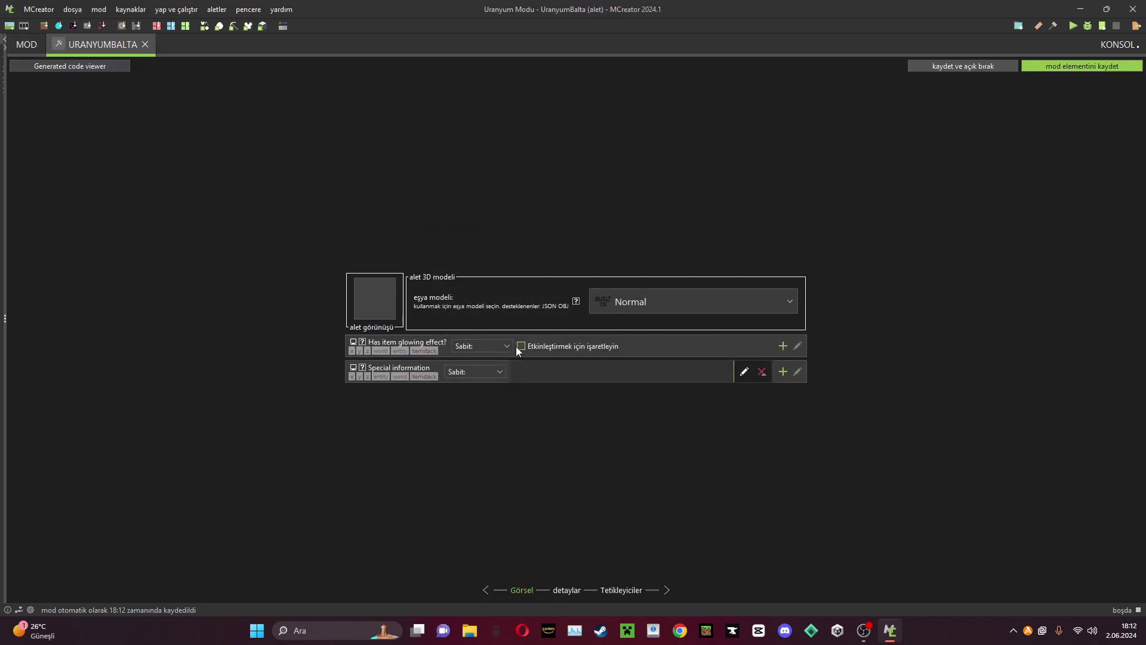
# Create a new 16x16 item texture from a template, using the brown wooden tool handle as the base layer.
pyautogui.click(366, 295)
pyautogui.click(382, 190)
pyautogui.click(628, 274)
pyautogui.click(614, 323)
pyautogui.click(638, 275)
pyautogui.click(603, 311)
pyautogui.click(652, 304)
pyautogui.scroll(-3, 651, 298)
pyautogui.click(682, 284)
pyautogui.click(690, 359)
# Add a new 16x16 layer filled with the axe head template above the handle.
pyautogui.click(983, 82)
pyautogui.click(631, 263)
pyautogui.click(615, 298)
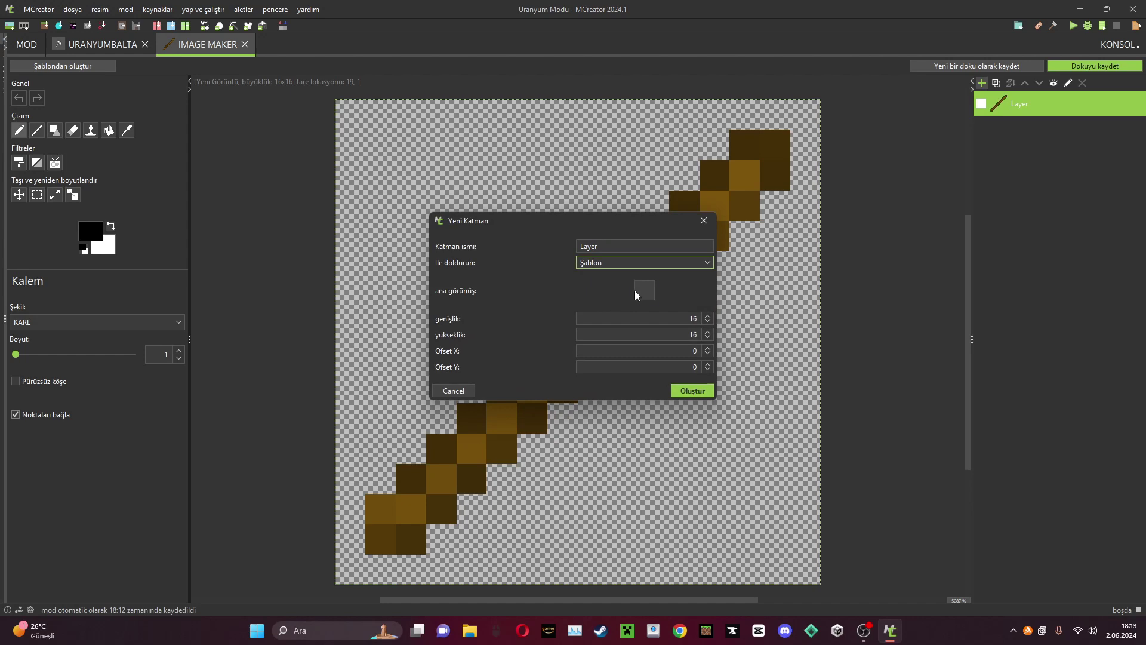
pyautogui.click(637, 292)
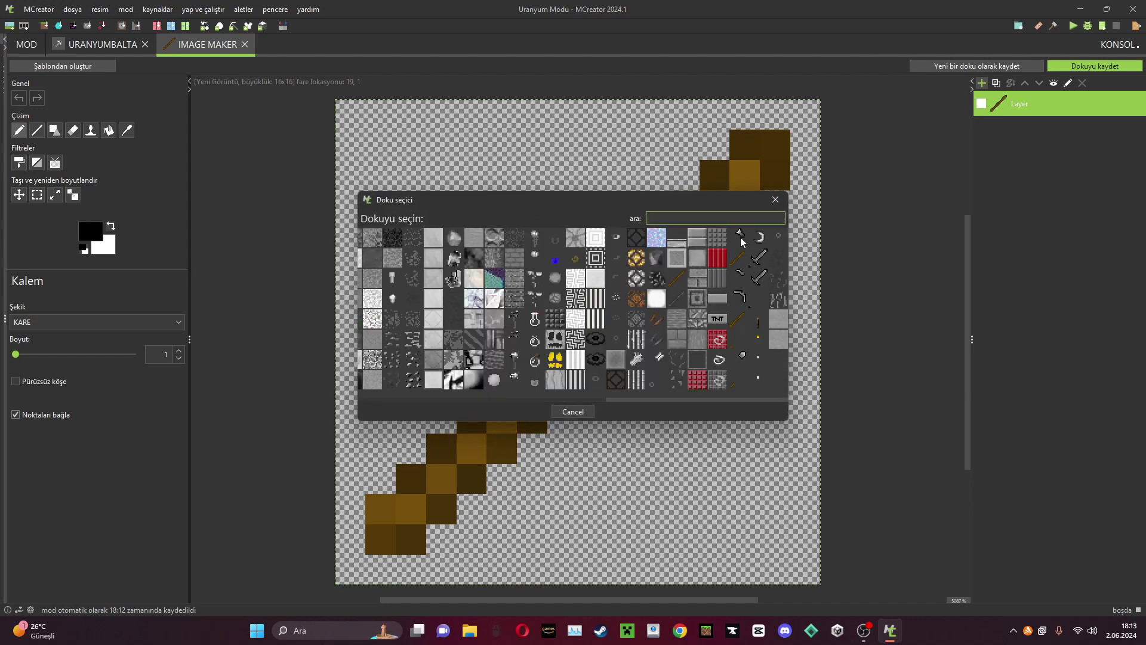
pyautogui.click(741, 235)
pyautogui.click(690, 391)
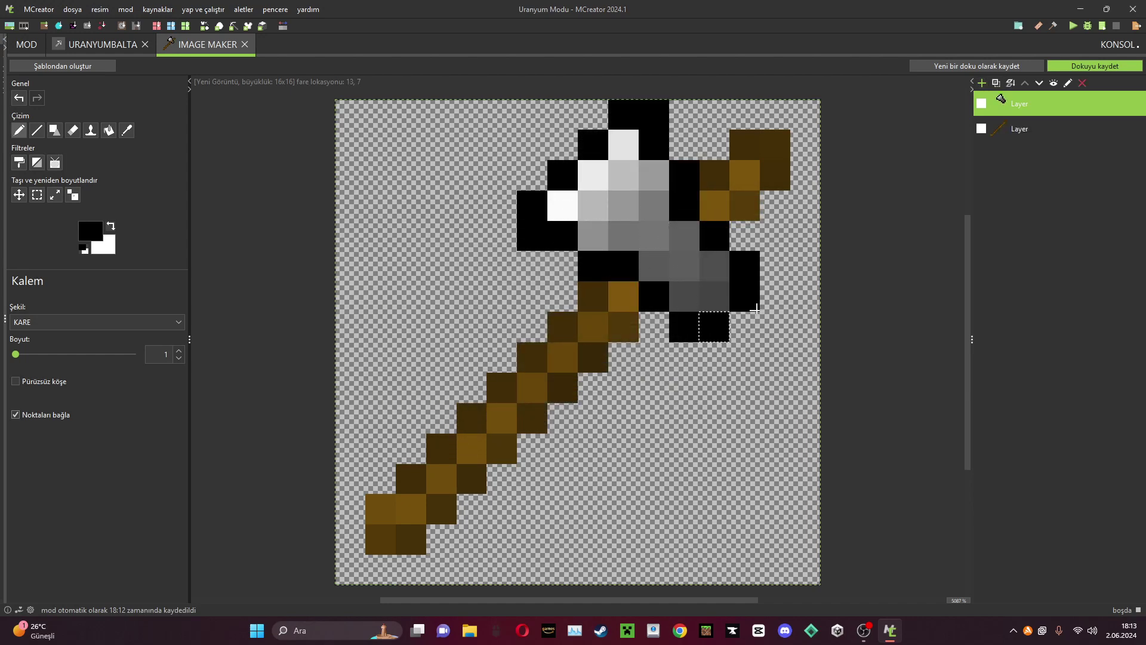
# Choose a green foreground colour and paint over all the grey pixels of the axe head, keeping the black outline.
pyautogui.click(99, 234)
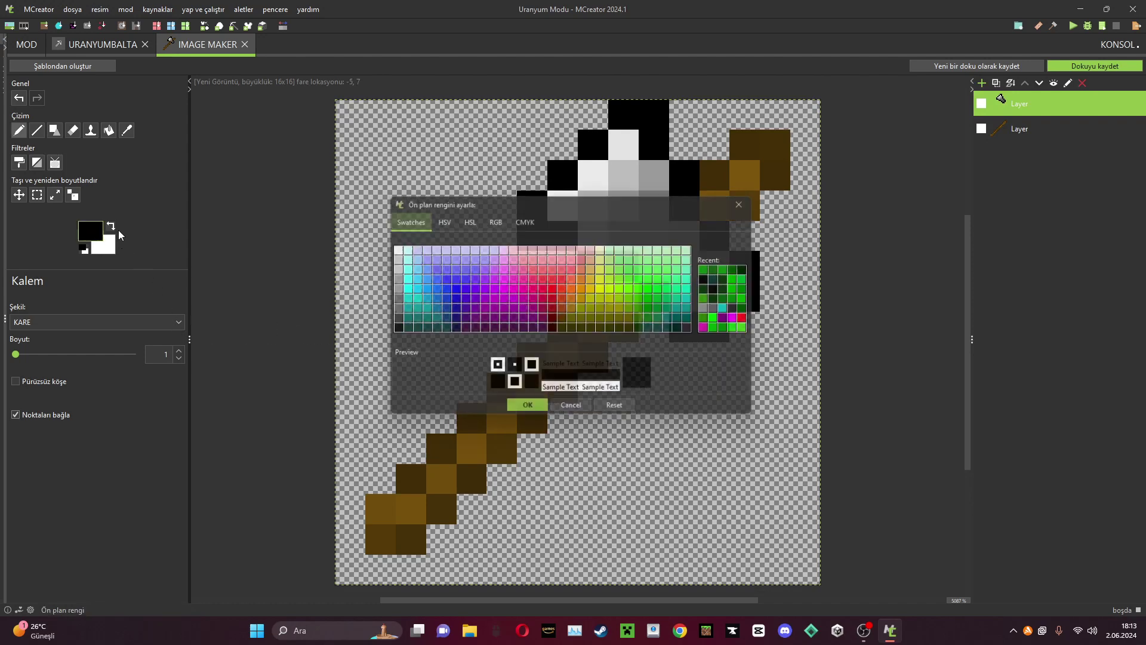
pyautogui.click(655, 319)
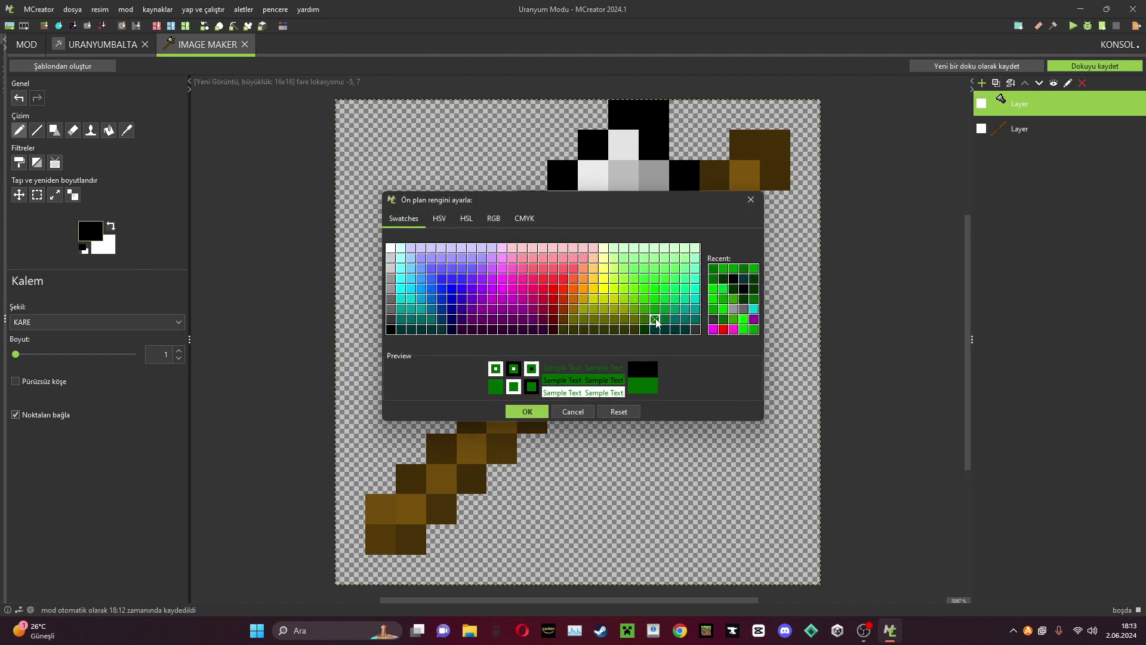
pyautogui.click(540, 411)
pyautogui.moveTo(562, 206)
pyautogui.mouseDown()
pyautogui.moveTo(593, 206)
pyautogui.moveTo(645, 171)
pyautogui.moveTo(635, 115)
pyautogui.moveTo(621, 197)
pyautogui.moveTo(582, 203)
pyautogui.moveTo(682, 233)
pyautogui.moveTo(690, 266)
pyautogui.moveTo(678, 294)
pyautogui.mouseUp()
pyautogui.hotkey('ctrl', 'z')
# Change the foreground colour to a darker green.
pyautogui.click(90, 231)
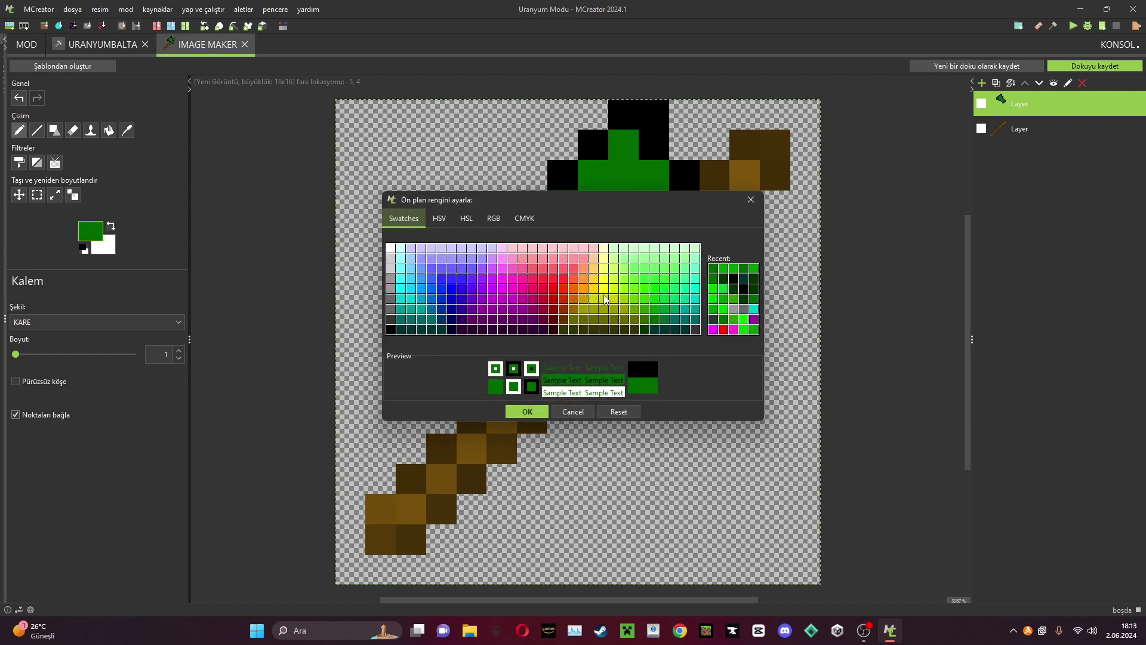
pyautogui.click(644, 328)
pyautogui.click(525, 411)
pyautogui.click(594, 206)
pyautogui.click(624, 174)
pyautogui.click(621, 230)
pyautogui.click(652, 213)
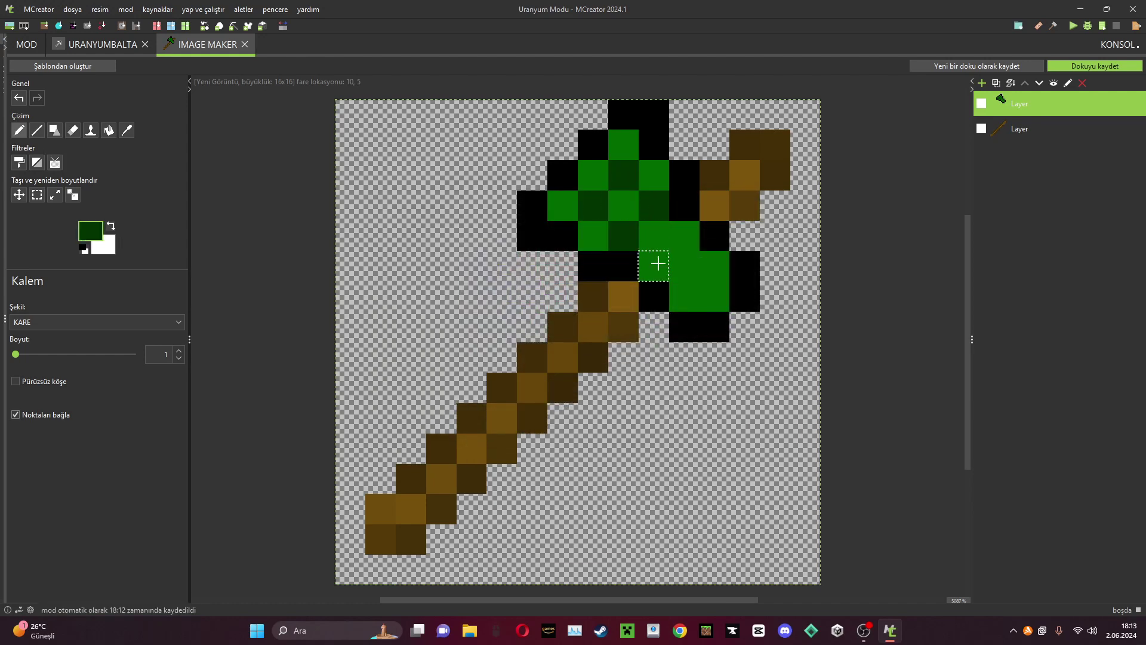
pyautogui.click(683, 266)
pyautogui.click(714, 296)
pyautogui.click(653, 237)
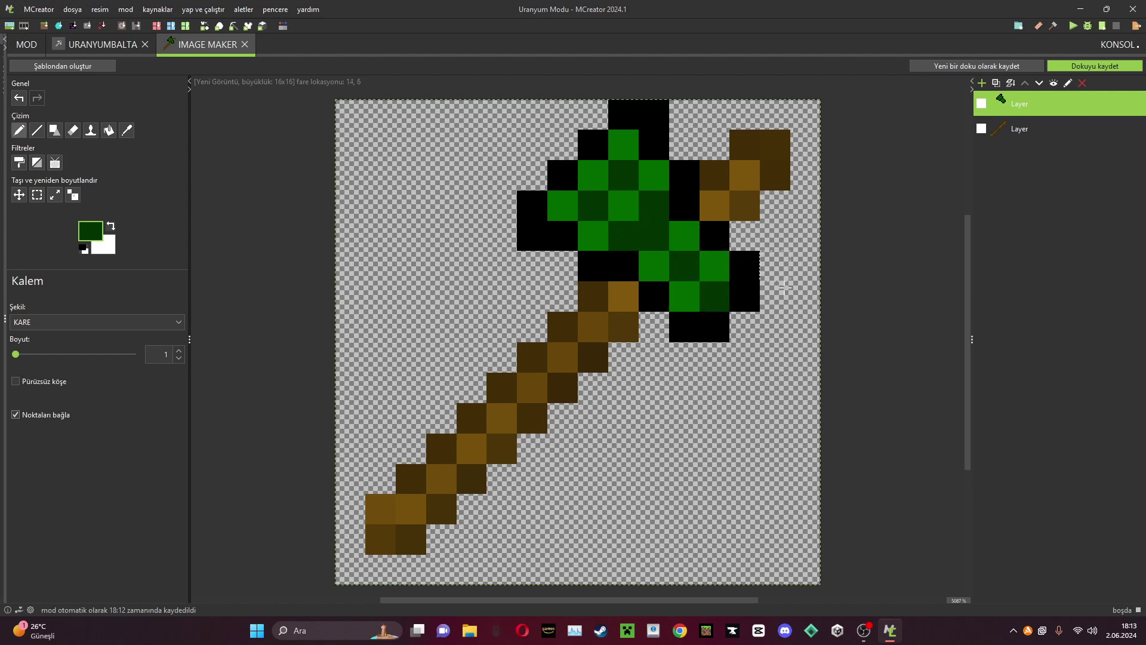
pyautogui.hotkey('ctrl', 'z')
pyautogui.hotkey('ctrl', 'z')
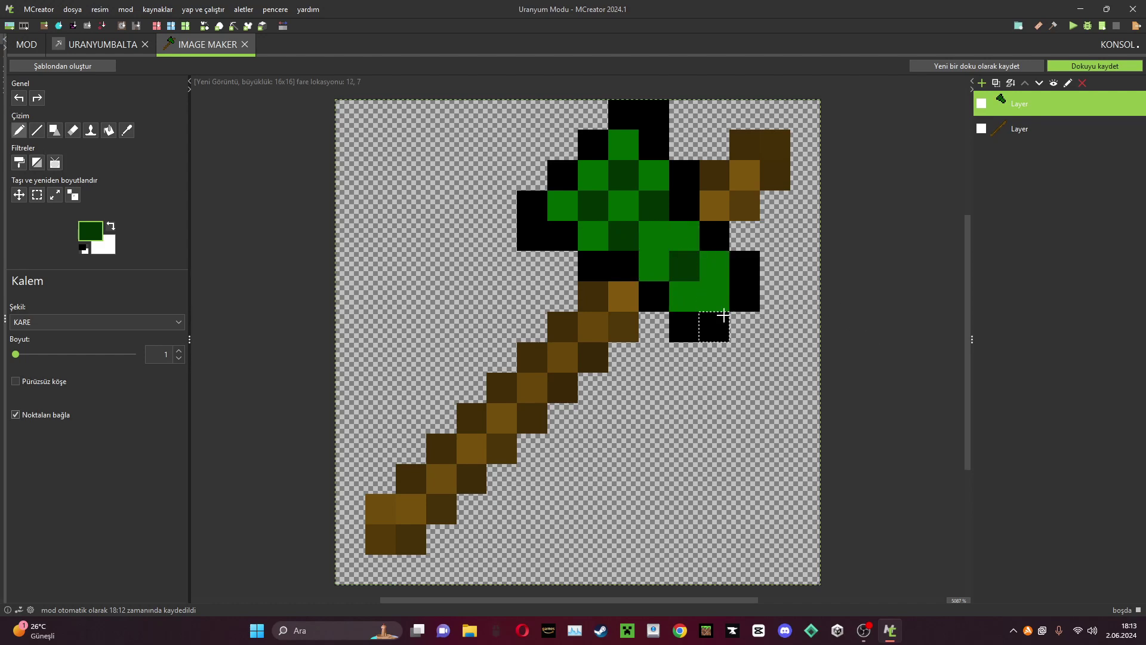
pyautogui.click(714, 296)
pyautogui.hotkey('ctrl', 'z')
pyautogui.hotkey('ctrl', 'z')
pyautogui.hotkey('ctrl', 'z')
pyautogui.hotkey('ctrl', 'z')
pyautogui.hotkey('ctrl', 'z')
pyautogui.hotkey('ctrl', 'z')
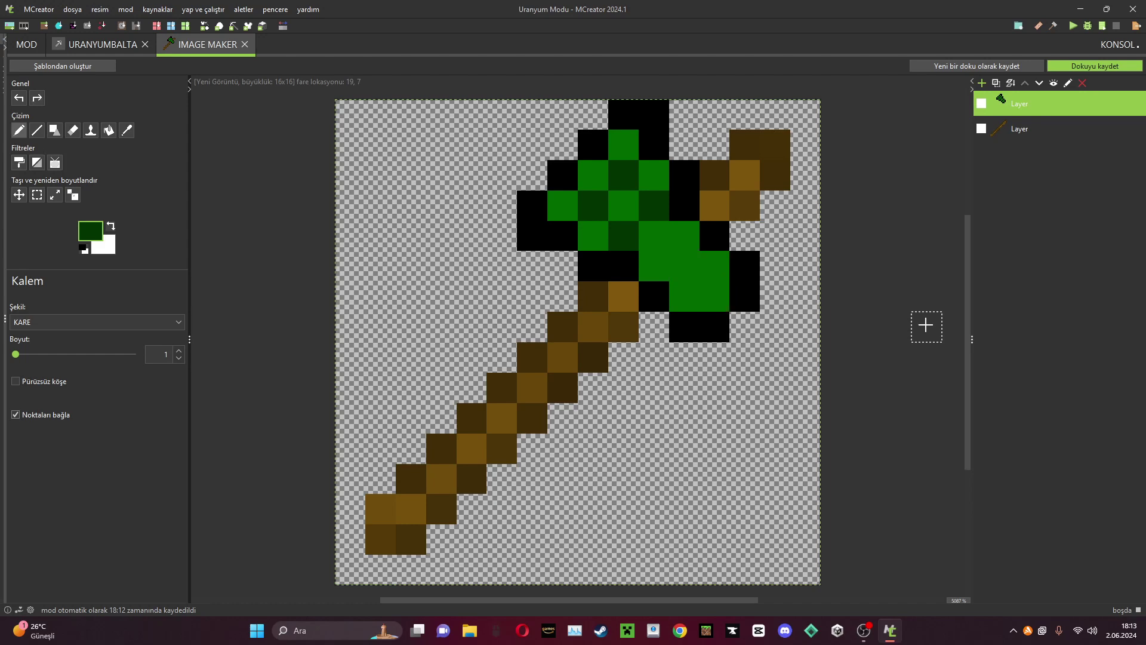
pyautogui.moveTo(599, 209); pyautogui.dragTo(652, 235)
pyautogui.click(632, 172)
pyautogui.click(686, 266)
pyautogui.moveTo(686, 296); pyautogui.dragTo(715, 296)
pyautogui.click(717, 277)
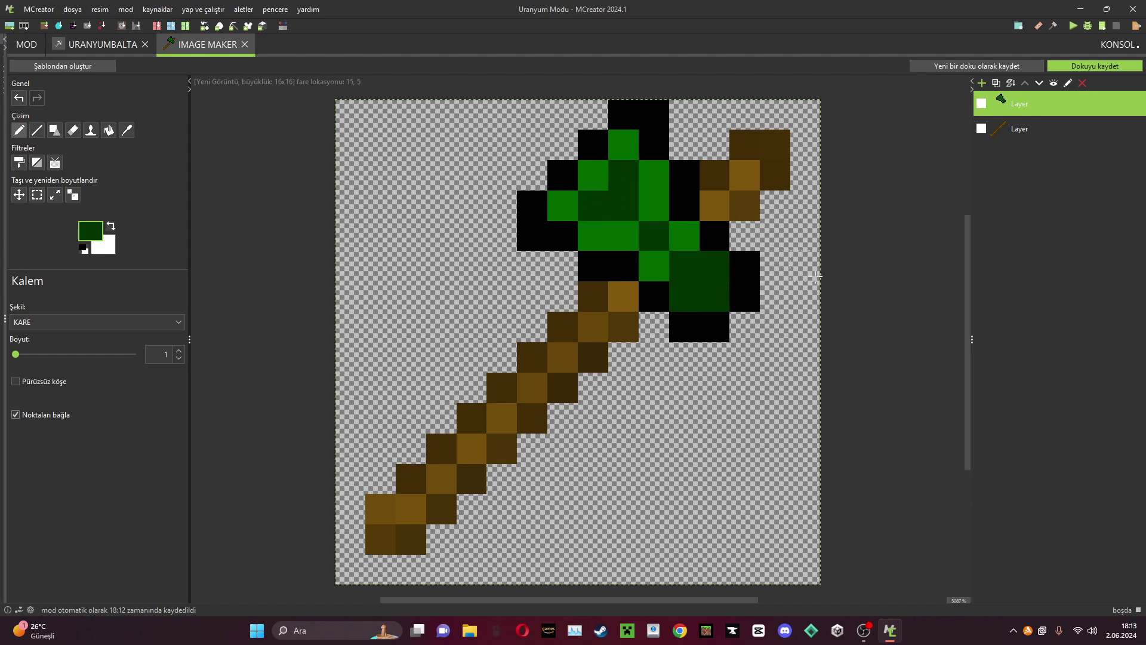
pyautogui.hotkey('ctrl', 'z')
pyautogui.hotkey('ctrl', 'z')
pyautogui.hotkey('ctrl', 'z')
pyautogui.hotkey('ctrl', 'z')
pyautogui.hotkey('ctrl', 'z')
pyautogui.hotkey('ctrl', 'z')
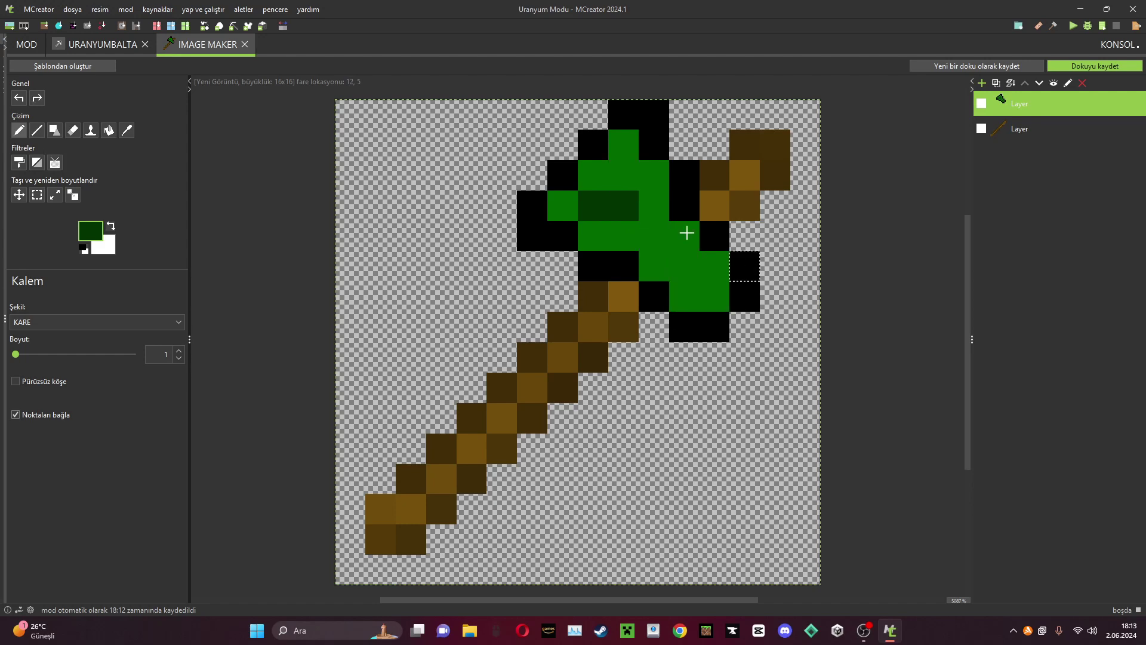
pyautogui.moveTo(628, 178); pyautogui.dragTo(619, 200)
pyautogui.moveTo(665, 258); pyautogui.dragTo(692, 266)
pyautogui.click(713, 287)
pyautogui.hotkey('ctrl', 'z')
pyautogui.hotkey('ctrl', 'z')
pyautogui.hotkey('ctrl', 'z')
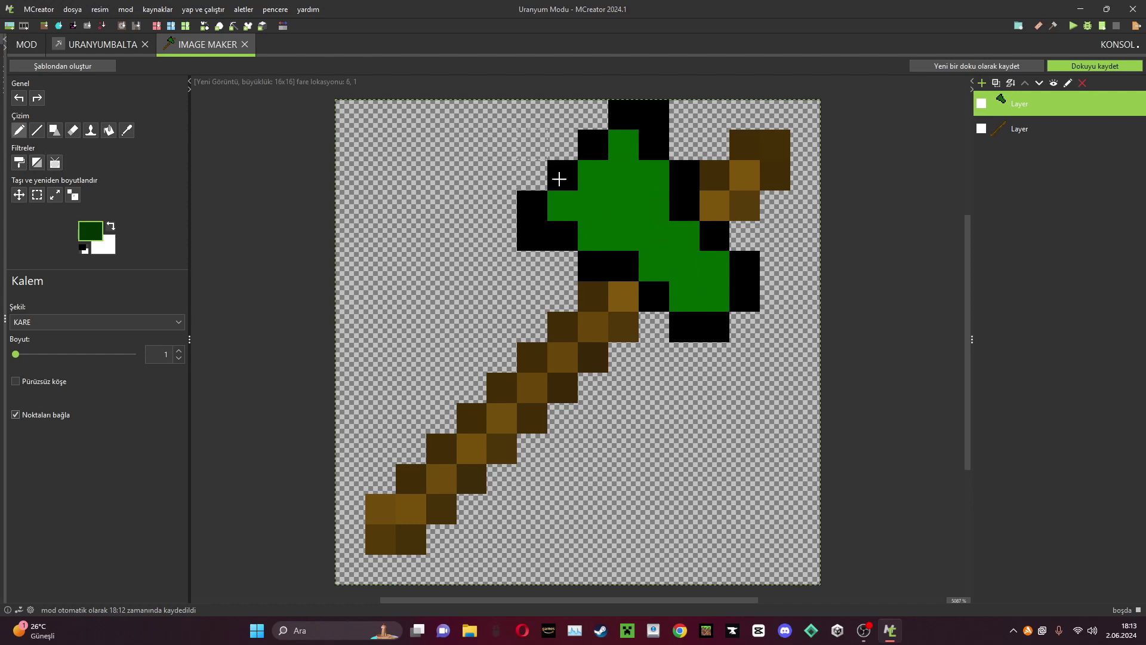
# Shade the green axe head with staggered dark green pixels running from its upper edge down to the lower blade corner.
pyautogui.click(586, 207)
pyautogui.click(629, 234)
pyautogui.click(655, 229)
pyautogui.click(658, 210)
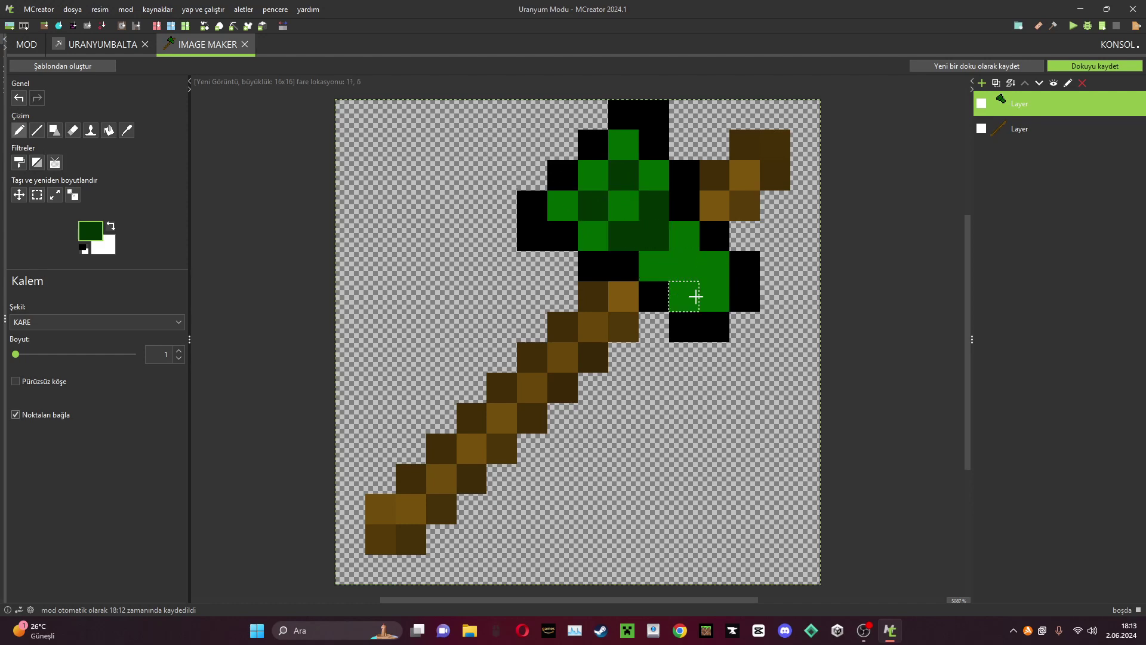
pyautogui.click(687, 273)
pyautogui.click(709, 292)
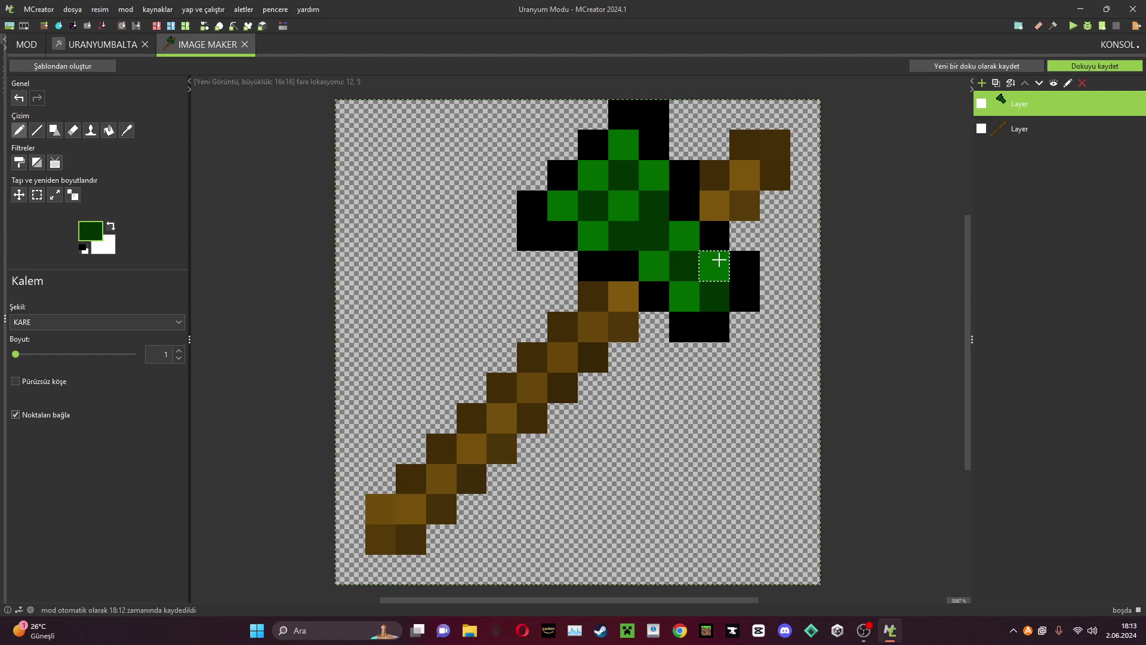
# Save the texture as an item (Eşya) texture named balta.
pyautogui.click(1094, 65)
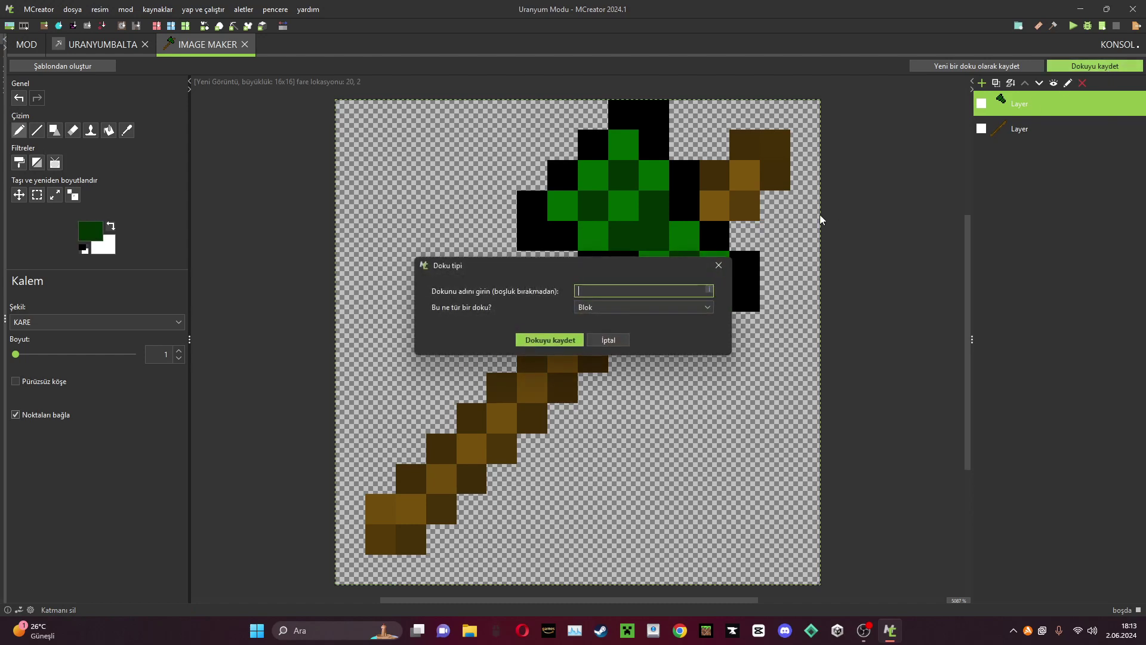
pyautogui.click(601, 309)
pyautogui.click(603, 331)
pyautogui.click(668, 296)
pyautogui.write('bala')
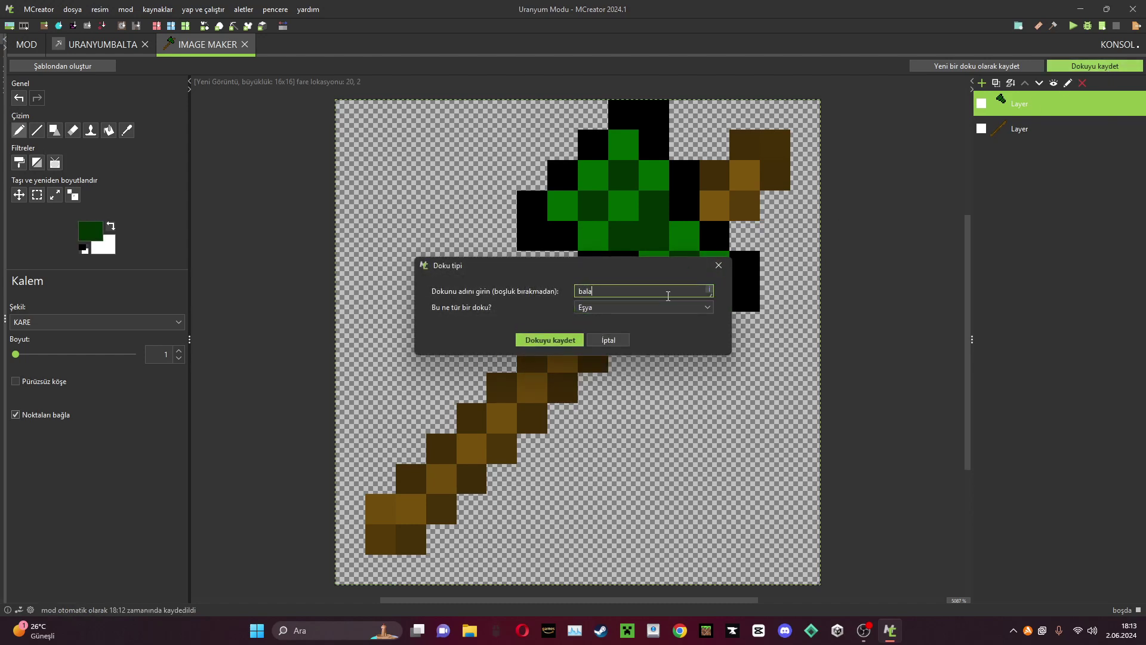
pyautogui.click(579, 340)
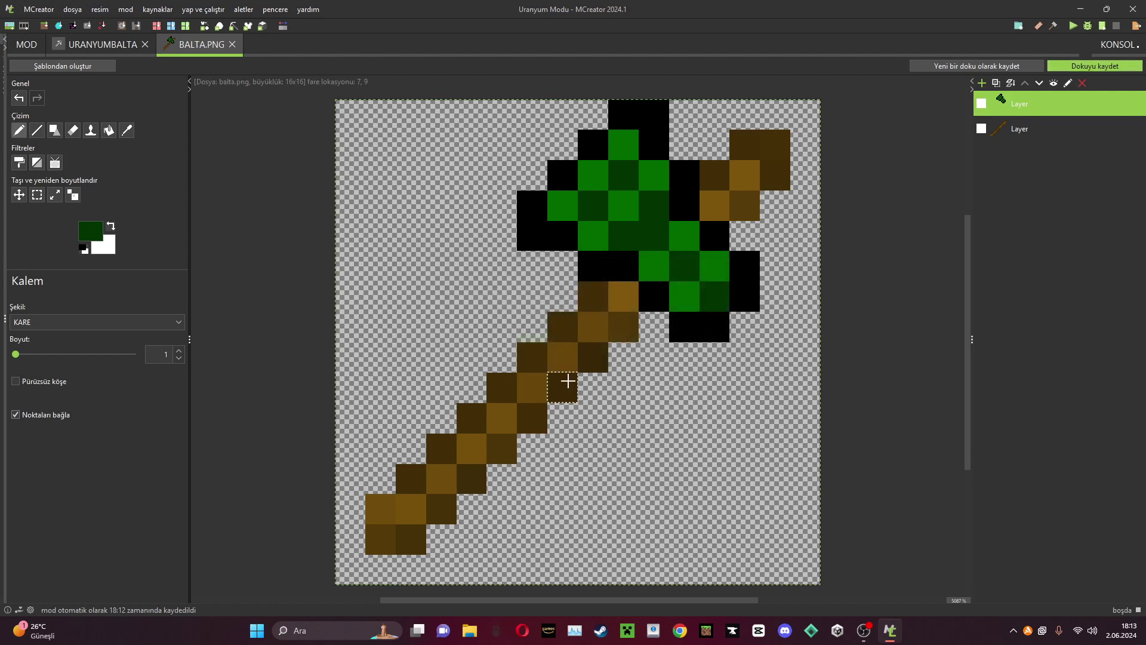
# Close the texture image and assign the balta texture to the UranyumBalta tool.
pyautogui.click(232, 44)
pyautogui.click(365, 290)
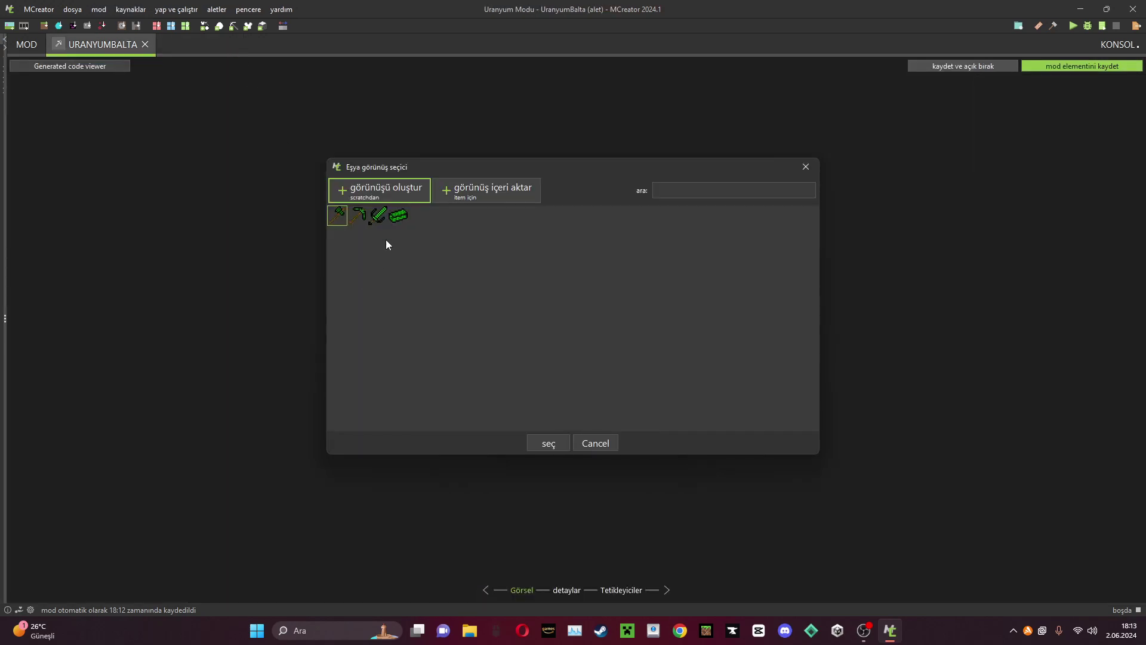
pyautogui.doubleClick(338, 216)
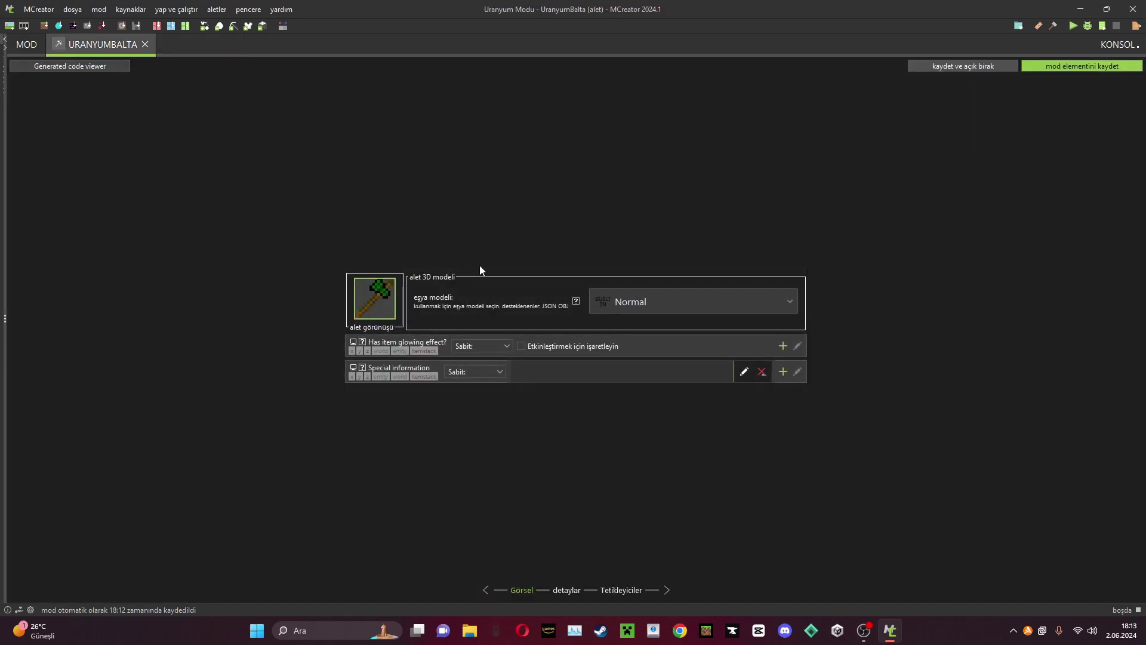
# Set the tool type to Axe in the UranyumBalta details.
pyautogui.click(567, 589)
pyautogui.click(641, 176)
pyautogui.click(611, 219)
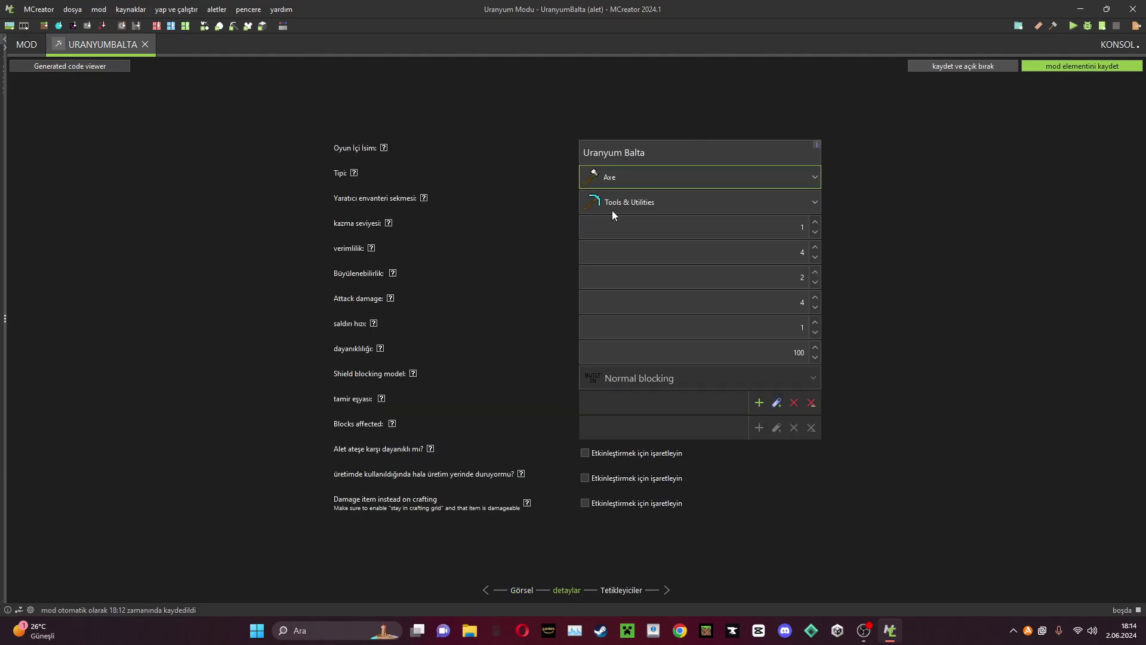
# Set the axe's efficiency (verimlilik) to 20 and its enchantability (Büyülenebilirlik) to 20.
pyautogui.click(716, 231)
pyautogui.click(688, 257)
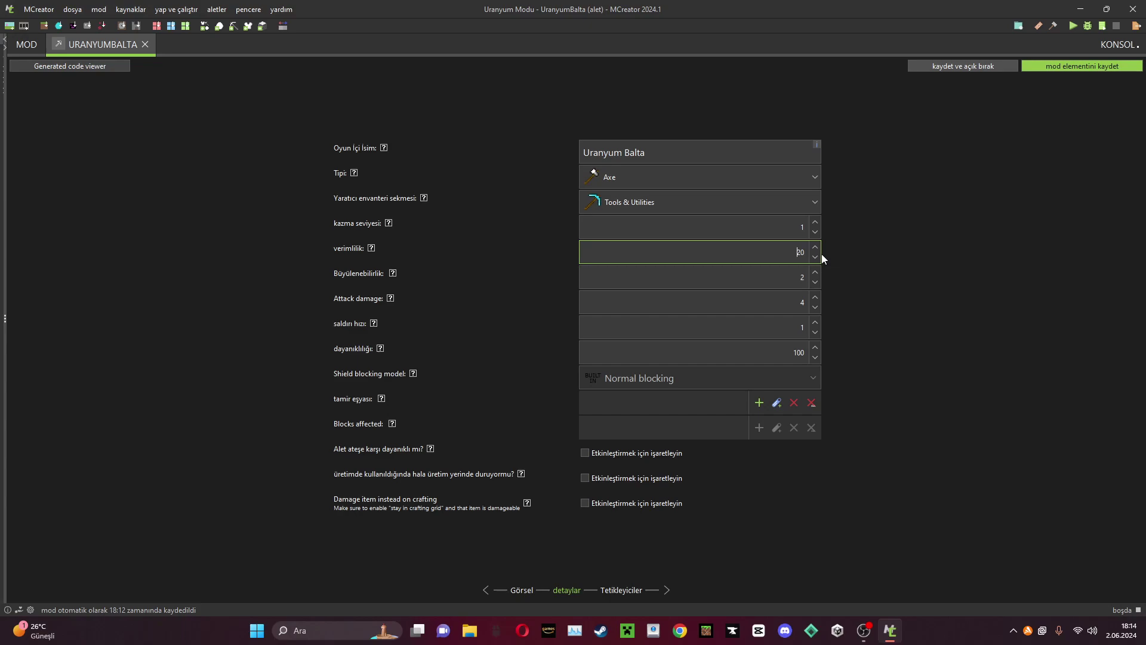
pyautogui.click(665, 278)
pyautogui.press('Delete')
pyautogui.write('20')
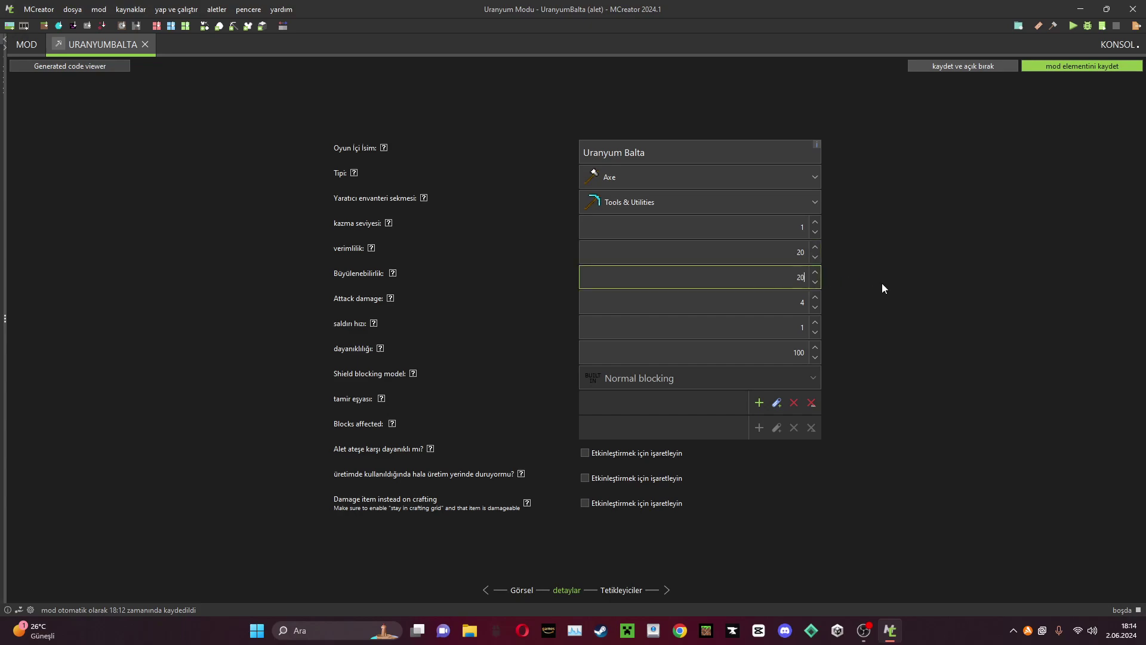
# Set the axe's durability (dayanıklılığı) to 10.000 and add UranyumKulcesi as its repair item.
pyautogui.doubleClick(783, 307)
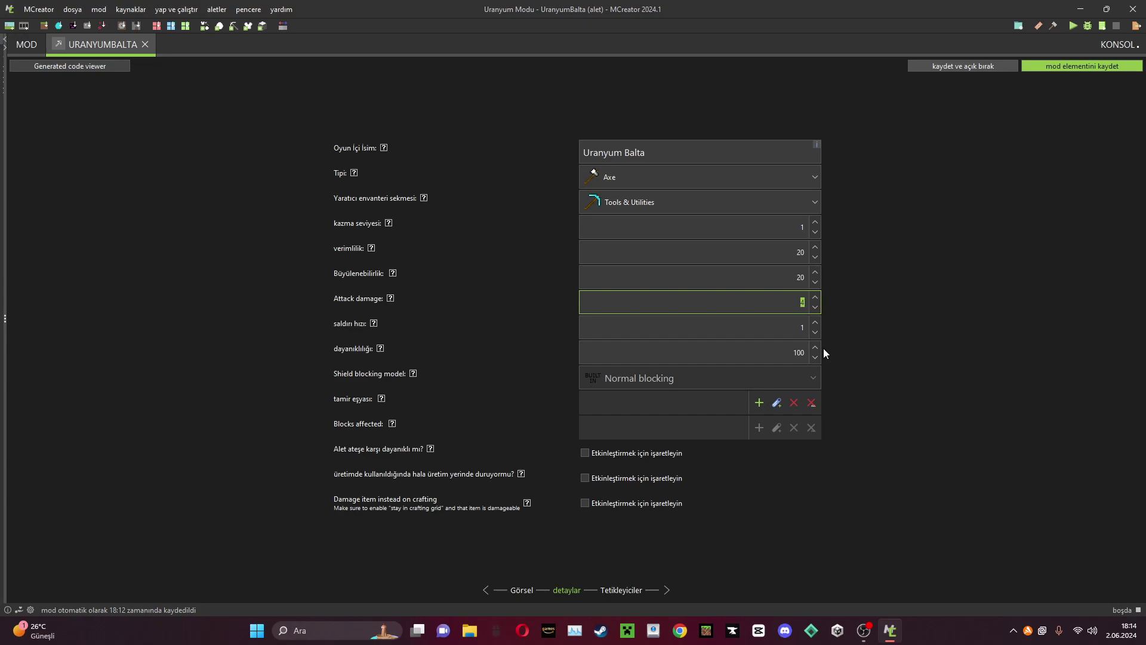
pyautogui.click(803, 354)
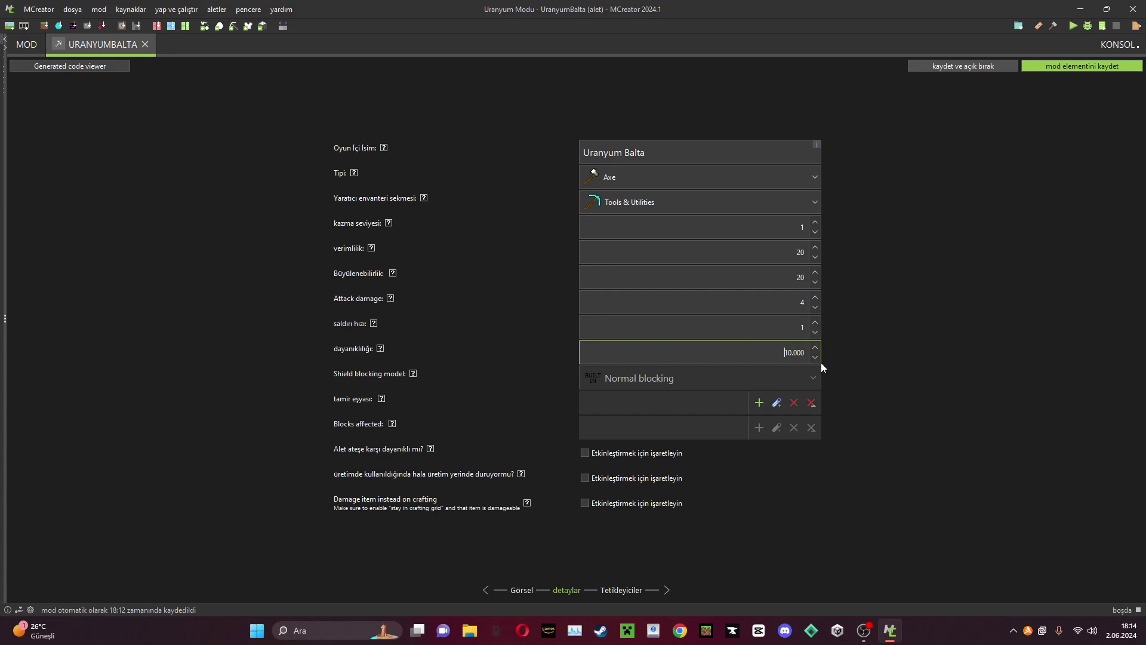
pyautogui.click(759, 404)
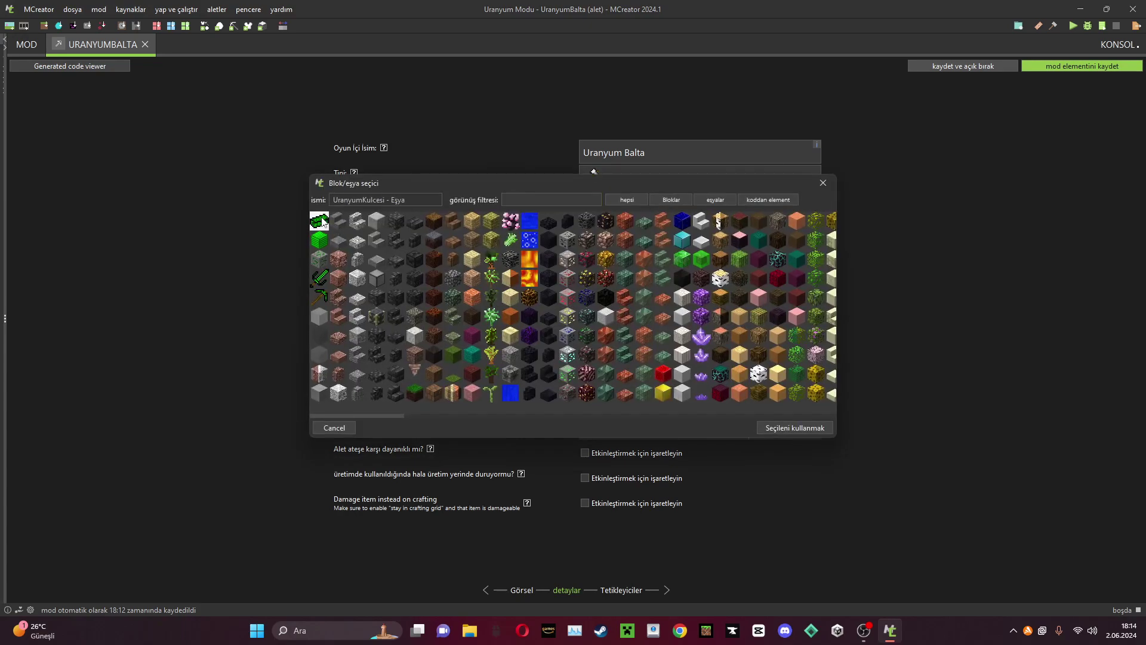
pyautogui.doubleClick(657, 347)
# Set the axe's attack damage to 8 and its attack speed (saldırı hızı) to 0,5.
pyautogui.doubleClick(807, 309)
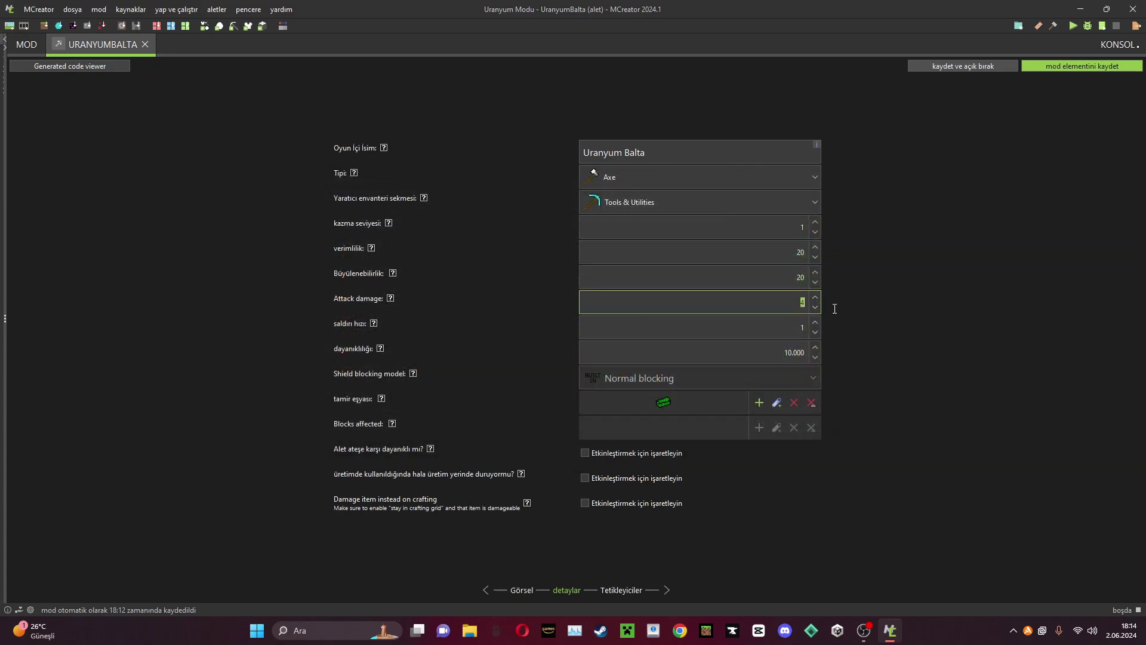
pyautogui.write('8')
pyautogui.doubleClick(803, 327)
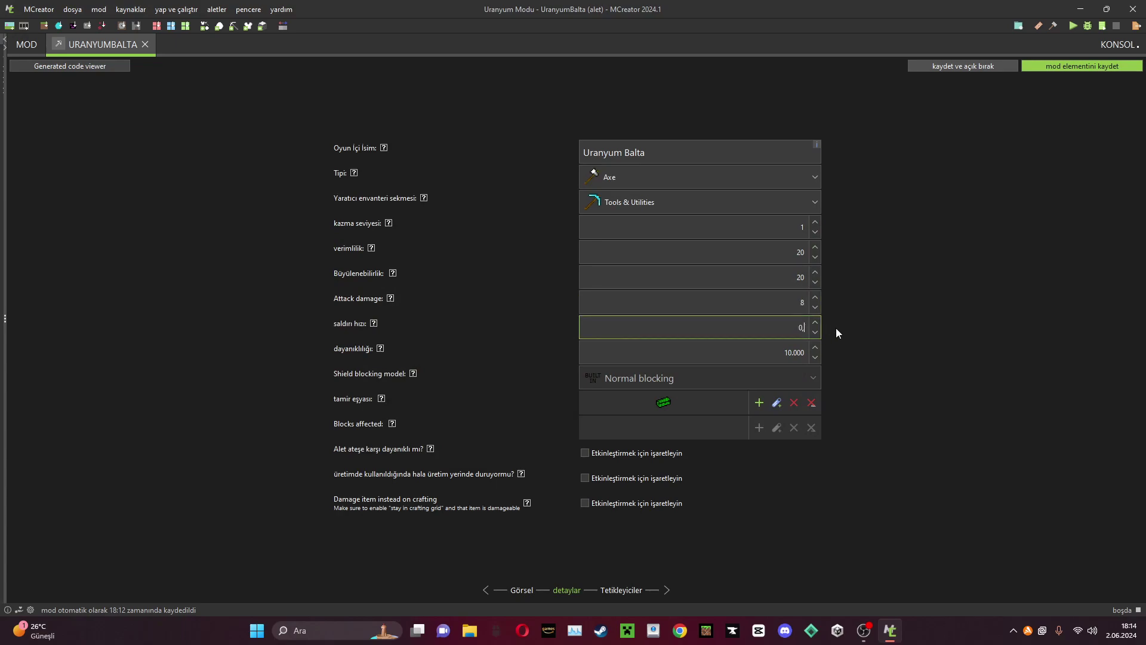
# Make the axe fire resistant and save the UranyumBalta mod element.
pyautogui.click(645, 455)
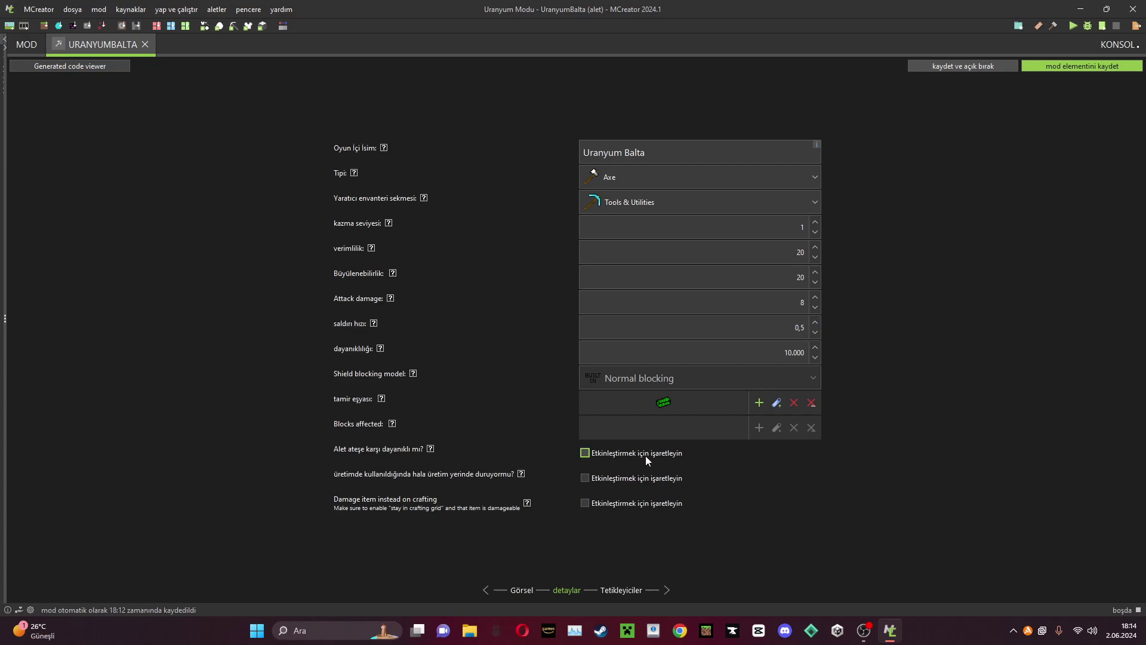
pyautogui.click(1061, 71)
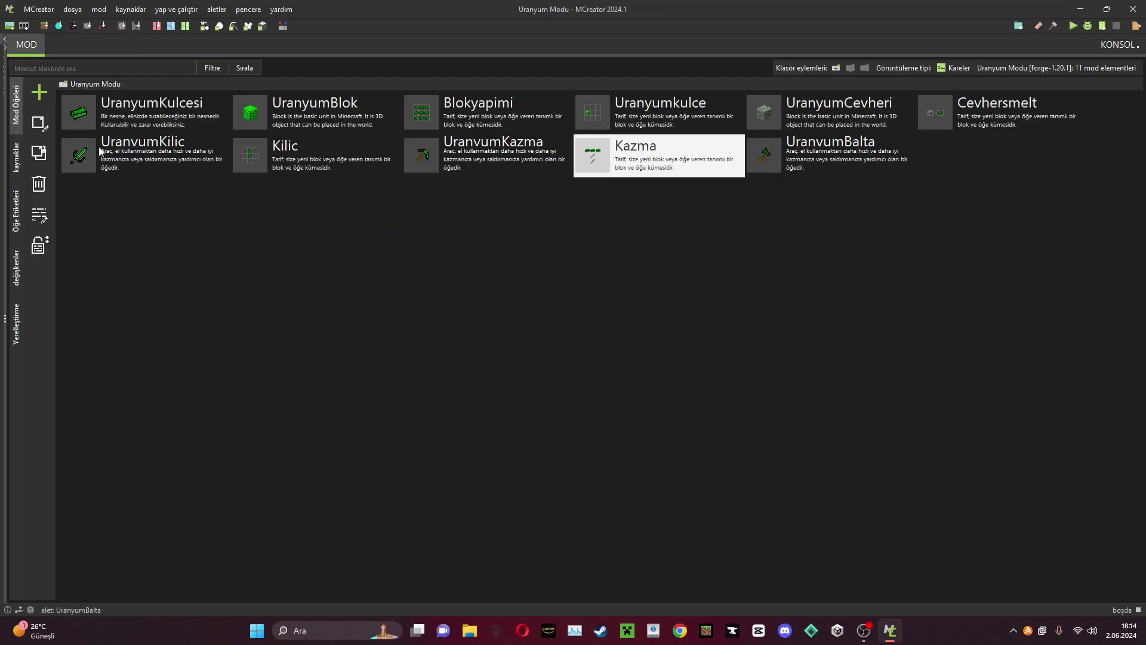
# Create a recipe (tarif) element named Balta with UranyumBalta as its crafting result.
pyautogui.click(39, 93)
pyautogui.click(218, 331)
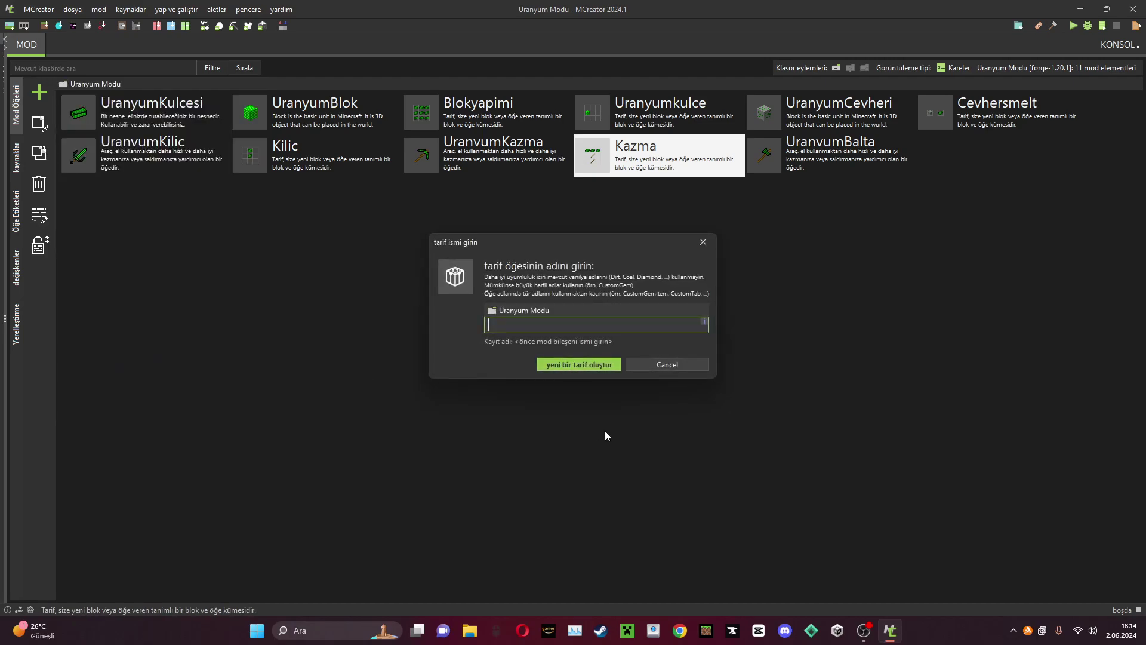
pyautogui.write('Balta')
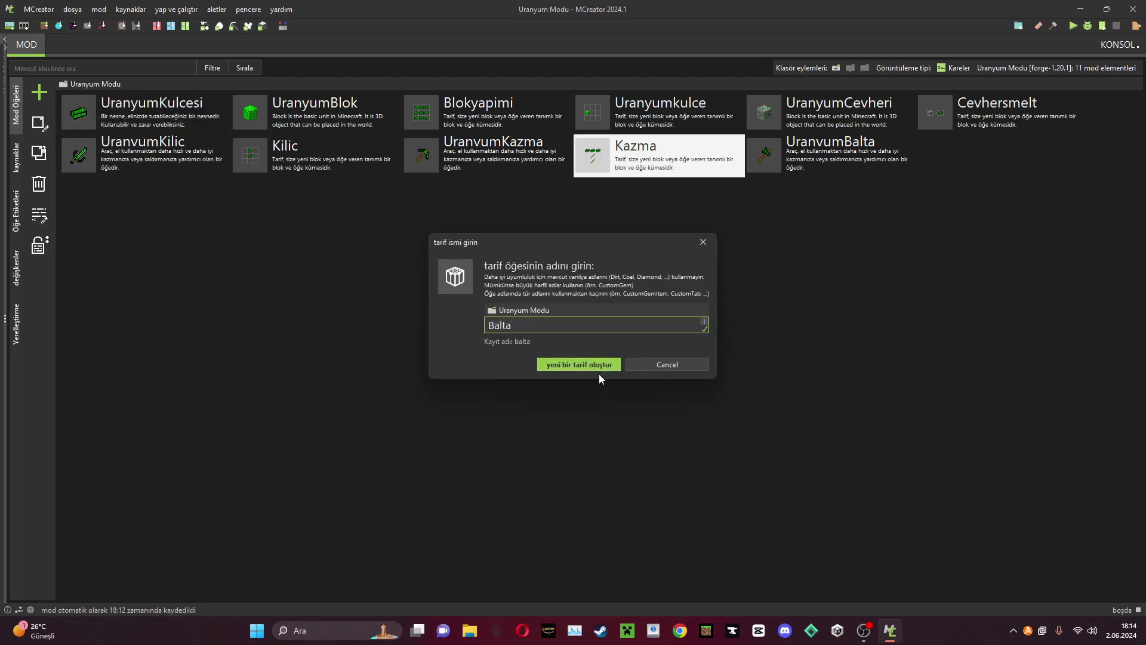
pyautogui.click(615, 367)
pyautogui.click(763, 320)
pyautogui.doubleClick(320, 316)
# Place UranyumKulcesi in the top-middle, top-right and middle-right slots of the Balta crafting grid.
pyautogui.click(706, 310)
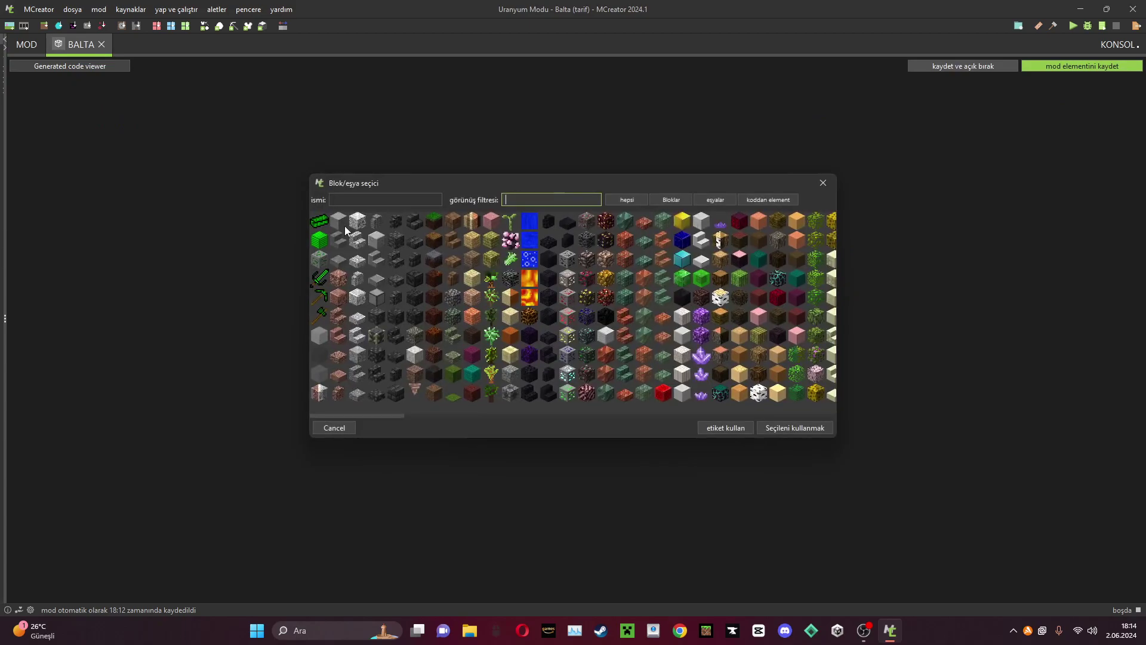
pyautogui.doubleClick(319, 225)
pyautogui.moveTo(701, 305); pyautogui.dragTo(718, 310)
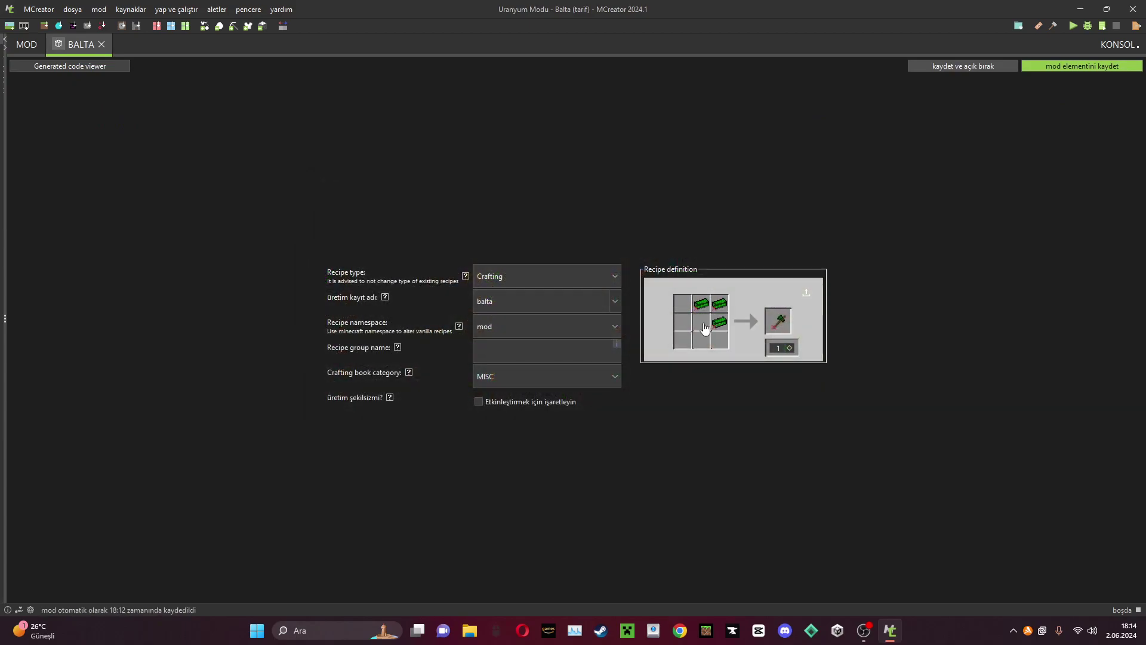
# Place sticks in the centre and bottom-middle slots of the crafting grid and save the Balta recipe.
pyautogui.click(717, 325)
pyautogui.write('stick')
pyautogui.doubleClick(320, 278)
pyautogui.moveTo(701, 322); pyautogui.dragTo(701, 341)
pyautogui.click(1059, 67)
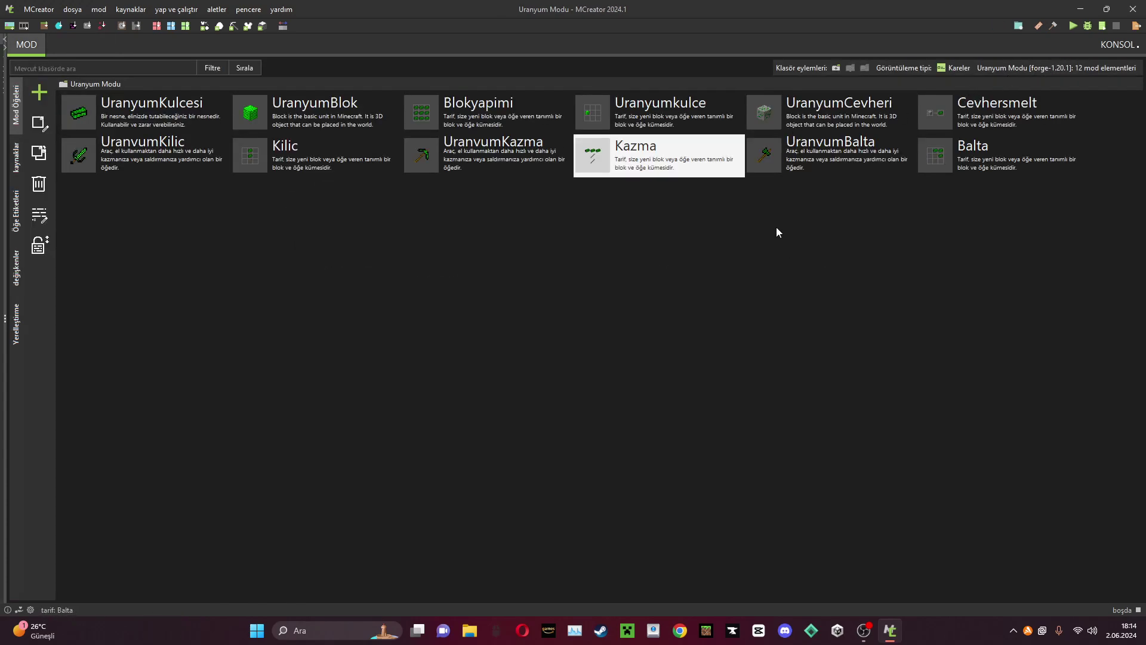
# Create a new tool (alet) element named Uranyum_Kurek.
pyautogui.click(41, 93)
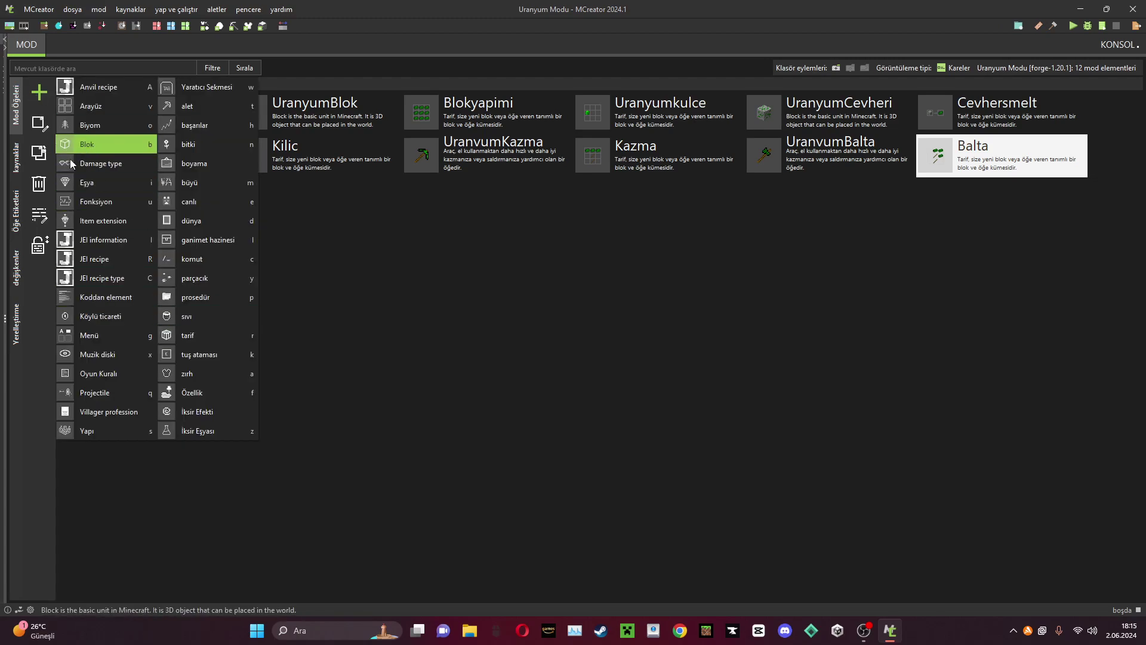
pyautogui.click(203, 111)
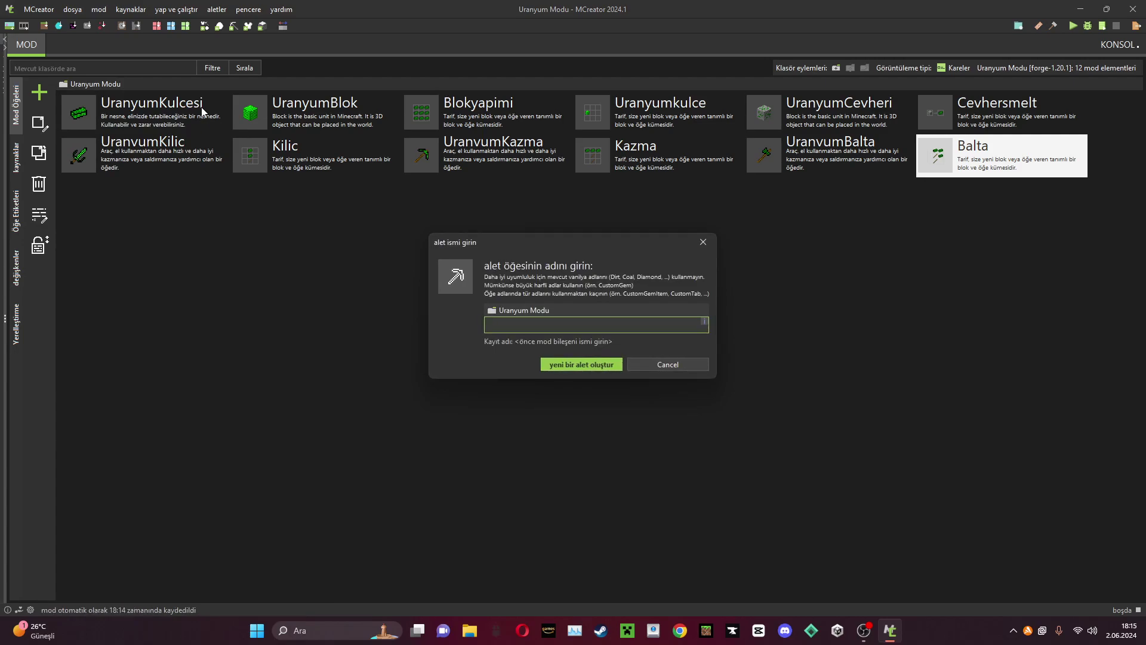
pyautogui.write('Uranyum_Kurek')
pyautogui.click(577, 364)
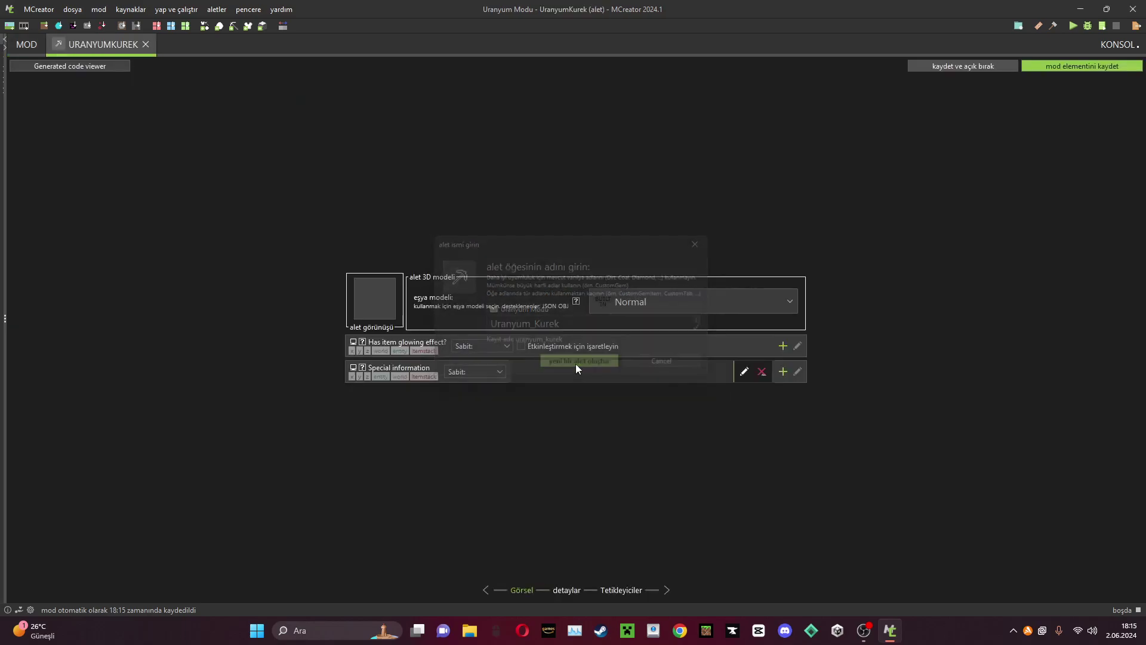
# Create a new 16x16 texture for the shovel from the brown wooden handle template.
pyautogui.click(387, 305)
pyautogui.click(357, 194)
pyautogui.click(667, 275)
pyautogui.click(652, 307)
pyautogui.click(650, 303)
pyautogui.hscroll(5, 645, 299)
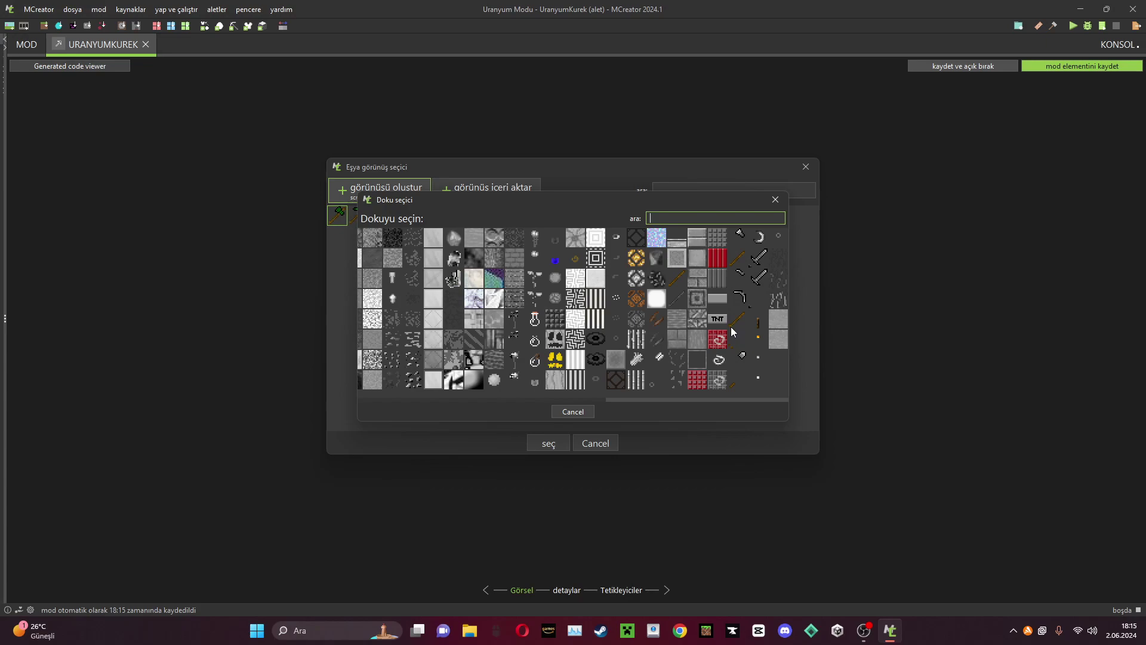
pyautogui.click(736, 325)
pyautogui.click(688, 361)
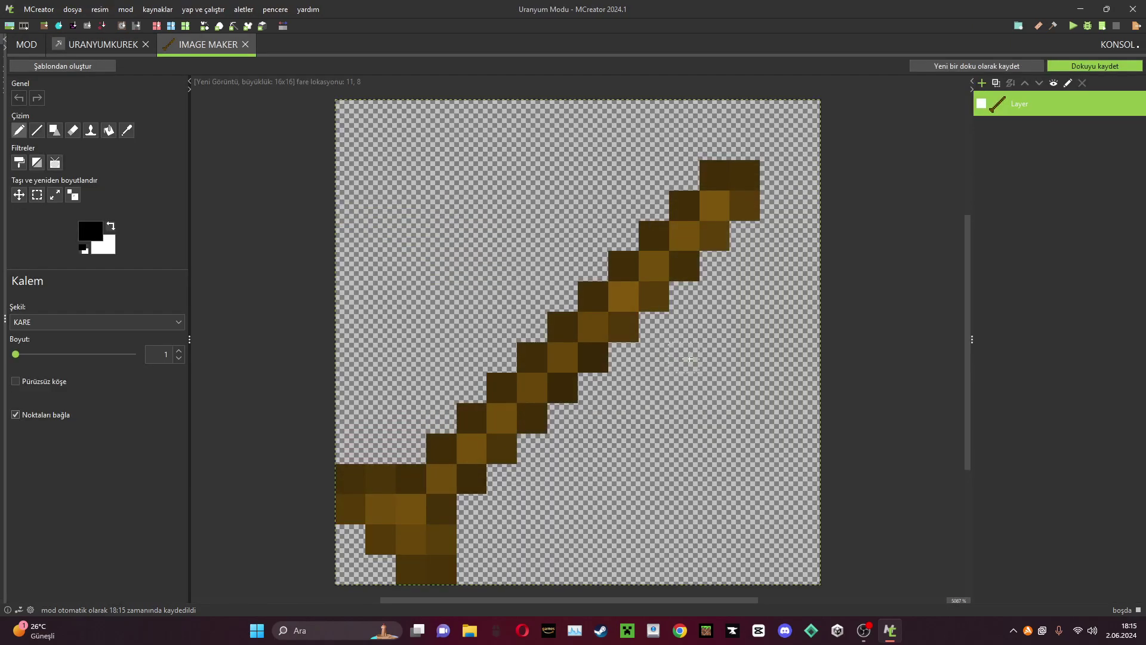
# Add a new 16x16 layer filled with the shovel head template (Şablon) above the handle.
pyautogui.click(982, 83)
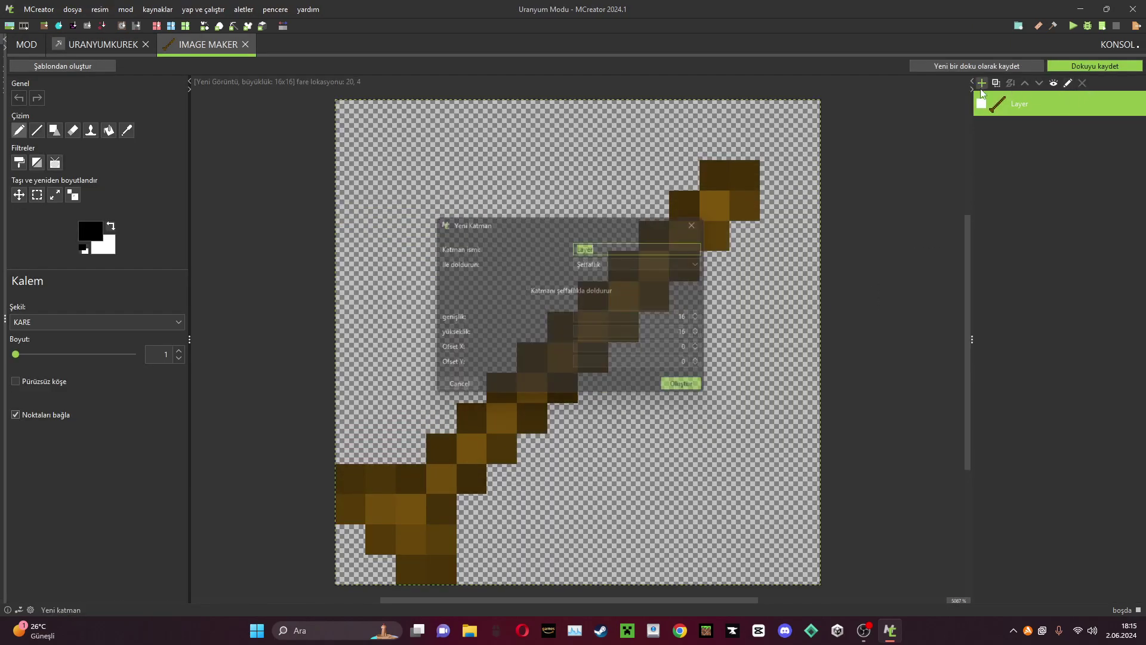
pyautogui.click(610, 260)
pyautogui.click(615, 299)
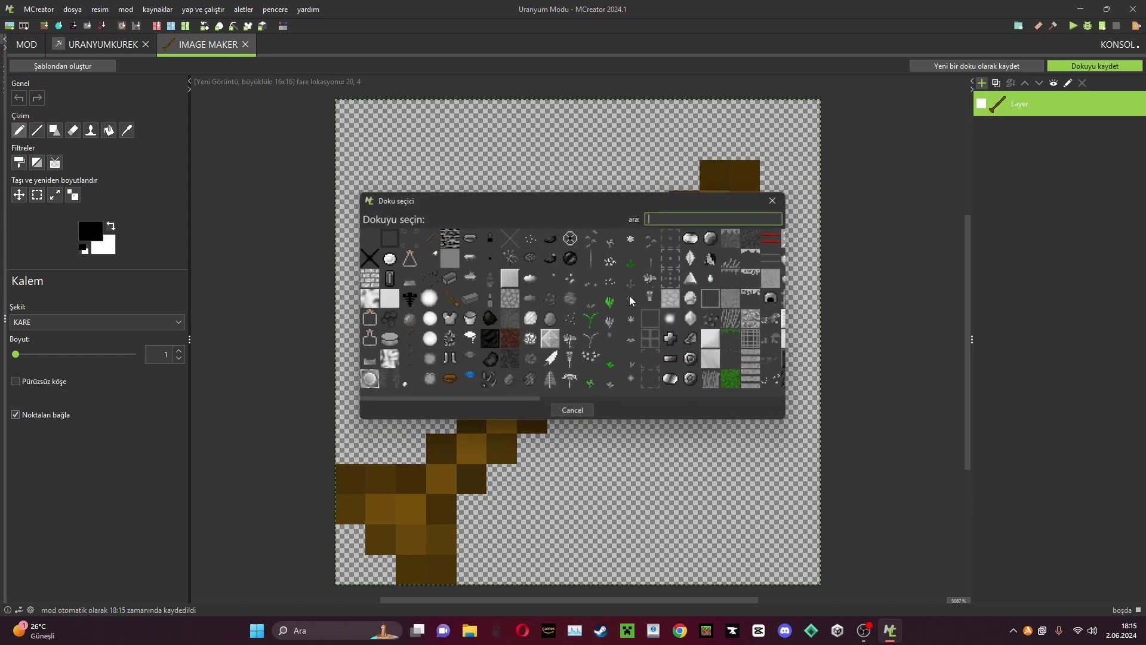
pyautogui.click(738, 357)
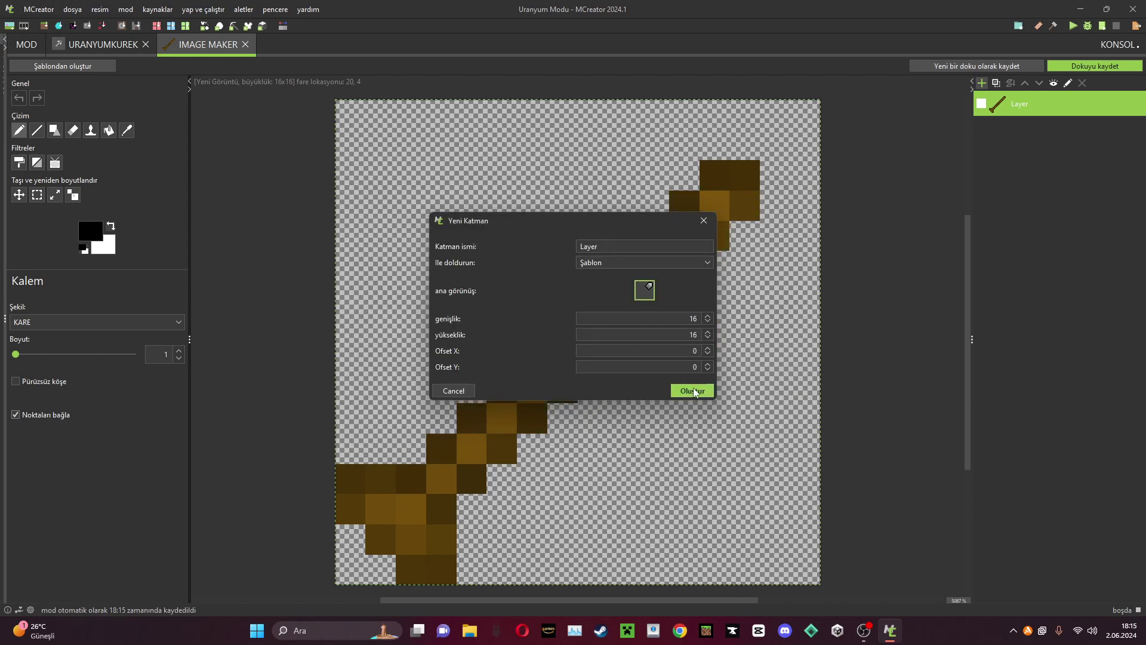
pyautogui.click(693, 390)
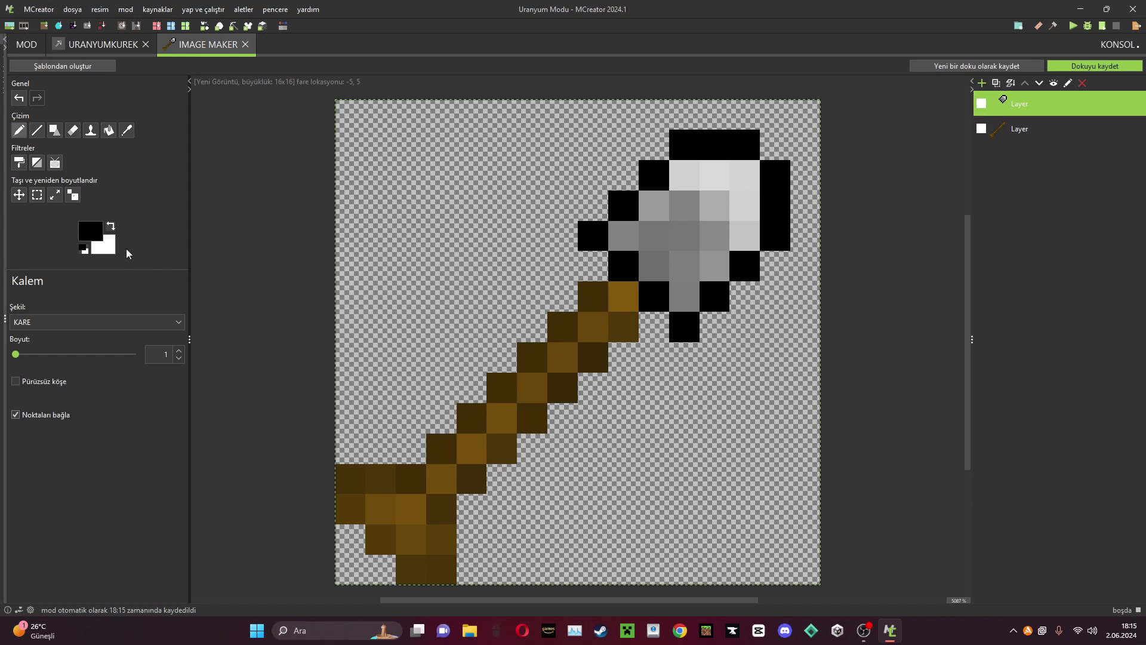
# Set the foreground colour to dark green and paint alternating grey pixels of the shovel head with it.
pyautogui.click(91, 239)
pyautogui.click(654, 329)
pyautogui.click(644, 329)
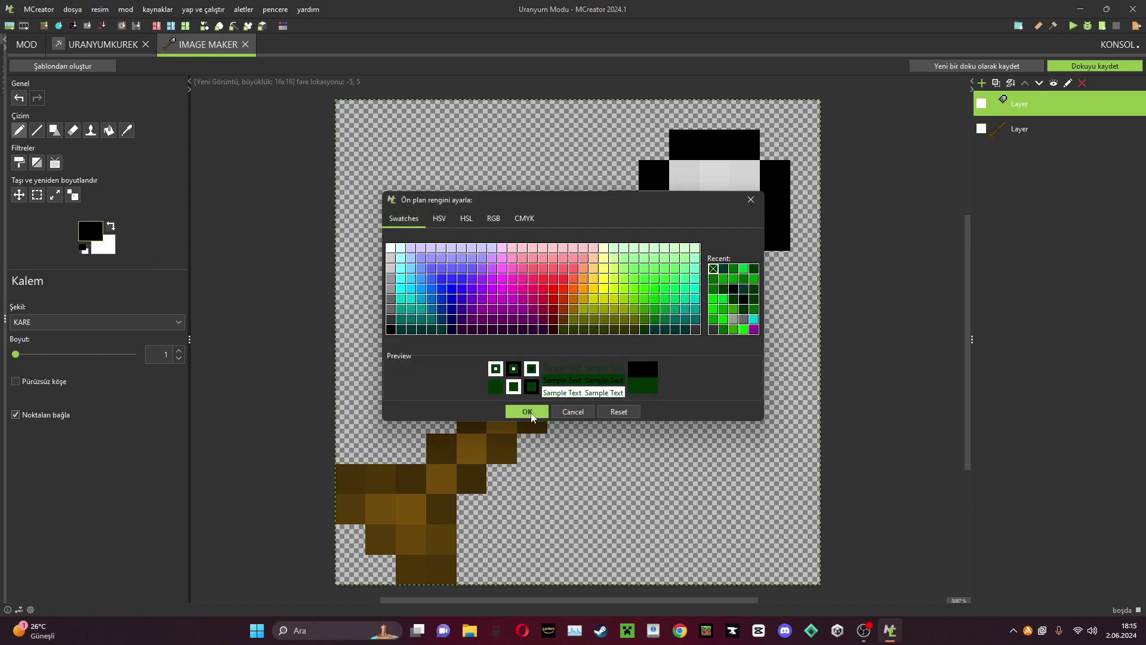
pyautogui.click(527, 411)
pyautogui.click(650, 237)
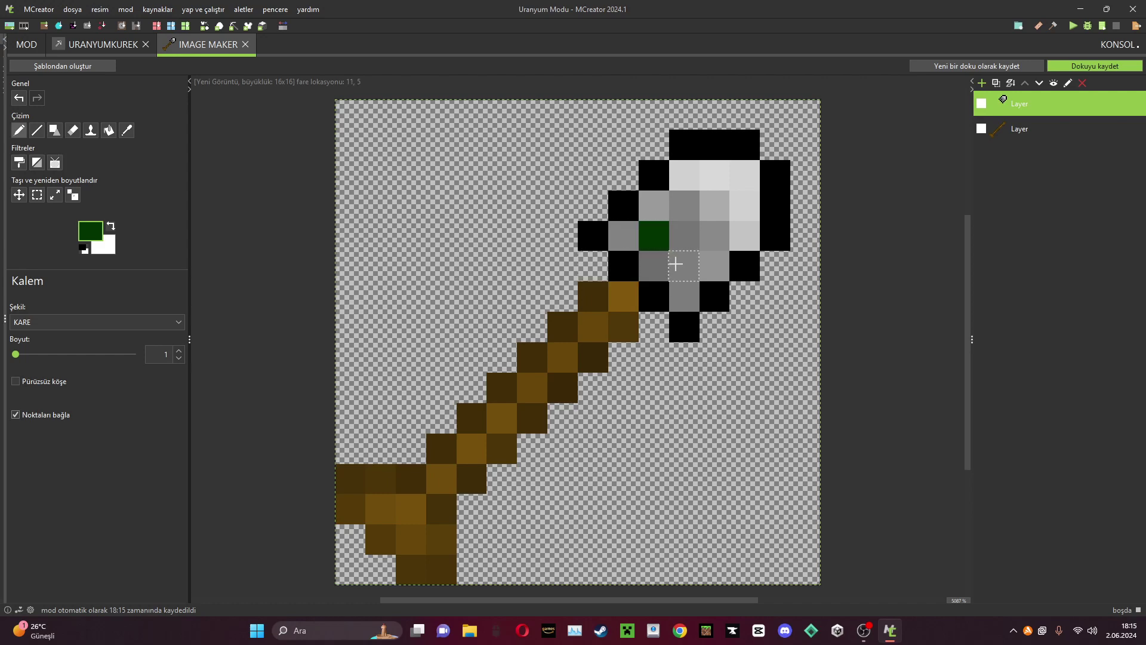
pyautogui.click(674, 264)
pyautogui.click(693, 208)
pyautogui.click(714, 236)
pyautogui.click(713, 175)
pyautogui.click(744, 206)
pyautogui.click(744, 175)
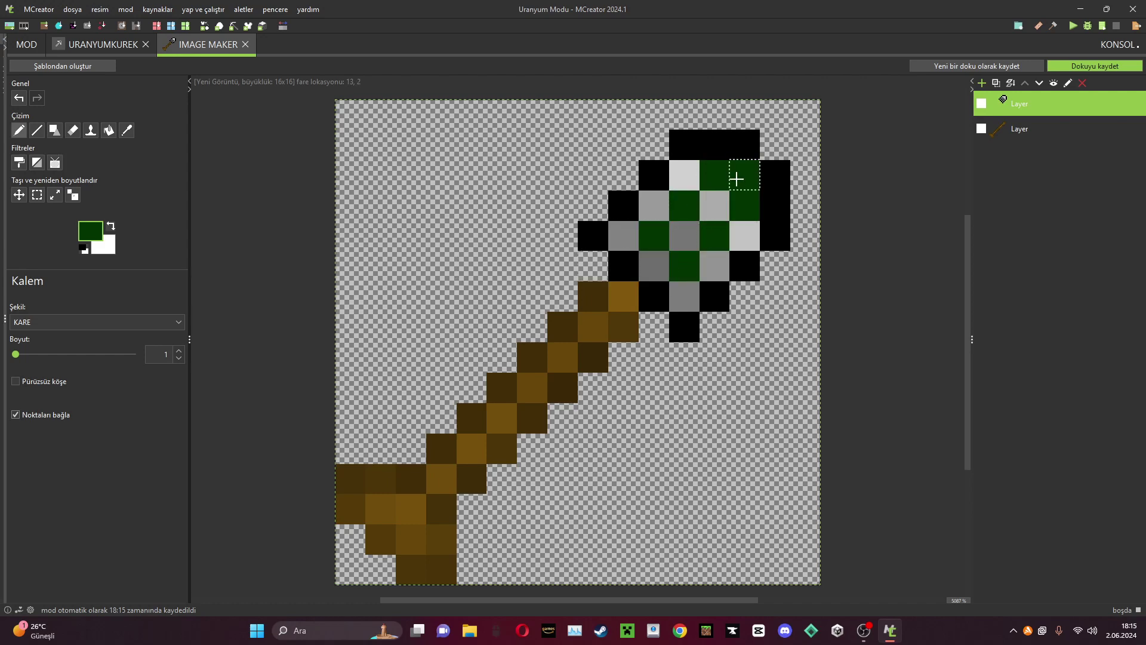
pyautogui.click(623, 236)
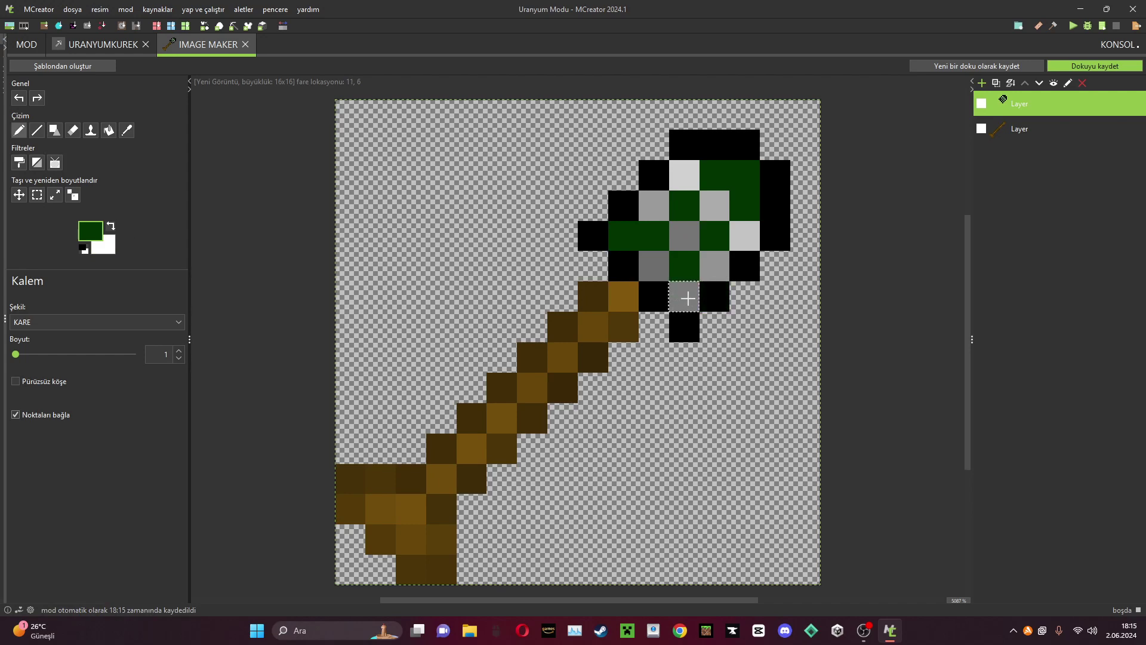
pyautogui.click(686, 299)
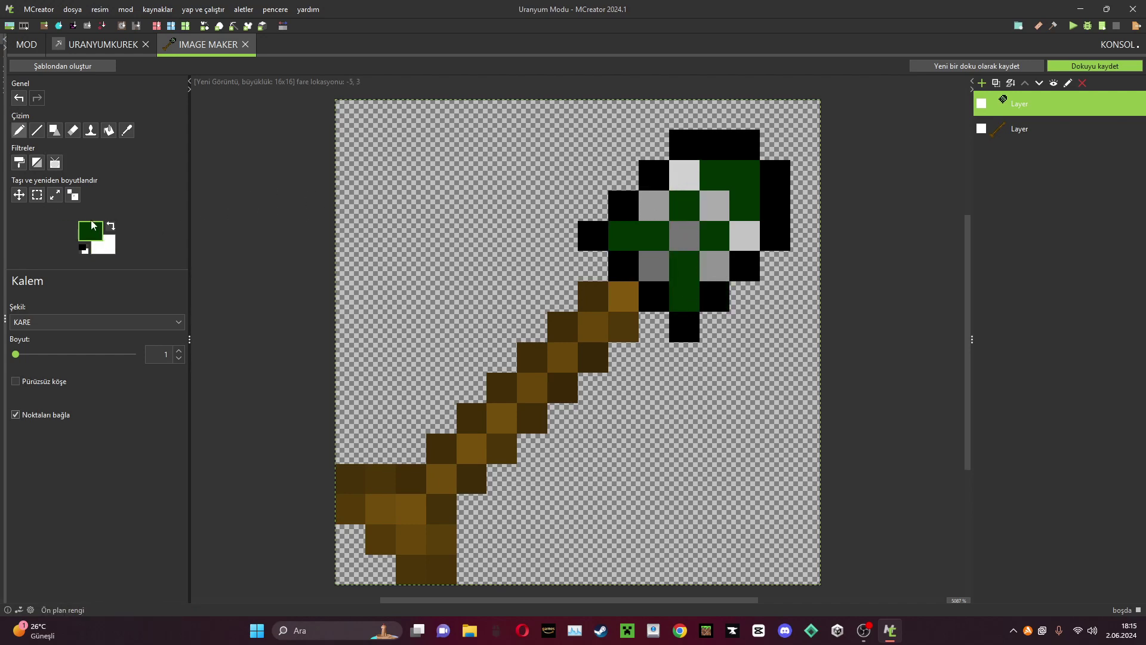
# Set the foreground colour to bright green and paint the remaining grey pixels of the shovel head.
pyautogui.click(91, 230)
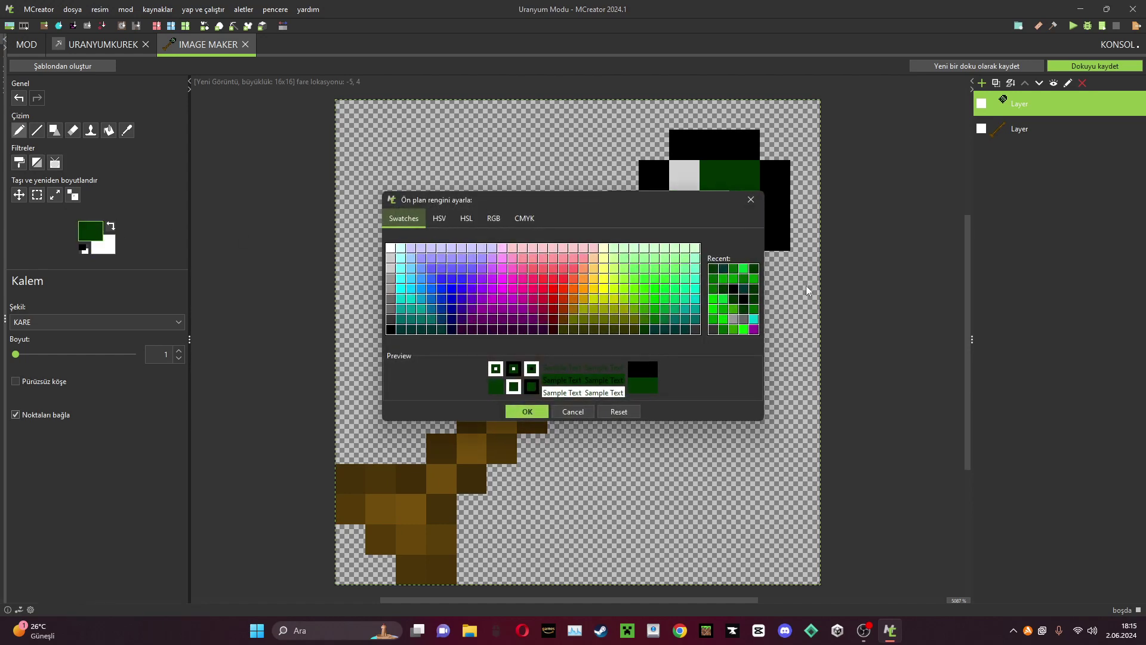
pyautogui.click(733, 281)
pyautogui.click(527, 411)
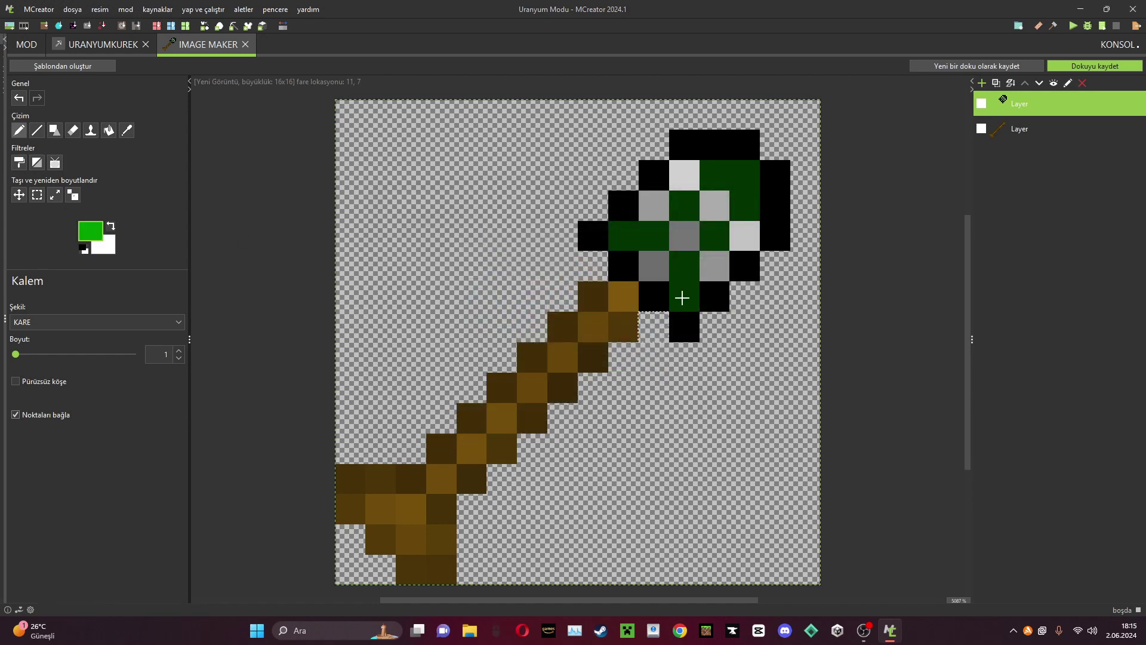
pyautogui.click(714, 265)
pyautogui.click(683, 235)
pyautogui.click(653, 265)
pyautogui.click(653, 204)
pyautogui.click(683, 174)
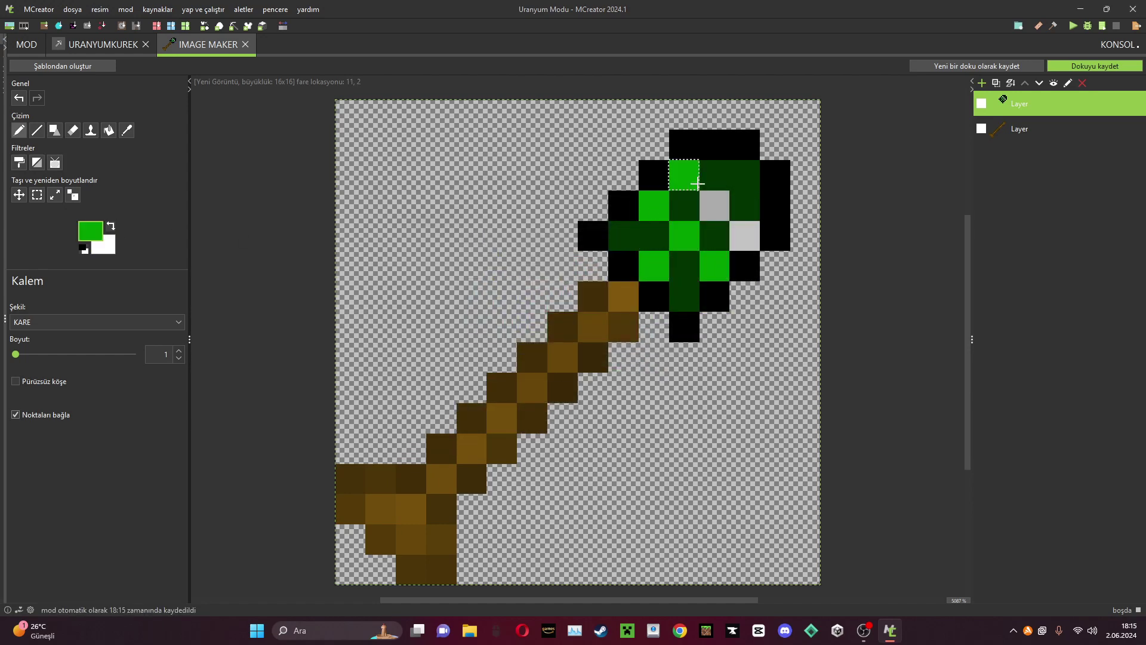
pyautogui.click(714, 204)
pyautogui.click(744, 235)
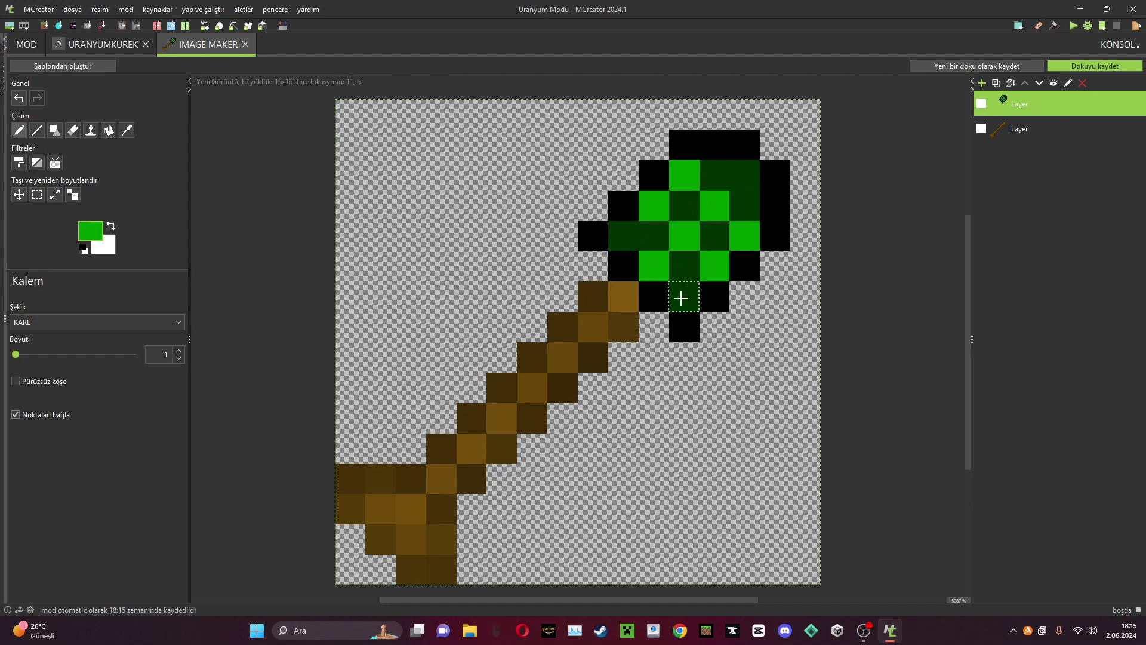
# Start saving the shovel texture and set its texture type to Eşya.
pyautogui.click(1094, 66)
pyautogui.click(634, 306)
pyautogui.click(598, 331)
pyautogui.hotkey('shift', 'Tab')
pyautogui.write('sdwf')
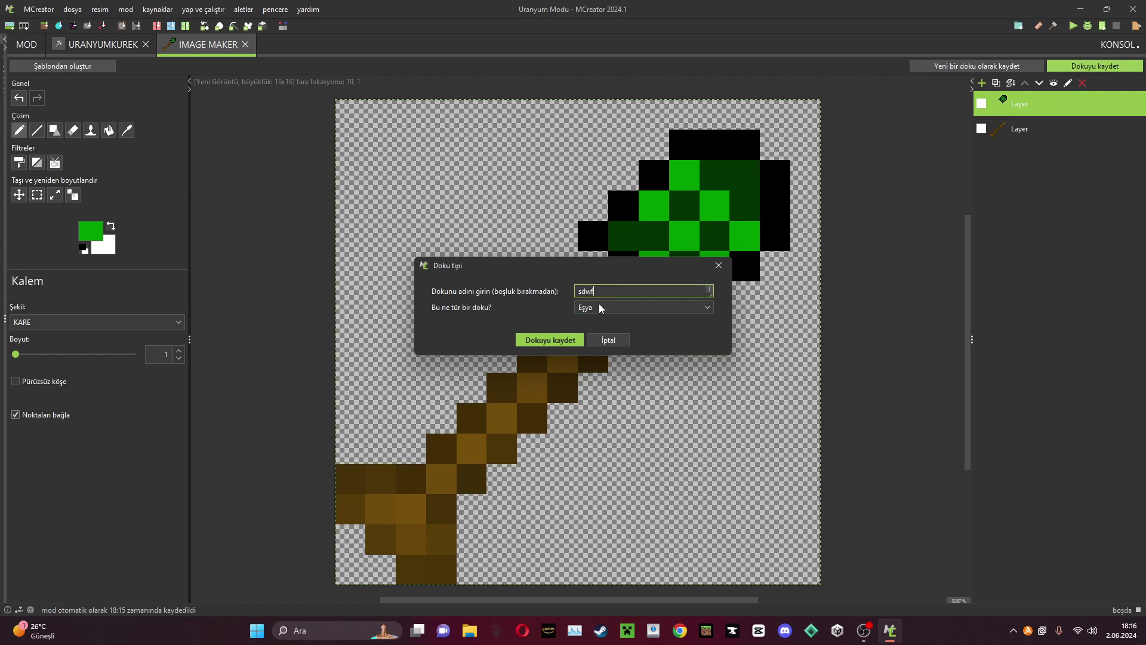
pyautogui.write('asdasdwefguqwefty')
pyautogui.press('BackSpace')
pyautogui.press('BackSpace')
pyautogui.press('BackSpace')
pyautogui.press('BackSpace')
pyautogui.press('BackSpace')
pyautogui.press('BackSpace')
pyautogui.press('BackSpace')
pyautogui.press('BackSpace')
pyautogui.press('BackSpace')
pyautogui.press('BackSpace')
pyautogui.press('BackSpace')
pyautogui.press('BackSpace')
pyautogui.press('BackSpace')
pyautogui.press('BackSpace')
pyautogui.press('BackSpace')
pyautogui.press('BackSpace')
pyautogui.press('BackSpace')
pyautogui.press('BackSpace')
pyautogui.press('BackSpace')
pyautogui.press('BackSpace')
# Name the shovel texture kürek and save it.
pyautogui.write('küreue')
pyautogui.press('BackSpace')
pyautogui.write('rek')
pyautogui.click(528, 344)
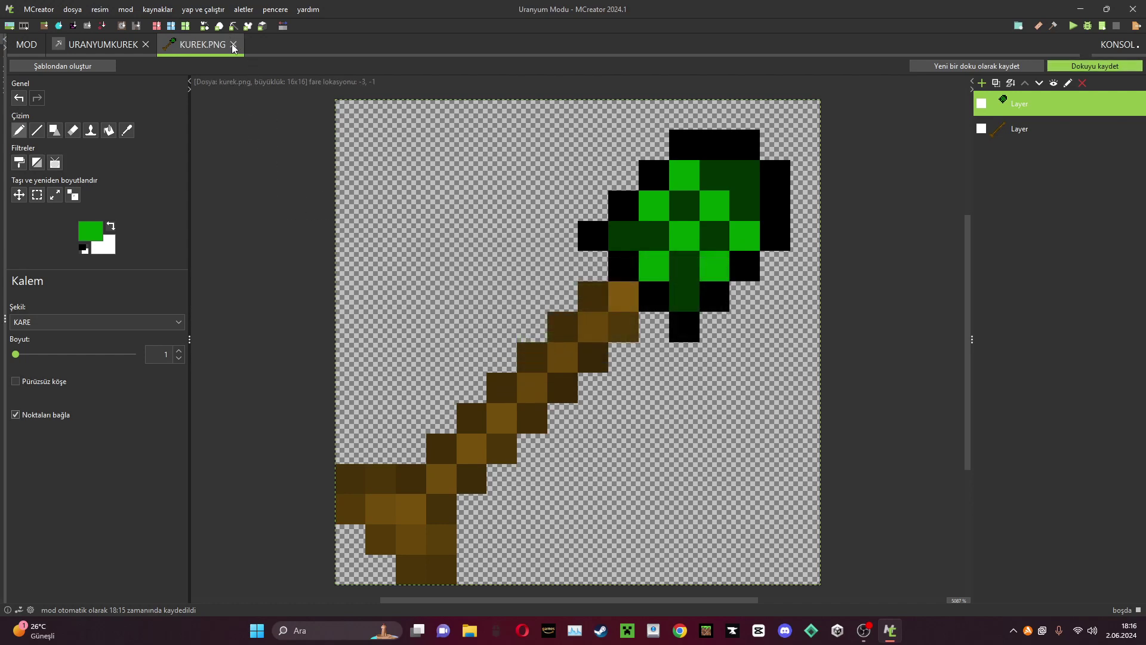
# Close the finished image and assign the kurek texture to the UranyumKurek tool.
pyautogui.click(234, 45)
pyautogui.click(380, 285)
pyautogui.doubleClick(387, 217)
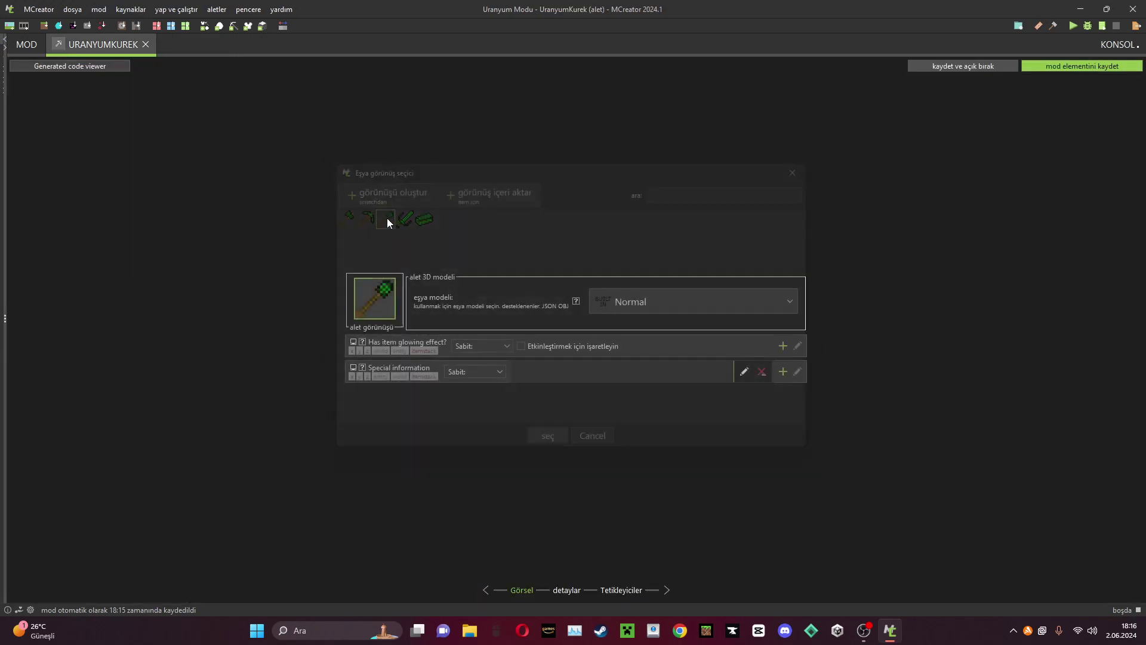
# Set the tool's in-game name to Uranyum Kürek and its type to Spade.
pyautogui.click(565, 591)
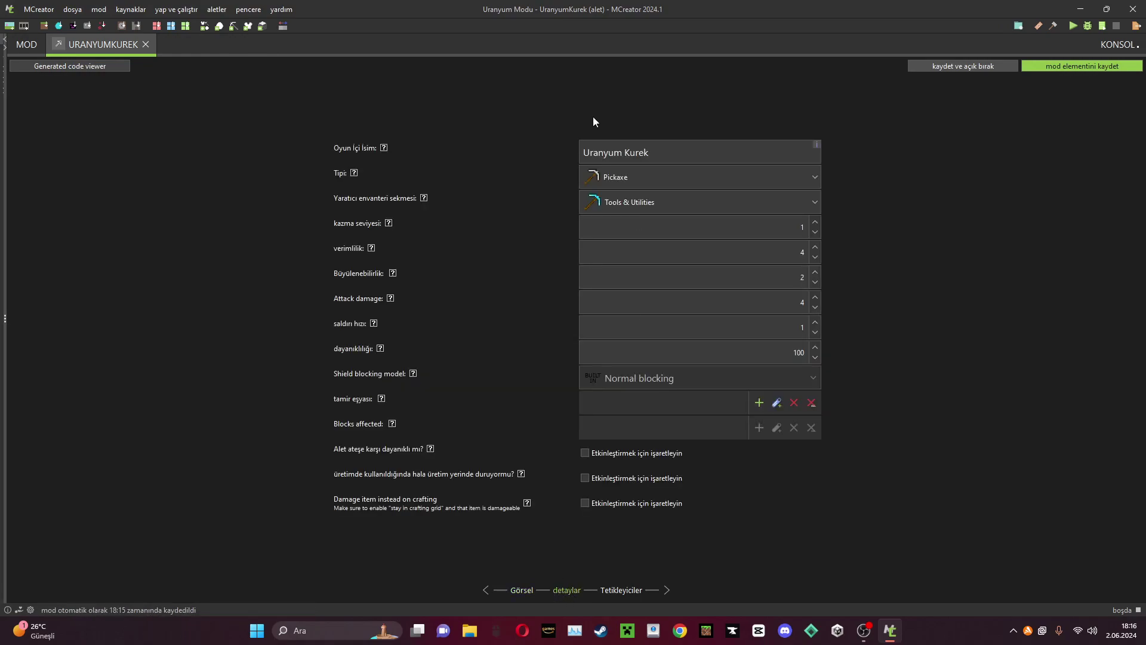
pyautogui.moveTo(644, 154); pyautogui.dragTo(637, 155)
pyautogui.press('BackSpace')
pyautogui.press('BackSpace')
pyautogui.write('ürek')
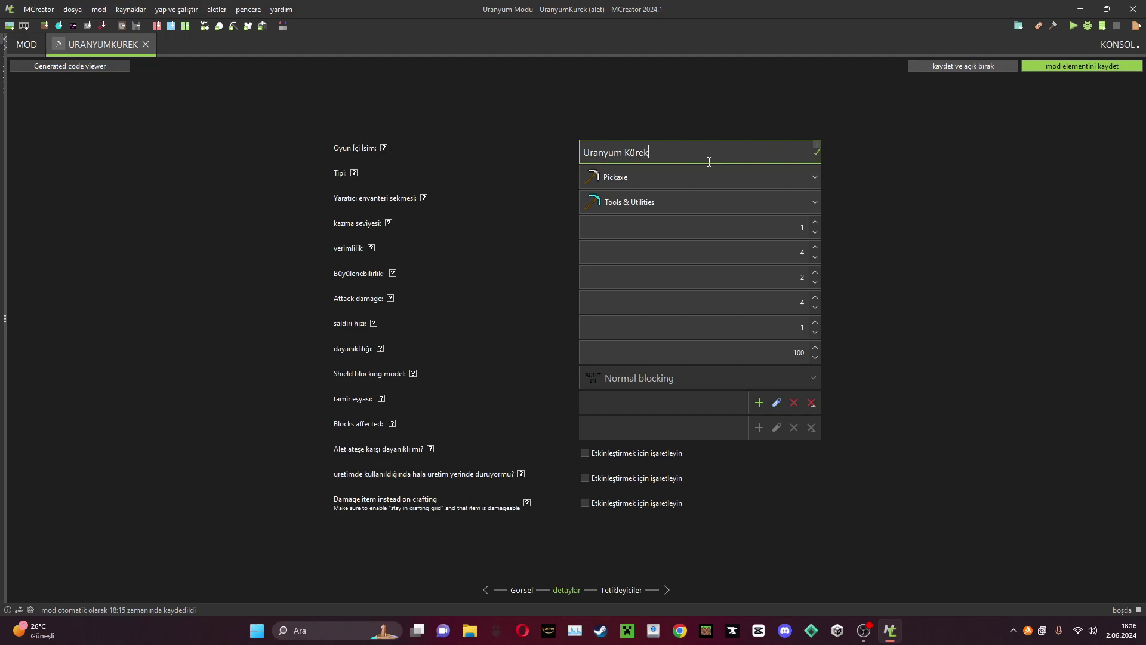
pyautogui.click(649, 176)
pyautogui.click(624, 261)
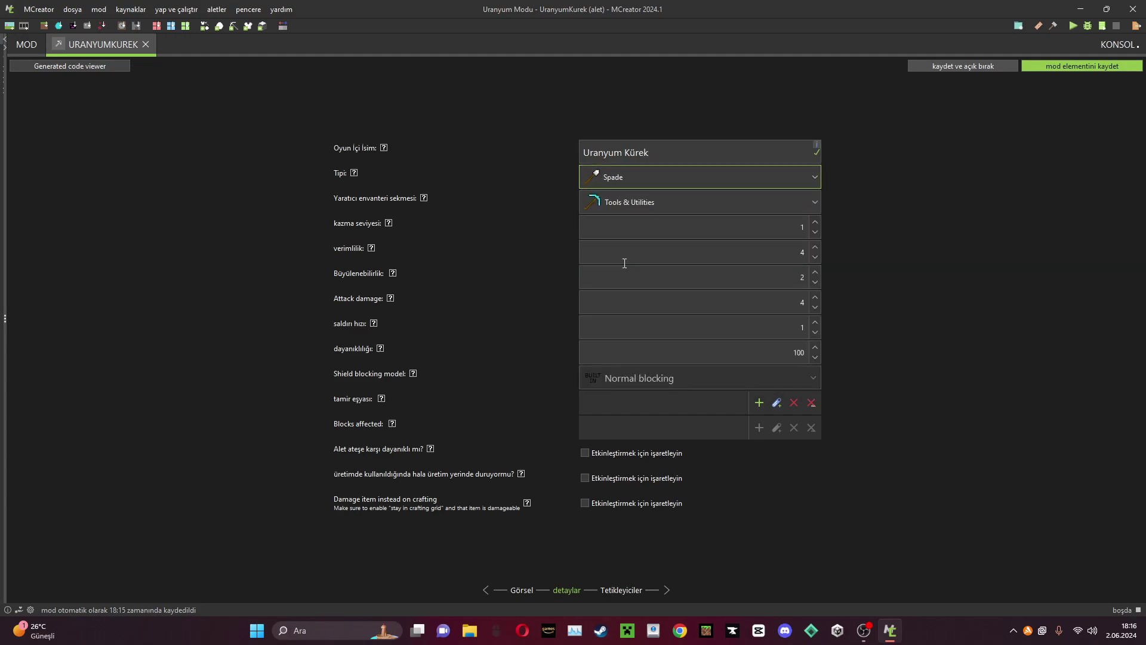
# Set the shovel's efficiency (verimlilik) to 15 and its durability (dayanıklılığı) to 10.000.
pyautogui.click(766, 244)
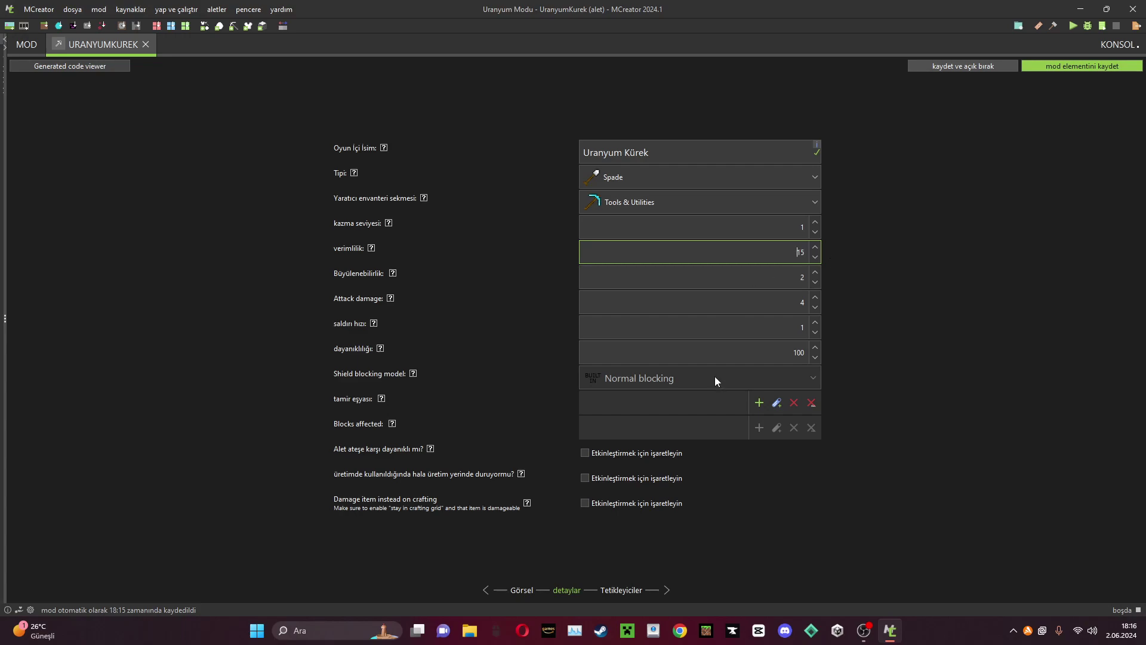
pyautogui.click(799, 353)
pyautogui.write('000')
# Add UranyumKulcesi as the repair item and save the UranyumKurek element as fire resistant.
pyautogui.click(764, 405)
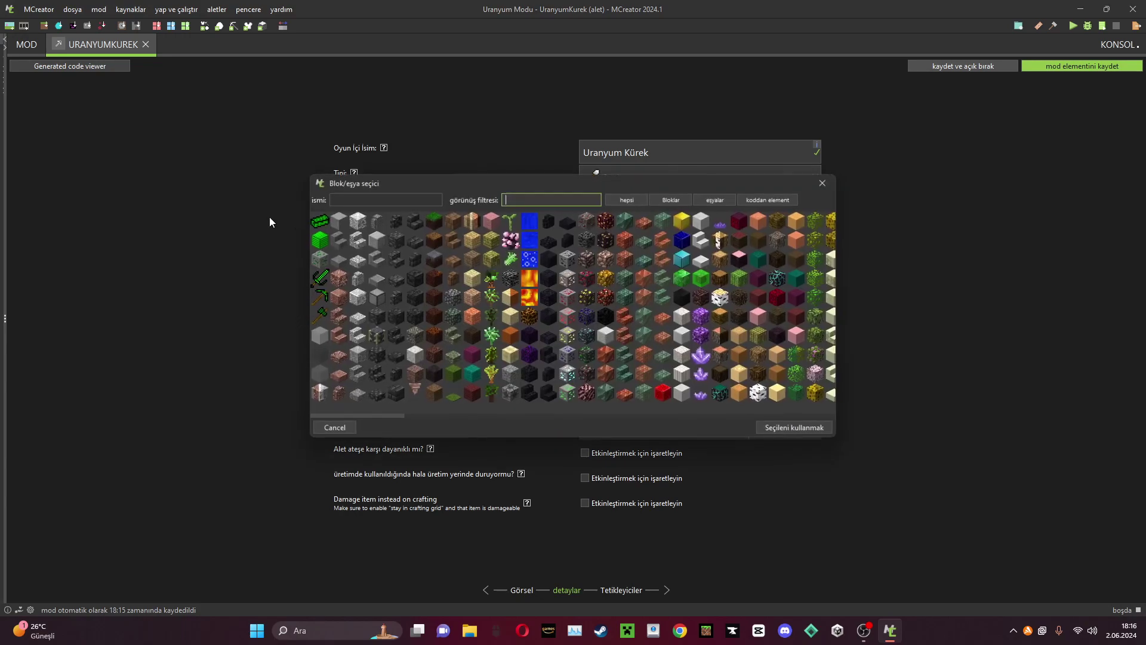
pyautogui.doubleClick(319, 224)
pyautogui.click(604, 454)
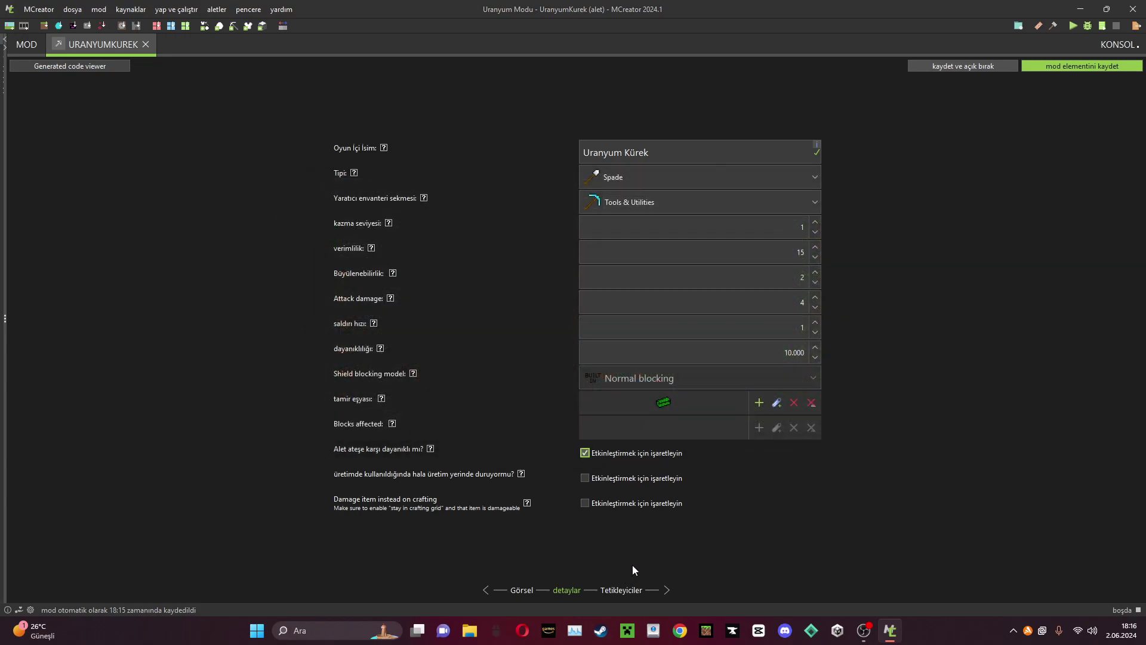
pyautogui.click(1038, 67)
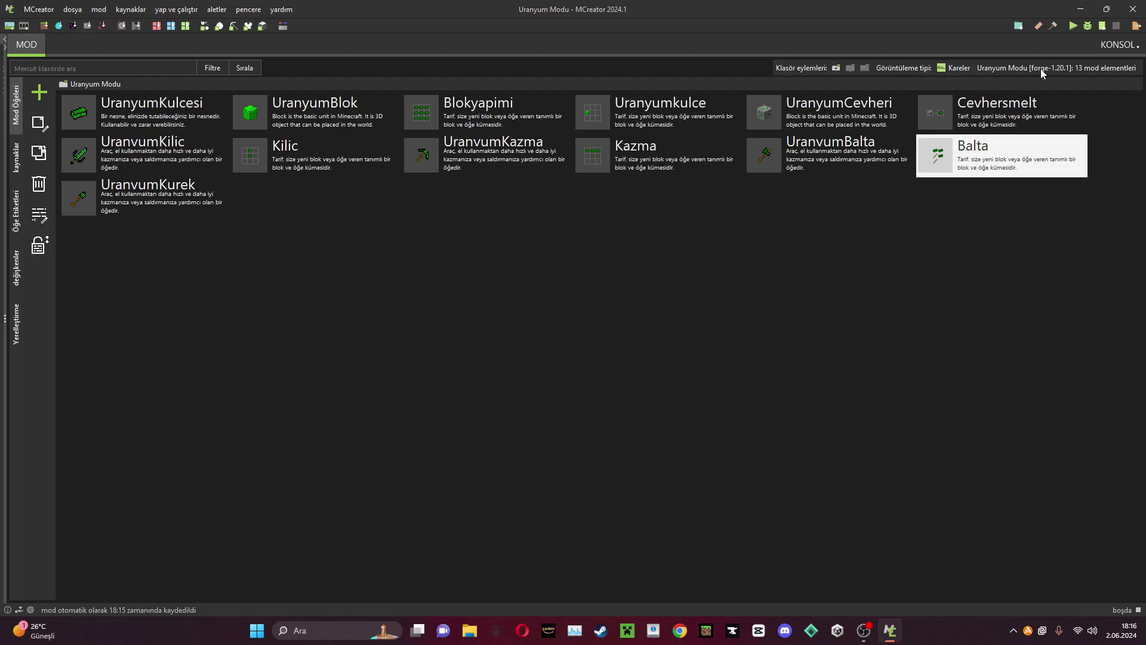
# Create a recipe (tarif) element named Kurek and set UranyumKurek as its crafting result.
pyautogui.click(39, 92)
pyautogui.click(188, 332)
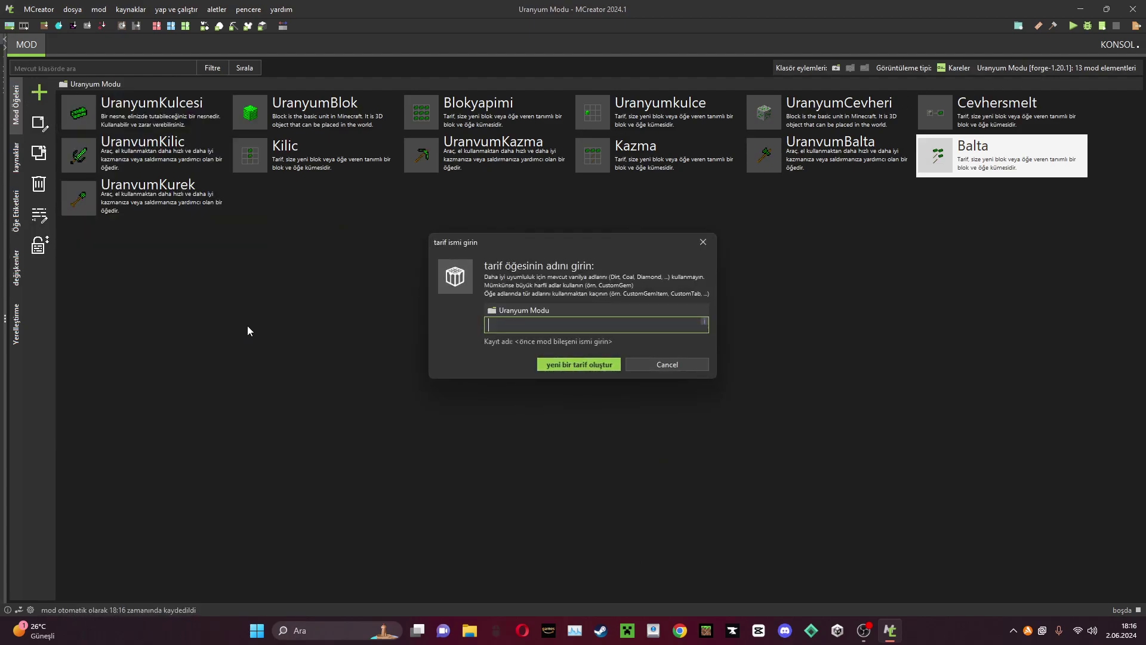
pyautogui.write('Kurek')
pyautogui.click(544, 360)
pyautogui.click(778, 321)
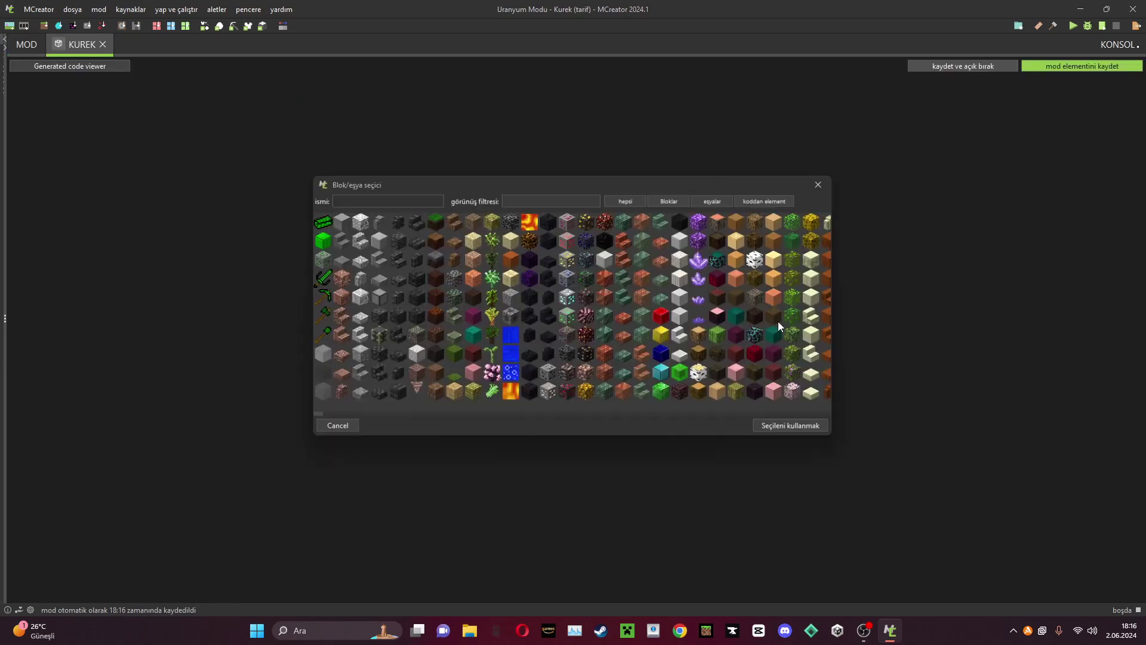
pyautogui.doubleClick(318, 333)
# Fill the Kurek recipe's grid with the uranium ingredient and Stick, and save the element.
pyautogui.click(703, 313)
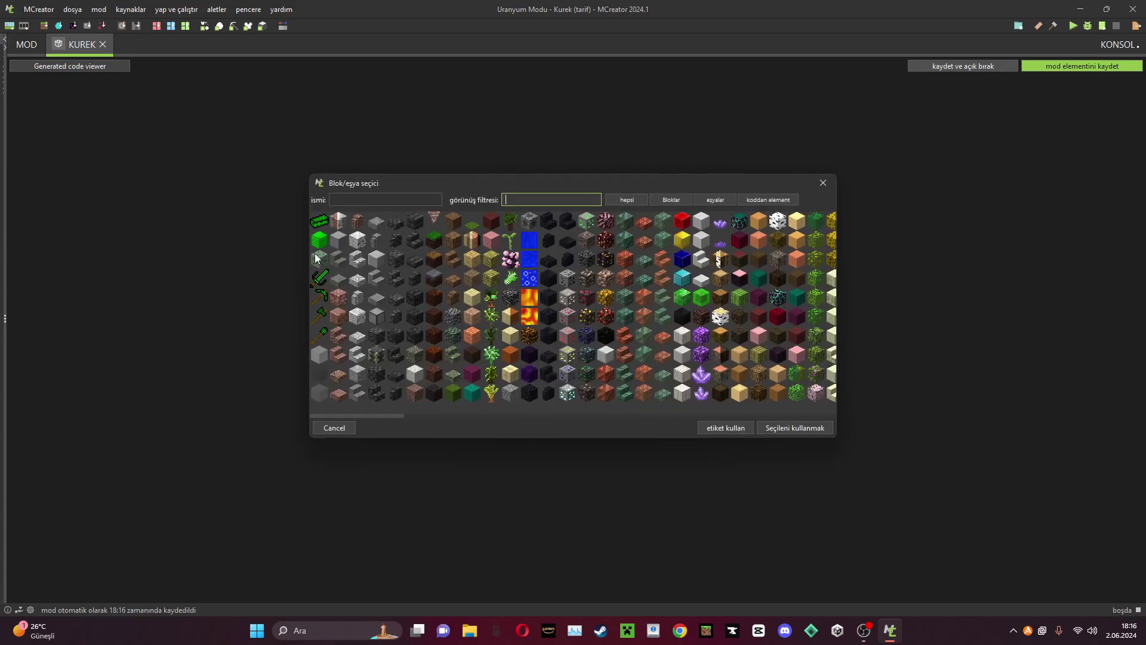
pyautogui.doubleClick(320, 239)
pyautogui.click(700, 320)
pyautogui.write('stic')
pyautogui.doubleClick(319, 278)
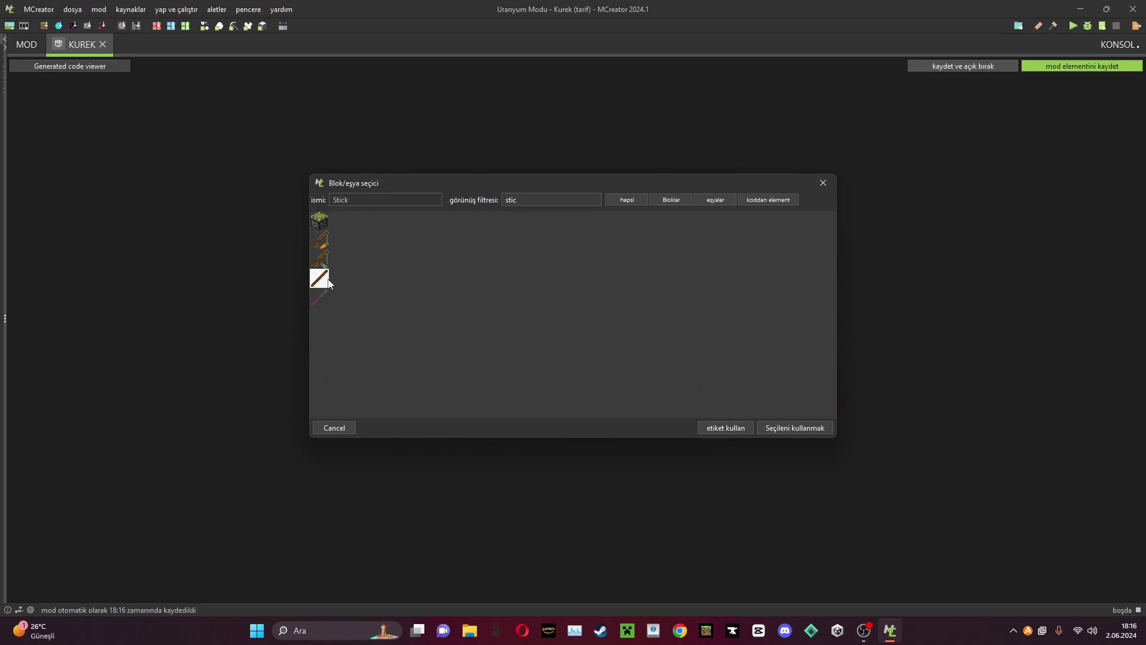
pyautogui.click(1072, 66)
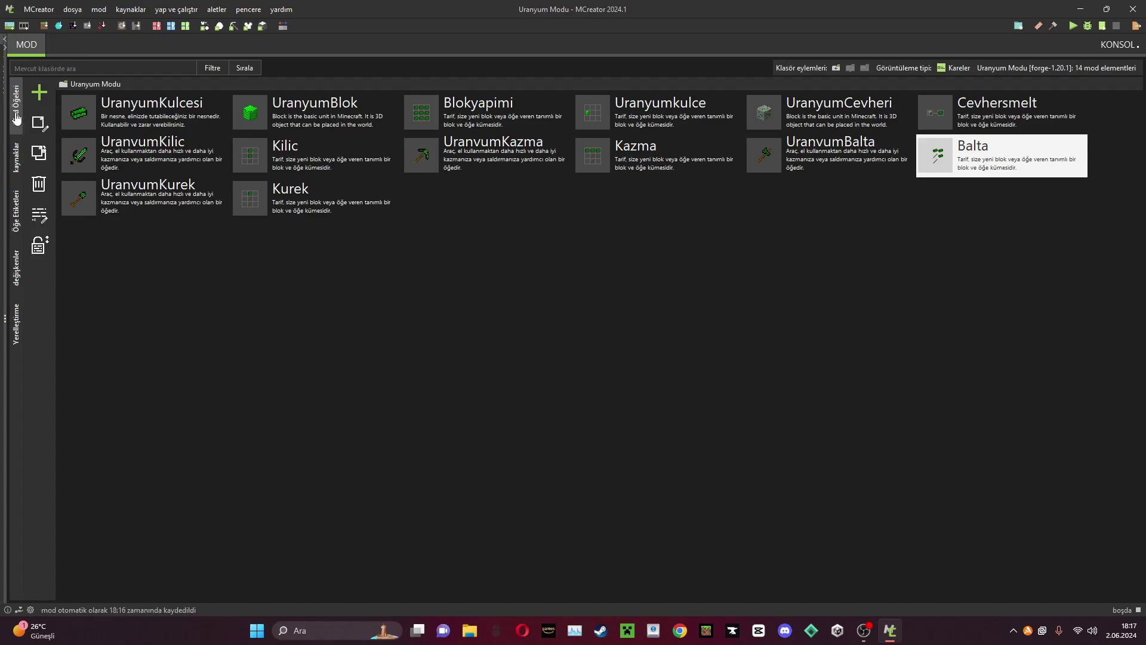
# Create a tool (alet) element named Uranyum_Capa.
pyautogui.click(39, 92)
pyautogui.click(203, 117)
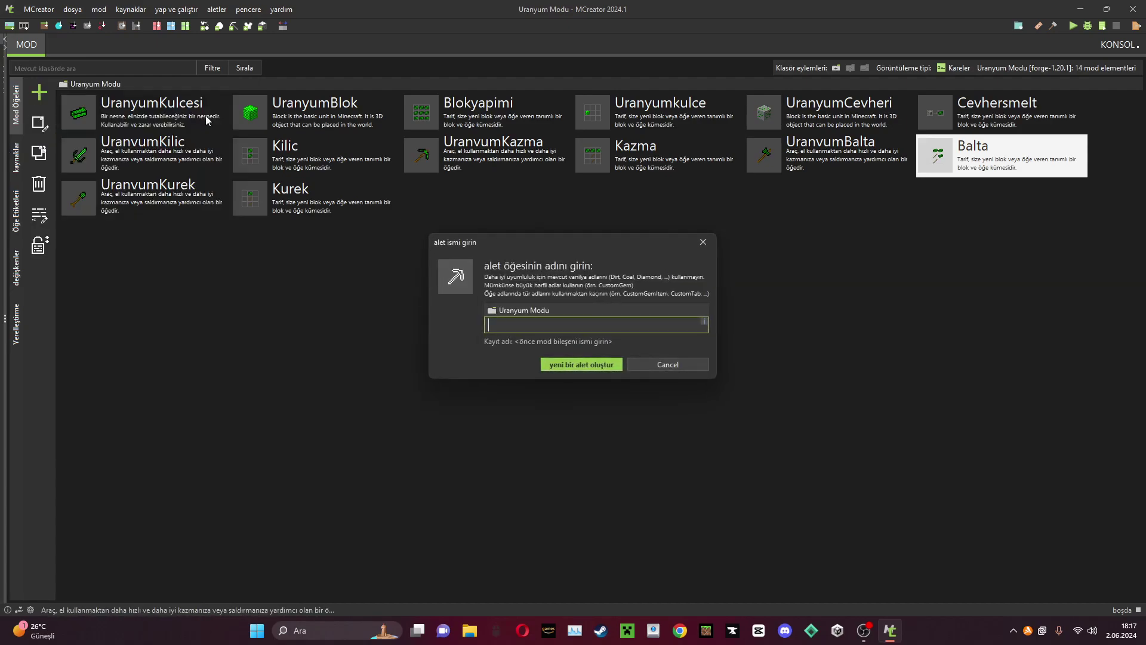
pyautogui.write('Uran')
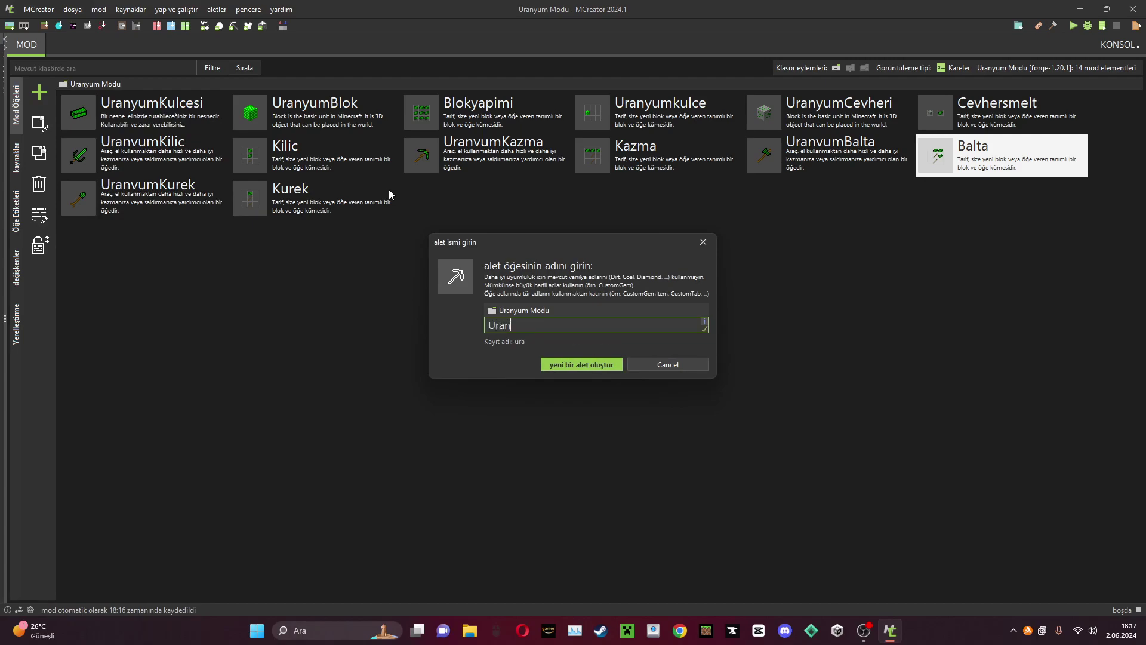
pyautogui.write('yum_Çap')
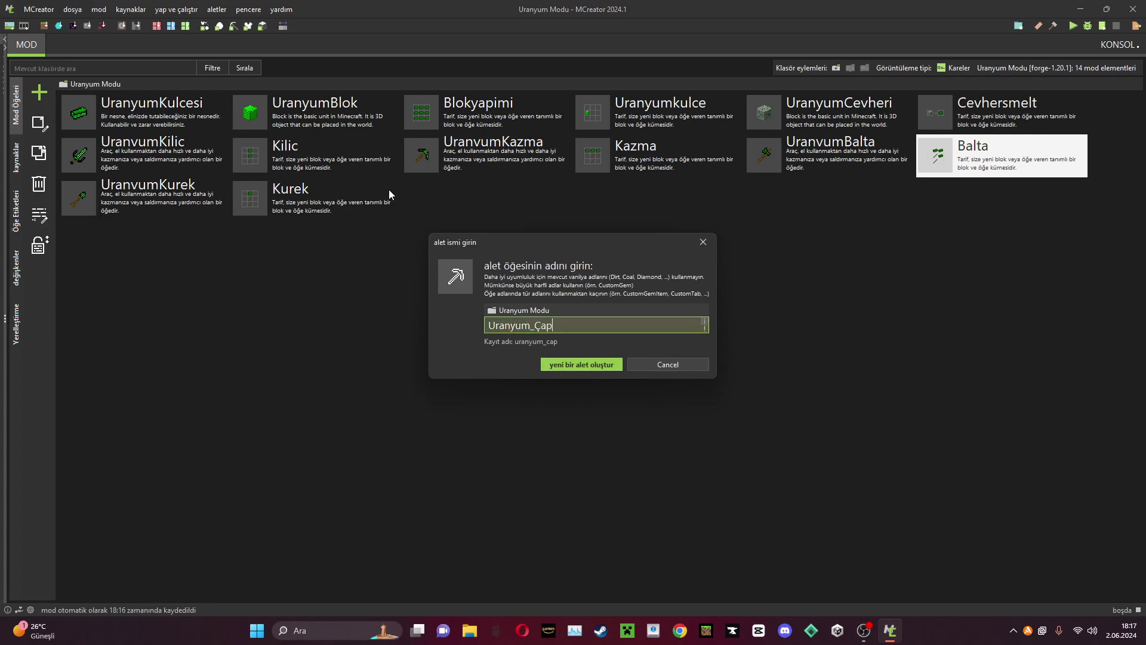
pyautogui.press('BackSpace')
pyautogui.press('BackSpace')
pyautogui.press('BackSpace')
pyautogui.write('cap')
pyautogui.press('BackSpace')
pyautogui.press('BackSpace')
pyautogui.press('BackSpace')
pyautogui.write('Capa')
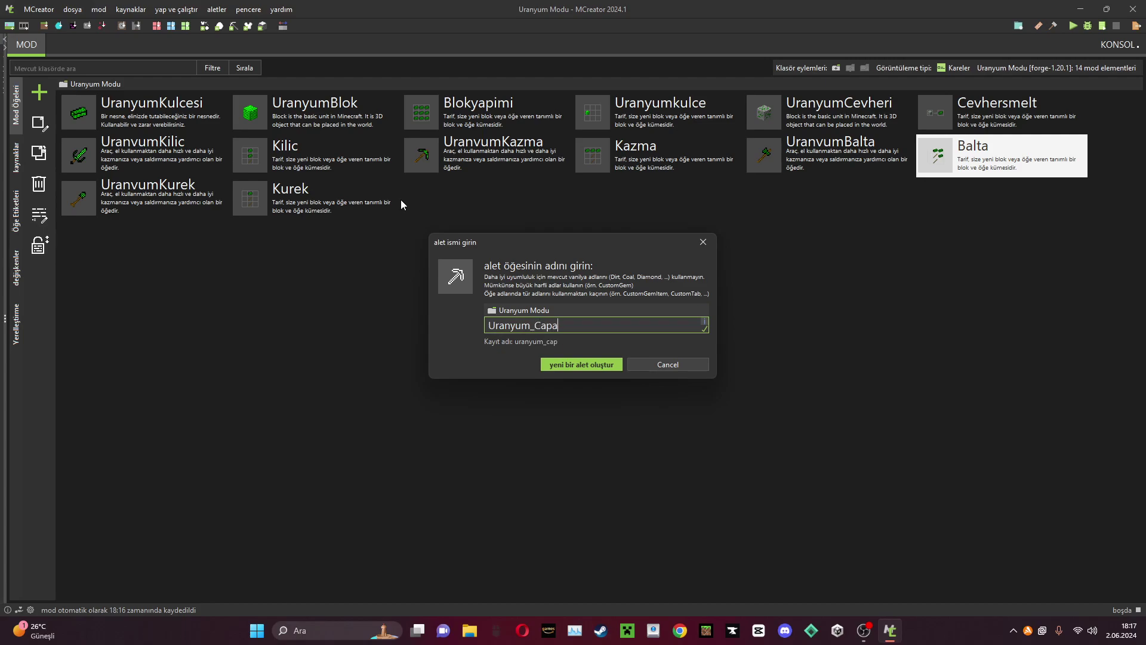
pyautogui.click(592, 362)
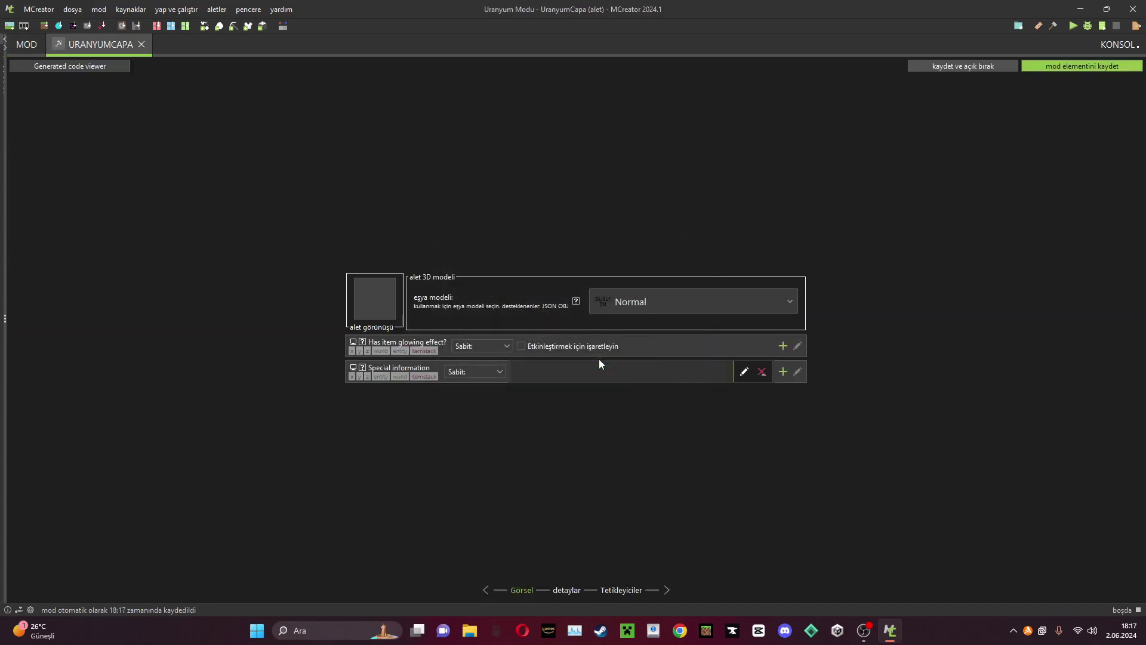
# Create a new item texture for the hoe from the Şablon fill, using the wooden tool handle template.
pyautogui.click(373, 315)
pyautogui.click(382, 189)
pyautogui.click(624, 274)
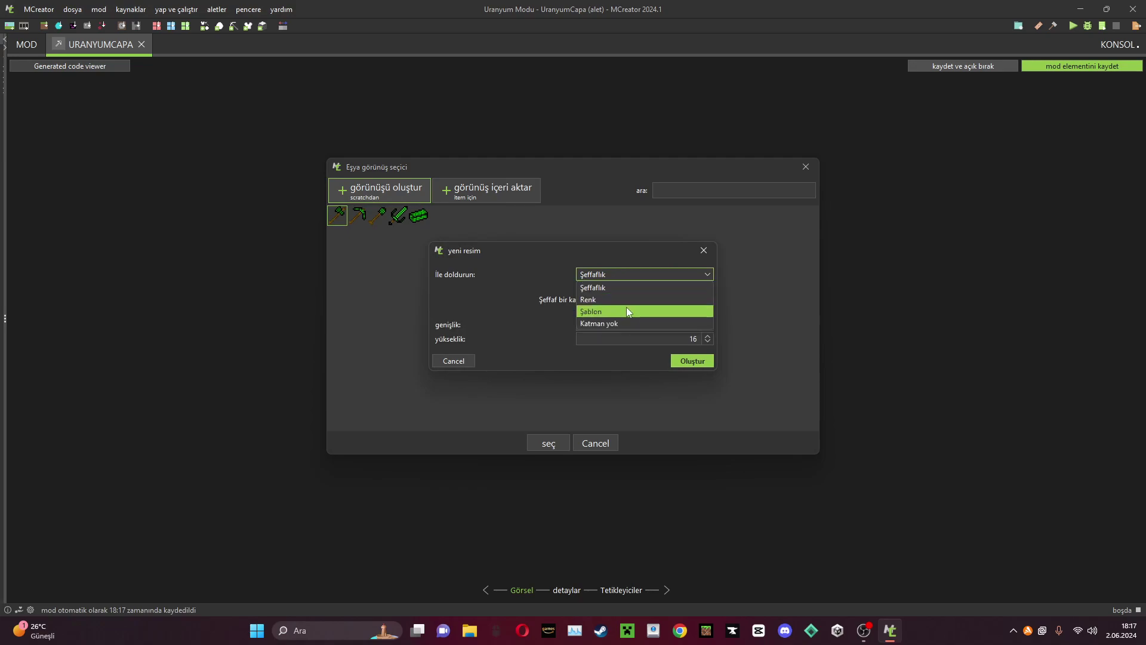
pyautogui.click(625, 307)
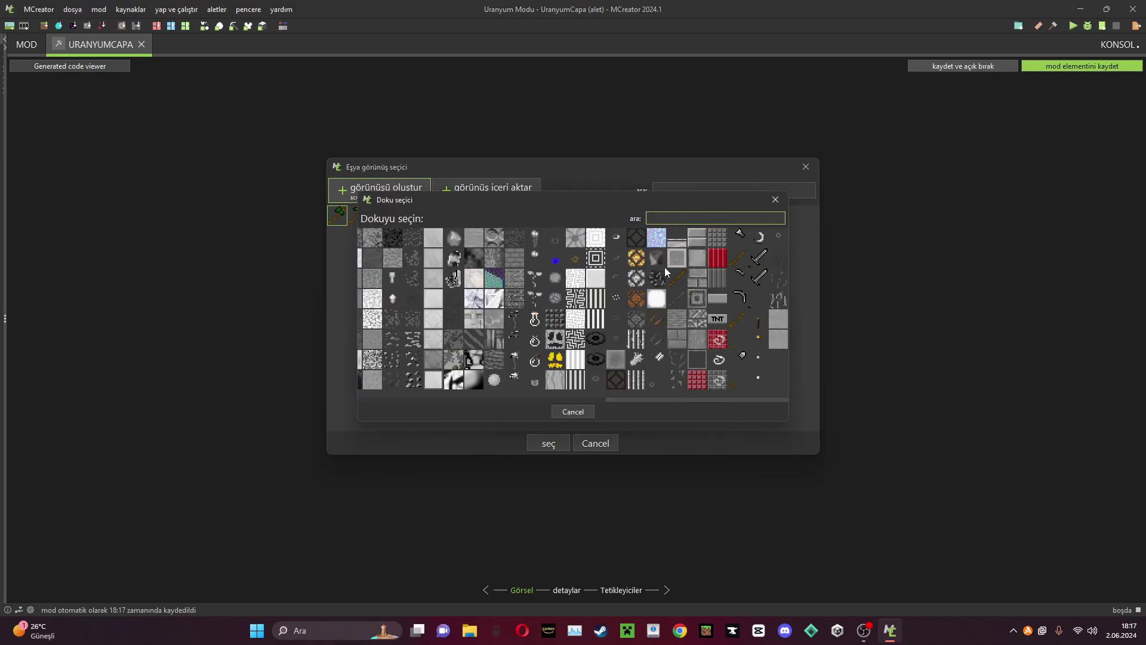
pyautogui.click(733, 256)
pyautogui.click(684, 362)
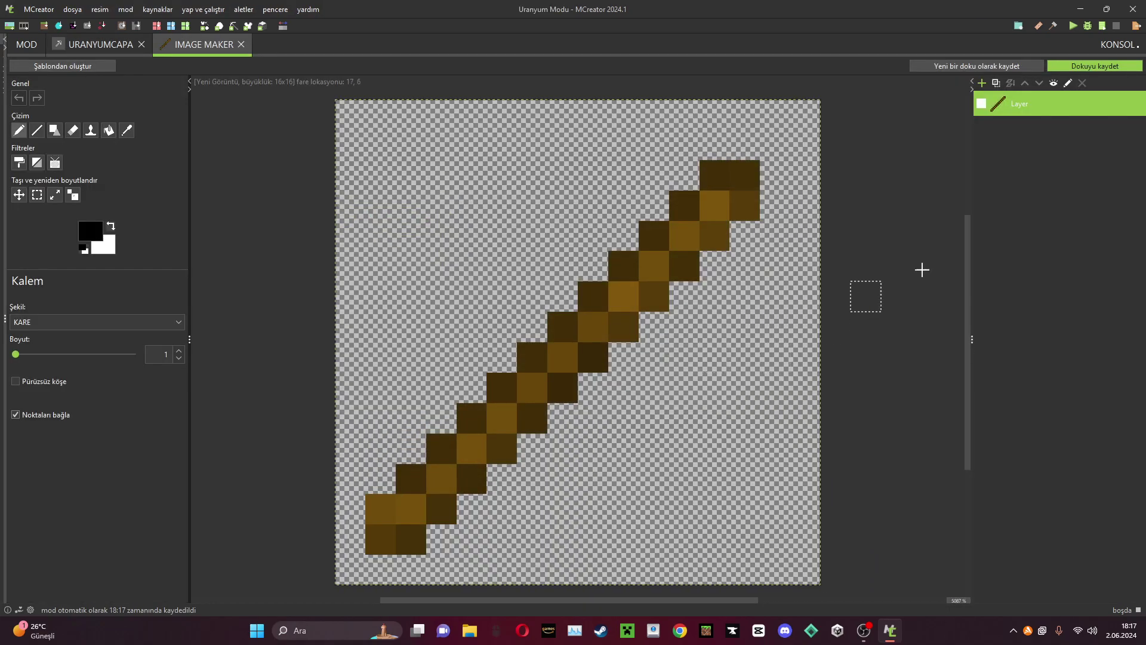
# Add a second 16 × 16 layer filled with the hoe head template over the handle.
pyautogui.click(982, 83)
pyautogui.click(646, 262)
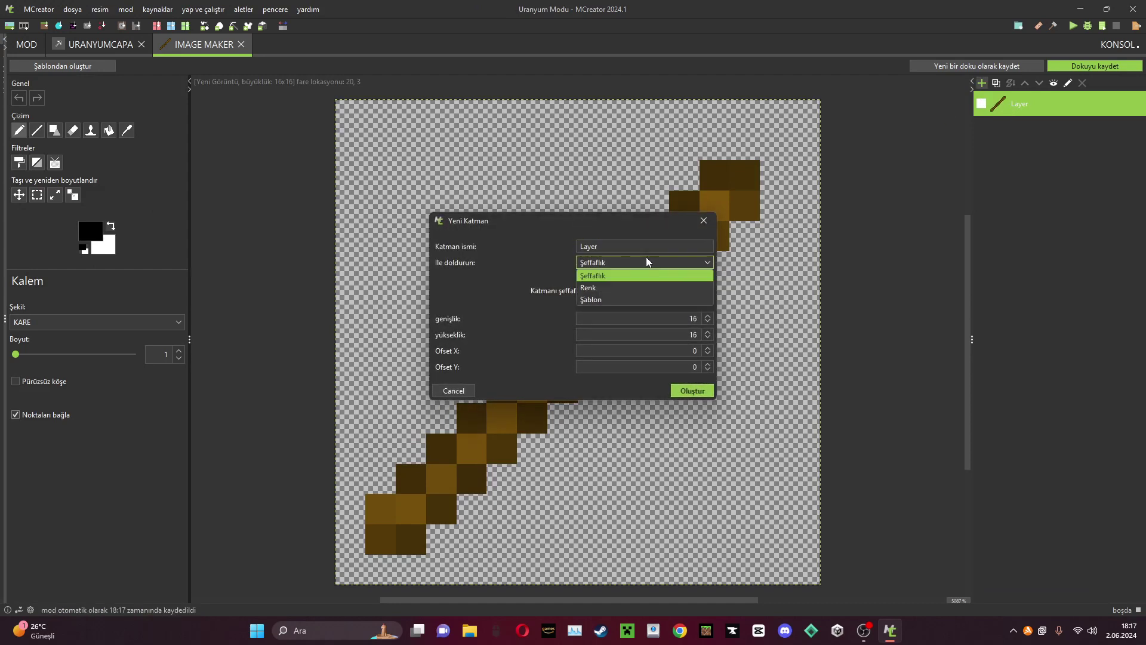
pyautogui.click(625, 299)
pyautogui.click(644, 292)
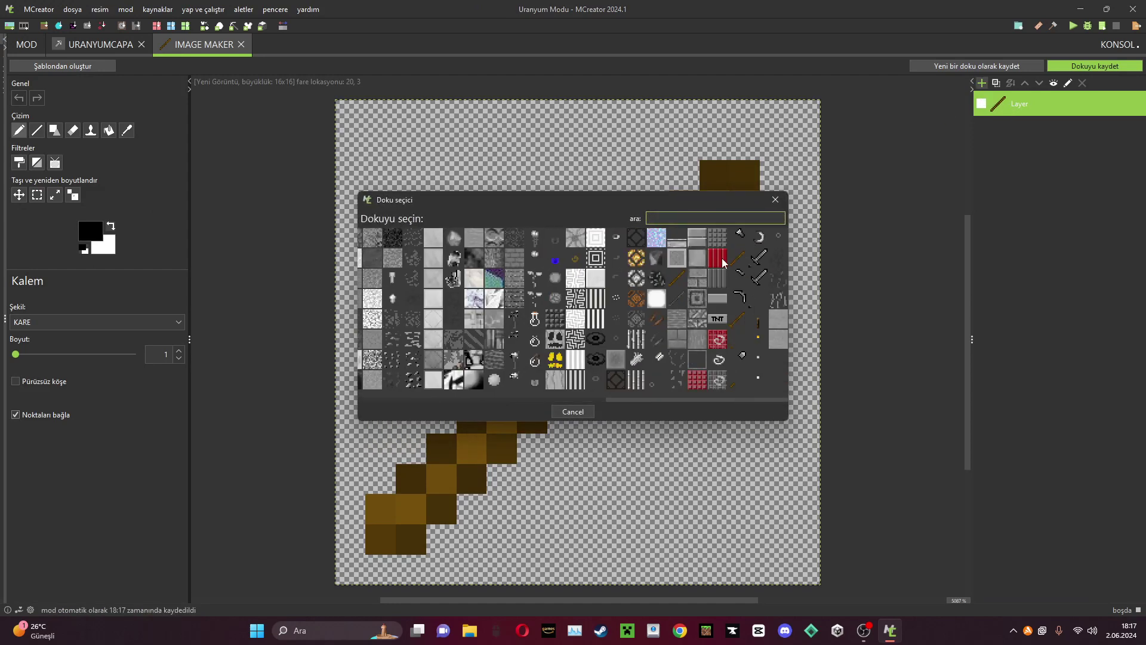
pyautogui.click(740, 280)
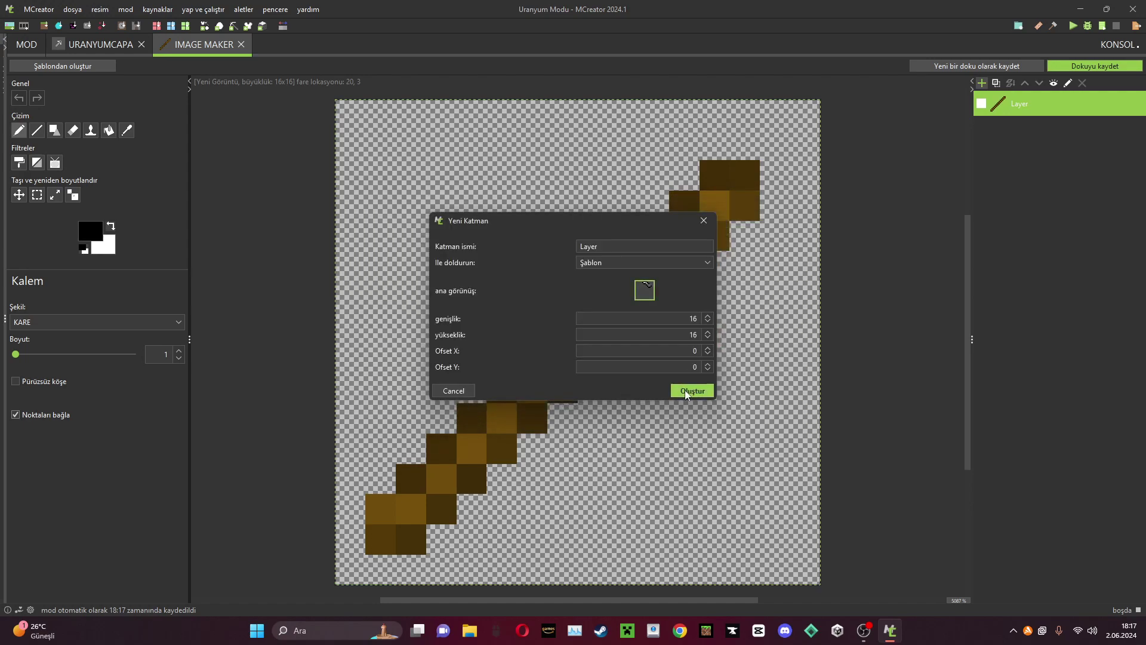
pyautogui.click(689, 391)
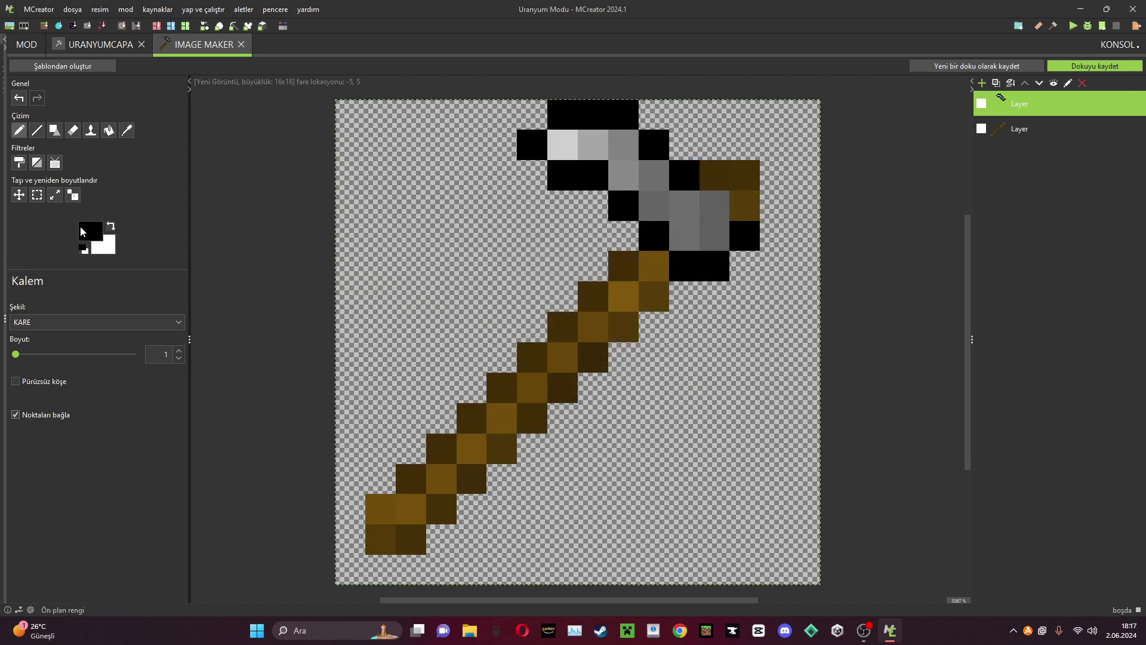
# Paint all the grey pixels of the hoe head dark green, keeping the black outline.
pyautogui.click(84, 230)
pyautogui.click(645, 330)
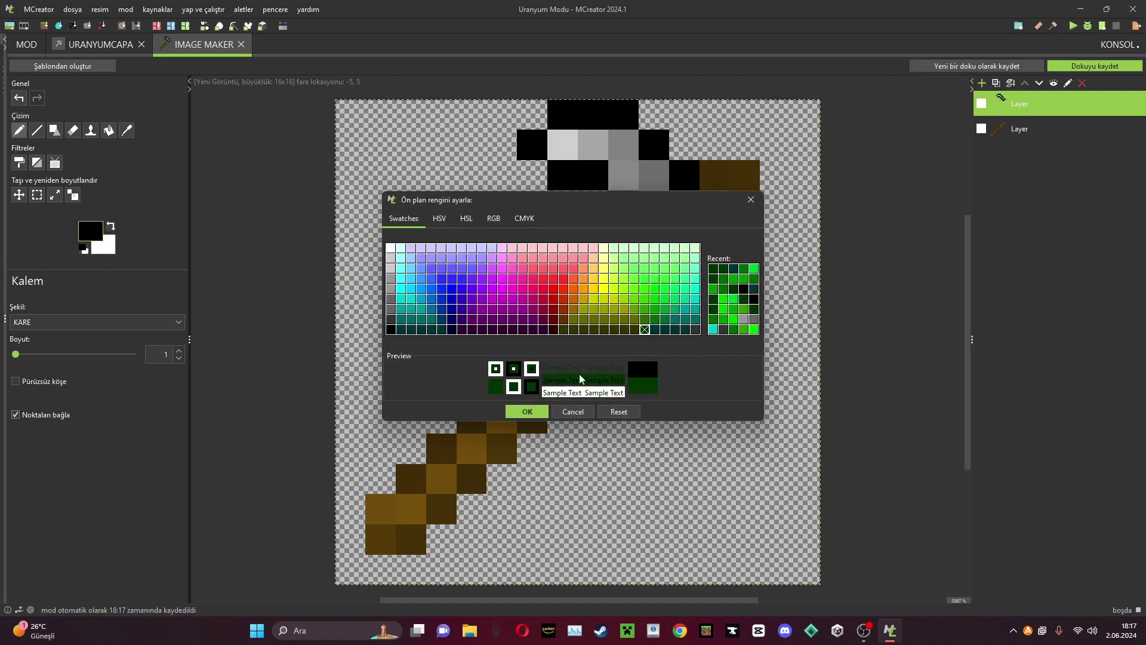
pyautogui.click(528, 412)
pyautogui.moveTo(555, 145)
pyautogui.mouseDown()
pyautogui.moveTo(614, 146)
pyautogui.moveTo(708, 217)
pyautogui.moveTo(683, 236)
pyautogui.mouseUp()
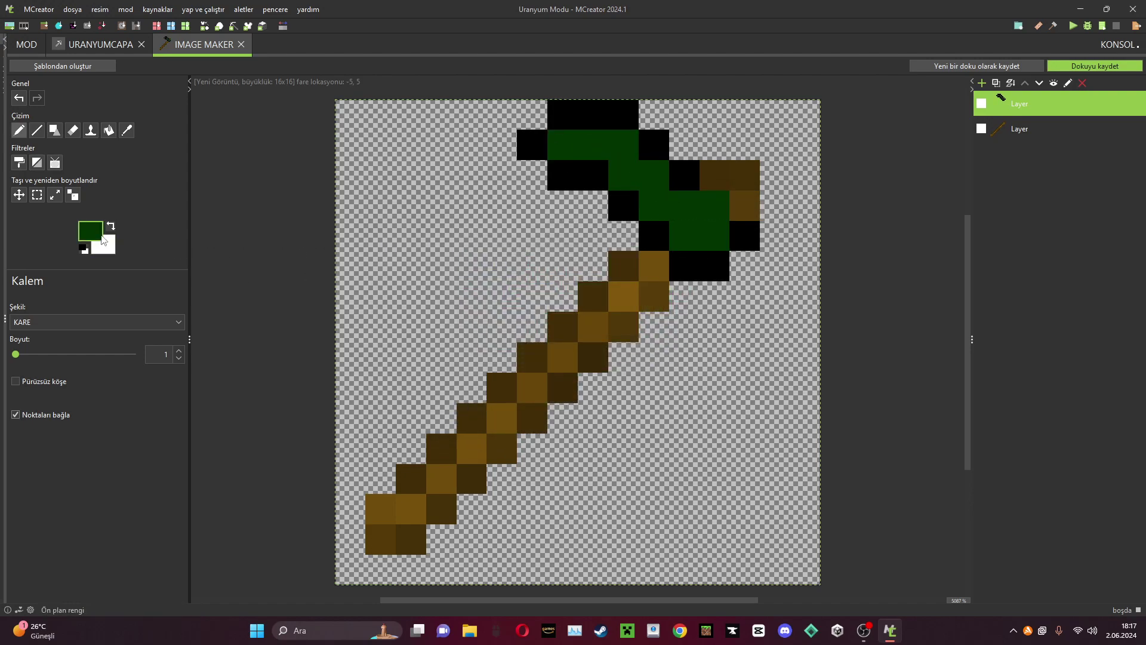
# Switch the drawing colour to bright green and paint highlight pixels on the hoe head's upper edge and middle.
pyautogui.click(89, 230)
pyautogui.click(664, 310)
pyautogui.click(527, 412)
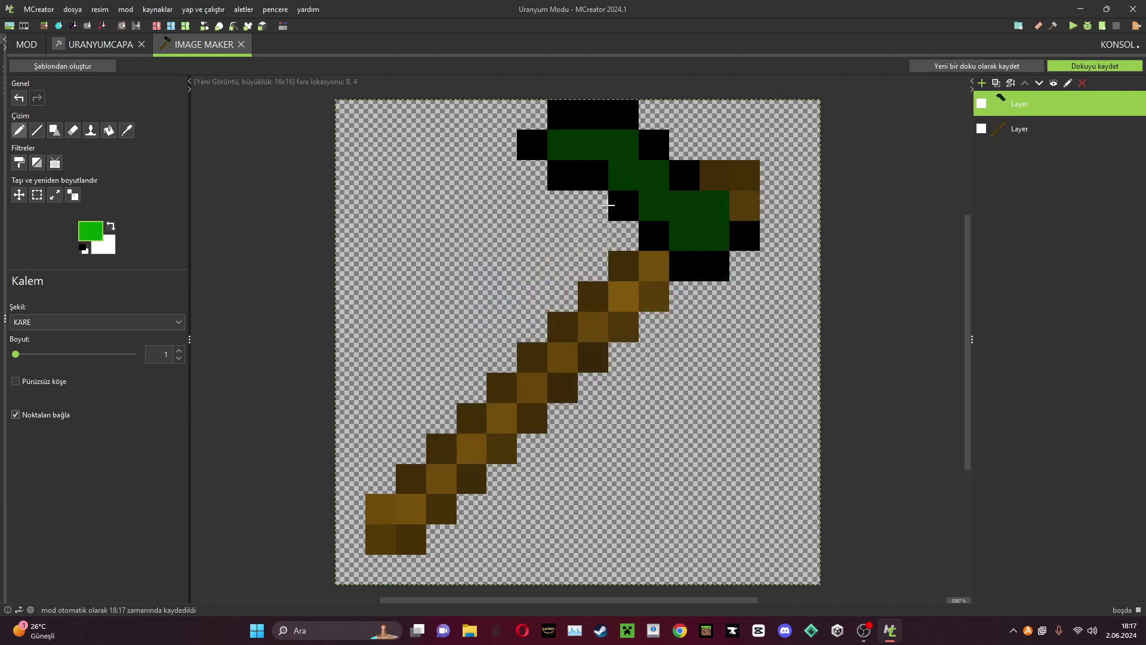
pyautogui.click(587, 152)
pyautogui.click(614, 148)
pyautogui.click(656, 203)
pyautogui.moveTo(709, 214); pyautogui.dragTo(683, 239)
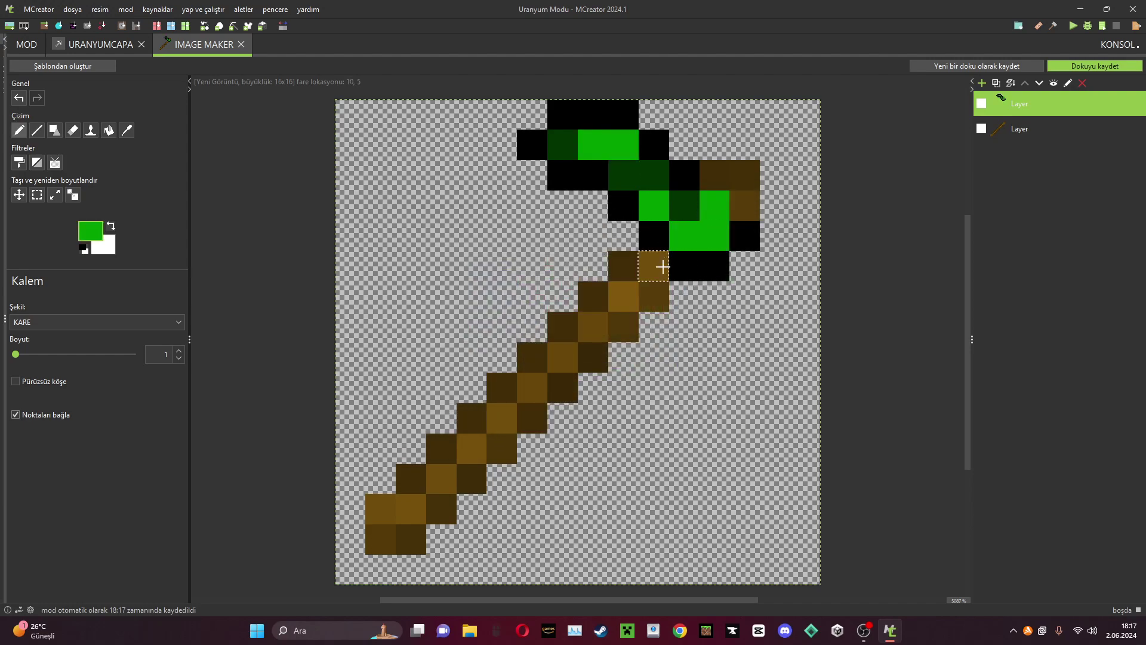
pyautogui.hotkey('ctrl', 'z')
pyautogui.hotkey('ctrl', 'z')
# Add single bright green highlight pixels to the wide end of the hoe head, beside the handle.
pyautogui.click(684, 236)
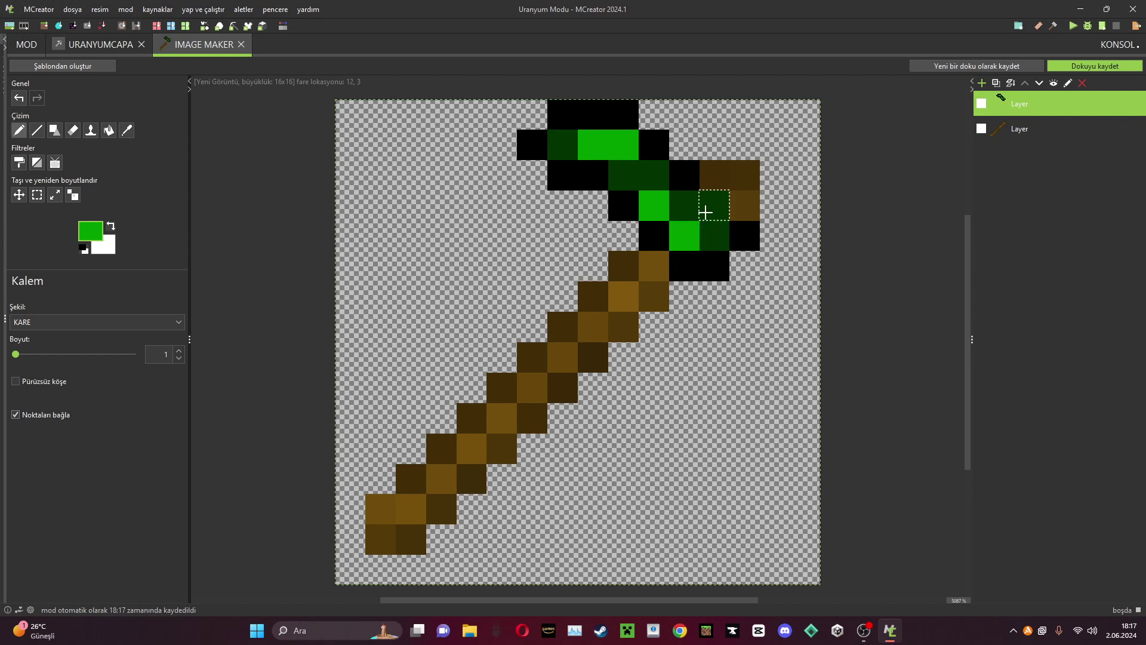
pyautogui.click(703, 210)
pyautogui.click(652, 180)
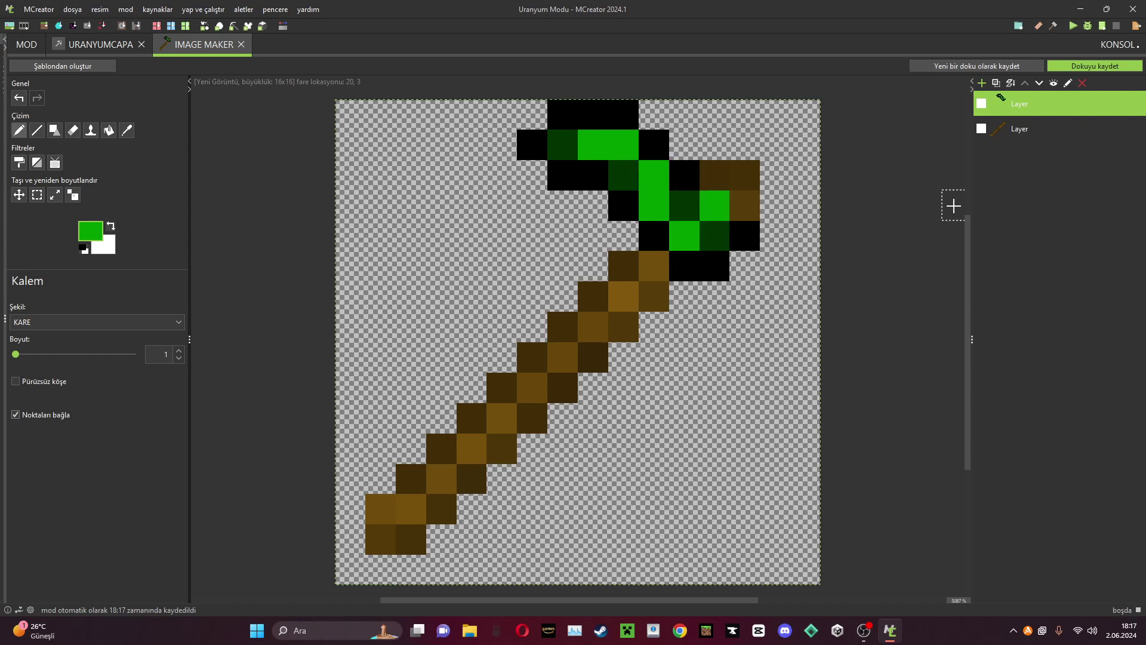
pyautogui.hotkey('ctrl', 'z')
# Save the hoe texture under the name capa with the texture type Eşya.
pyautogui.click(1095, 66)
pyautogui.click(621, 307)
pyautogui.click(628, 323)
pyautogui.click(646, 291)
pyautogui.write('capa')
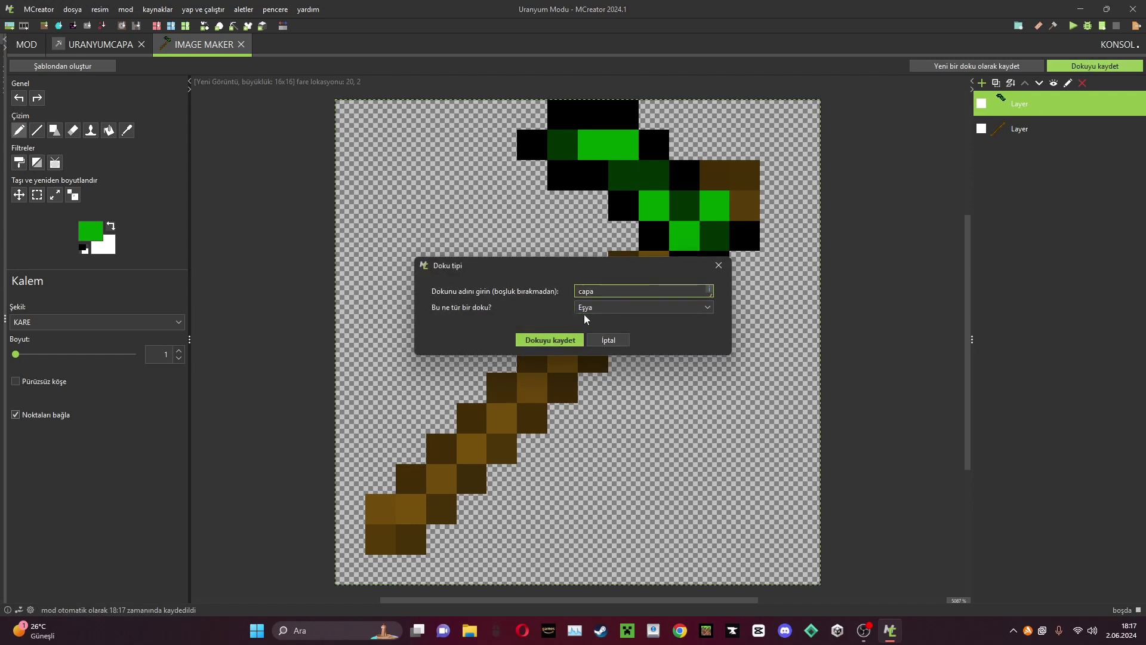
pyautogui.click(558, 338)
# Close the finished image and assign the capa texture to the UranyumCapa tool.
pyautogui.click(225, 45)
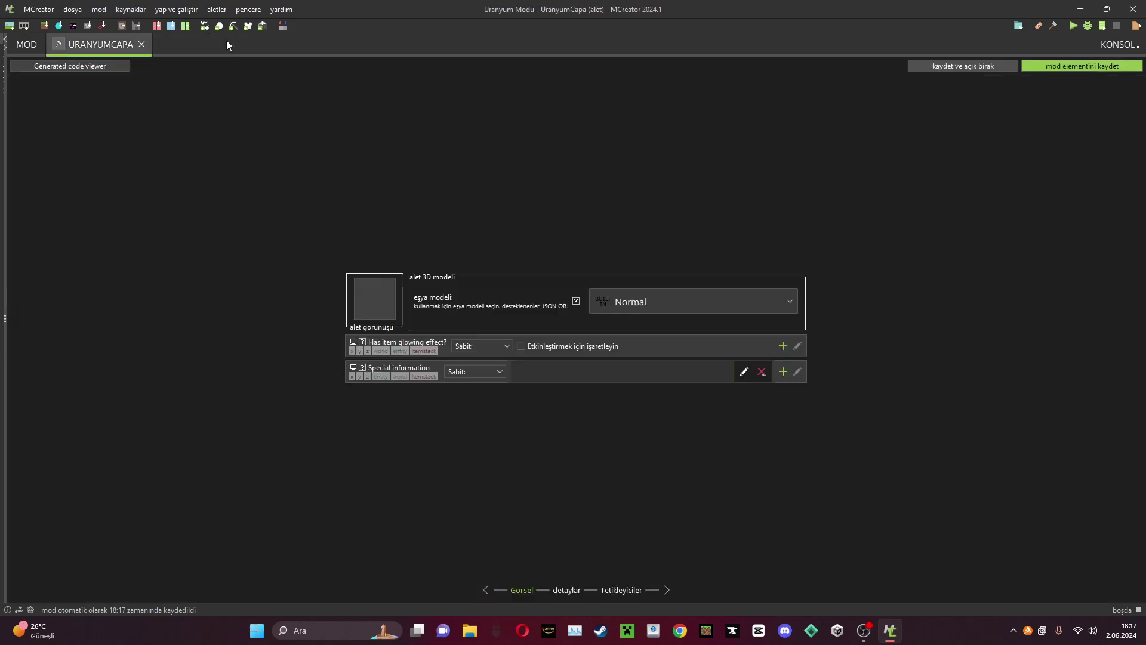
pyautogui.click(384, 303)
pyautogui.click(356, 214)
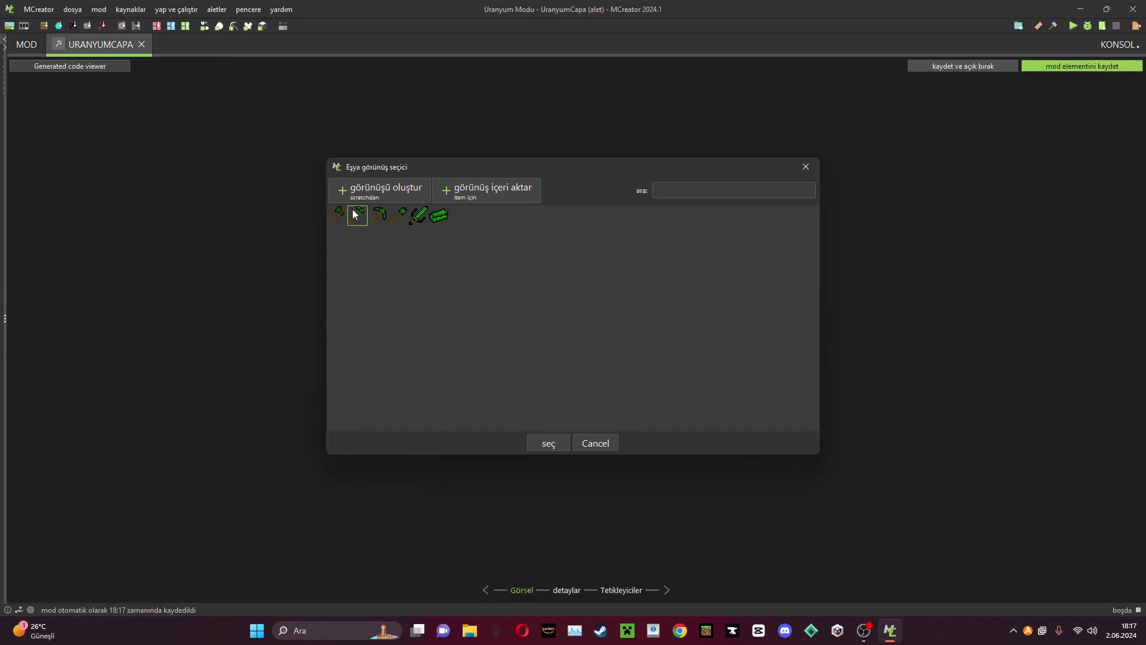
pyautogui.doubleClick(353, 210)
# Set the tool's in-game name to Uranyum Çapa, its type to Hoe and its durability (dayanıklılığı) to 10.000.
pyautogui.click(567, 591)
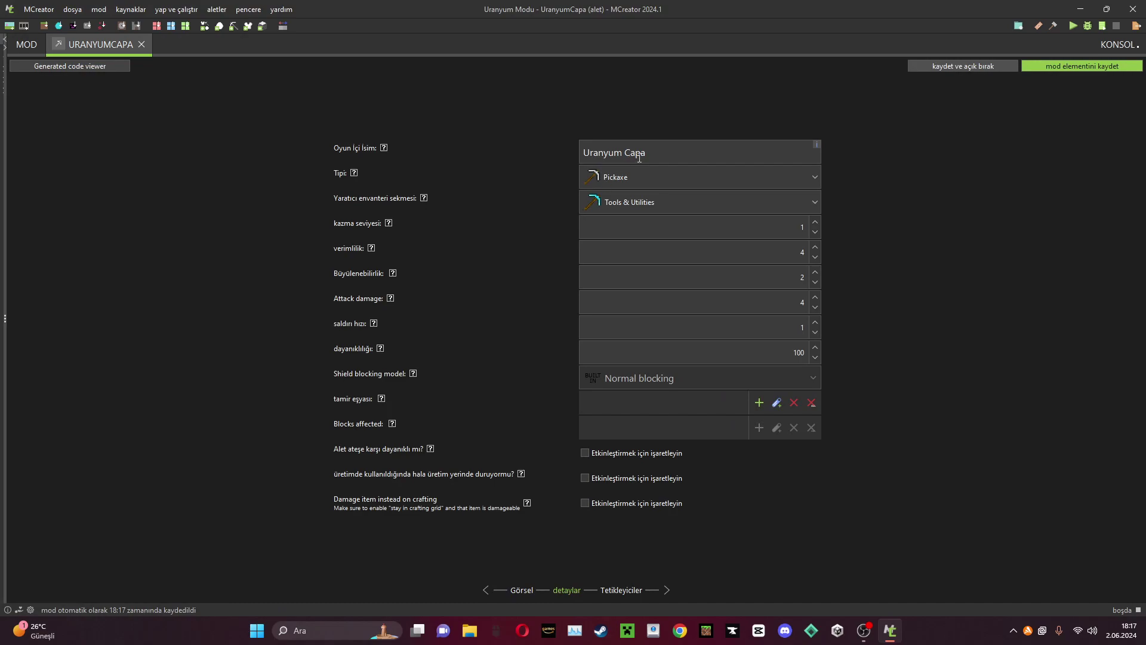
pyautogui.click(658, 156)
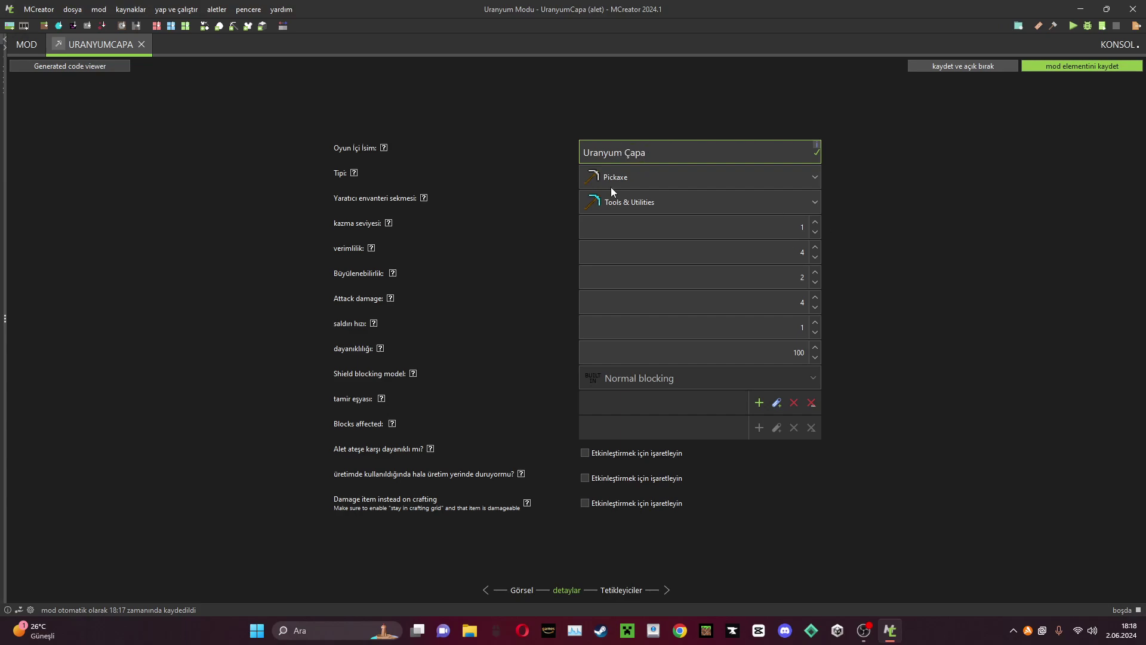
pyautogui.click(633, 177)
pyautogui.click(632, 277)
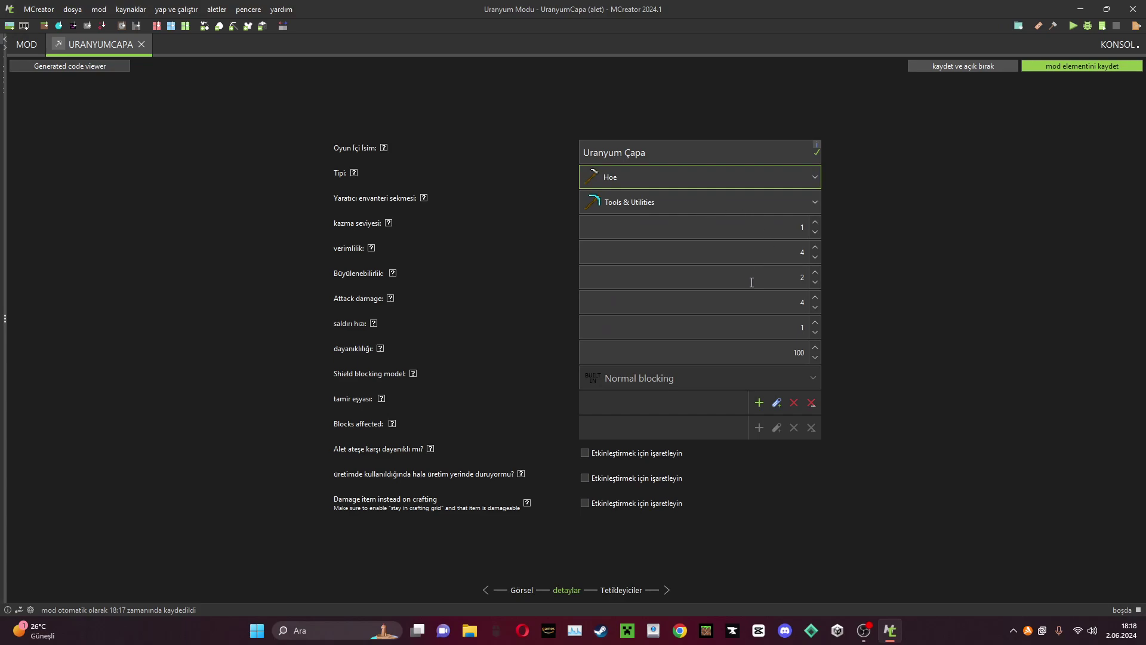
pyautogui.click(803, 353)
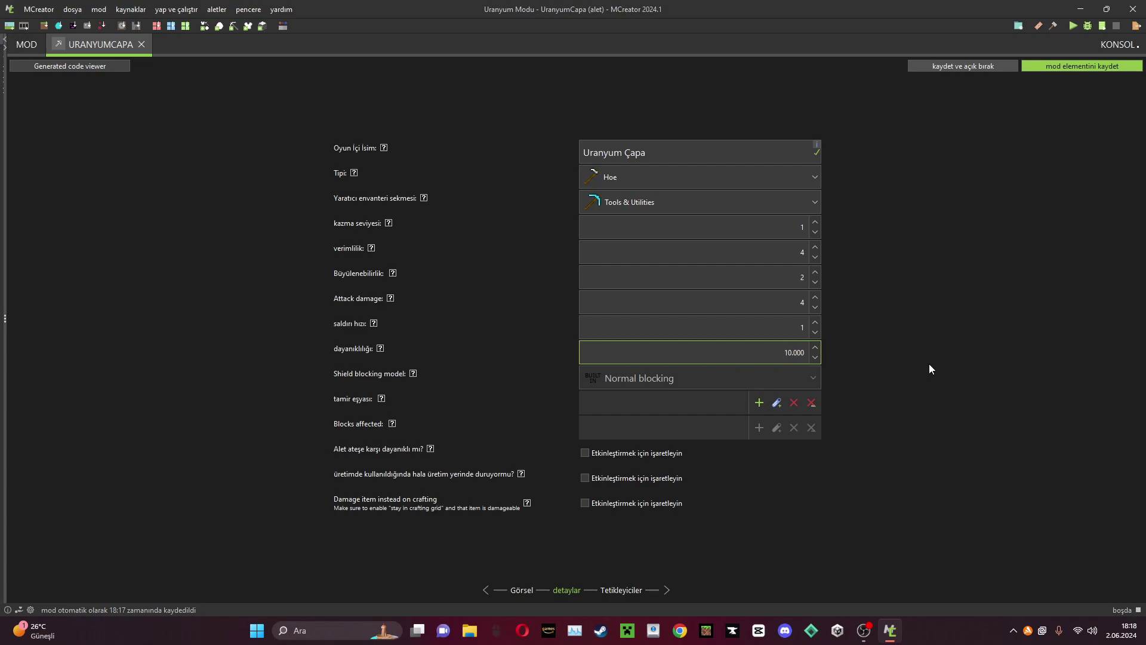
# Add UranyumKulcesi as the hoe's repair item and save the UranyumCapa element as fire resistant.
pyautogui.click(758, 402)
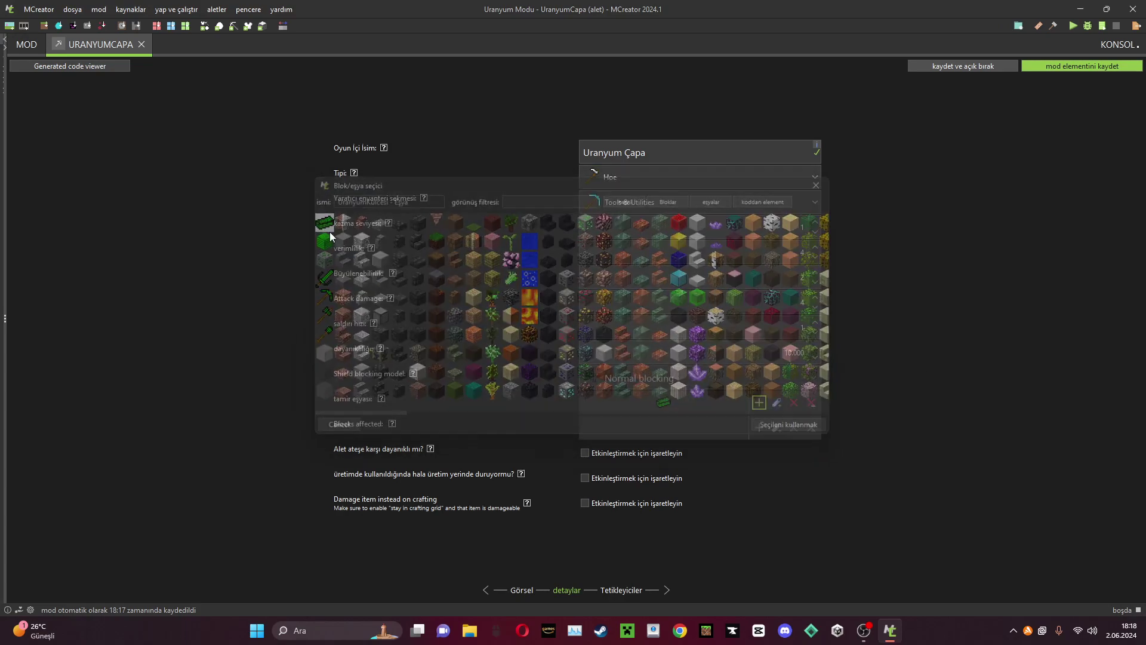
pyautogui.doubleClick(320, 230)
pyautogui.click(628, 457)
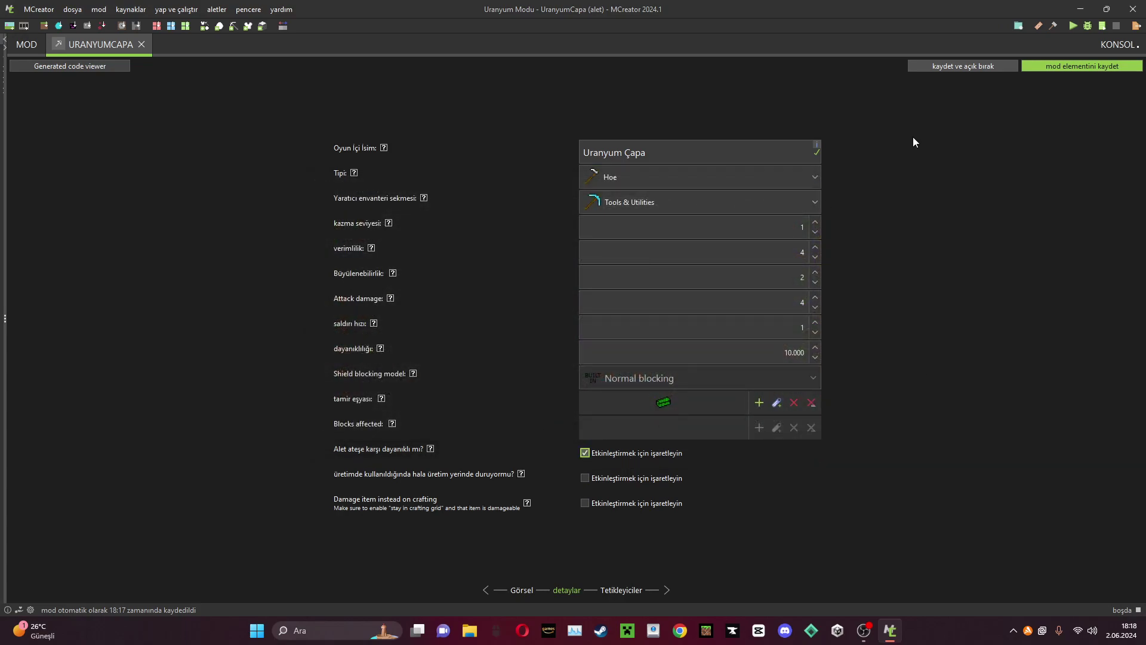
pyautogui.click(1060, 66)
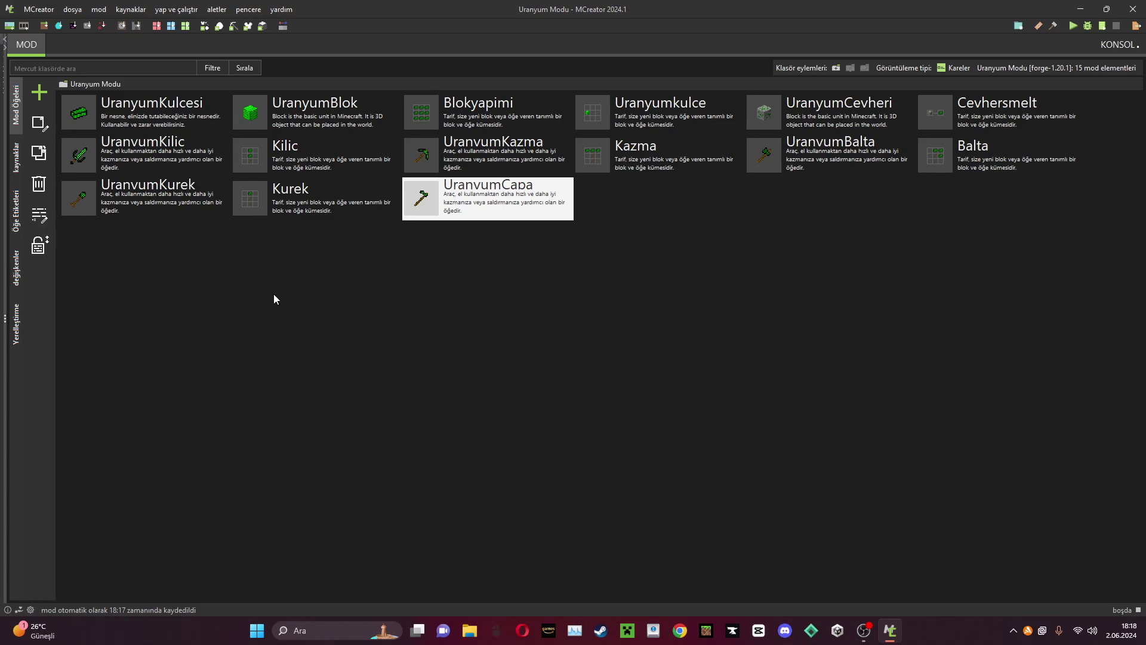
# Create a recipe element named Capa and set the UranyumCapa hoe as its crafting output.
pyautogui.click(39, 92)
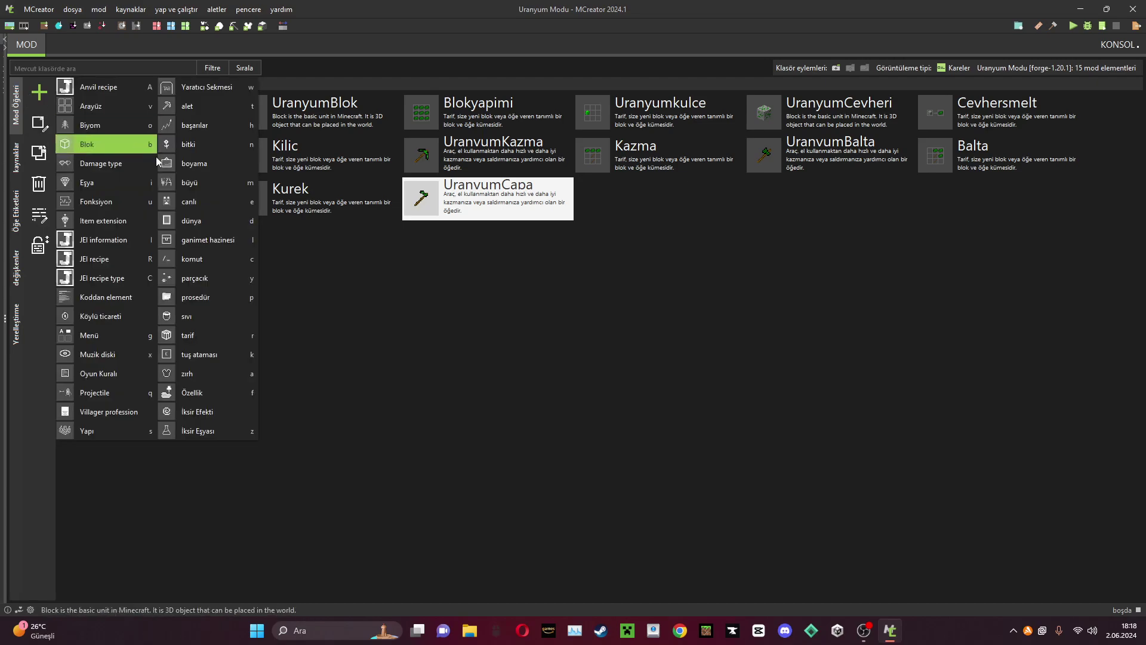
pyautogui.click(202, 332)
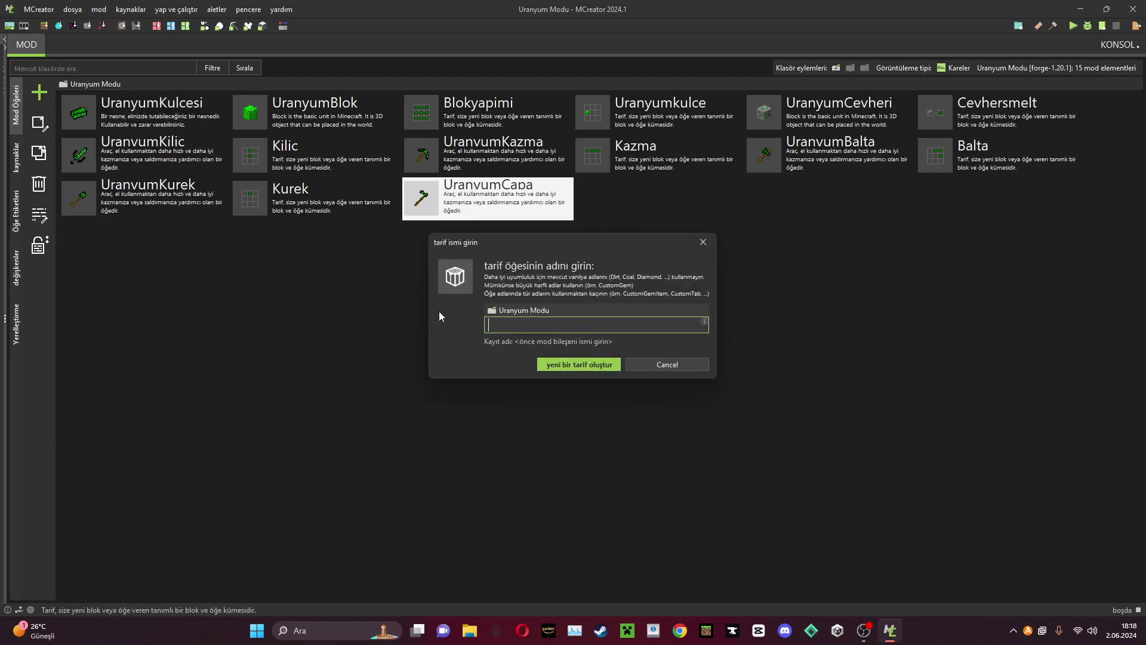
pyautogui.write('Capa')
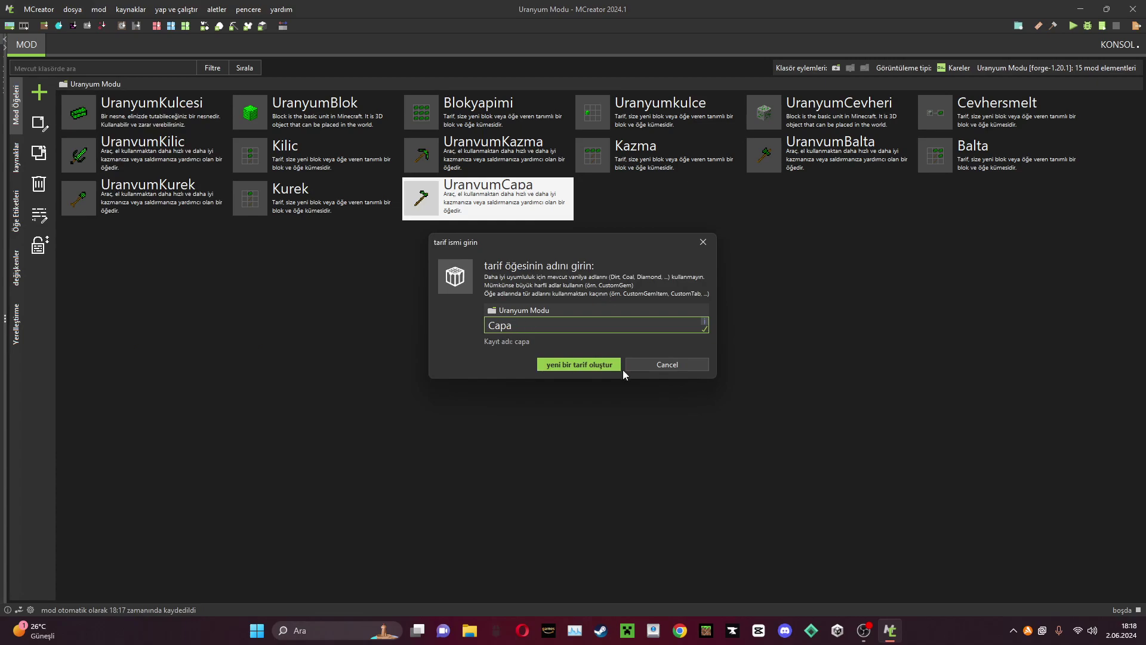
pyautogui.press('Return')
pyautogui.click(770, 328)
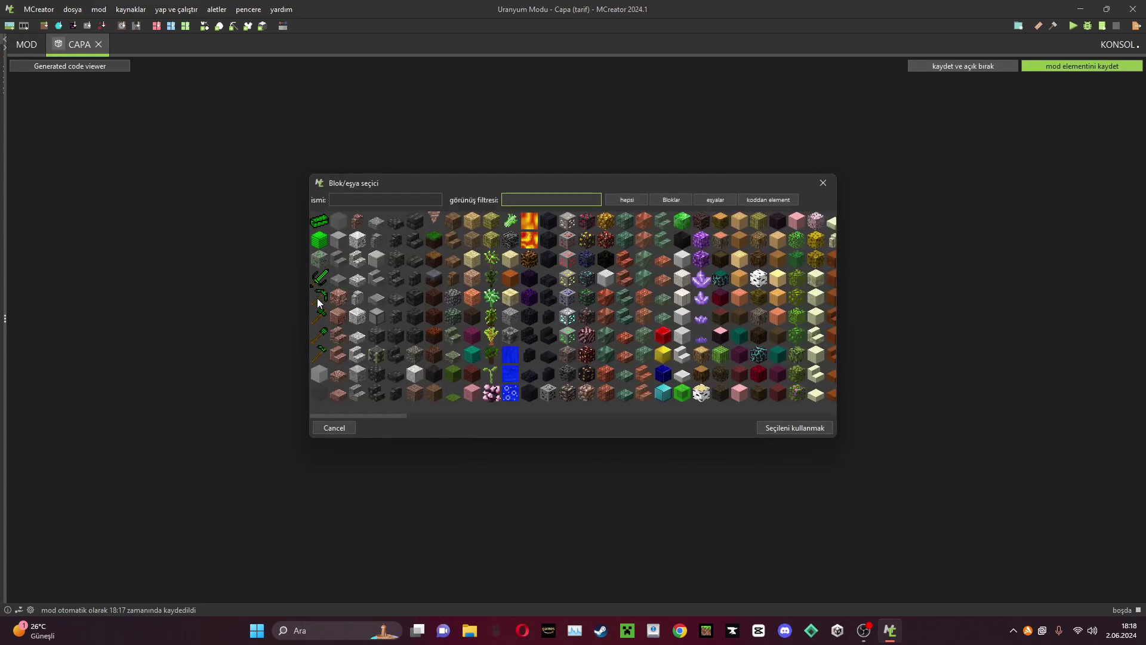
pyautogui.doubleClick(320, 354)
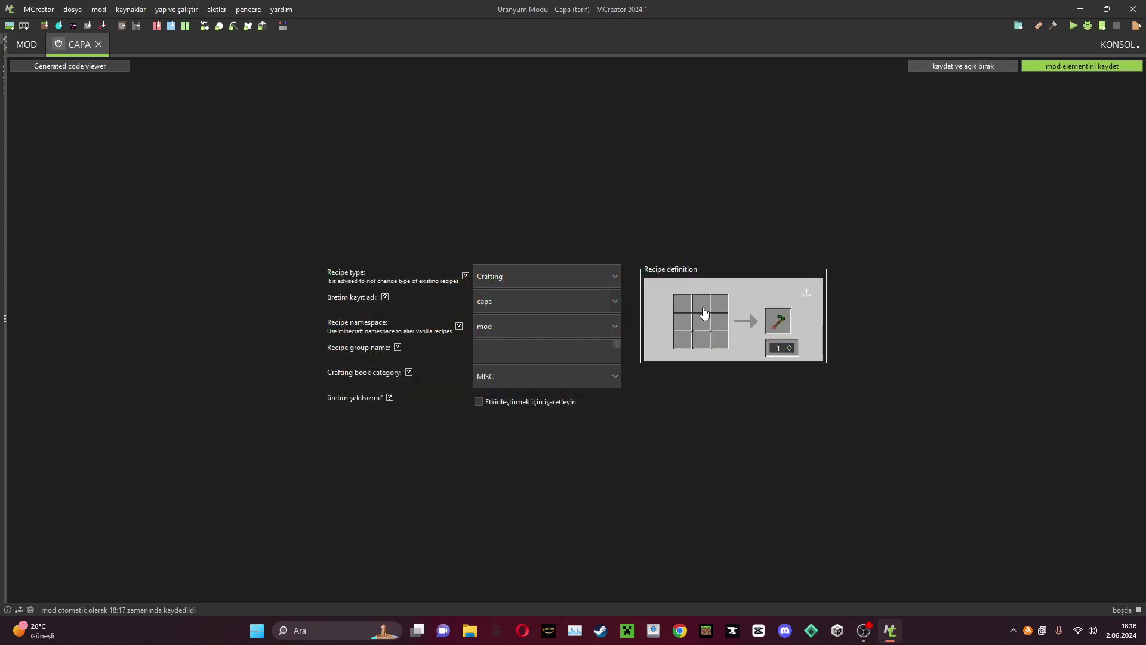
# Define the Capa recipe with UranyumKulcesi in the top-middle and top-right cells and sticks below the middle one, and save it.
pyautogui.click(700, 305)
pyautogui.doubleClick(319, 225)
pyautogui.click(705, 324)
pyautogui.write('stic')
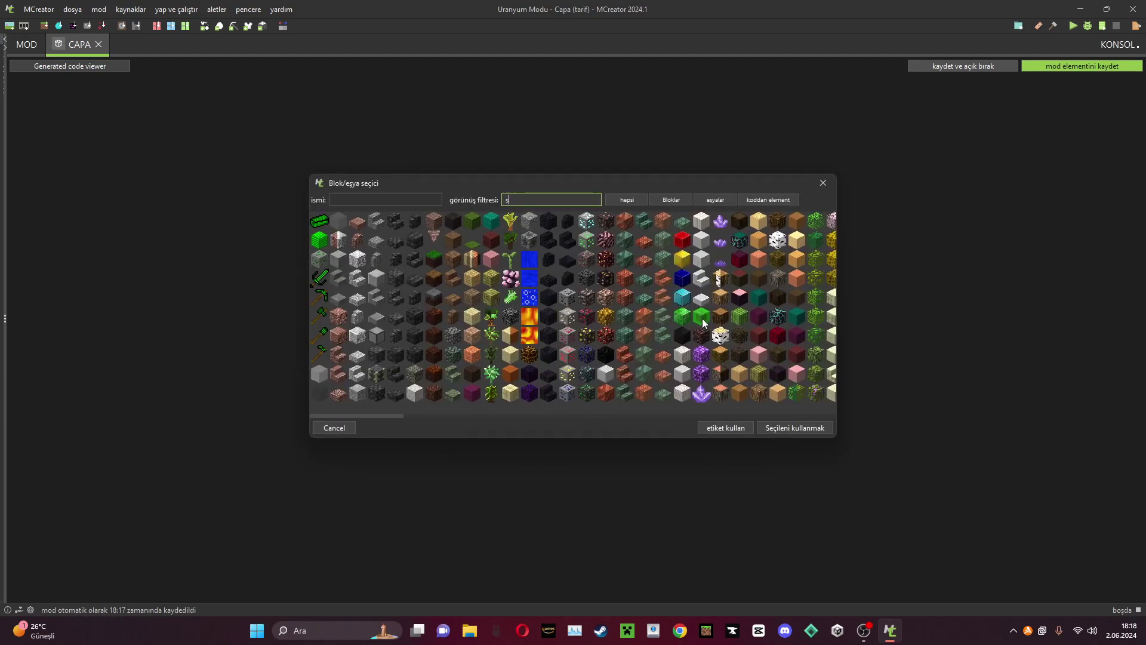
pyautogui.doubleClick(321, 279)
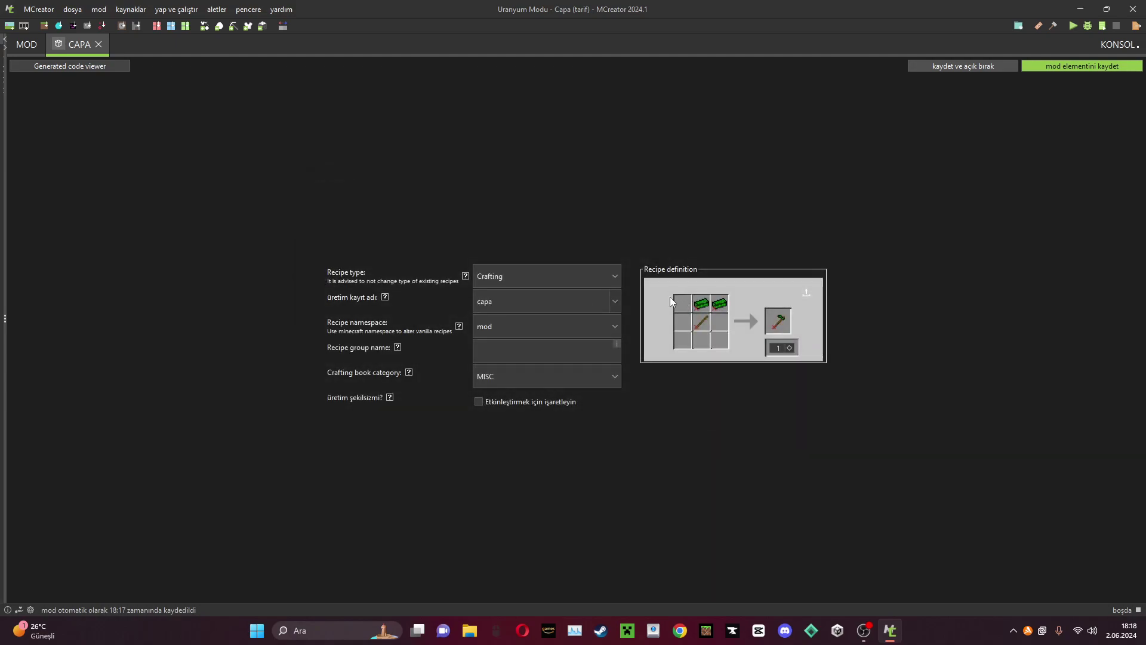
pyautogui.click(1081, 64)
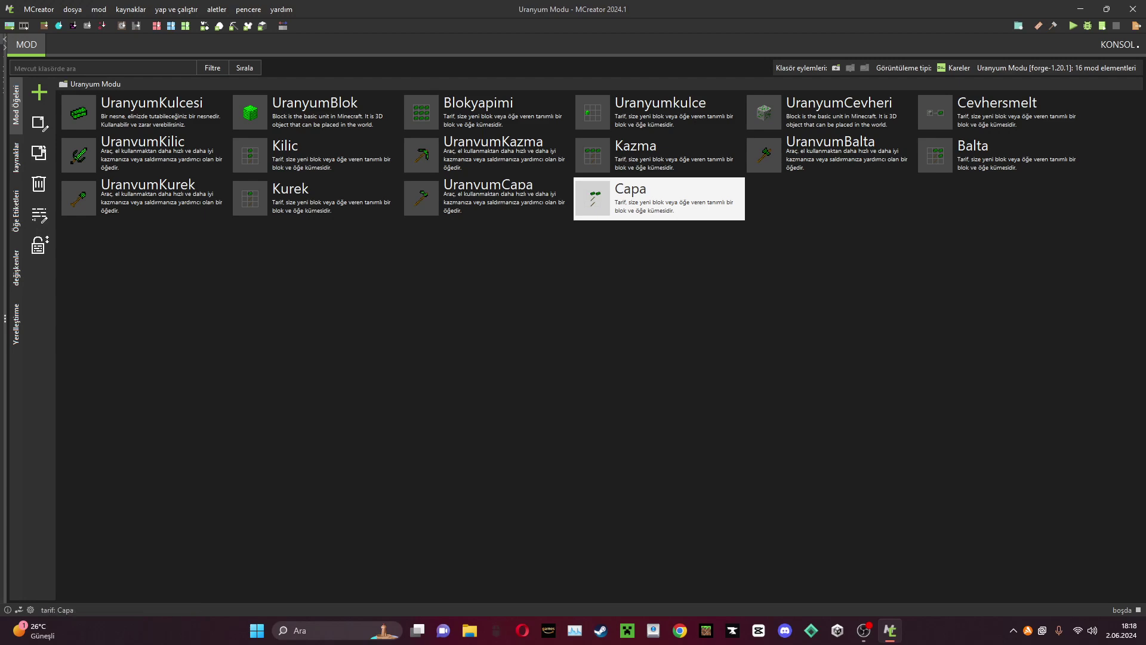
# Run the mod in the Minecraft test client and bring up the uranium tools in the Aletler ve Araçlar creative category.
pyautogui.click(1069, 27)
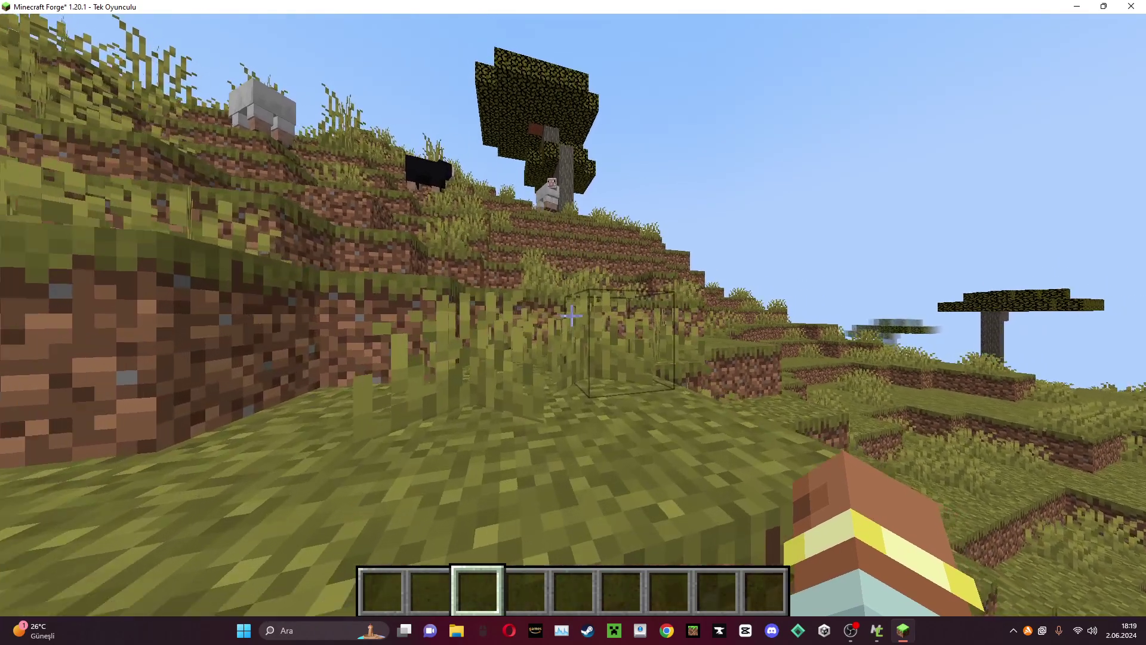
pyautogui.moveTo(571, 315)
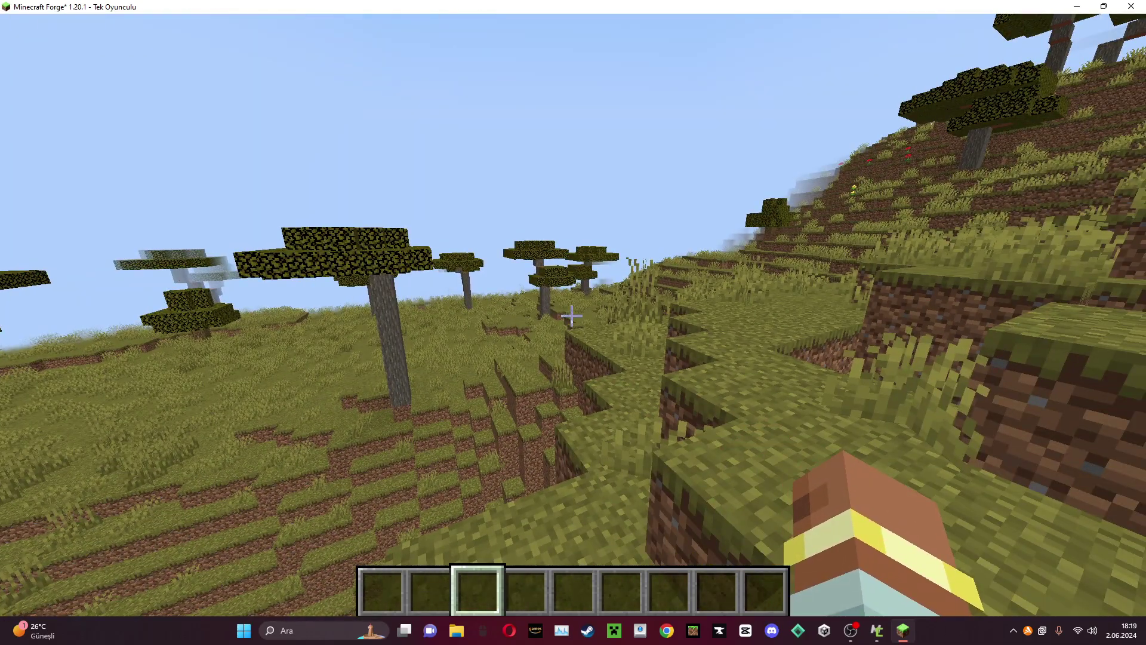
pyautogui.press('e')
pyautogui.click(764, 135)
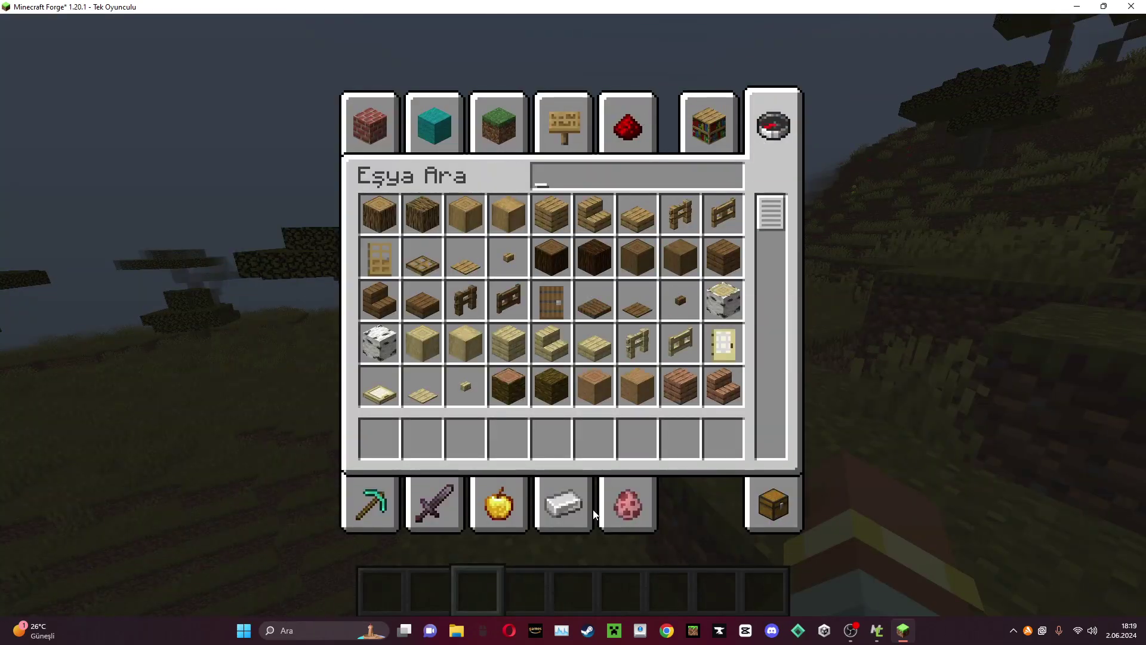
pyautogui.click(392, 503)
pyautogui.scroll(-10, 440, 363)
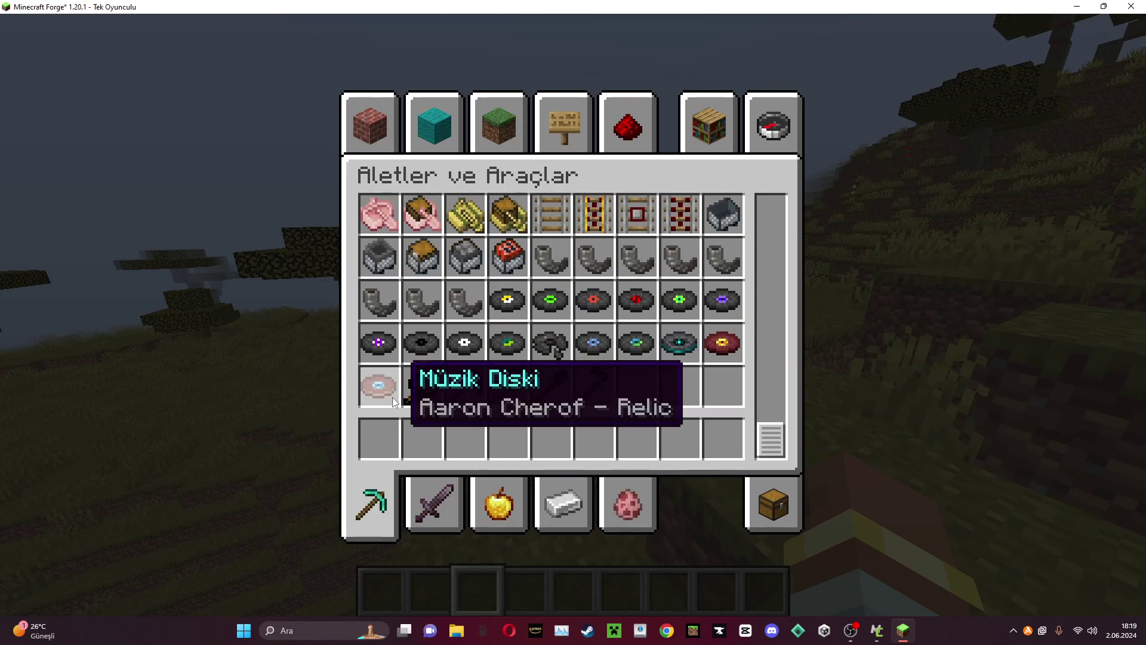
# Place the uranium sword, pickaxe, axe, shovel and hoe in the first five hotbar slots, in that order.
pyautogui.click(427, 395)
pyautogui.click(379, 438)
pyautogui.click(465, 385)
pyautogui.click(422, 439)
pyautogui.click(508, 385)
pyautogui.click(466, 440)
pyautogui.click(550, 385)
pyautogui.click(508, 439)
pyautogui.click(594, 385)
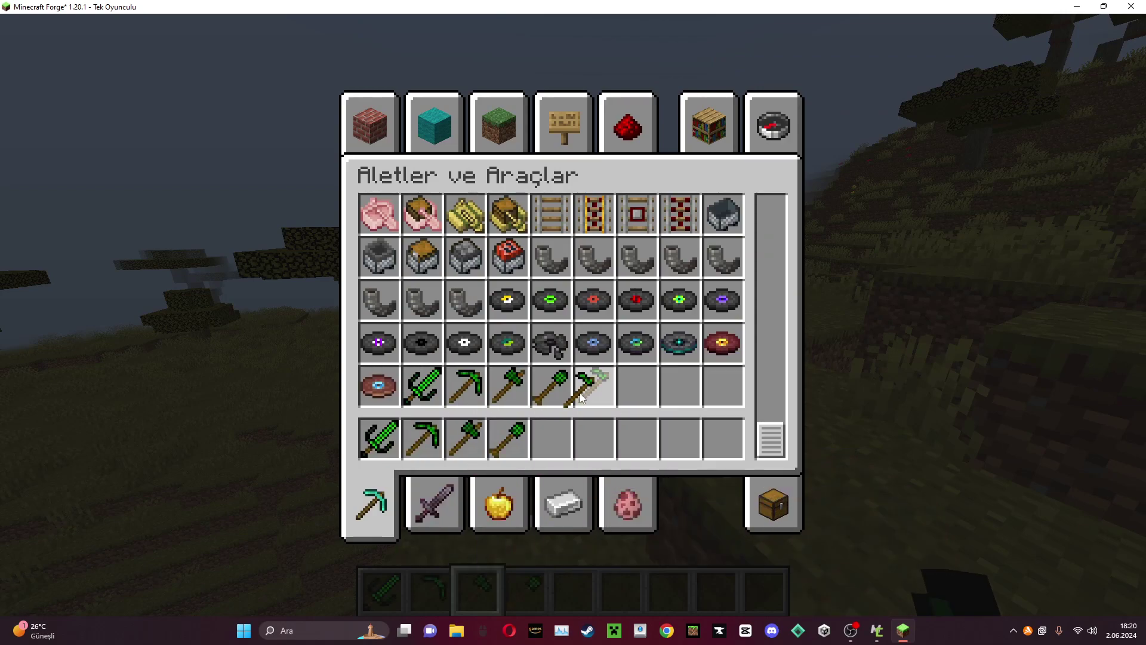
pyautogui.click(550, 439)
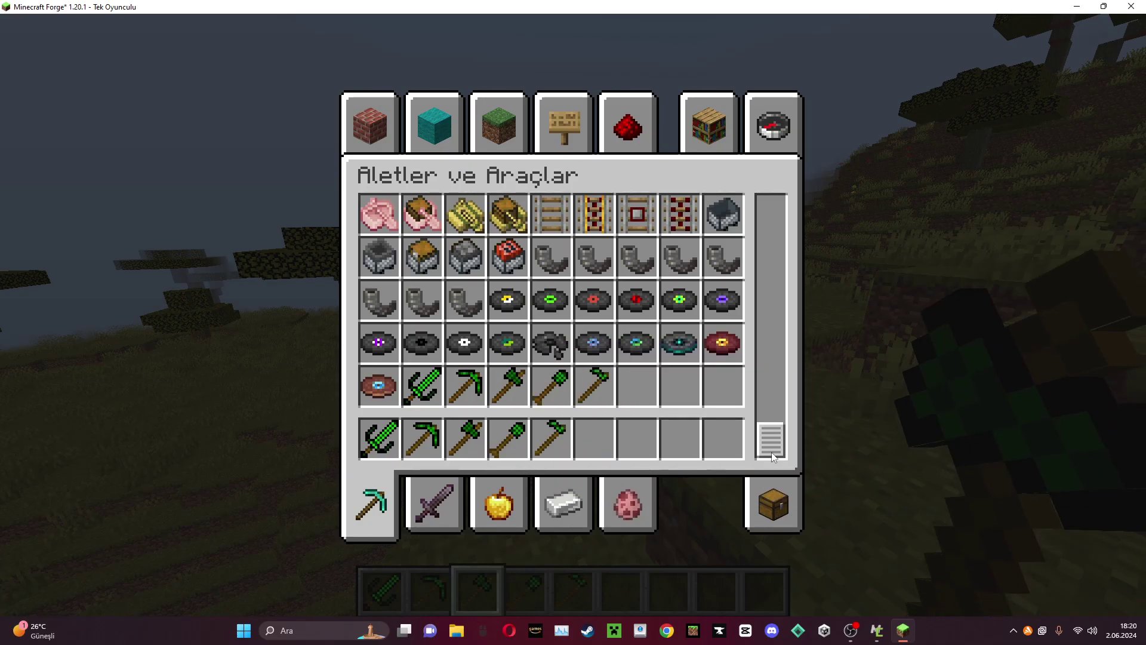
pyautogui.press('e')
# Equip the Uranyum Kılıç, check its attack damage and speed in the inventory, and try it in the world.
pyautogui.press('1')
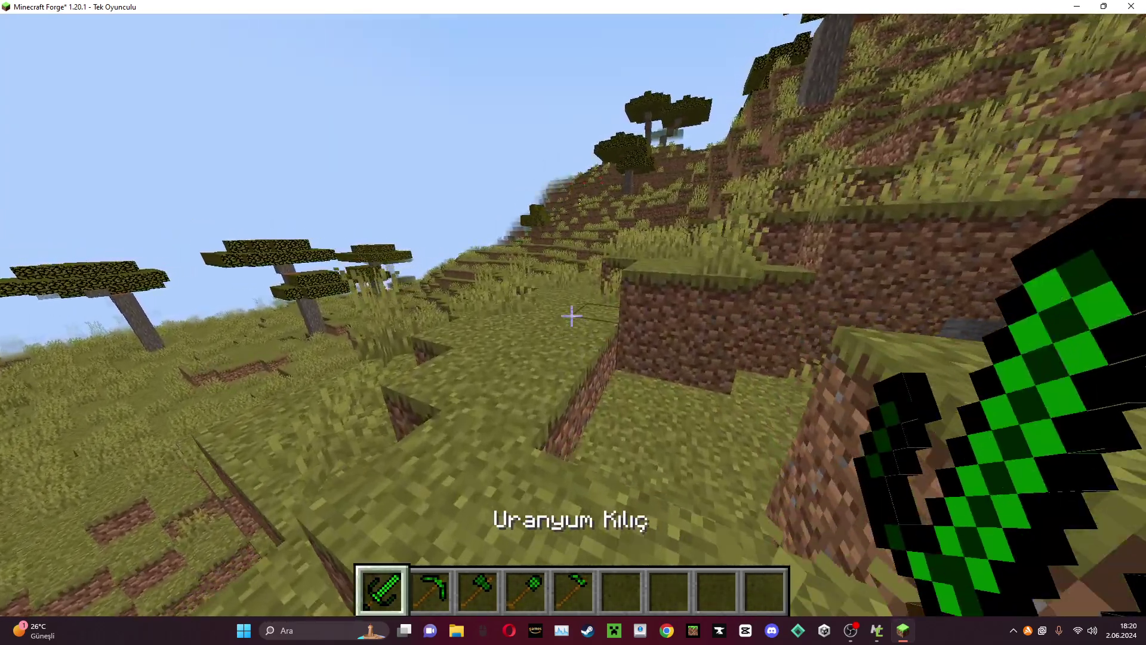
pyautogui.press('e')
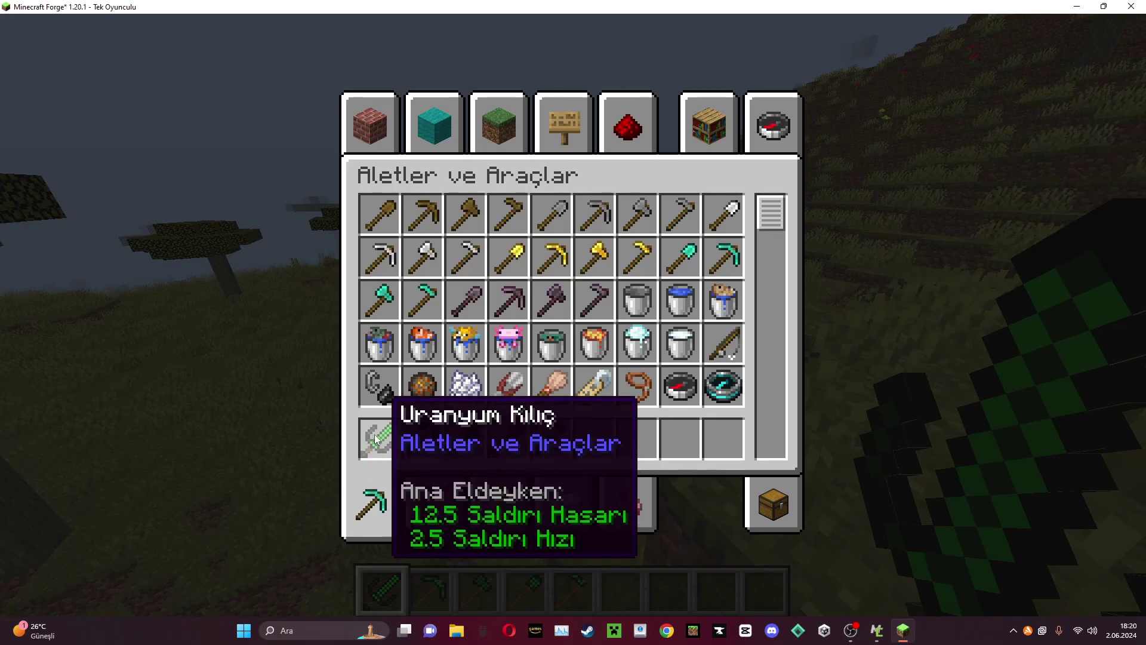
pyautogui.press('e')
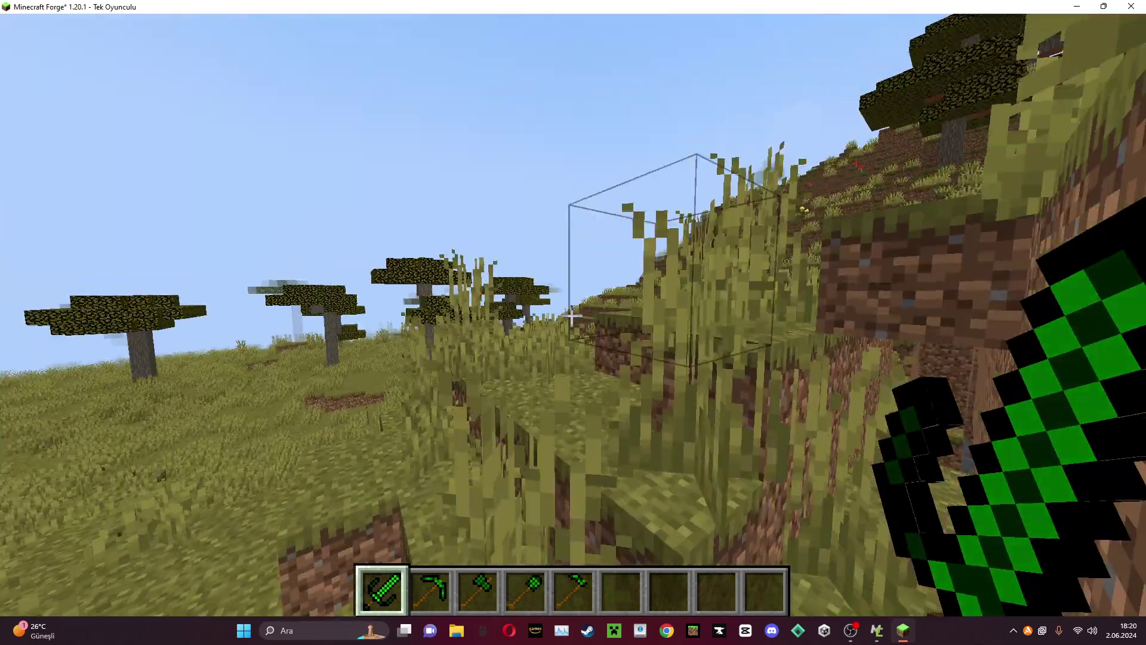
pyautogui.click(572, 315)
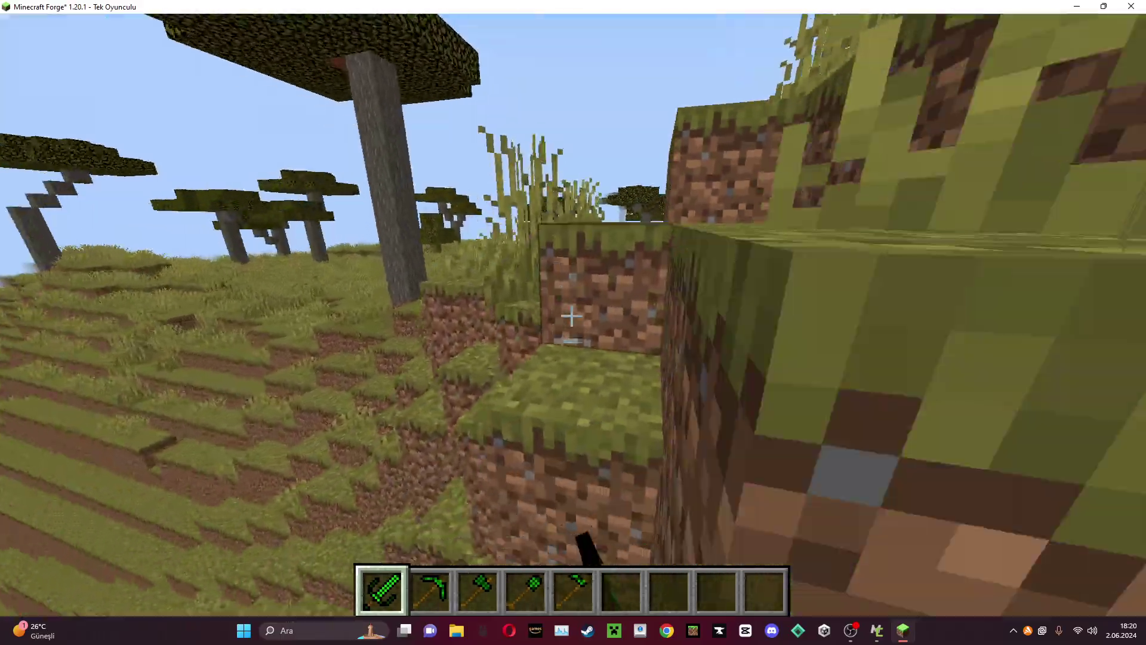
# Equip the uranium pickaxe and axe in turn, and recheck the tools in the inventory, including the sword's attack stats.
pyautogui.press('2')
pyautogui.press('e')
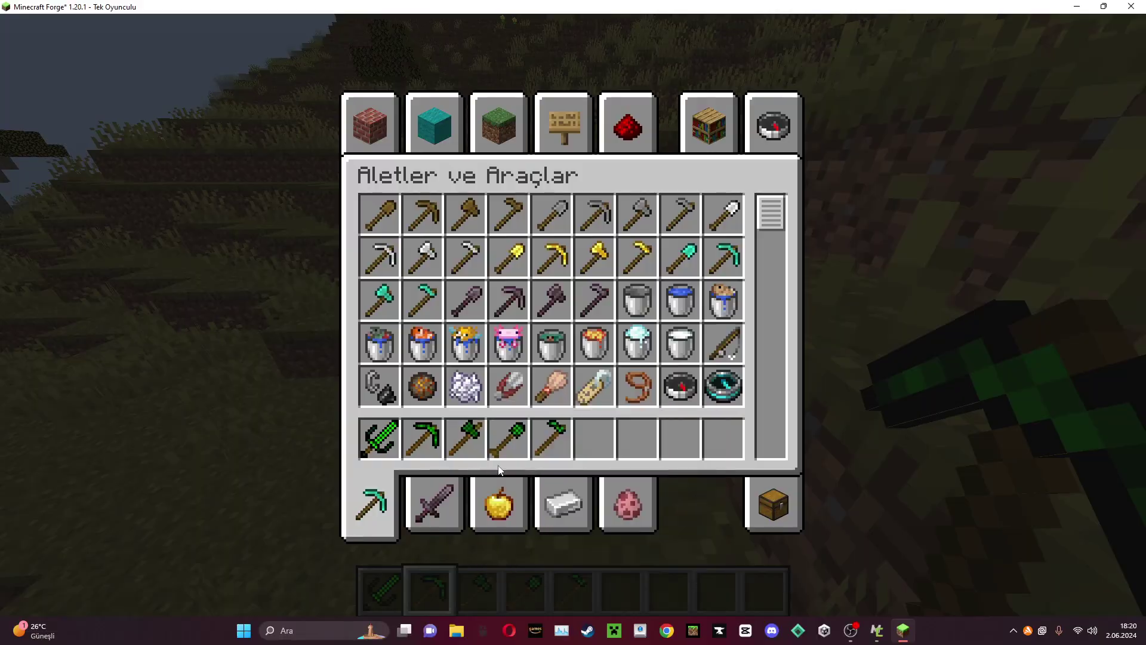
pyautogui.press('e')
pyautogui.press('3')
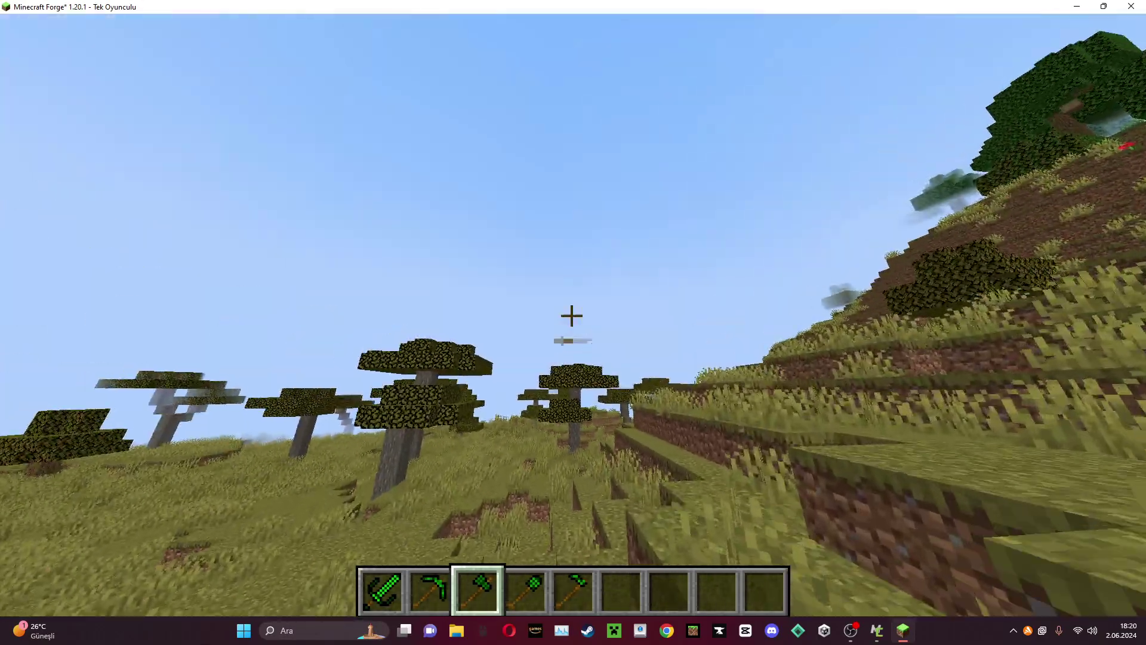
pyautogui.press('e')
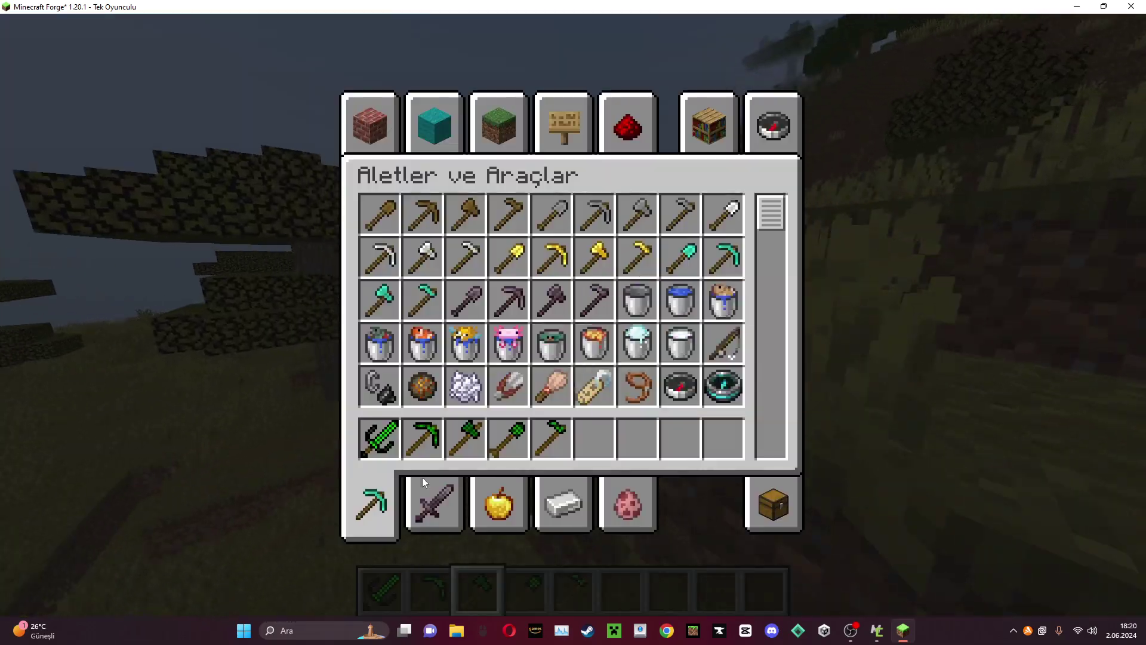
pyautogui.moveTo(372, 450)
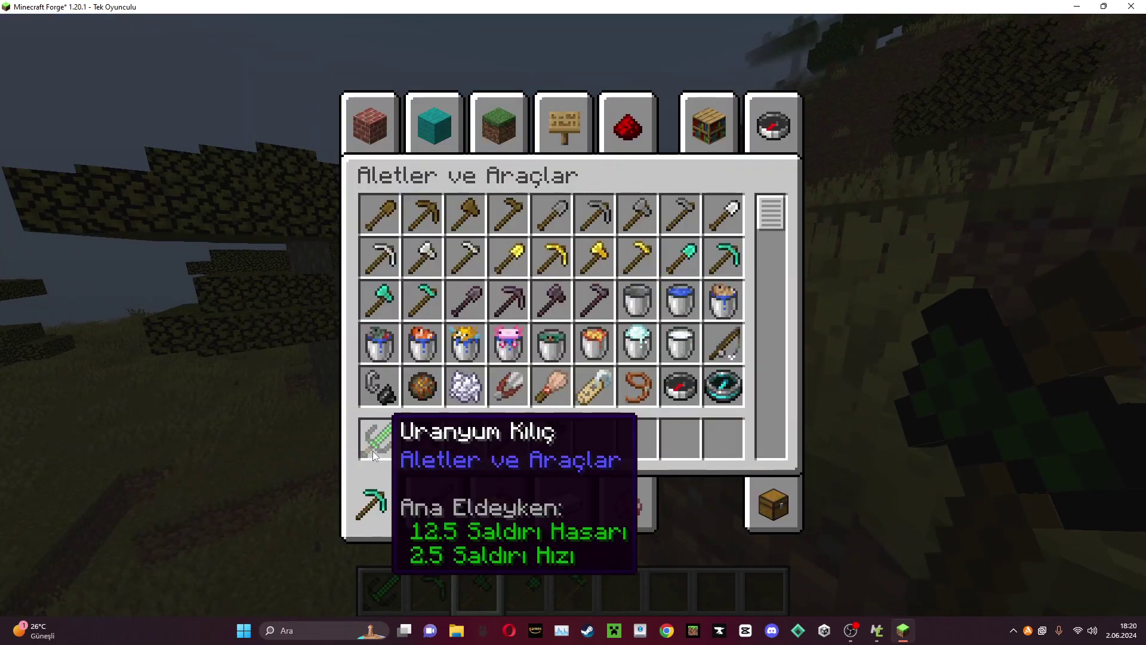
pyautogui.press('e')
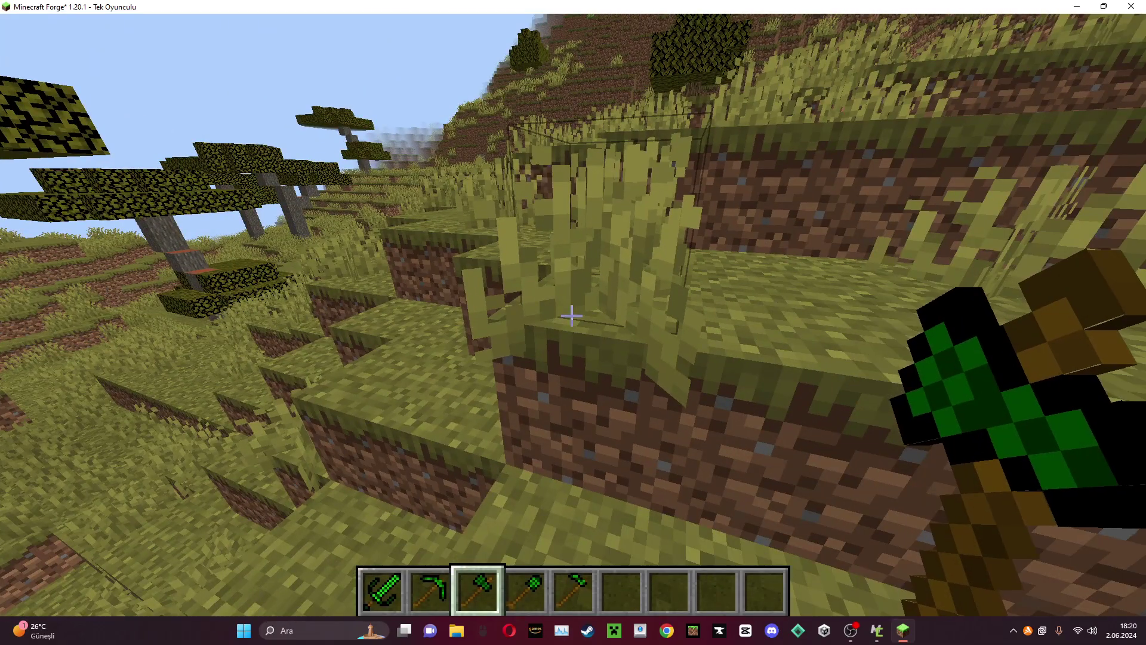
# Test the Uranyum Kürek by turning grass into path, and the uranium hoe by tilling grass into farmland.
pyautogui.scroll(-1, 573, 322)
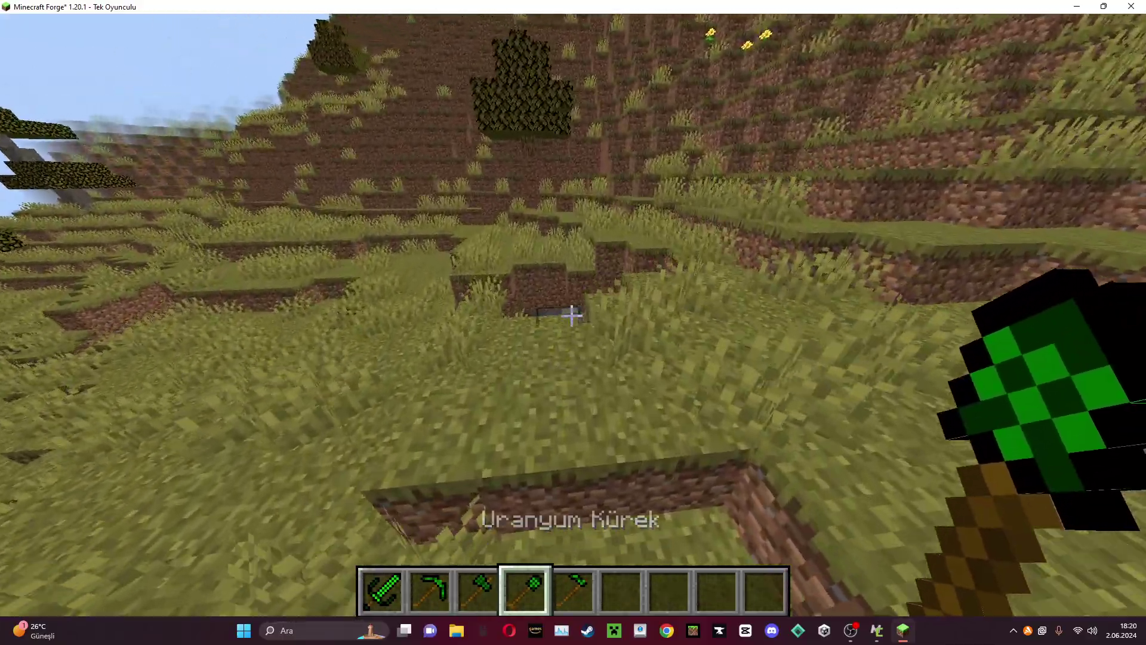
pyautogui.click(572, 316)
pyautogui.rightClick(572, 316)
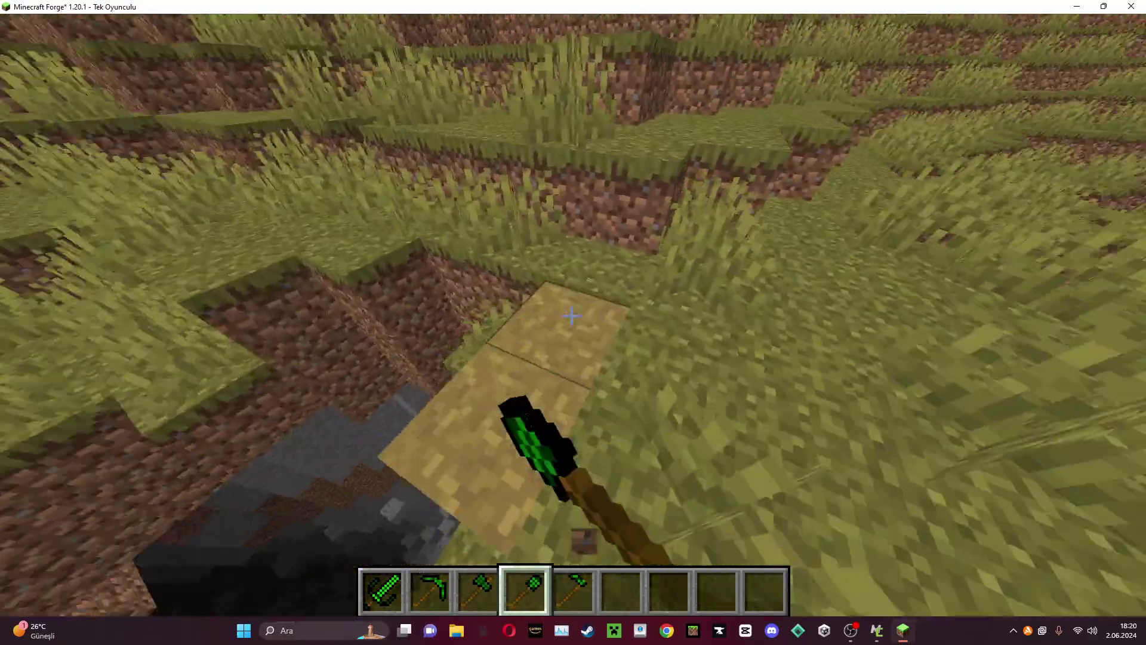
pyautogui.scroll(-1, 572, 316)
pyautogui.rightClick(572, 316)
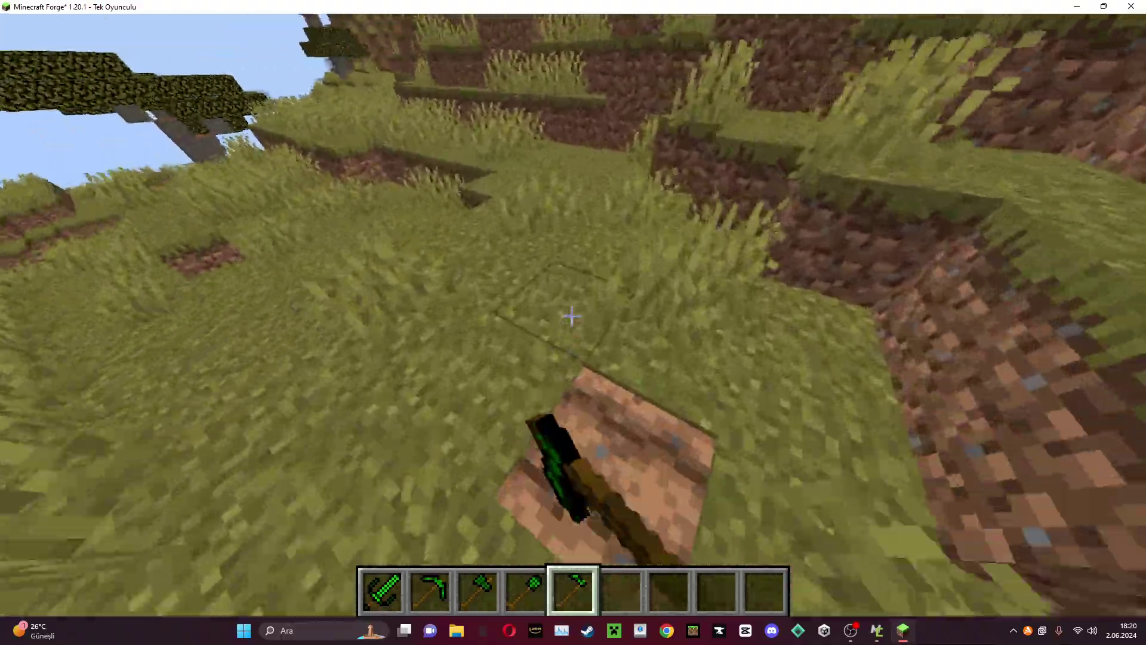
pyautogui.rightClick(572, 316)
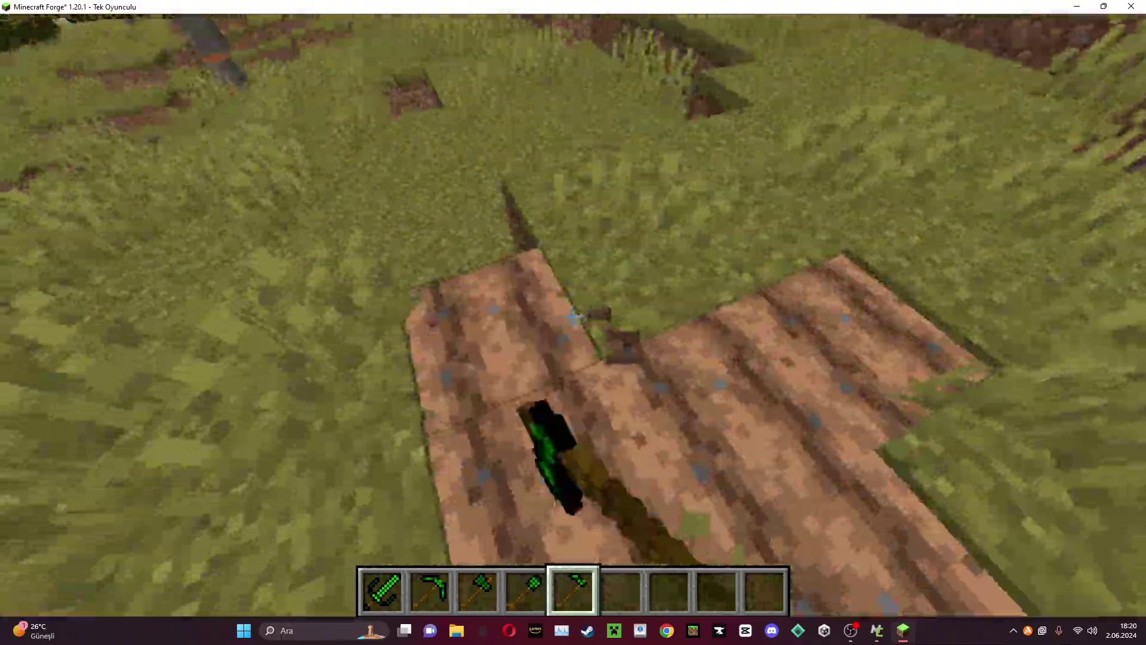
# Equip the uranium sword and switch the game mode to Hayatta Kalma Modu (survival).
pyautogui.press('1')
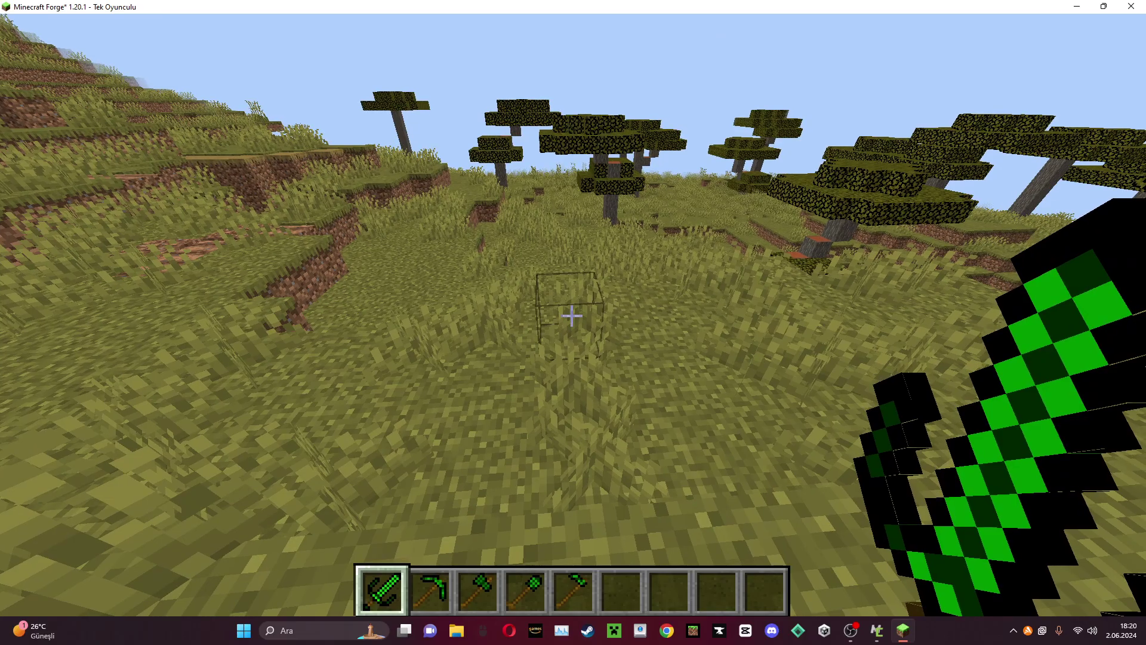
pyautogui.hotkey('F3', 'F4')
pyautogui.hotkey('F3', 'F4')
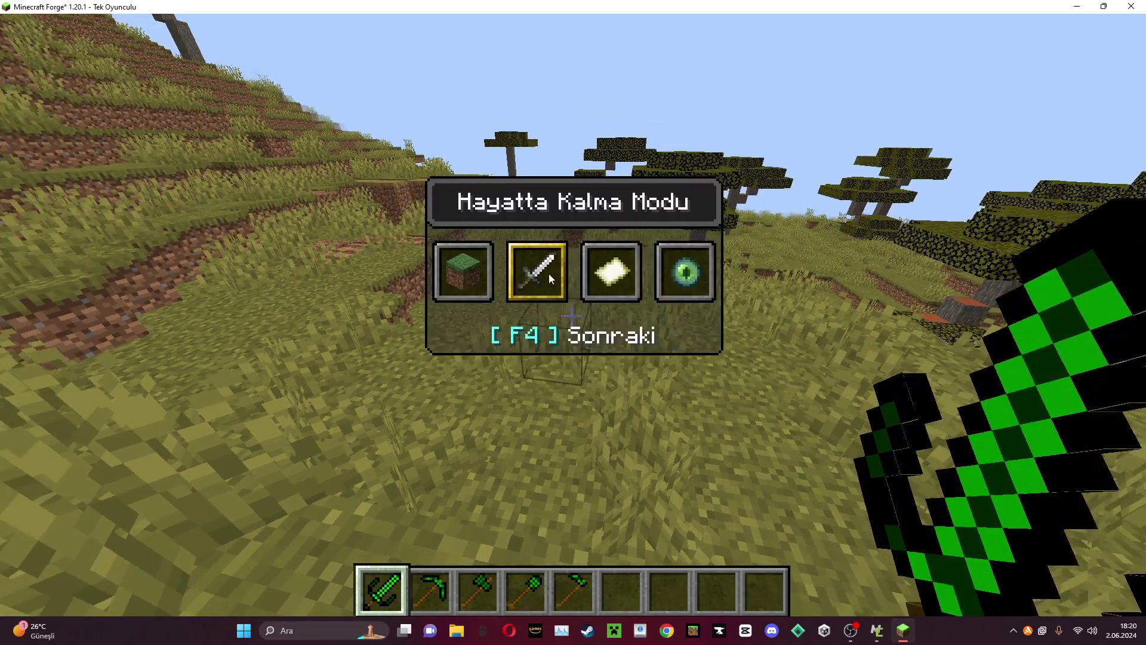
# Equip the Uranyum Kürek and test it in survival by digging through the dirt blocks of the hillside and downwards.
pyautogui.press('2')
pyautogui.press('3')
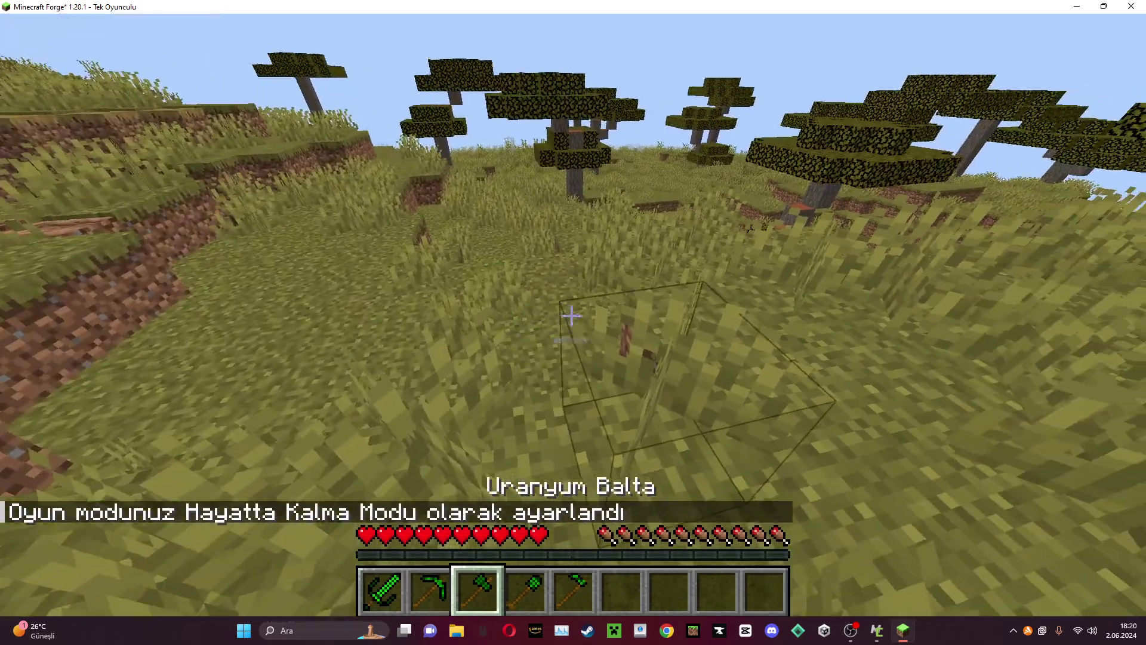
pyautogui.press('4')
pyautogui.click(571, 316)
pyautogui.click(572, 316)
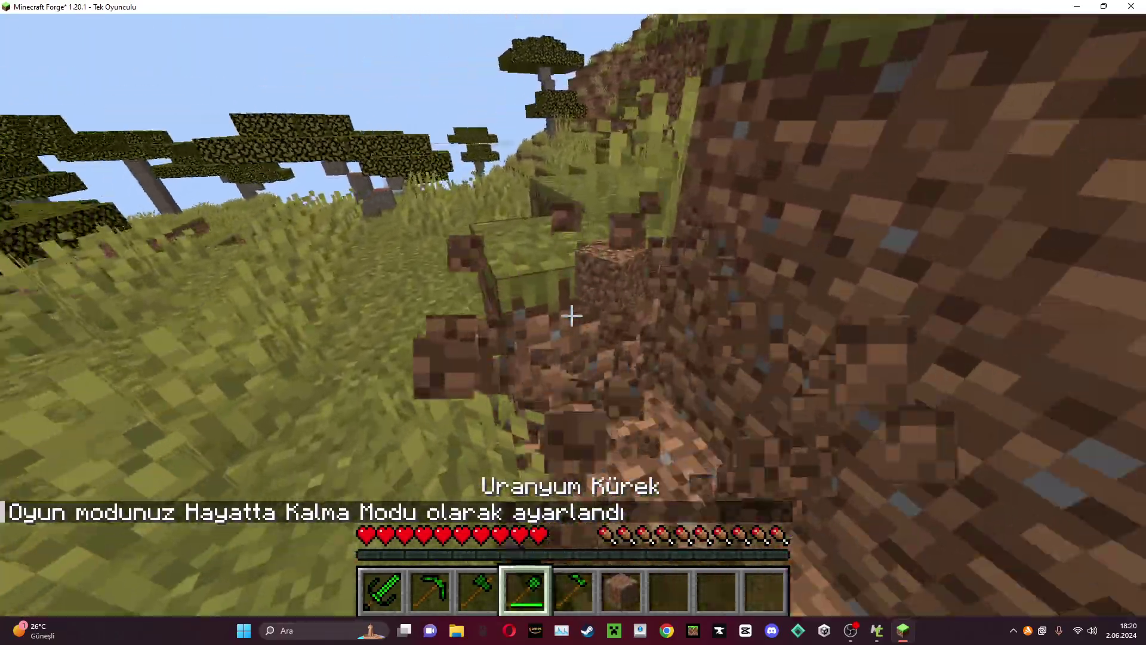
pyautogui.click(572, 316)
pyautogui.click(571, 315)
pyautogui.click(572, 315)
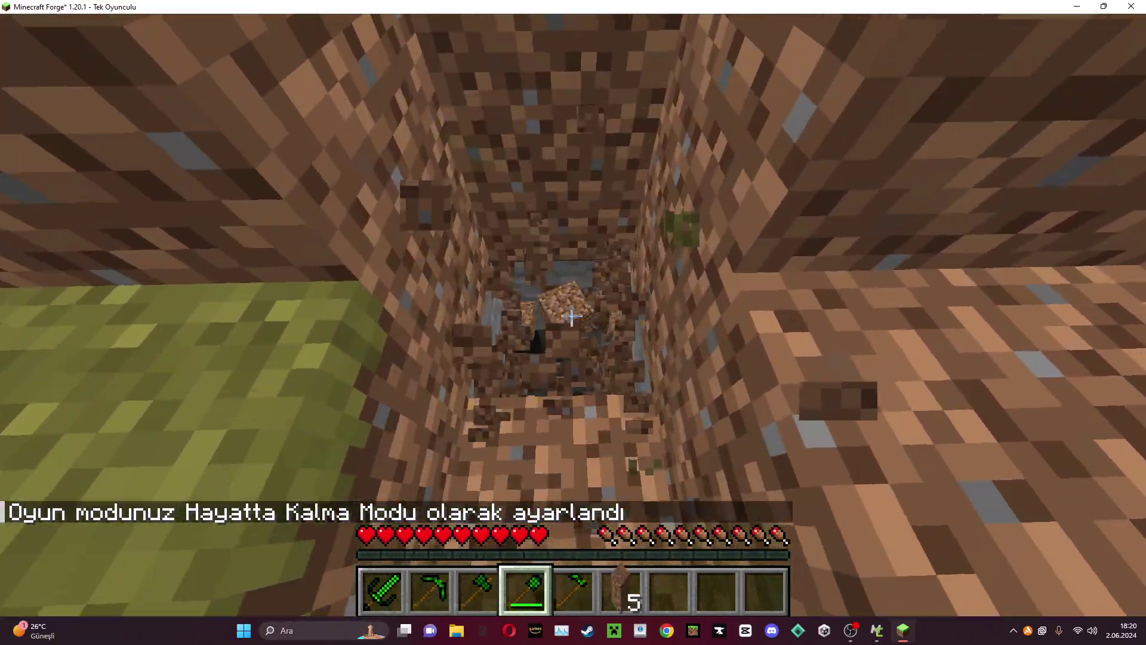
pyautogui.click(572, 316)
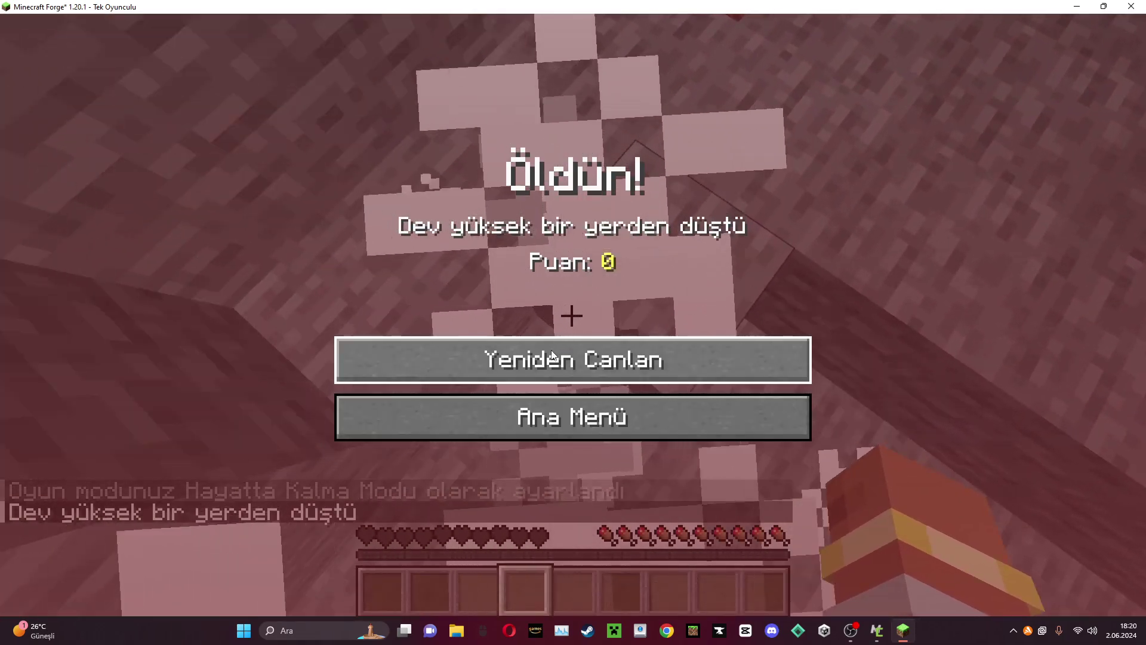
# Respawn in Yaratıcı Mod (creative) and bring up the uranium tools at the end of the creative inventory.
pyautogui.click(573, 359)
pyautogui.hotkey('F3', 'F4')
pyautogui.press('e')
pyautogui.scroll(-5, 597, 293)
# Put the uranium sword, pickaxe, axe, shovel and hoe back into the first five hotbar slots.
pyautogui.click(422, 385)
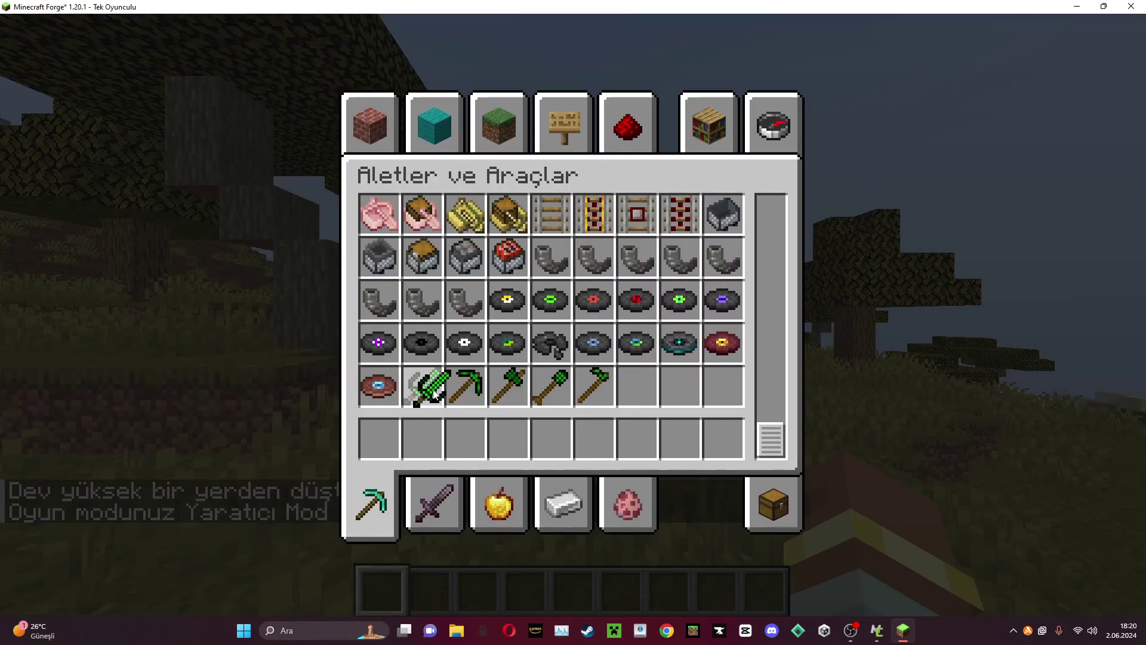
pyautogui.click(422, 439)
pyautogui.click(421, 439)
pyautogui.click(379, 439)
pyautogui.click(465, 385)
pyautogui.click(422, 439)
pyautogui.click(508, 385)
pyautogui.click(465, 438)
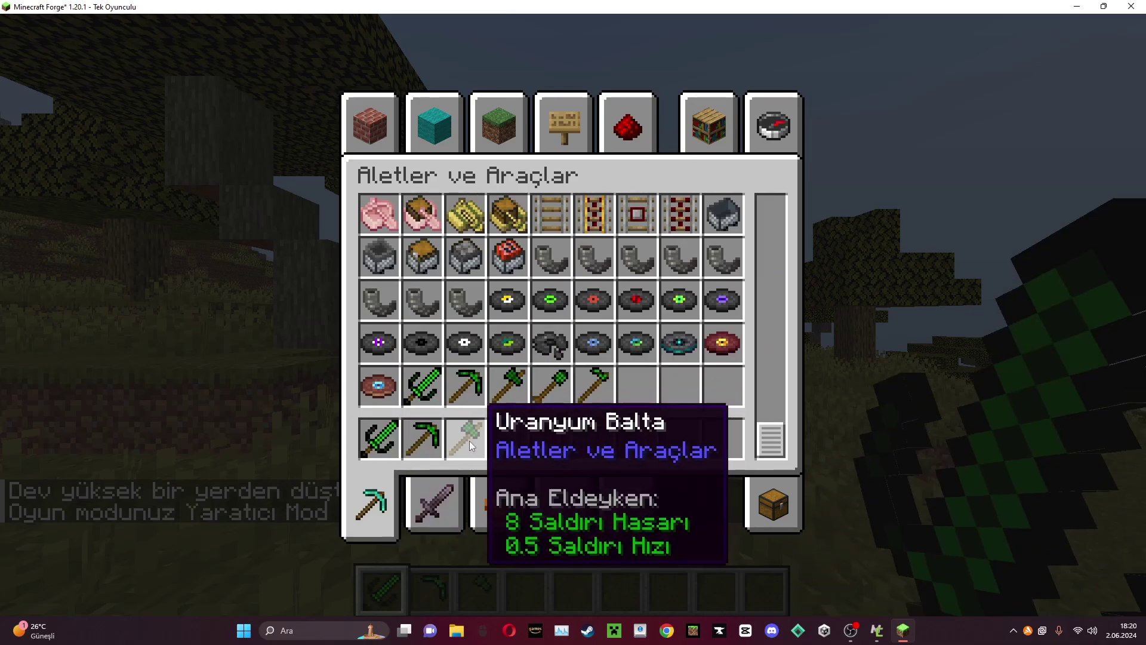
pyautogui.click(550, 385)
pyautogui.click(508, 439)
pyautogui.click(593, 385)
pyautogui.click(550, 438)
pyautogui.press('e')
# Return to Hayatta Kalma Modu (survival) and equip the Uranyum Kürek to dig the grass blocks.
pyautogui.hotkey('F3', 'F4')
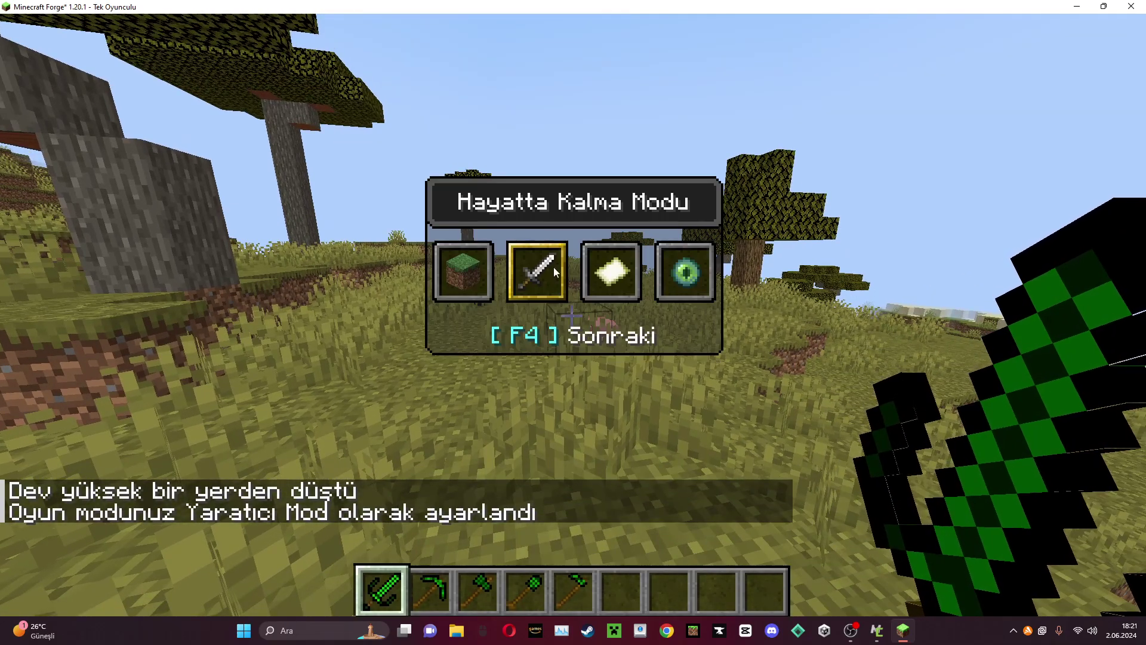
pyautogui.press('2')
pyautogui.press('3')
pyautogui.press('4')
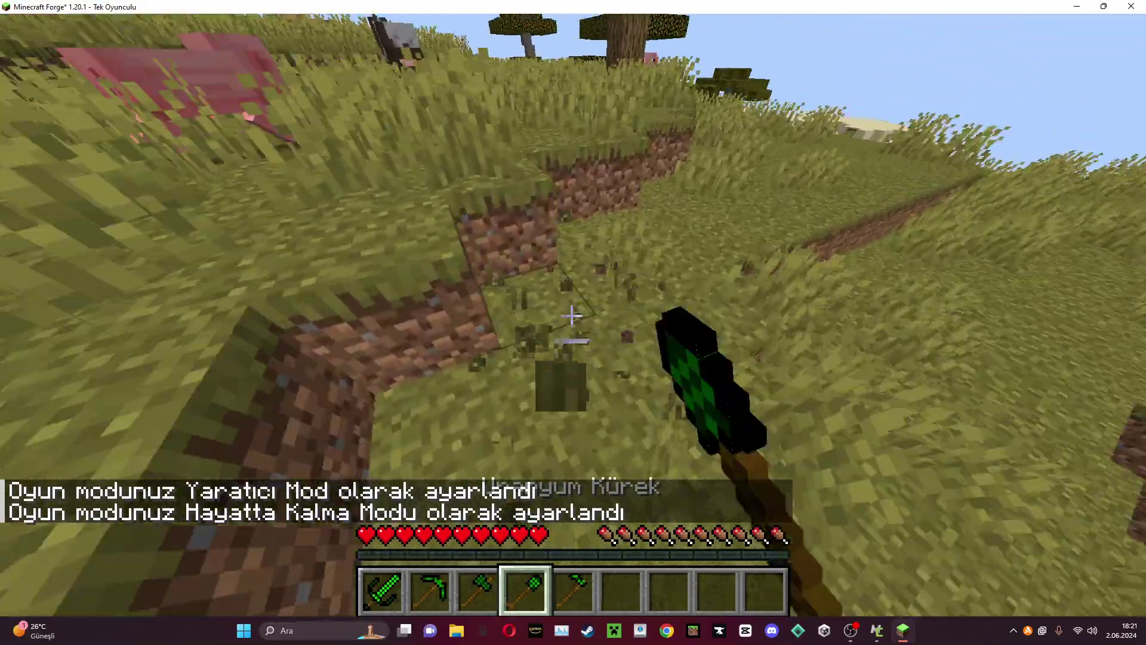